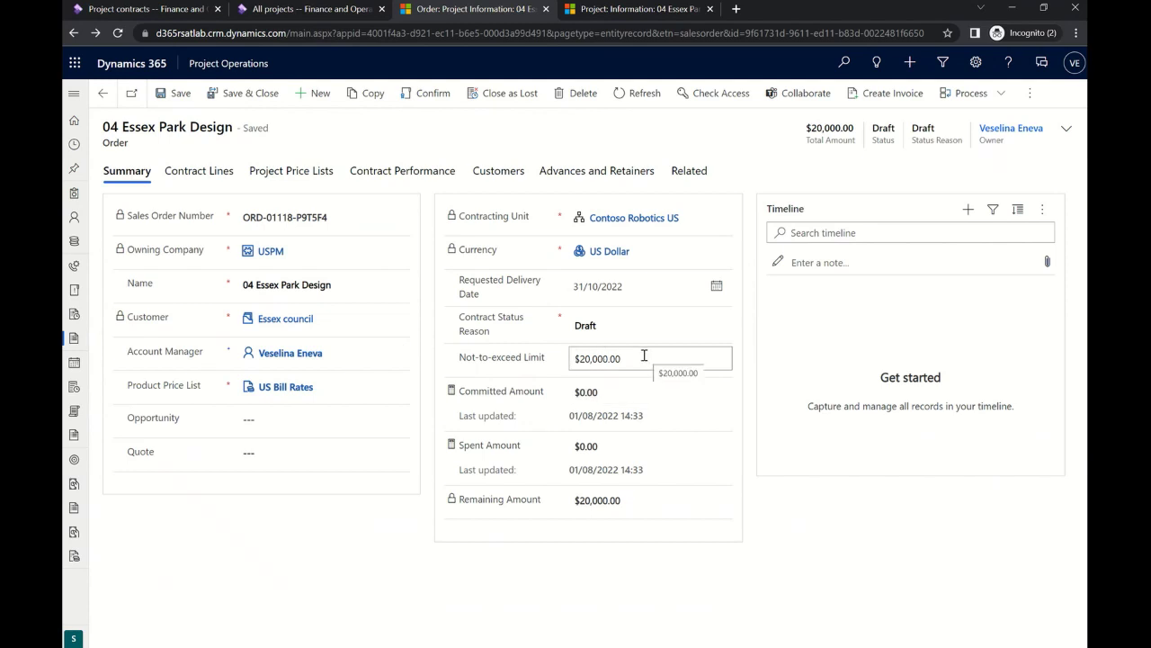
Set the included tasks of the Discovery and expenses contract line to Selected project tasks only and save the line.
{"action": "left_click", "coordinate": [208, 178]}
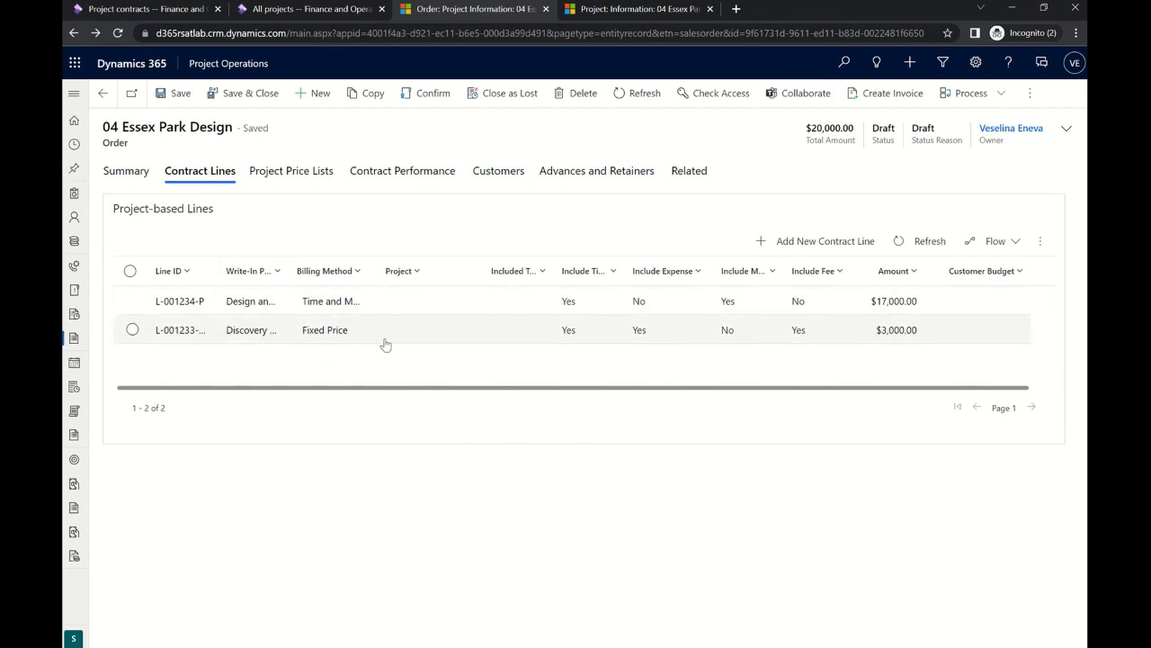
{"action": "double_click", "coordinate": [386, 333]}
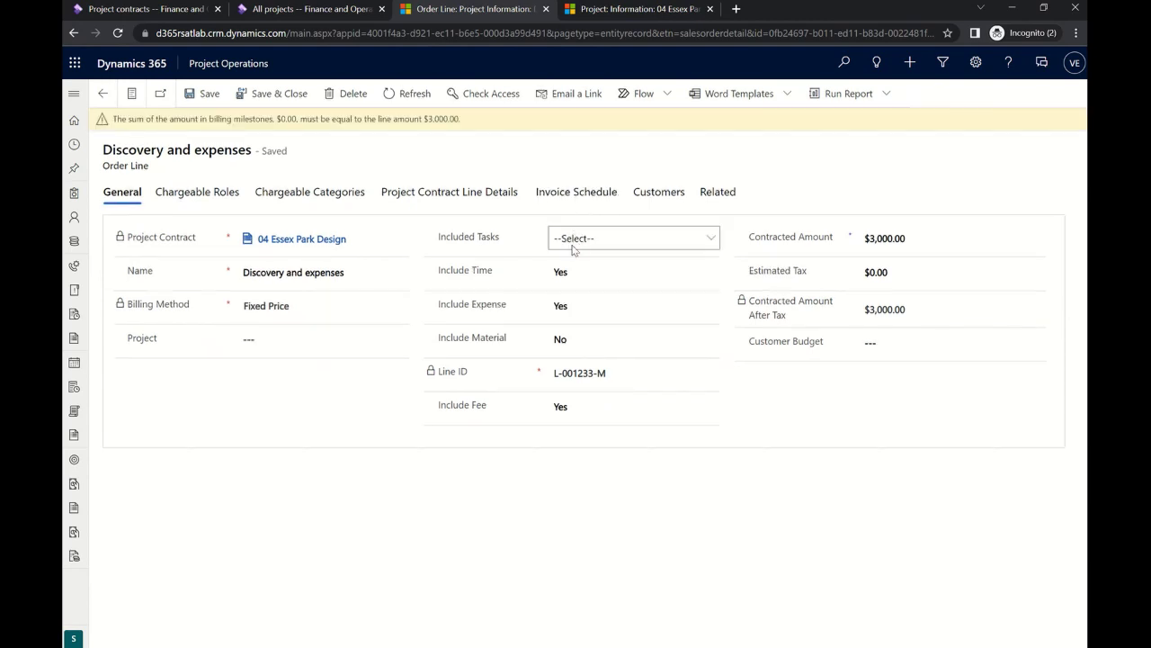
{"action": "left_click", "coordinate": [576, 241]}
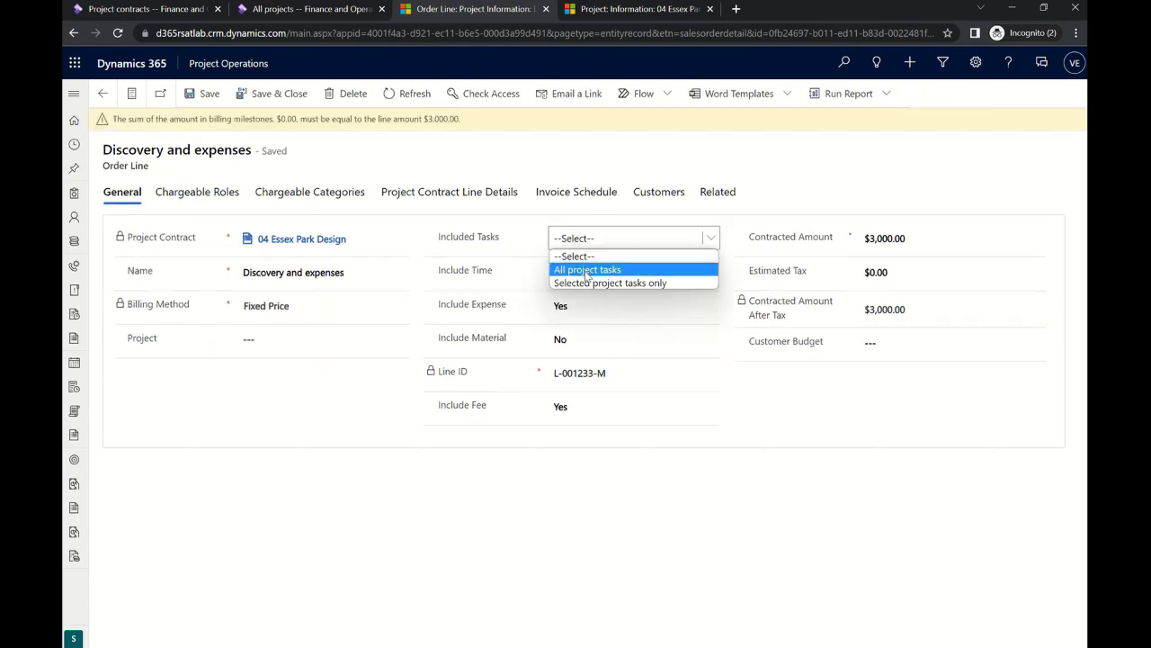
{"action": "left_click", "coordinate": [584, 283]}
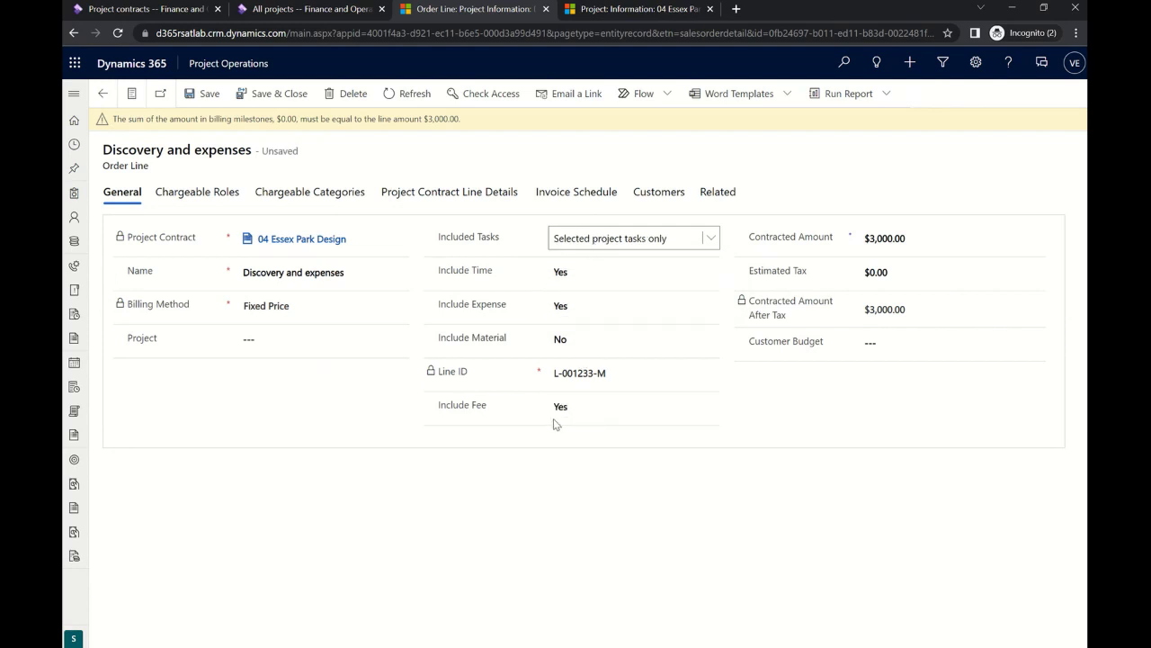
{"action": "left_click", "coordinate": [206, 97]}
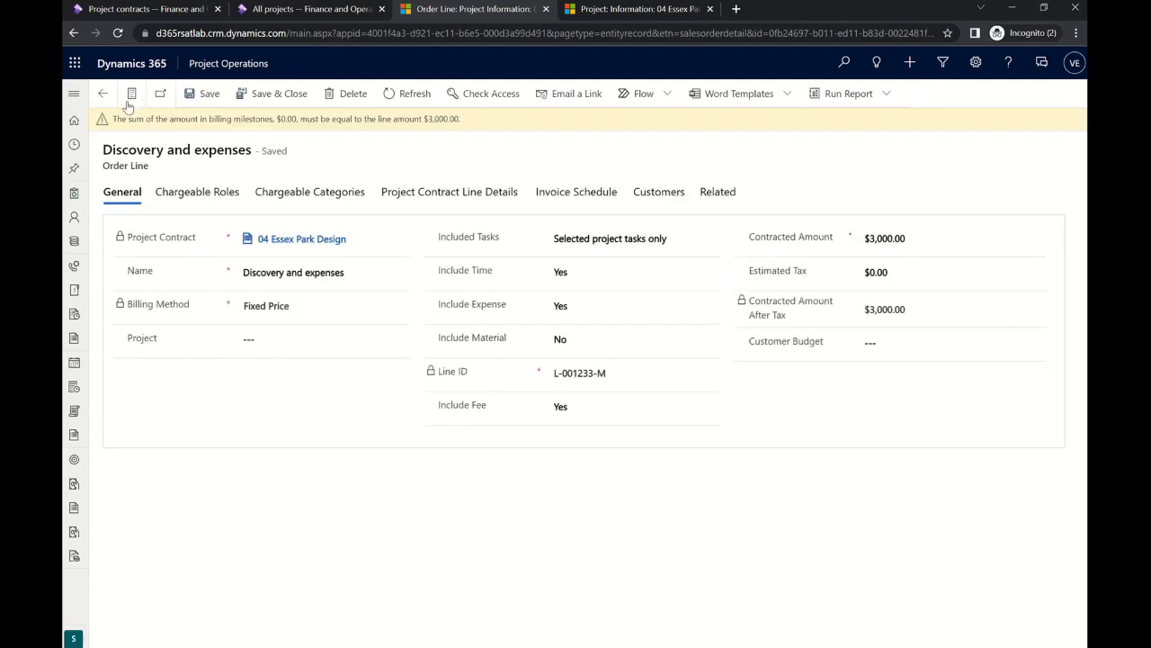
Set the Design and plant line's included tasks to Selected project tasks only, save it, and return to the contract's list of lines.
{"action": "left_click", "coordinate": [131, 101]}
{"action": "left_click", "coordinate": [187, 158]}
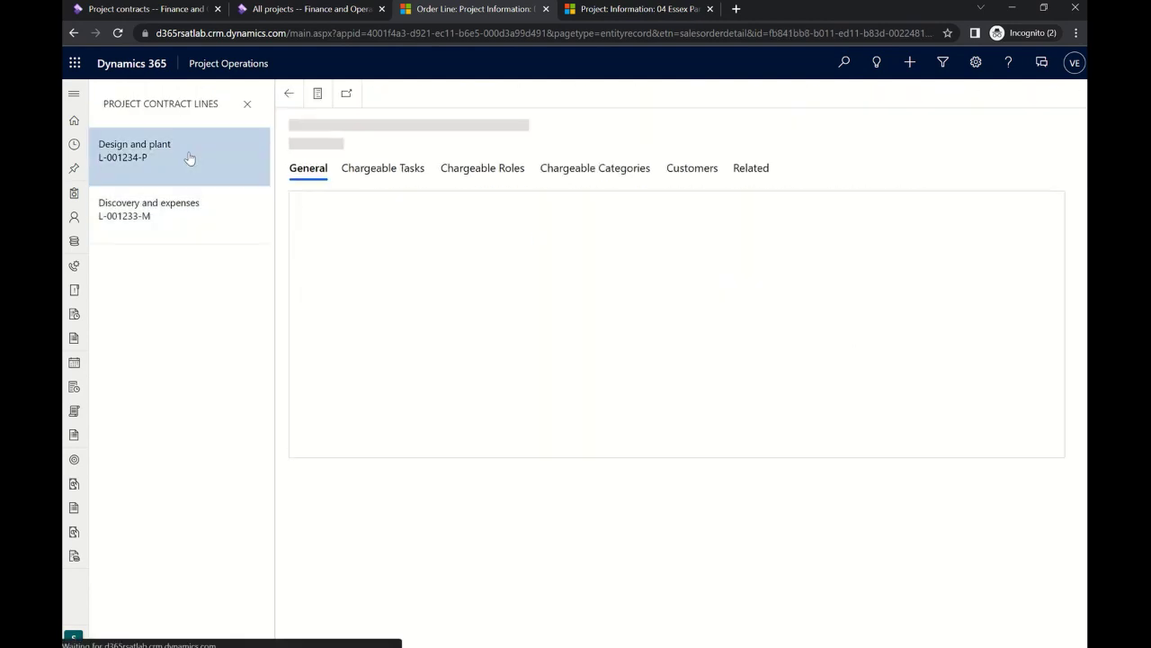
{"action": "left_click", "coordinate": [691, 221]}
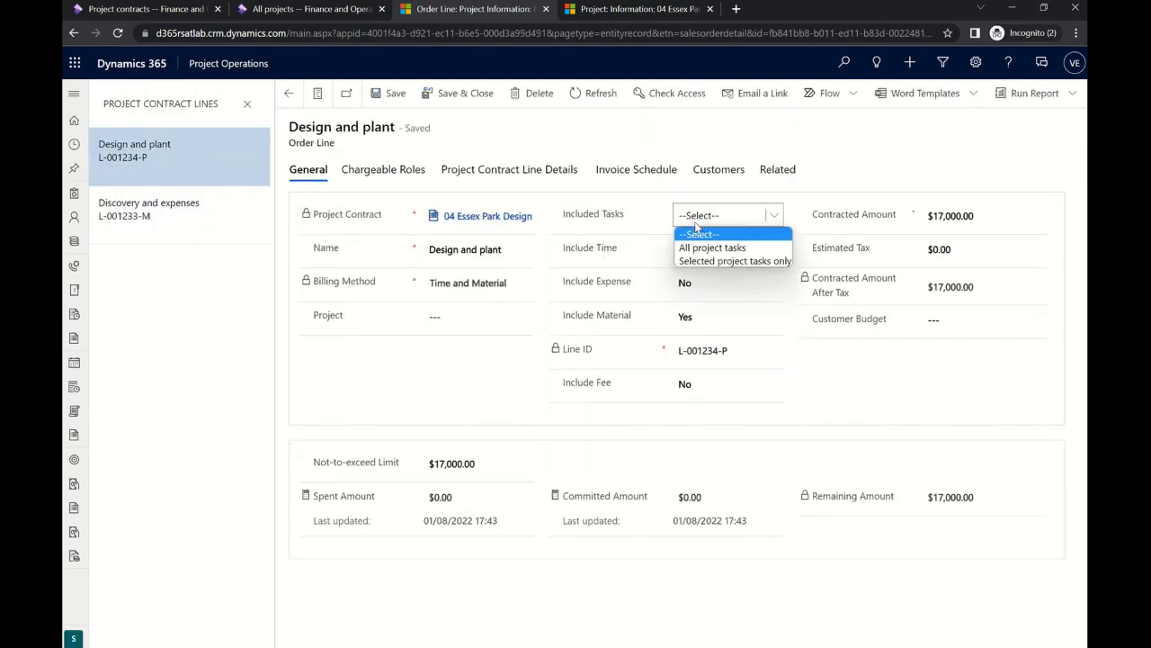
{"action": "left_click", "coordinate": [711, 262]}
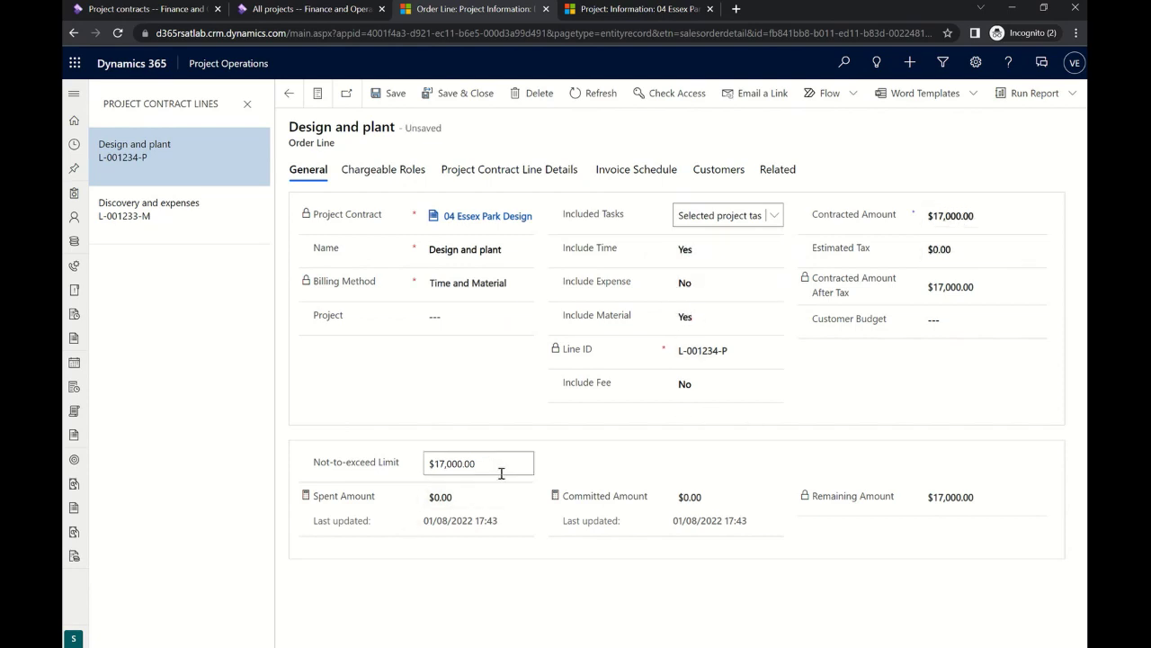
{"action": "left_click", "coordinate": [391, 95]}
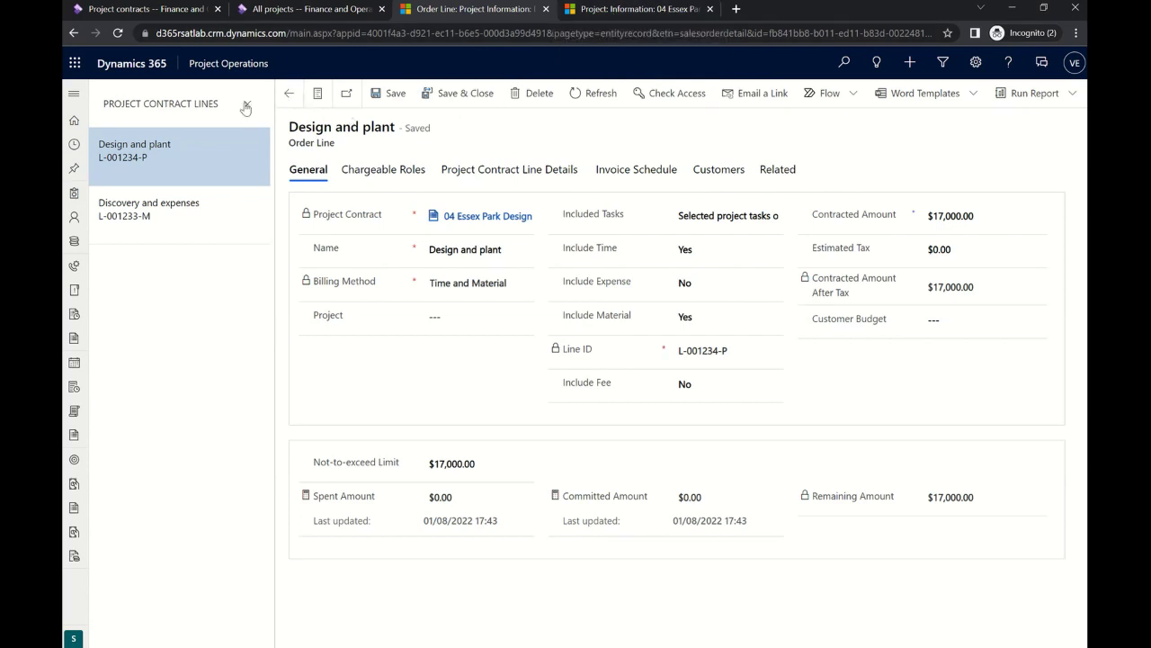
{"action": "left_click", "coordinate": [484, 218]}
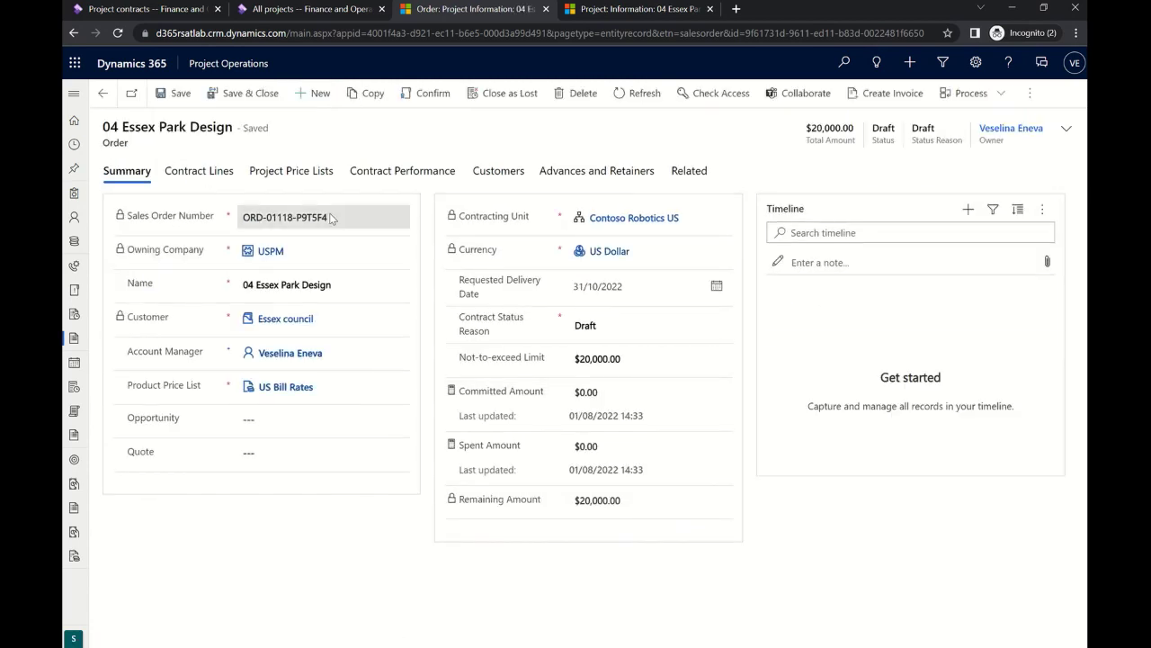
{"action": "left_click", "coordinate": [226, 175]}
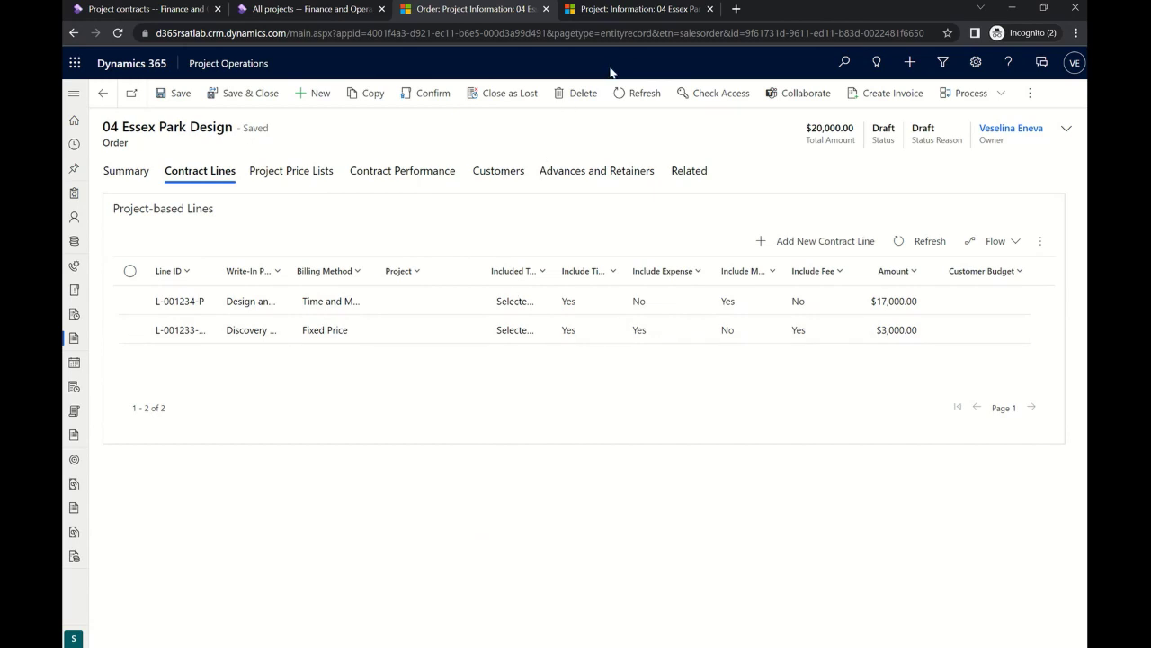
Switch to the 04 Essex Park project and examine its task assignments and schedule timeline.
{"action": "left_click", "coordinate": [650, 11]}
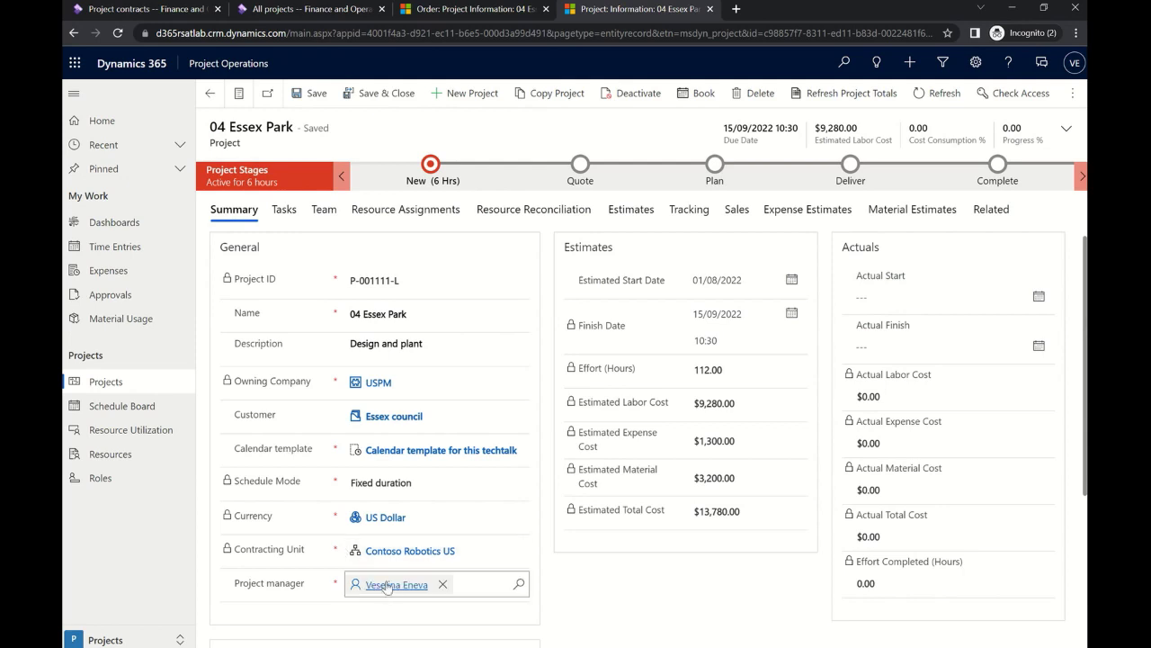
{"action": "left_click", "coordinate": [285, 210]}
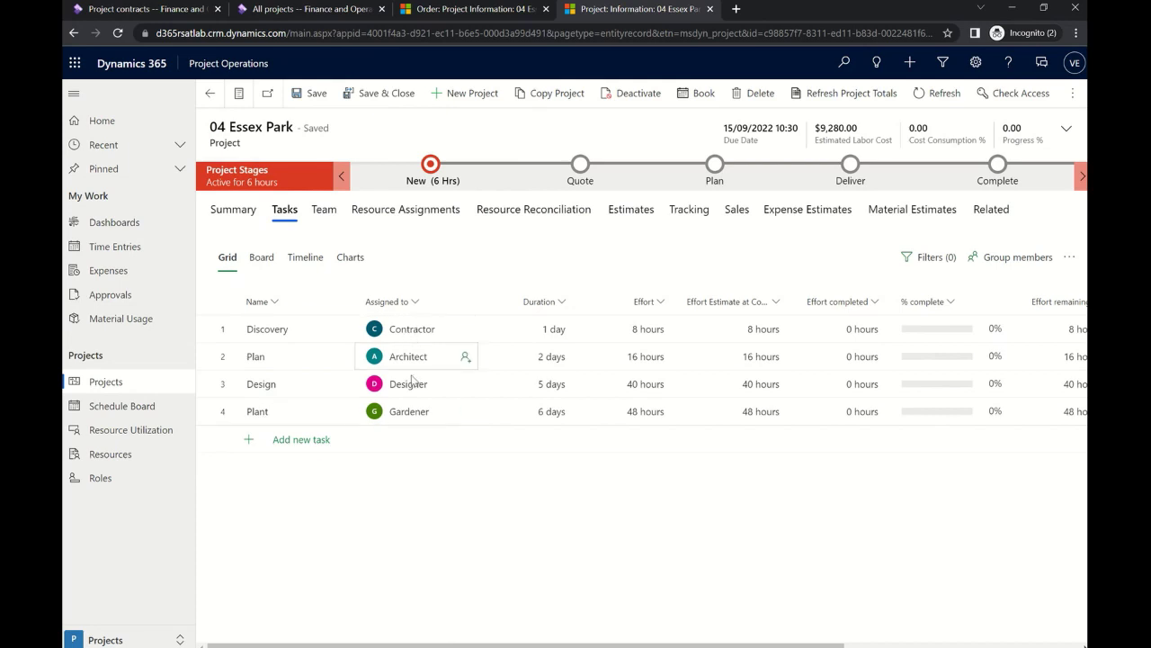
{"action": "left_click", "coordinate": [304, 261]}
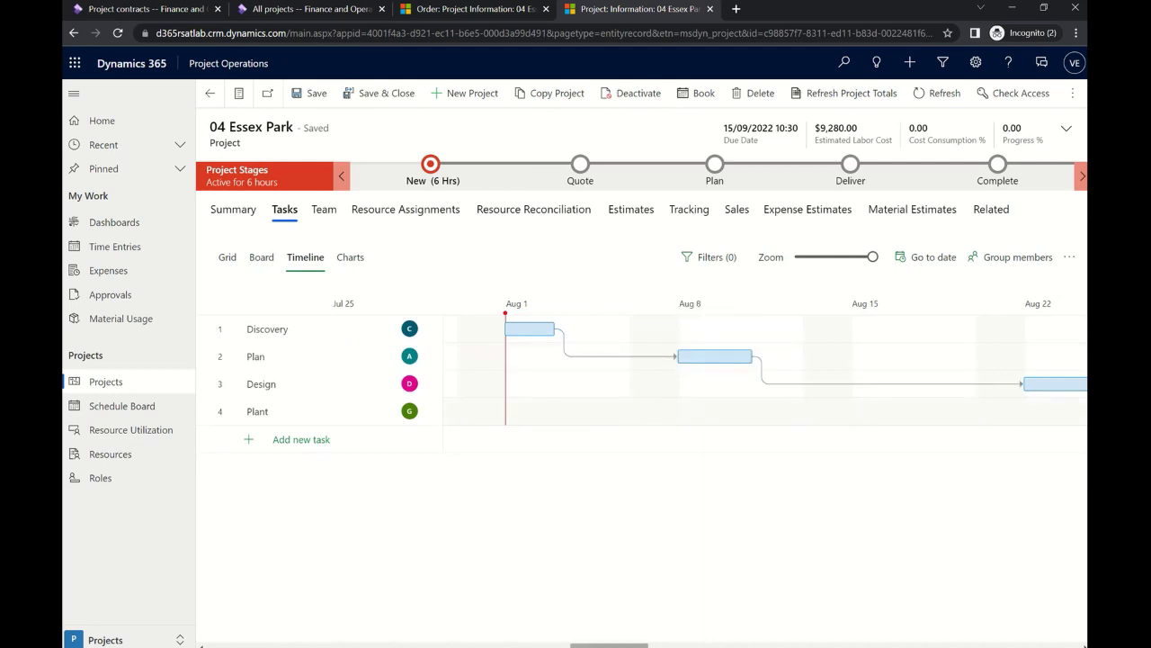
{"action": "left_click_drag", "start_coordinate": [609, 645], "coordinate": [696, 645]}
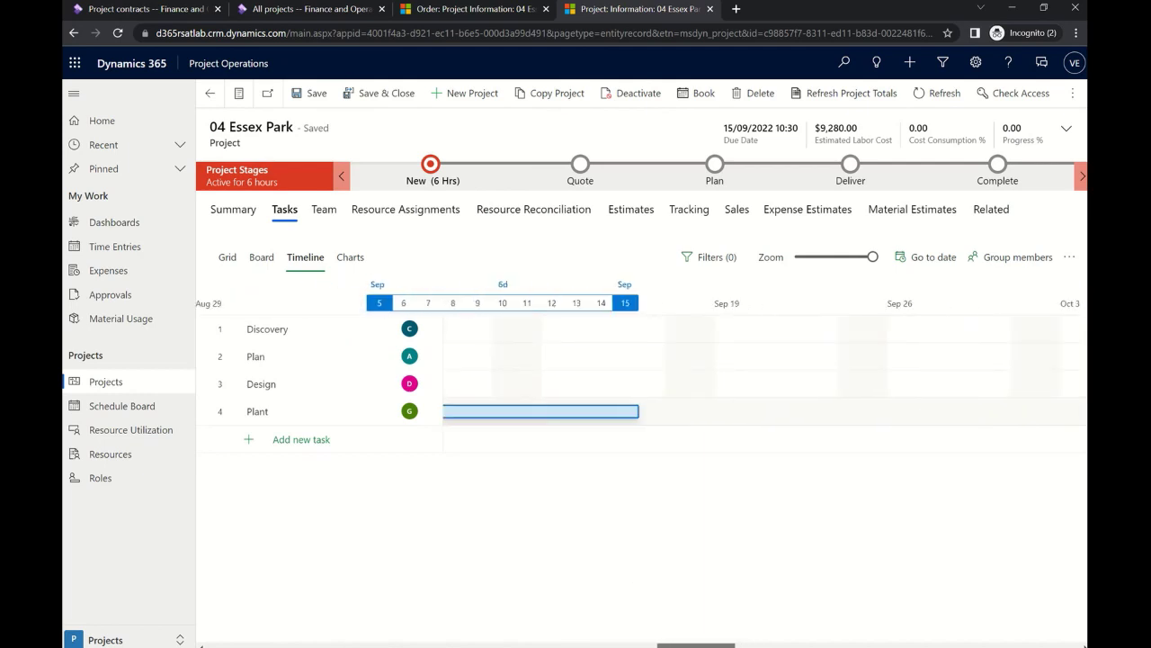
Review the 04 Essex Park project's expense, material and overall estimates, and check its linked contracts and quotes.
{"action": "left_click", "coordinate": [815, 213]}
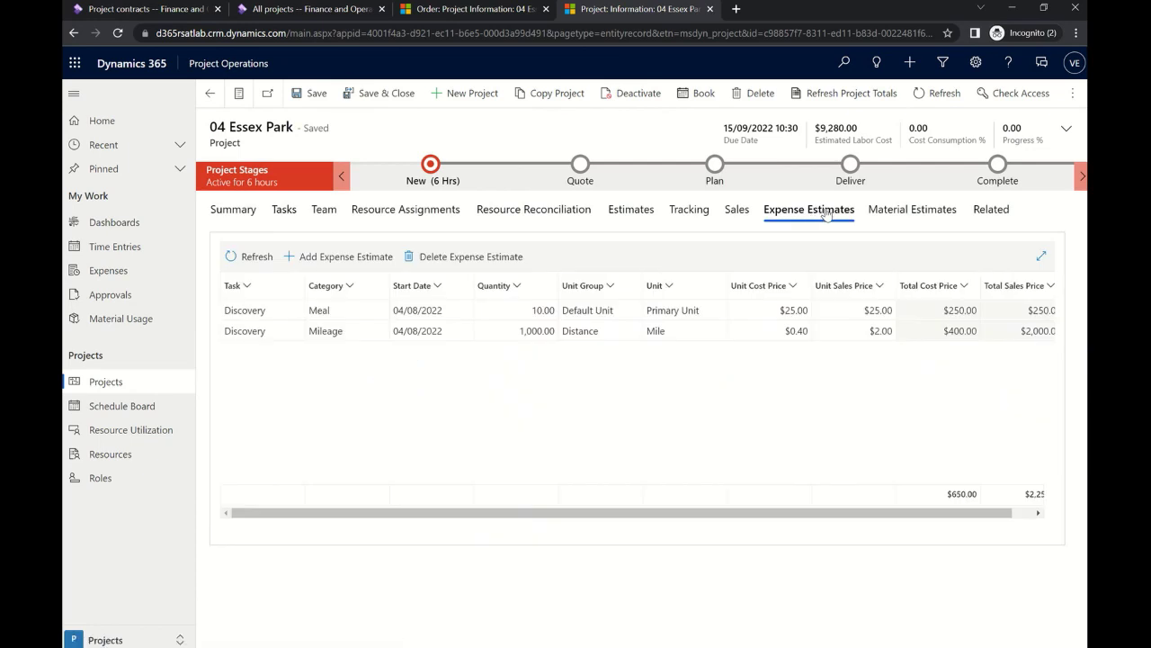
{"action": "left_click", "coordinate": [911, 216]}
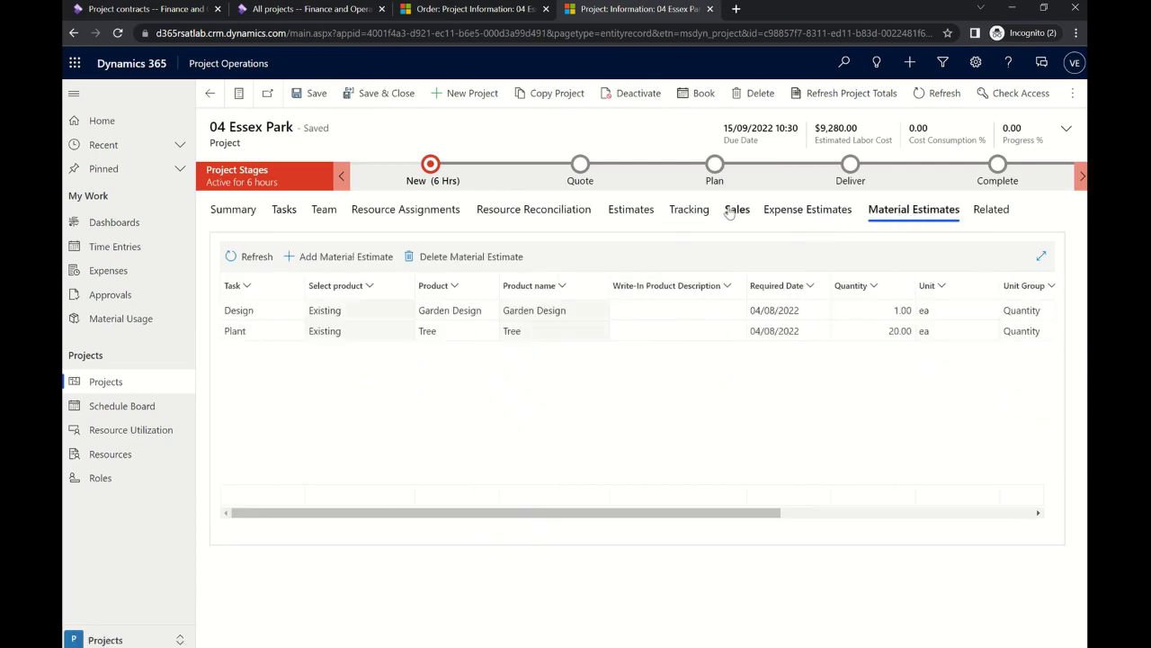
{"action": "left_click", "coordinate": [631, 212]}
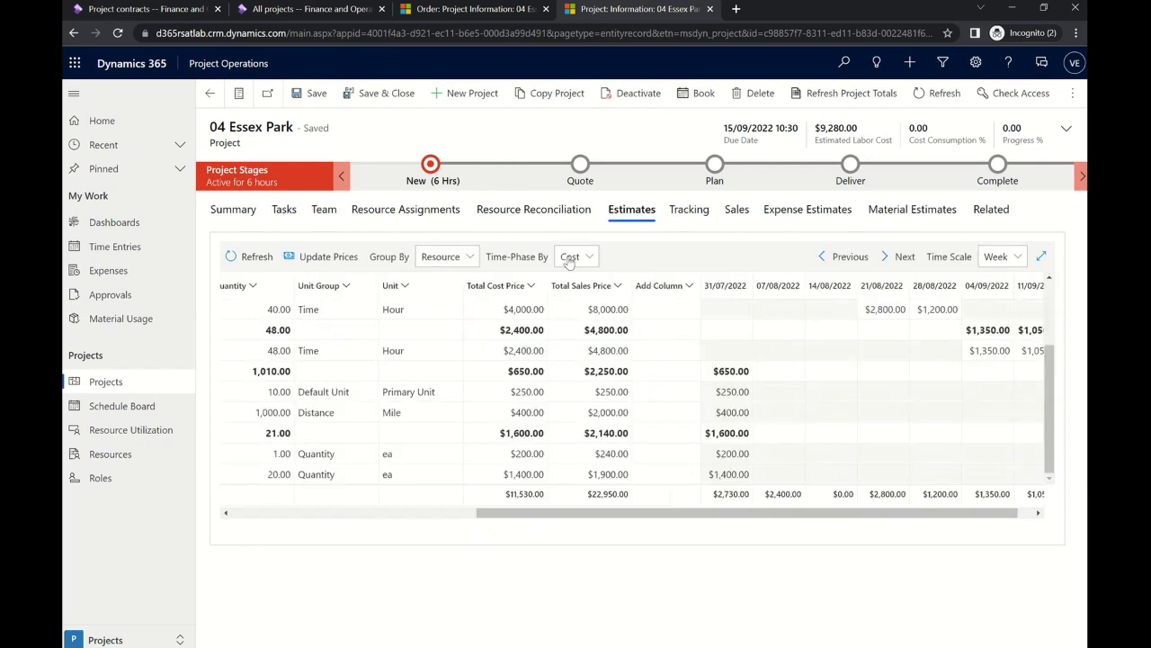
{"action": "scroll", "coordinate": [459, 519], "scroll_direction": "left", "scroll_amount": 3}
{"action": "scroll", "coordinate": [360, 499], "scroll_direction": "up", "scroll_amount": 5}
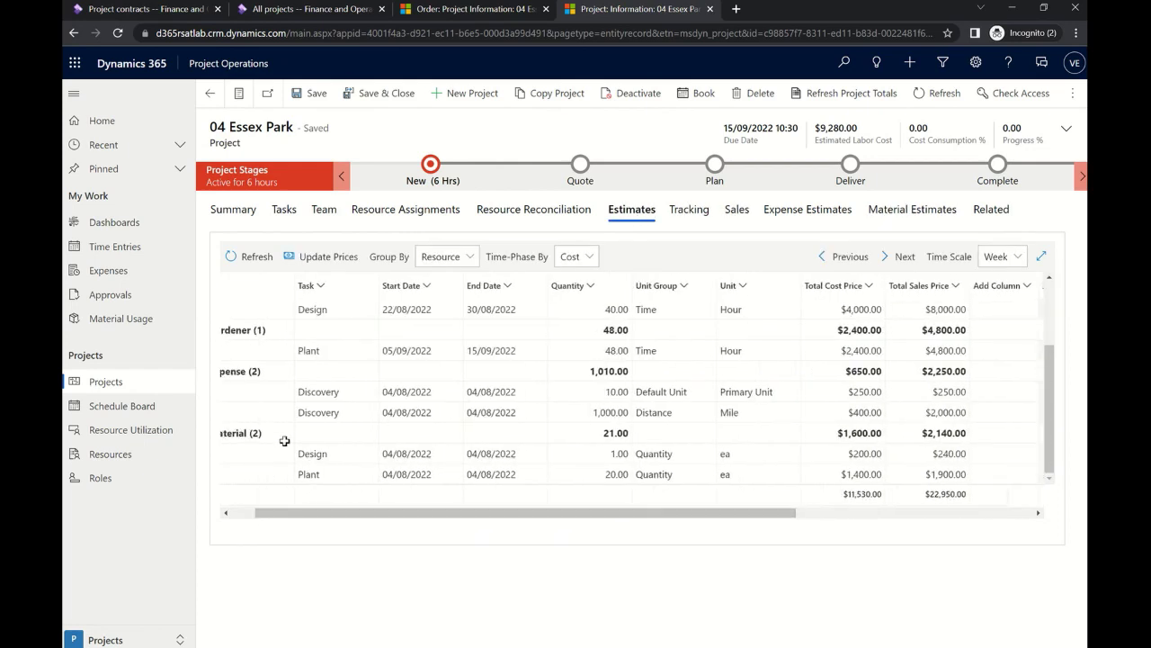
{"action": "scroll", "coordinate": [333, 516], "scroll_direction": "left", "scroll_amount": 2}
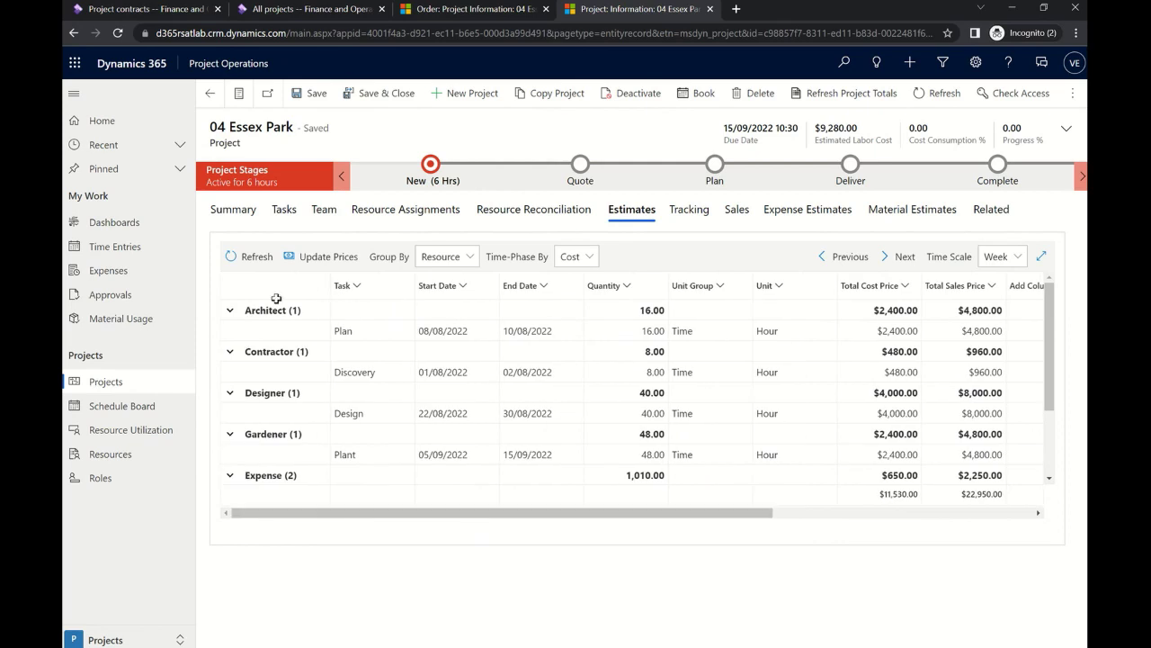
{"action": "left_click_drag", "start_coordinate": [500, 516], "coordinate": [700, 511]}
{"action": "scroll", "coordinate": [617, 396], "scroll_direction": "down", "scroll_amount": 3}
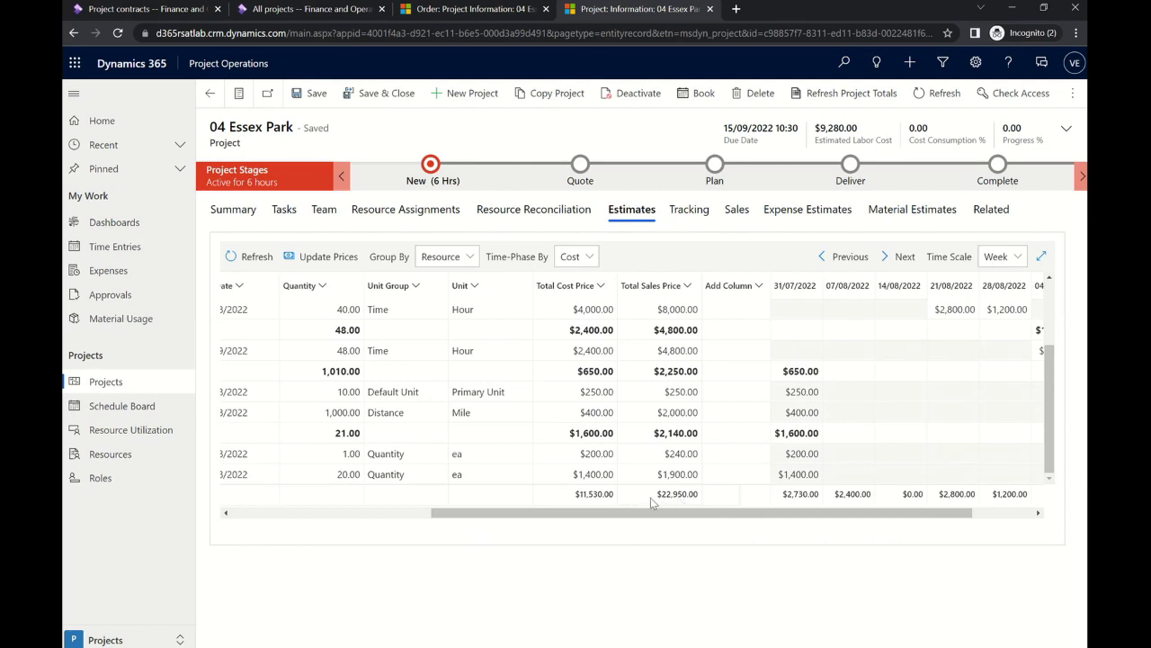
{"action": "left_click", "coordinate": [737, 209]}
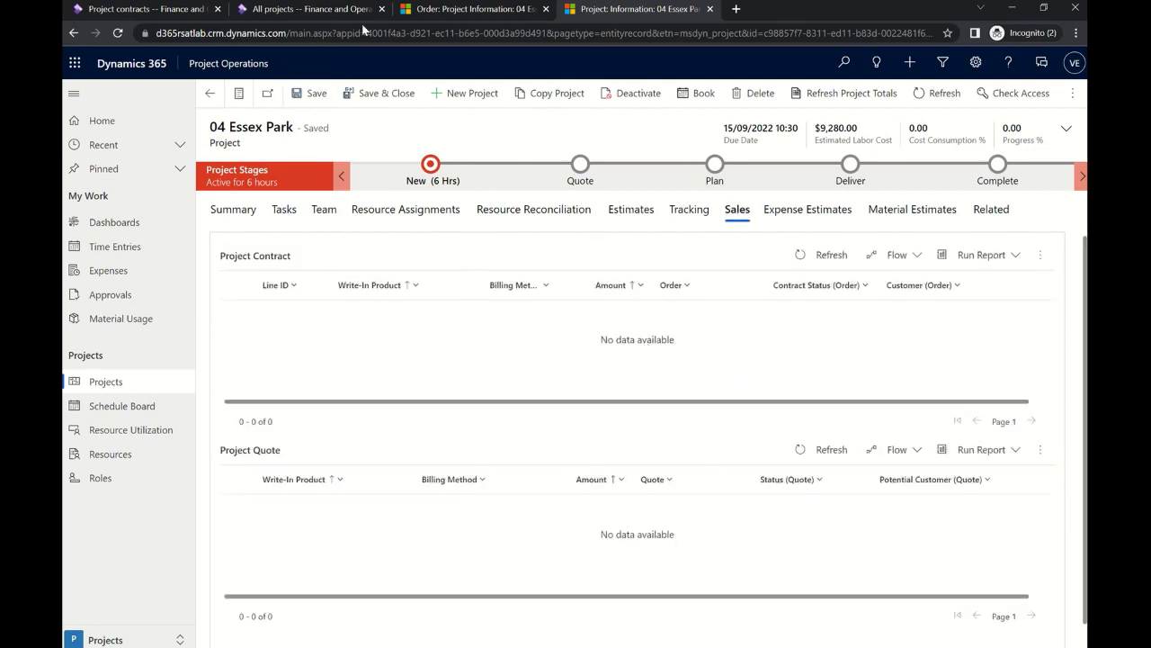
{"action": "left_click", "coordinate": [310, 93]}
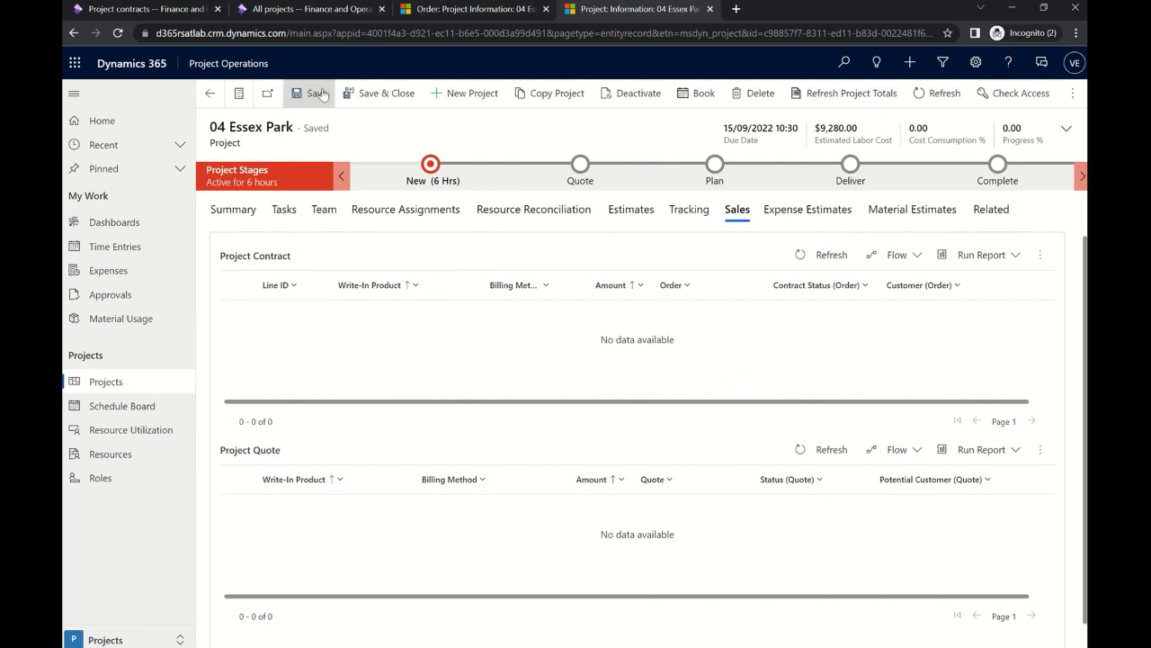
Link the 04 Essex Park project to the Discovery and expenses contract line, accept the project reference update, and save the line.
{"action": "left_click", "coordinate": [419, 12]}
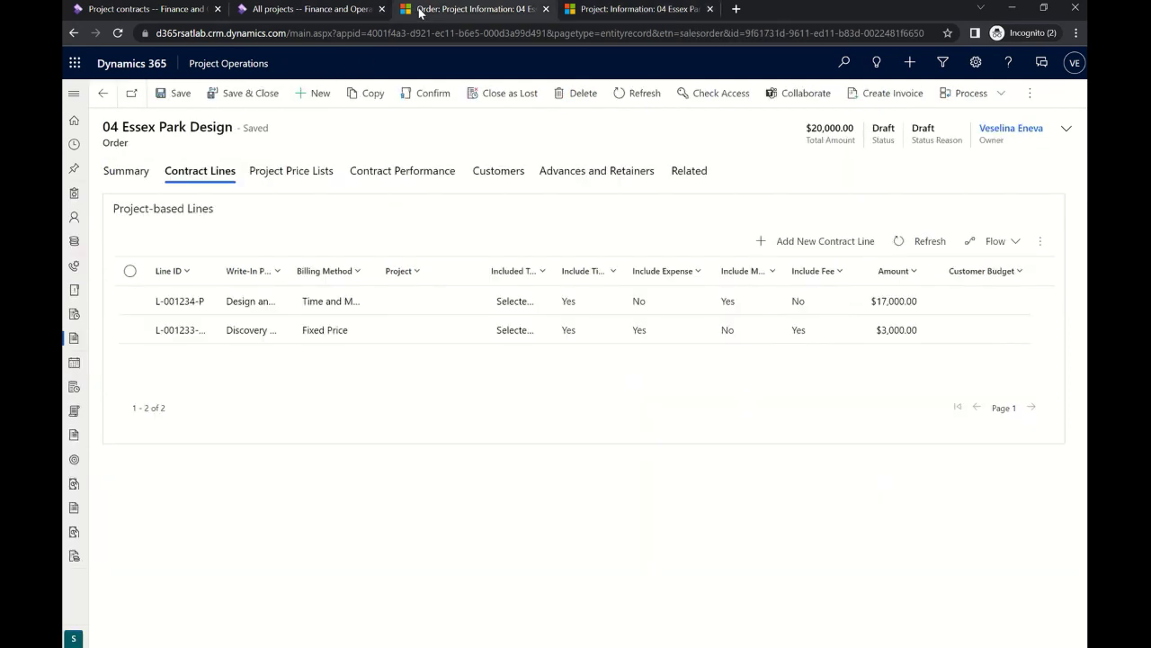
{"action": "left_click", "coordinate": [401, 338]}
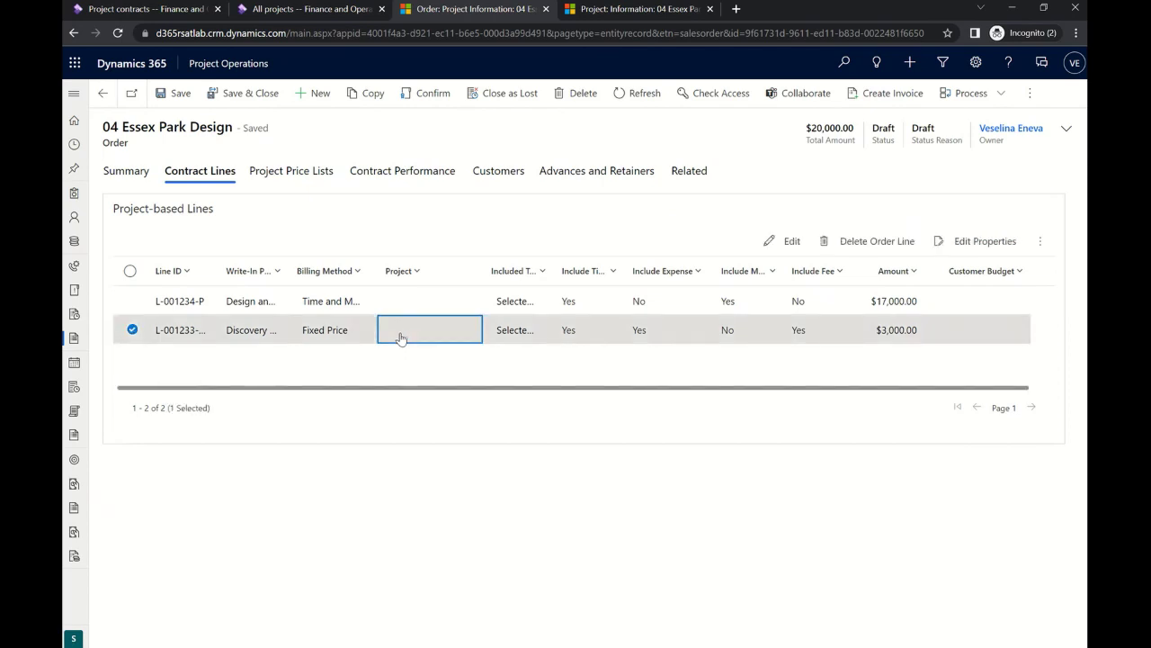
{"action": "double_click", "coordinate": [401, 338]}
{"action": "left_click", "coordinate": [449, 349]}
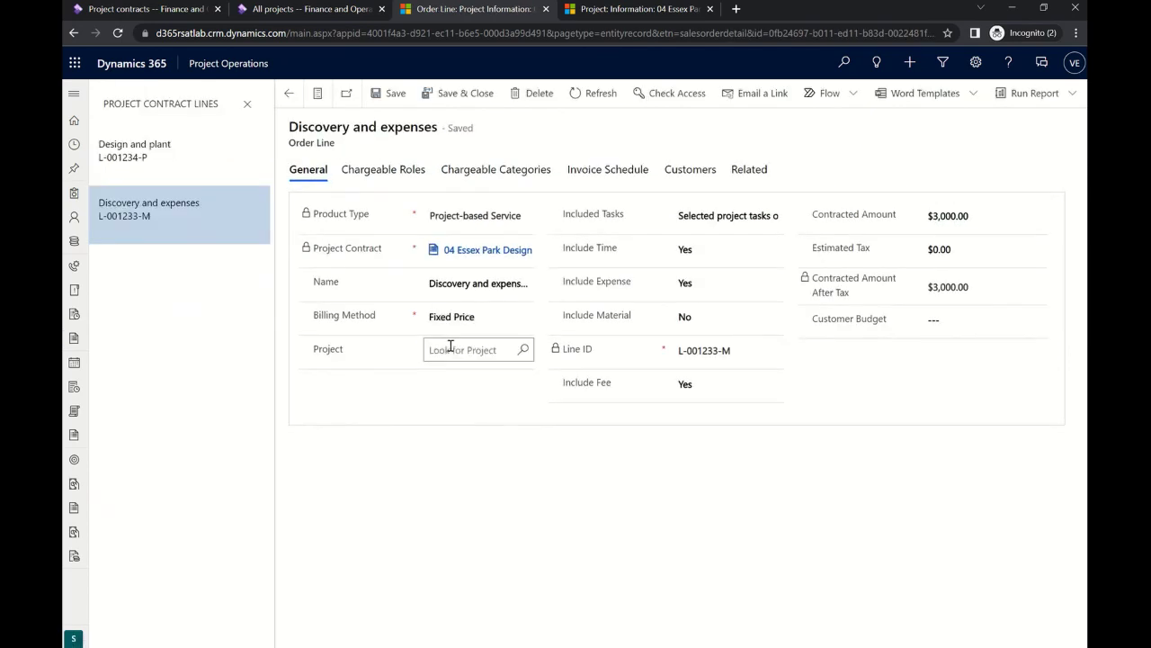
{"action": "left_click", "coordinate": [459, 364]}
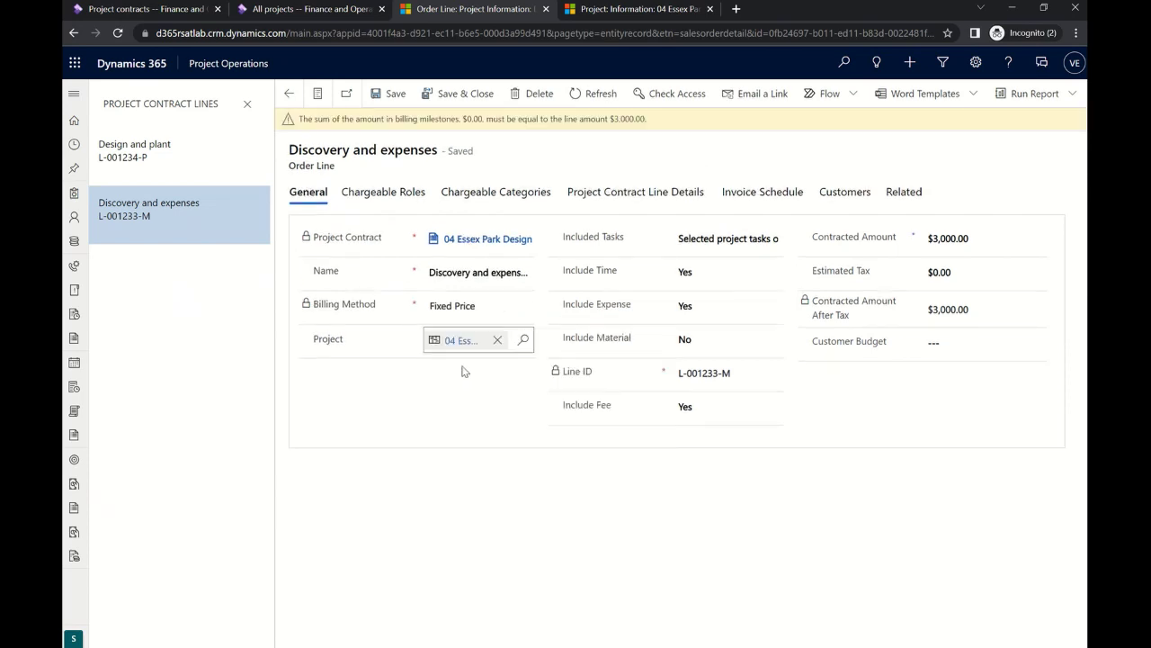
{"action": "left_click", "coordinate": [603, 421]}
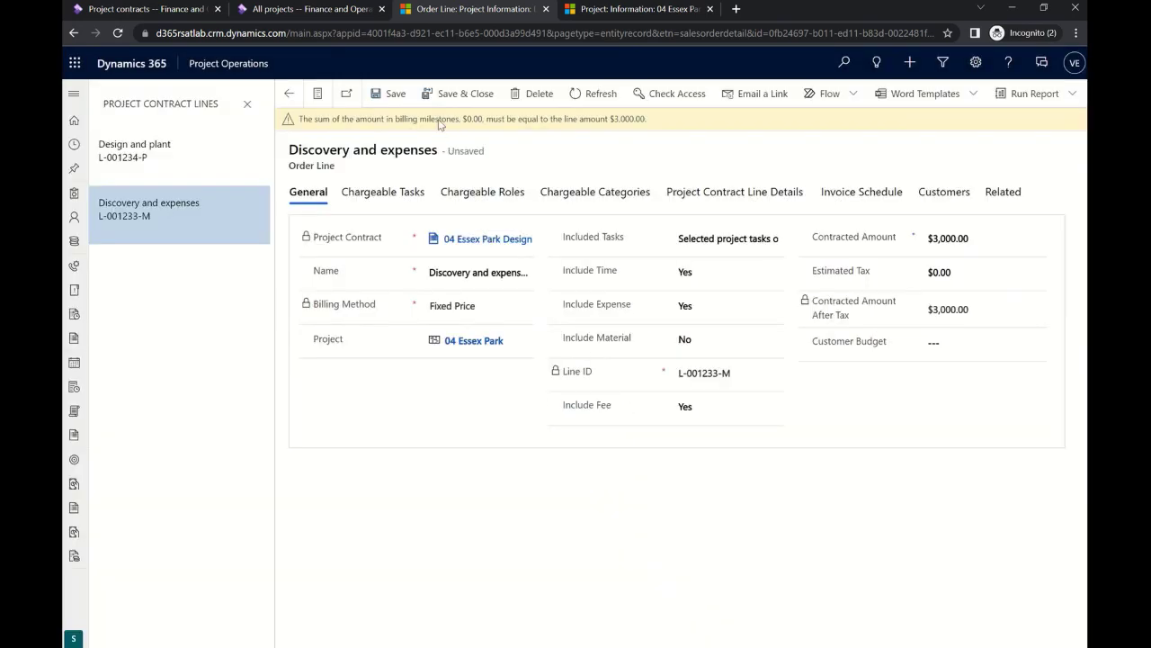
{"action": "left_click", "coordinate": [396, 94]}
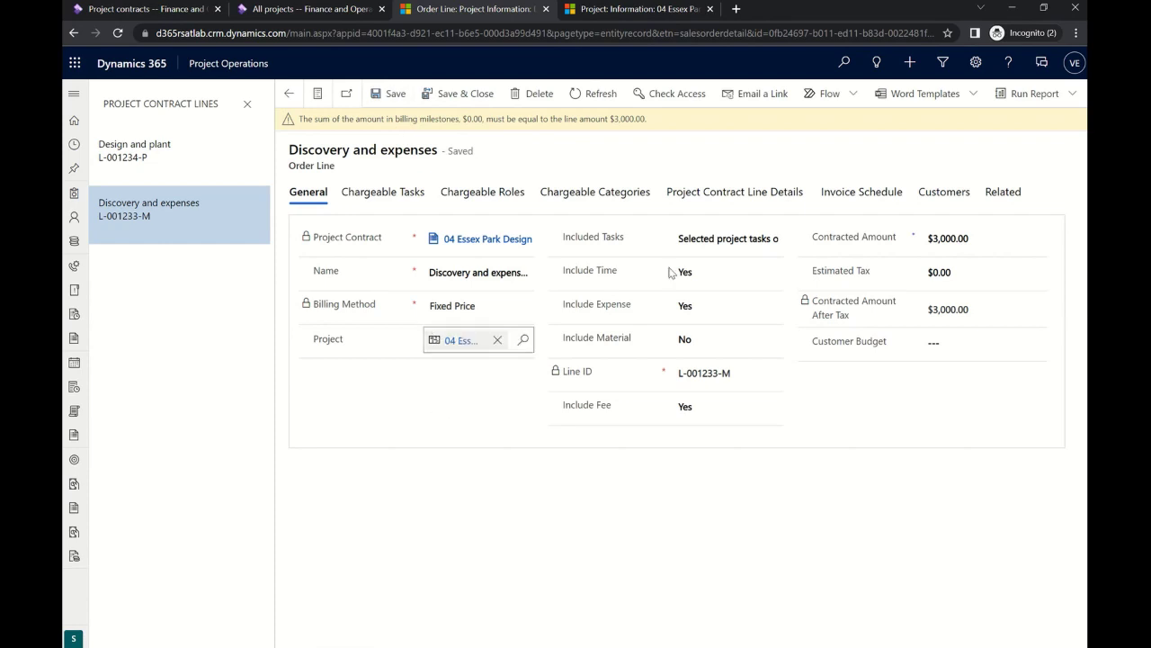
Generate the periodic billing milestones on the Discovery and expenses line's invoice schedule and return to its general details.
{"action": "left_click", "coordinate": [870, 196]}
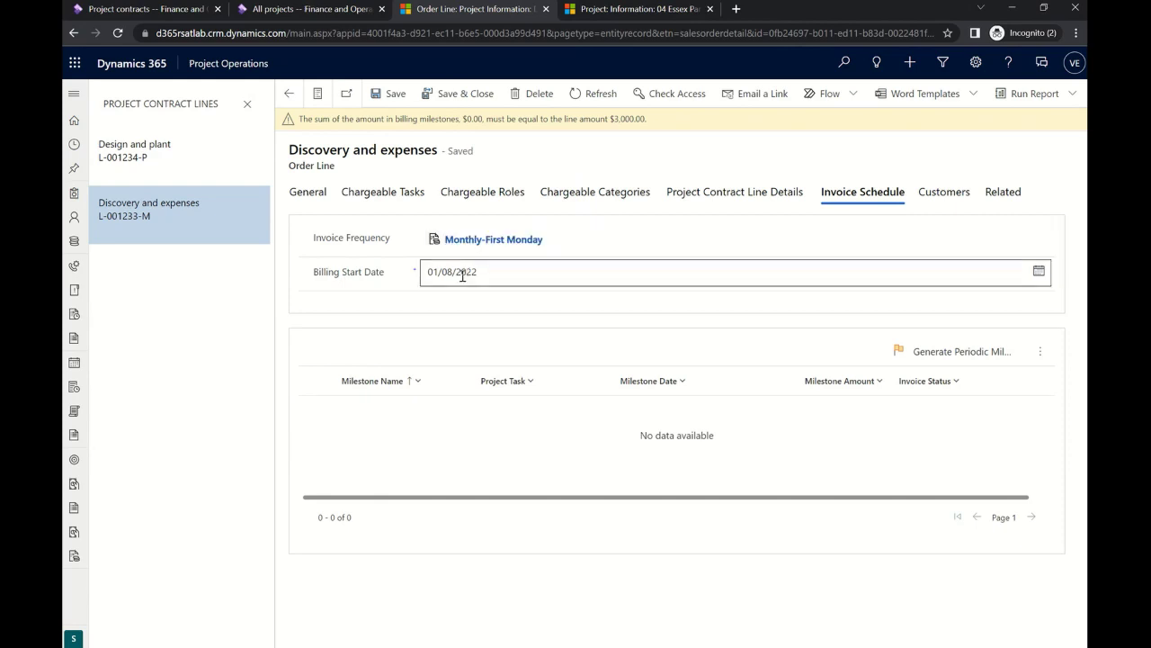
{"action": "left_click", "coordinate": [933, 360]}
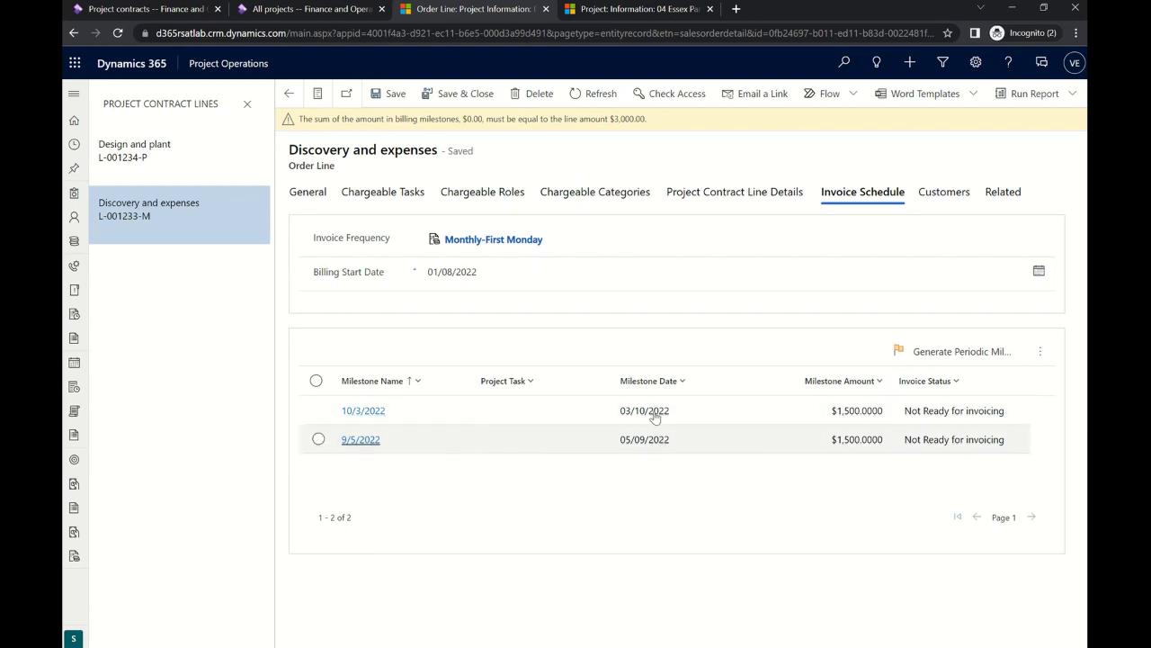
{"action": "left_click", "coordinate": [307, 193]}
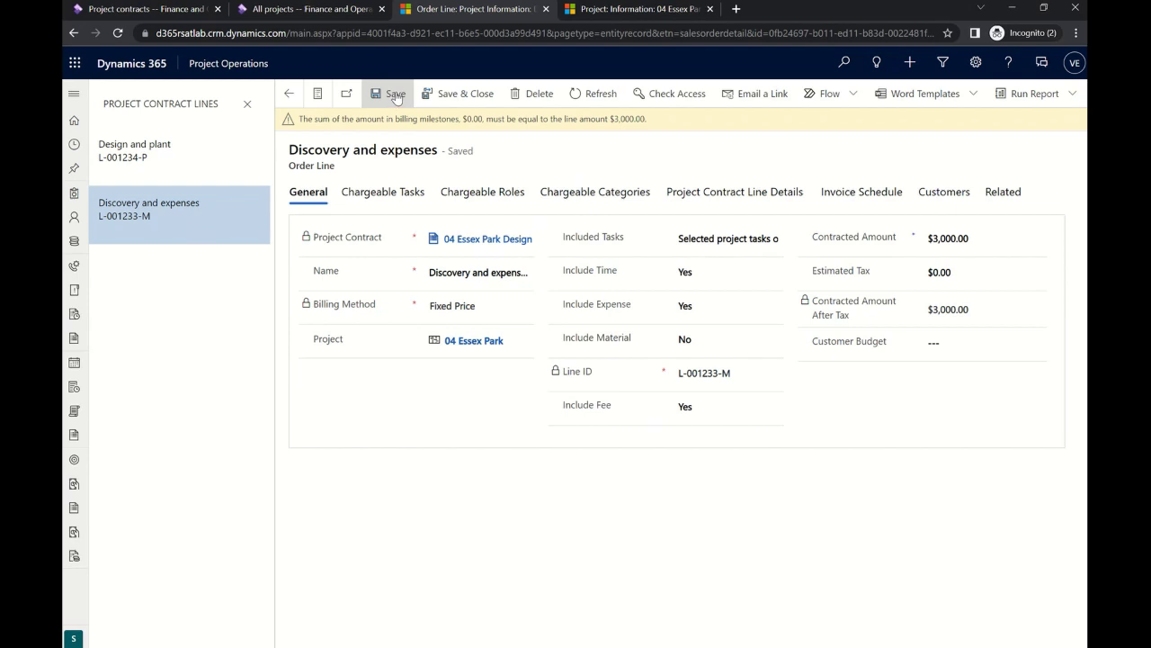
Link the 04 Essex Park project to the Design and plant contract line and accept the project reference update.
{"action": "left_click", "coordinate": [139, 164]}
{"action": "left_click", "coordinate": [453, 355]}
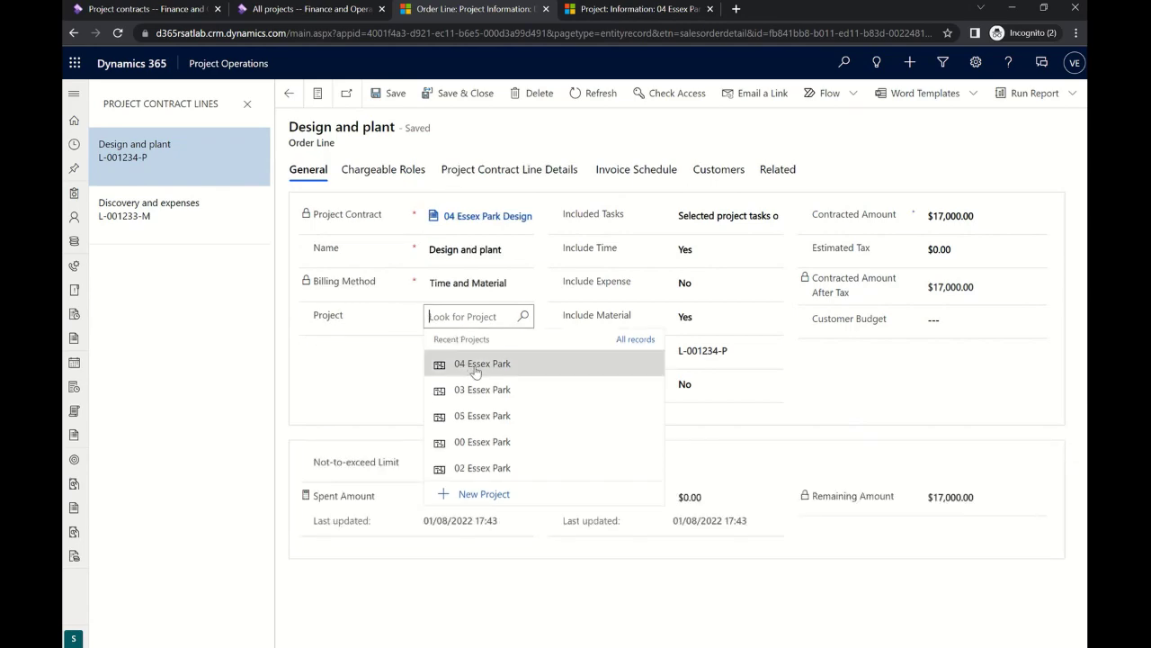
{"action": "left_click", "coordinate": [475, 369]}
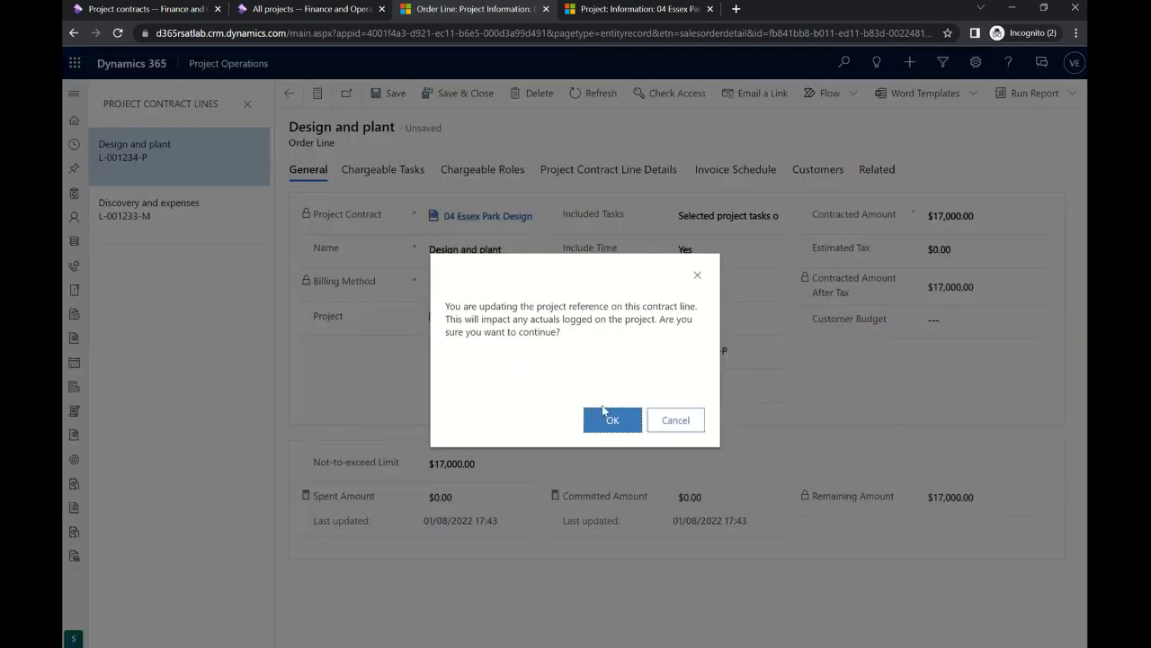
{"action": "left_click", "coordinate": [604, 414]}
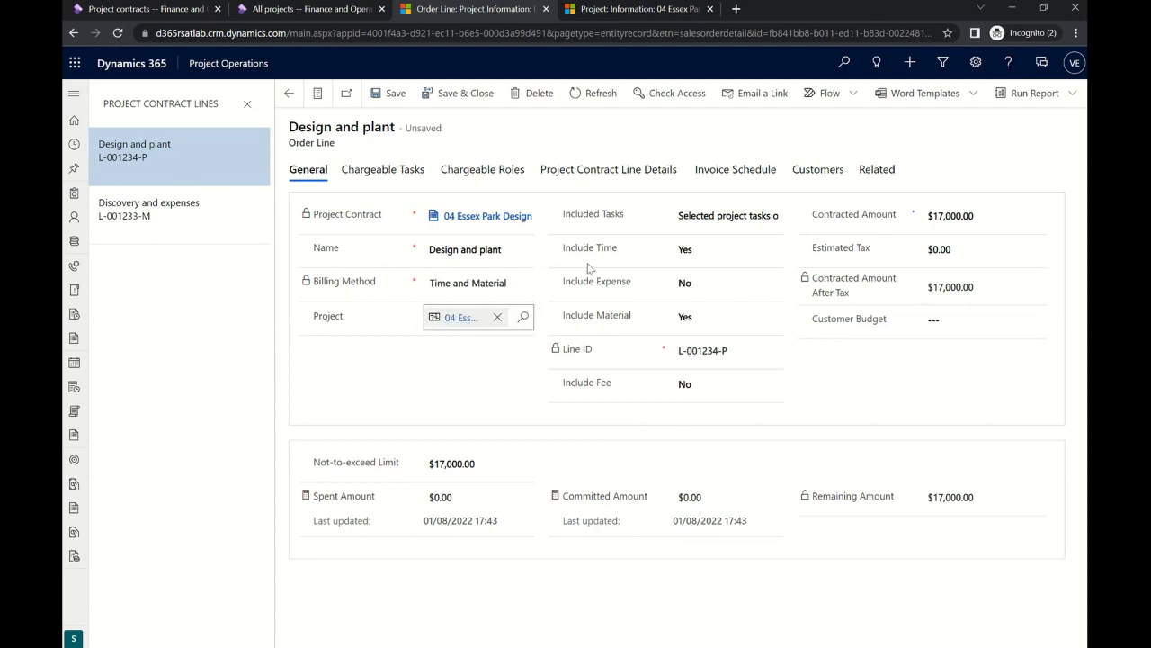
Check the Design and plant line's invoice schedule and line details, and refresh the 04 Essex Park project to view its linked contract lines.
{"action": "left_click", "coordinate": [734, 172]}
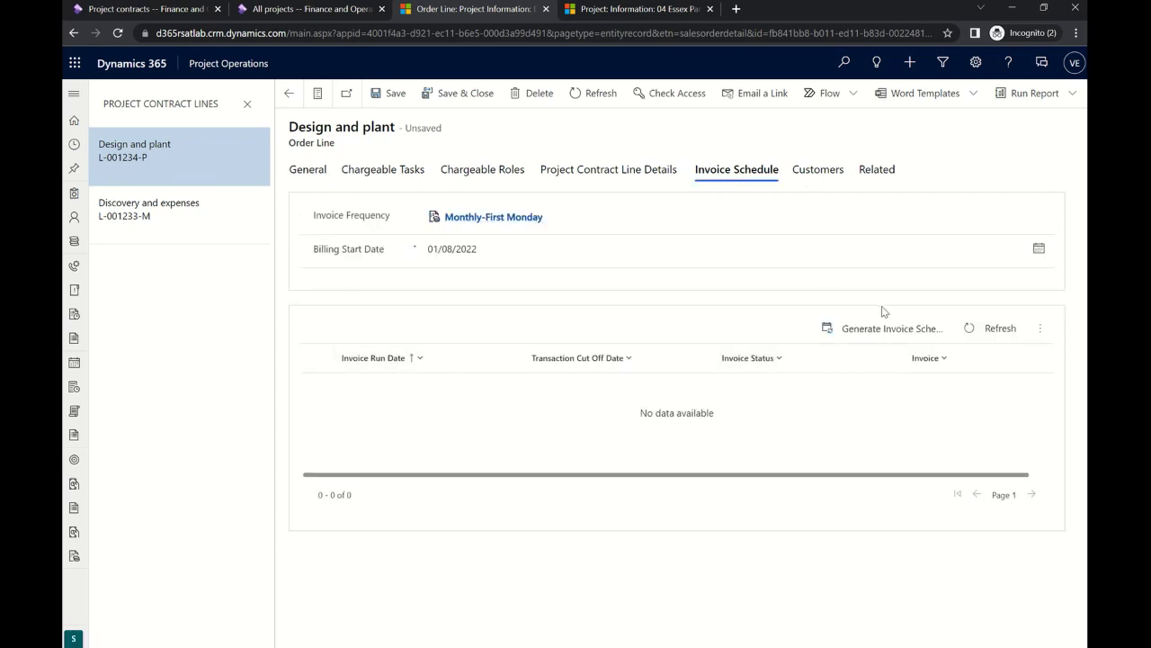
{"action": "left_click", "coordinate": [606, 176]}
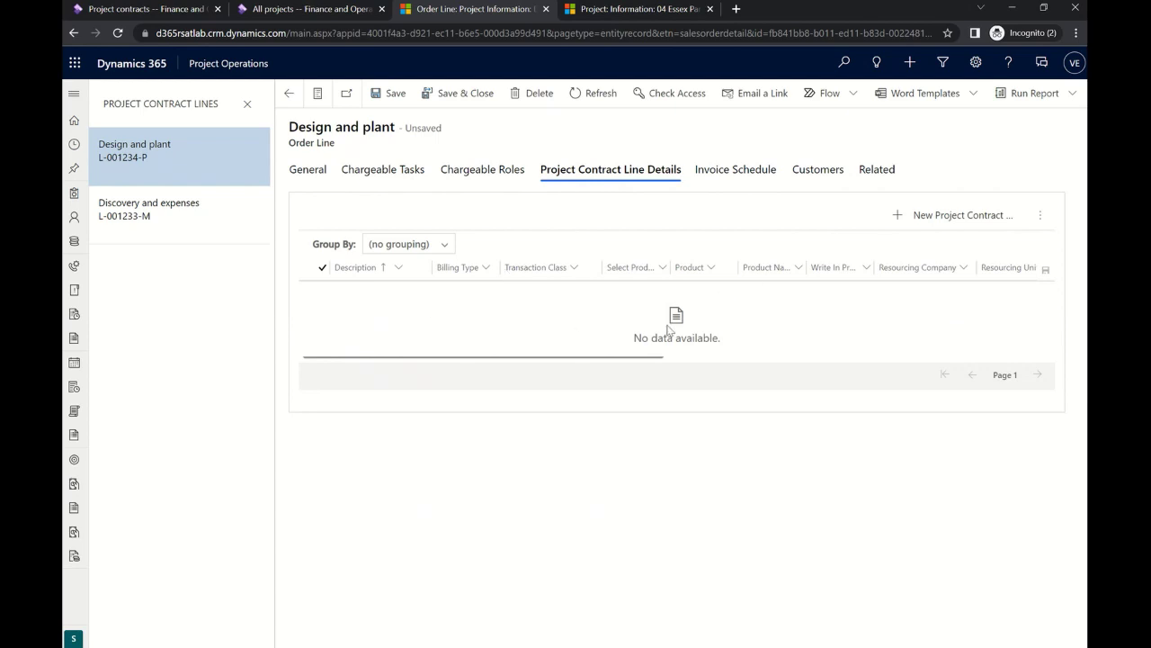
{"action": "left_click", "coordinate": [644, 18]}
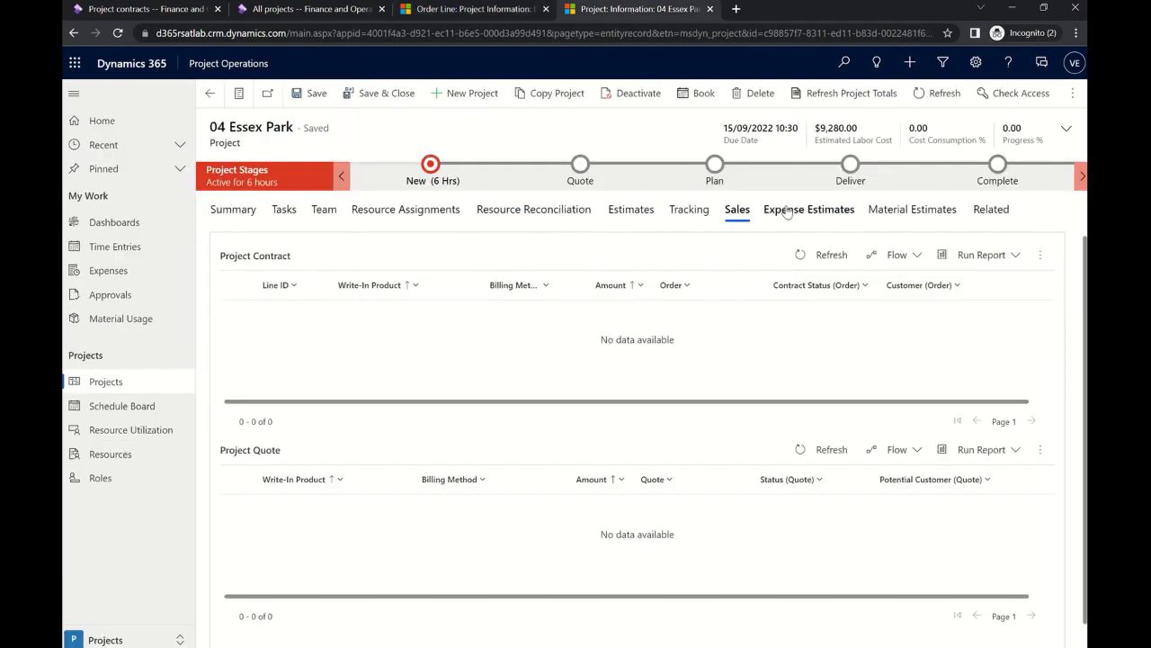
{"action": "left_click", "coordinate": [939, 93]}
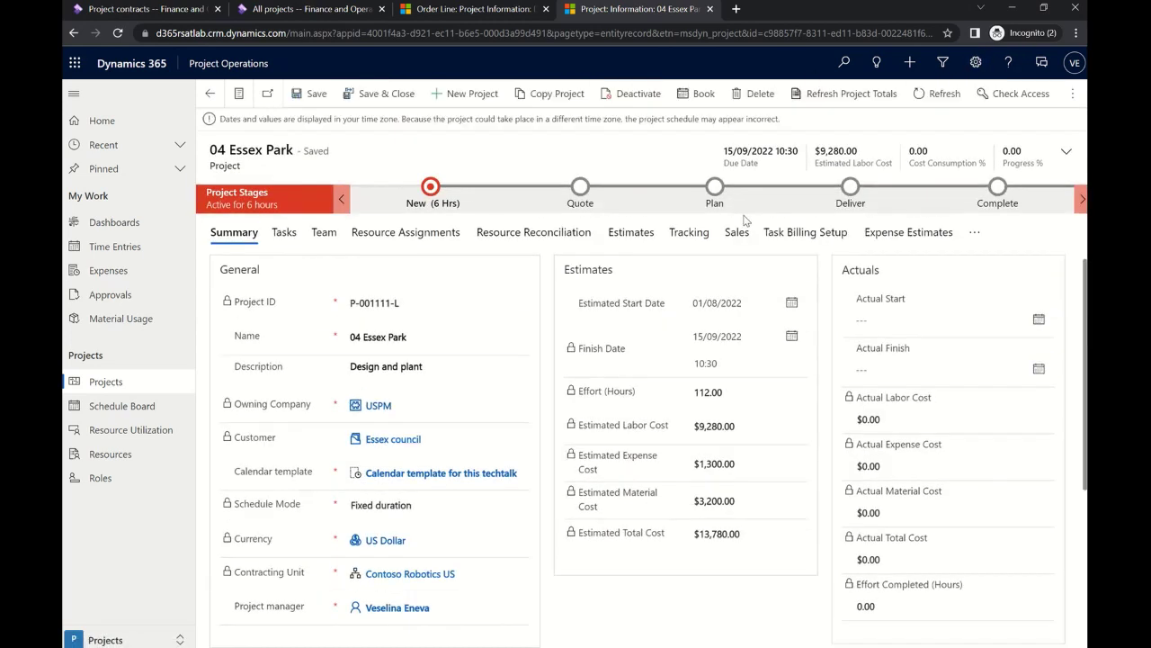
{"action": "left_click", "coordinate": [737, 234]}
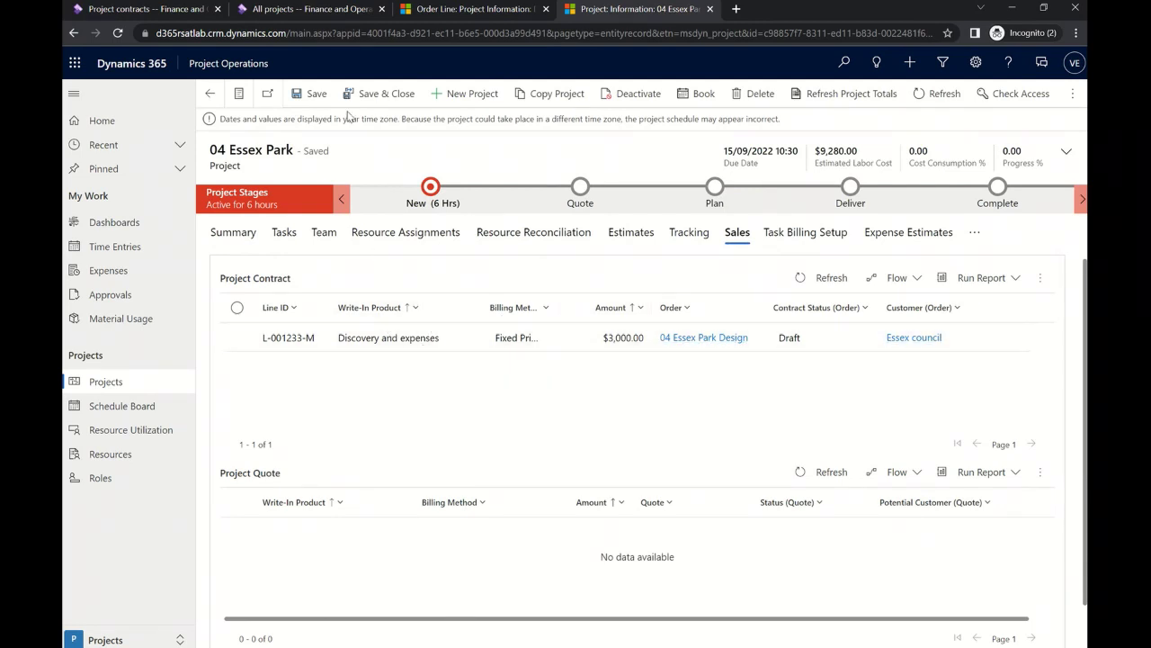
Save the Design and plant contract line from its general details and open the Discovery and expenses line.
{"action": "left_click", "coordinate": [445, 15]}
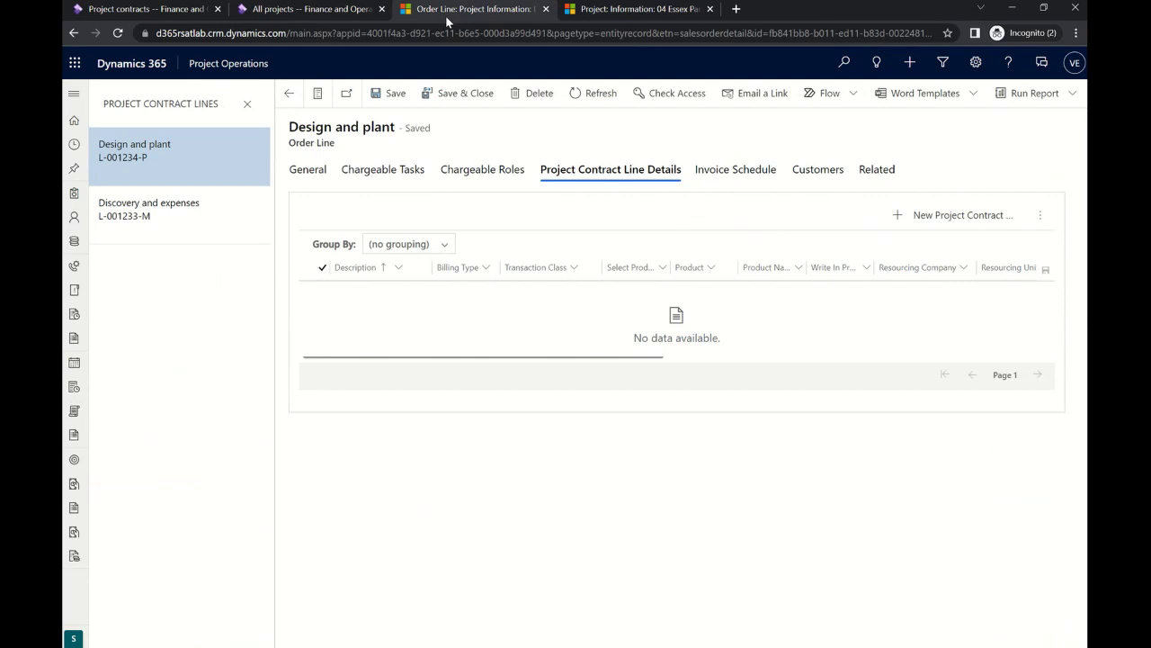
{"action": "left_click", "coordinate": [319, 172]}
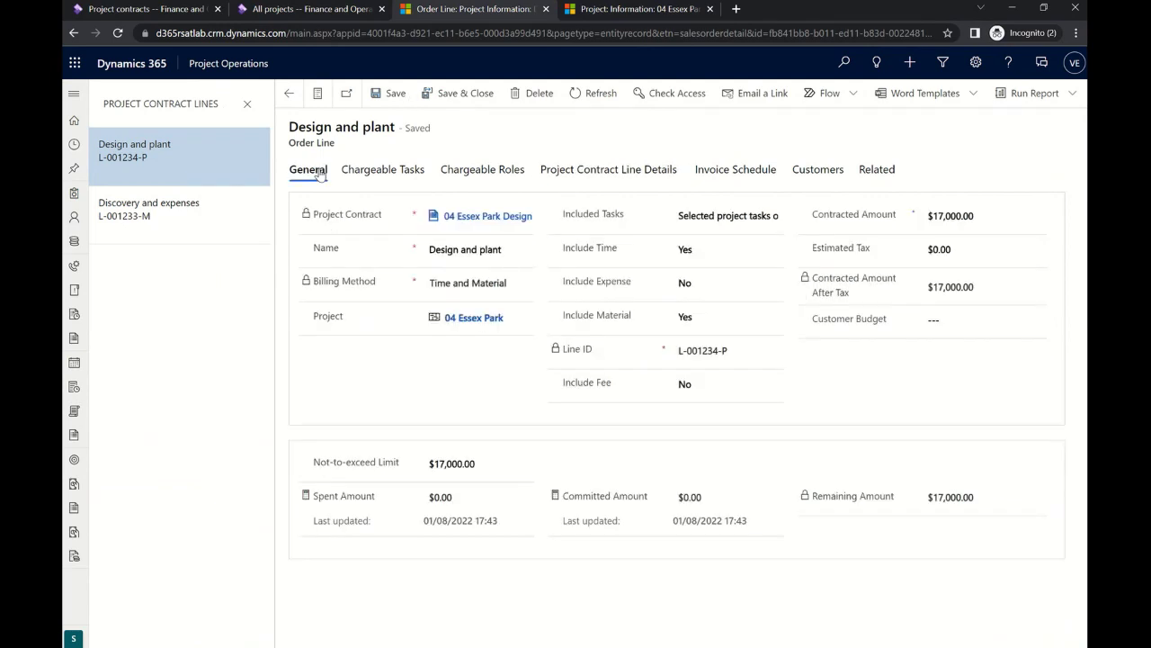
{"action": "left_click", "coordinate": [397, 103]}
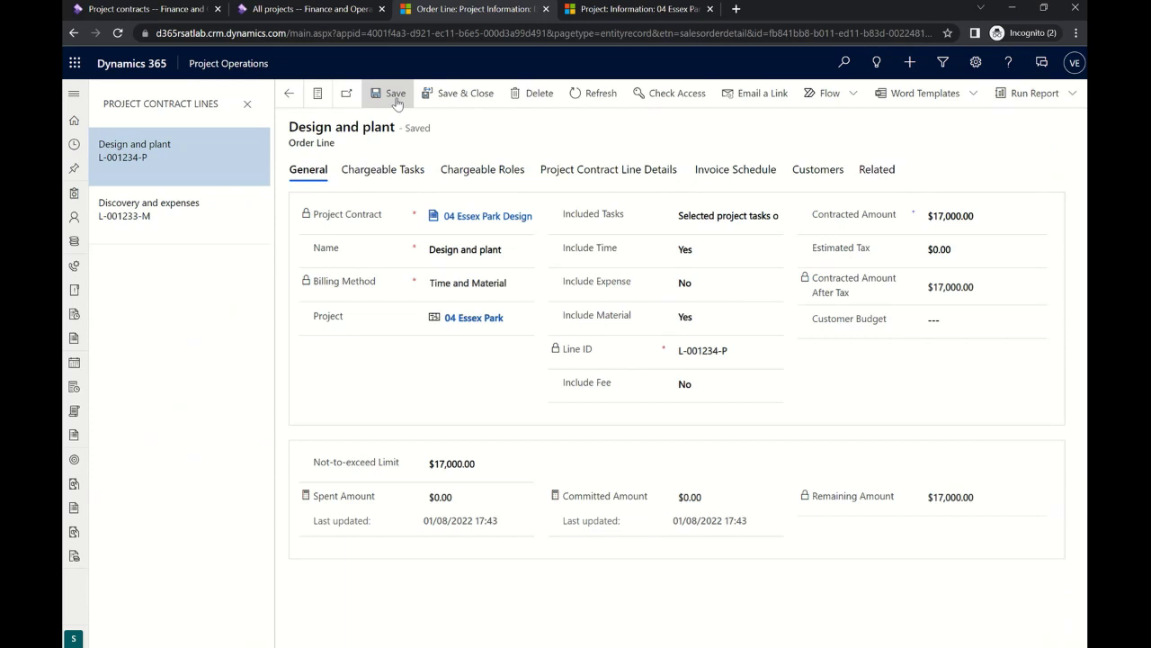
{"action": "left_click", "coordinate": [194, 231]}
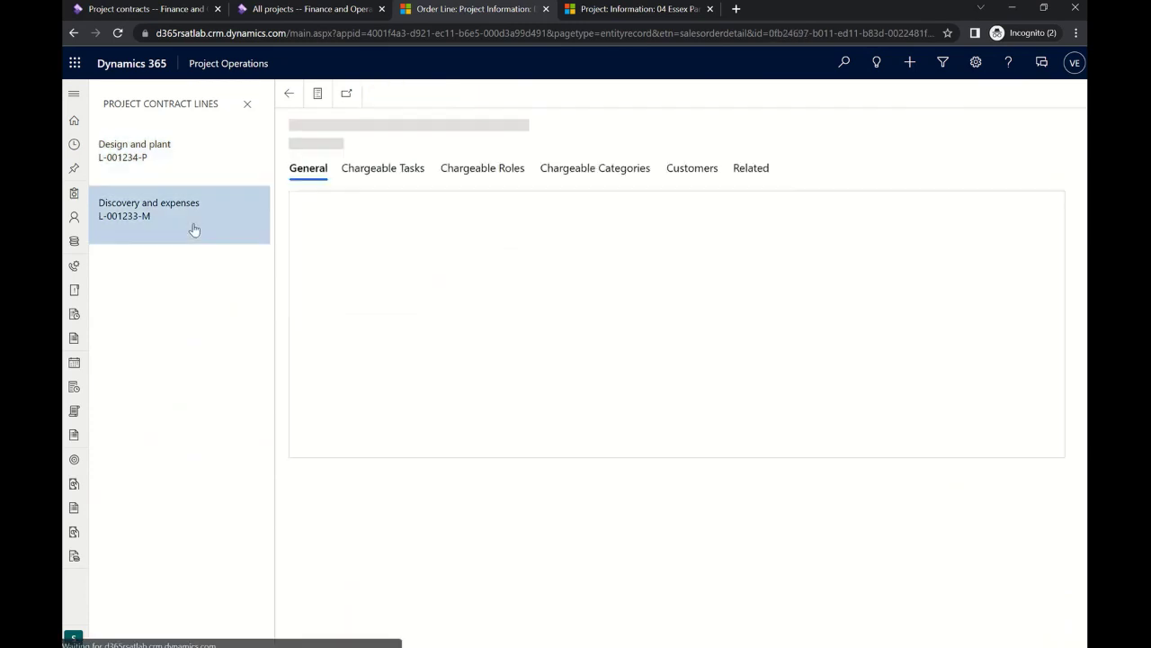
Reload the 04 Essex Park project and check again which contract lines are linked to it.
{"action": "left_click", "coordinate": [645, 10]}
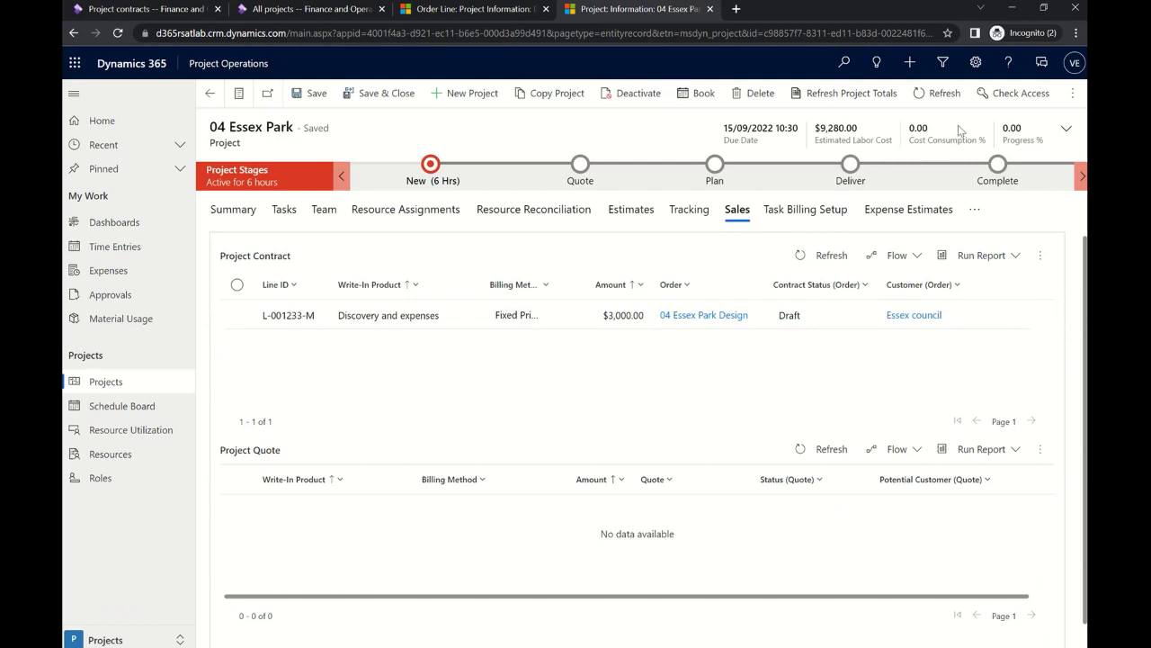
{"action": "left_click", "coordinate": [955, 93]}
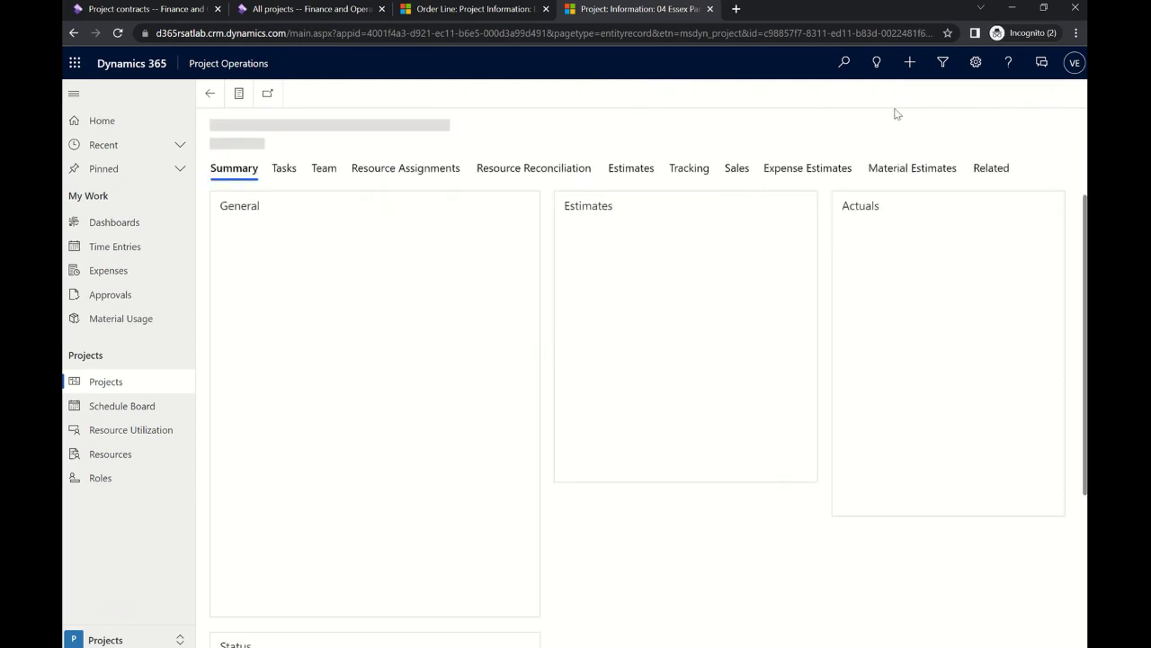
{"action": "left_click", "coordinate": [738, 236]}
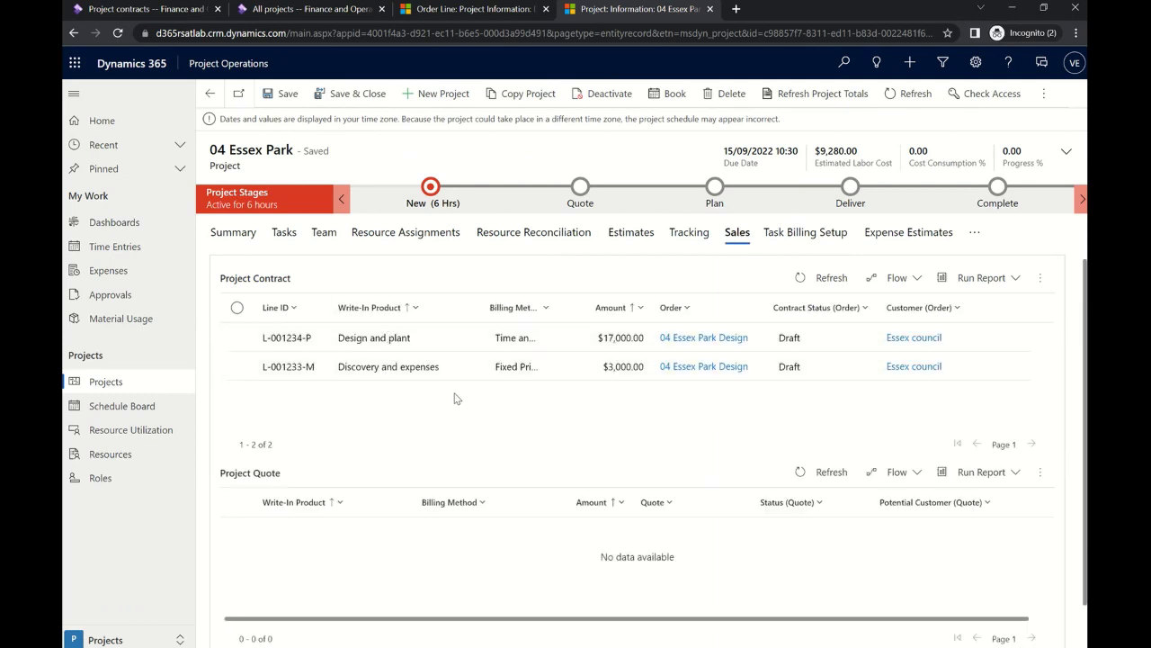
Associate the Discovery task with the Discovery and expenses contract line in the project's task billing setup, as Chargeable and without child tasks.
{"action": "left_click", "coordinate": [808, 232]}
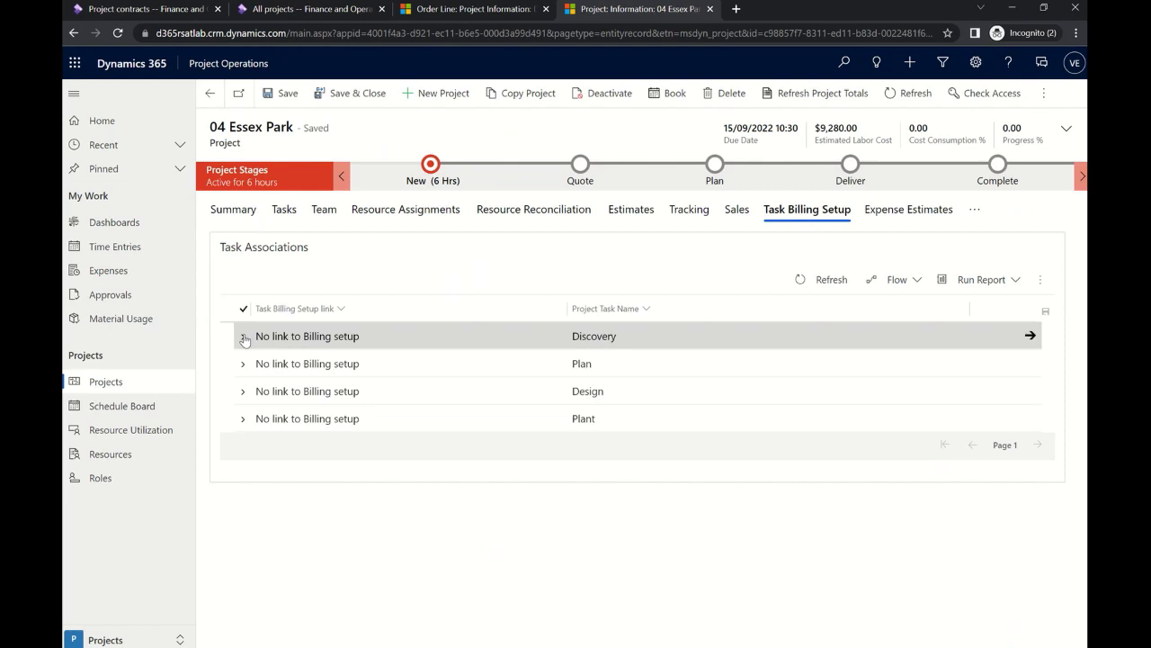
{"action": "left_click", "coordinate": [244, 338]}
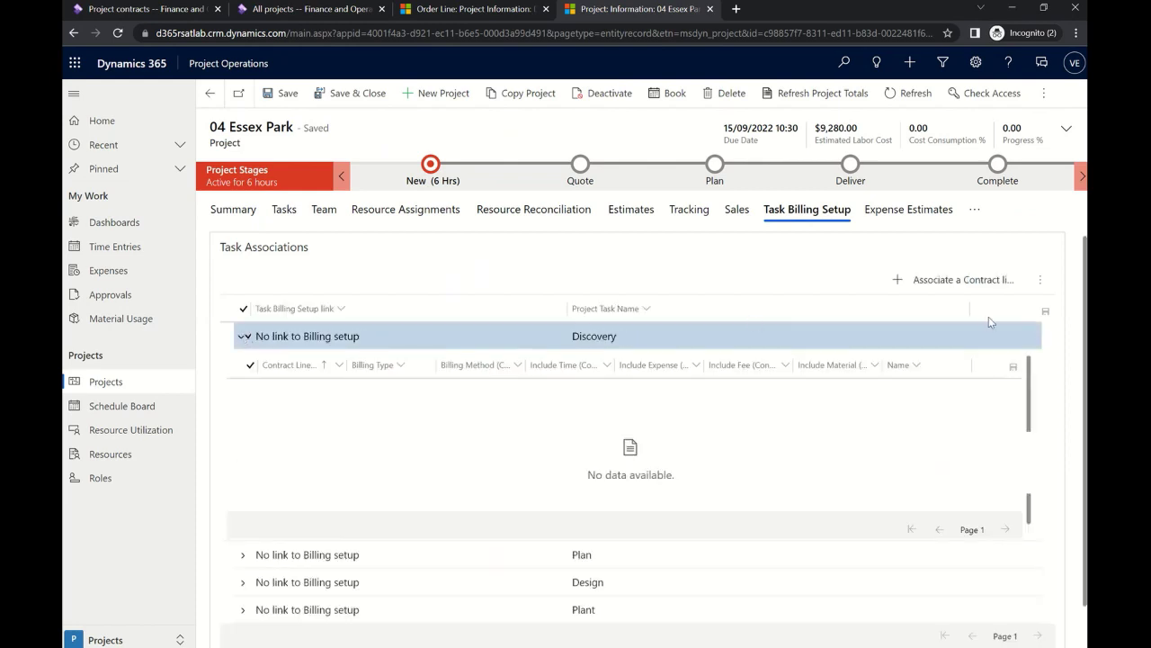
{"action": "left_click", "coordinate": [906, 280]}
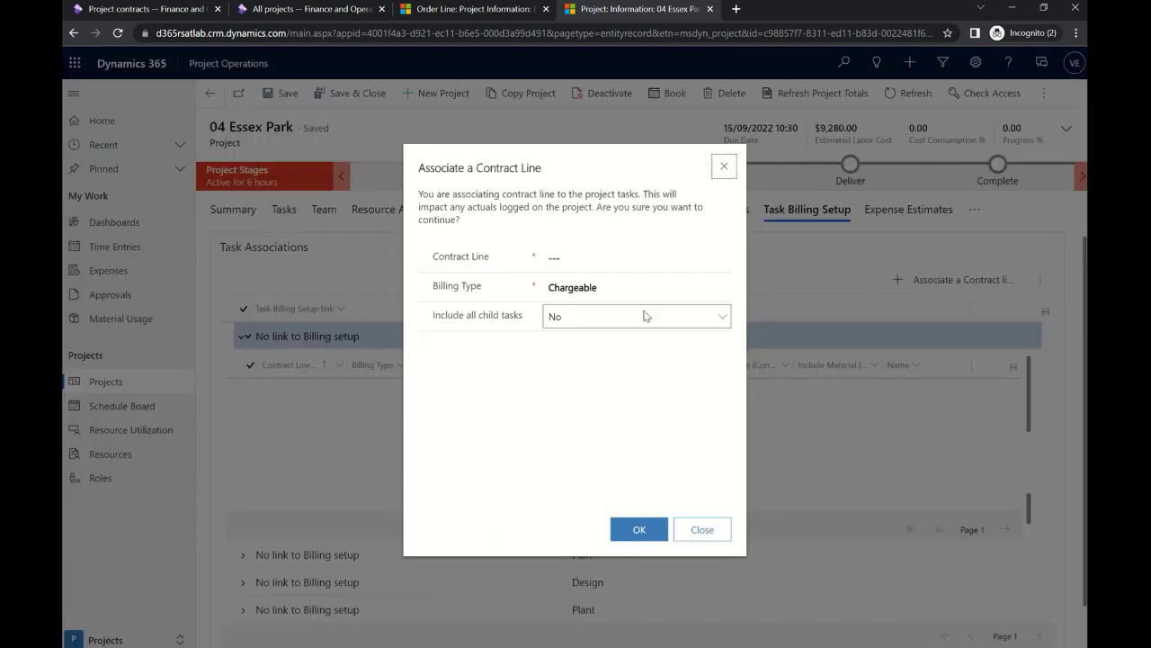
{"action": "left_click", "coordinate": [631, 258]}
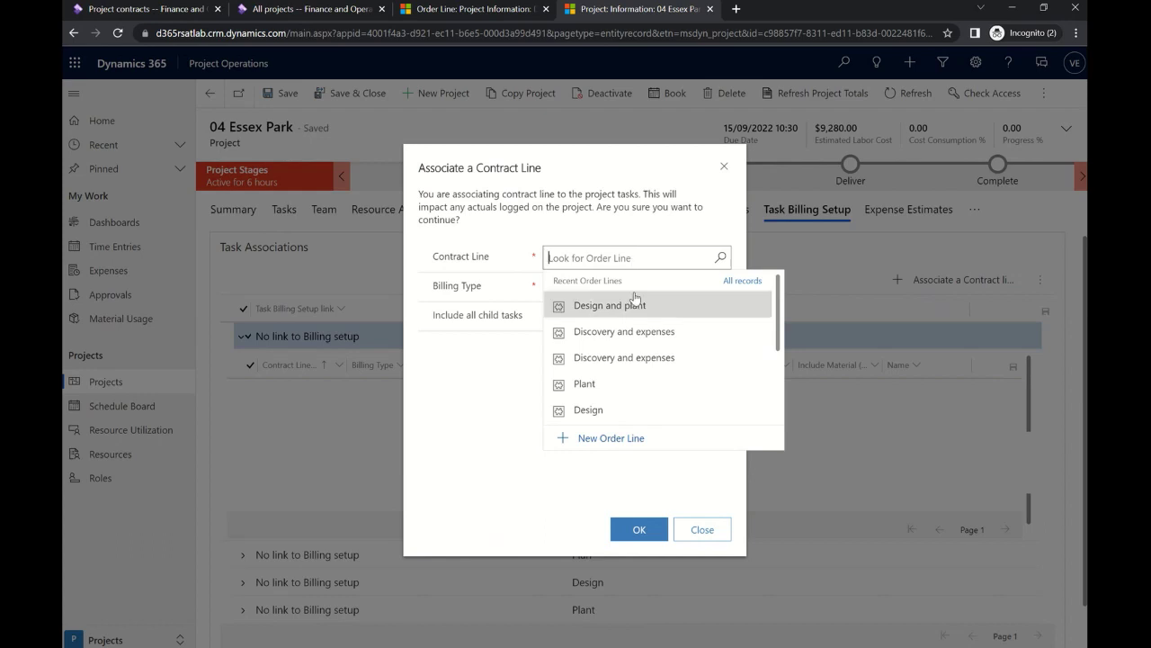
{"action": "left_click", "coordinate": [642, 331]}
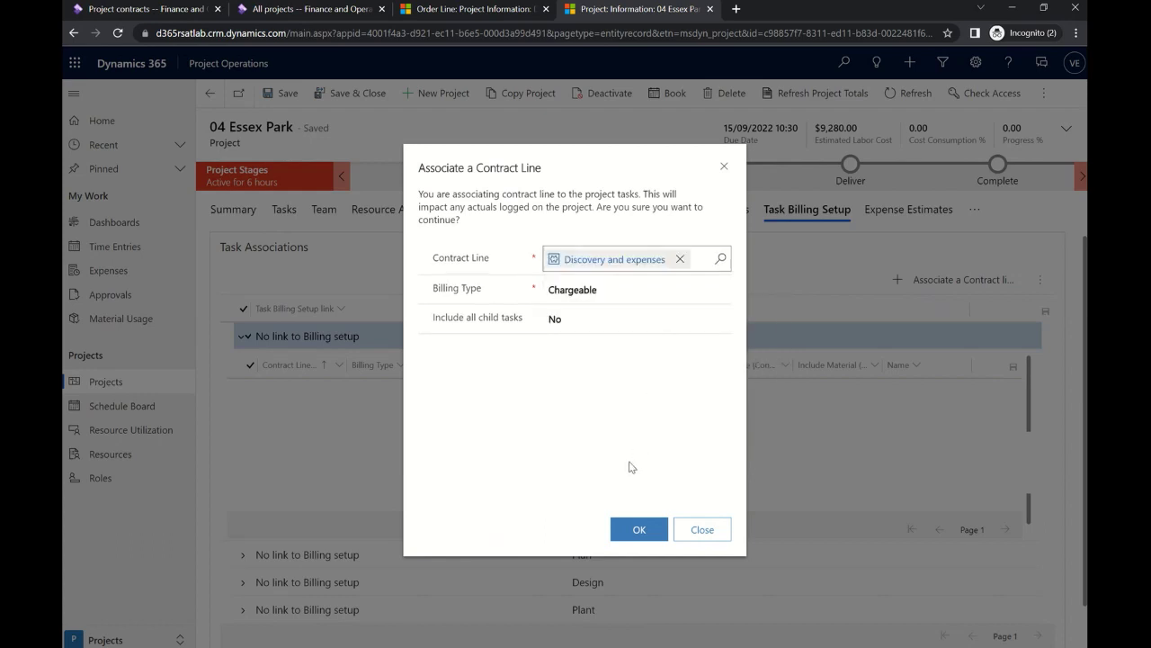
{"action": "left_click", "coordinate": [634, 529]}
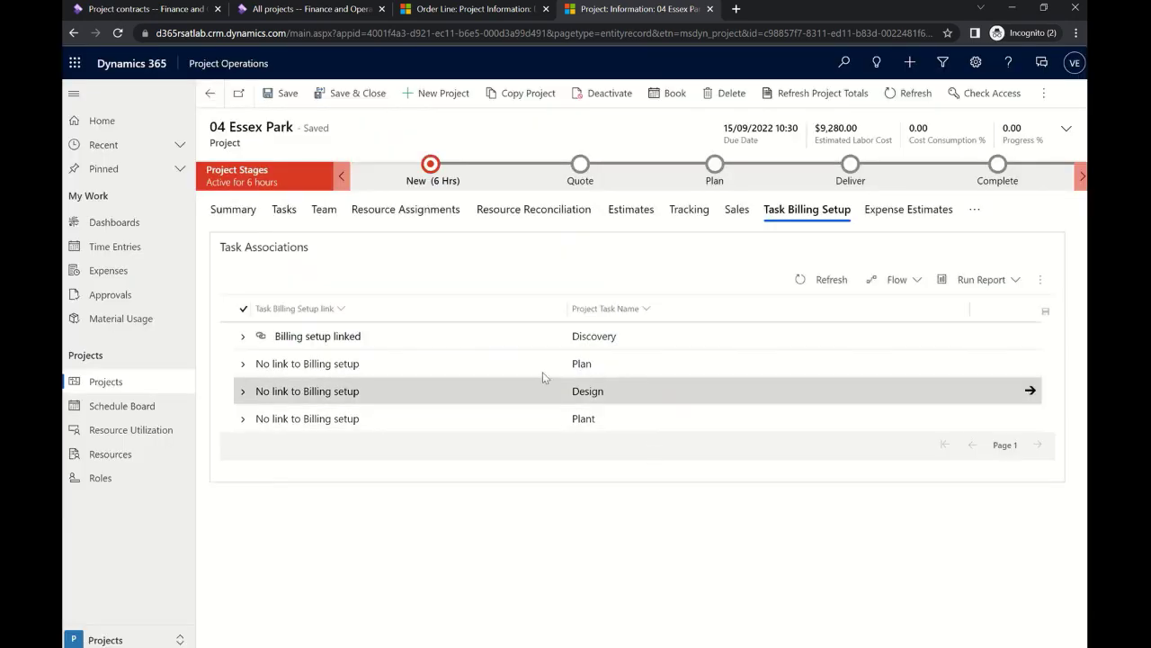
Associate the Plan task with the Design and plant contract line, keeping the Chargeable billing type and excluding child tasks.
{"action": "left_click", "coordinate": [291, 376]}
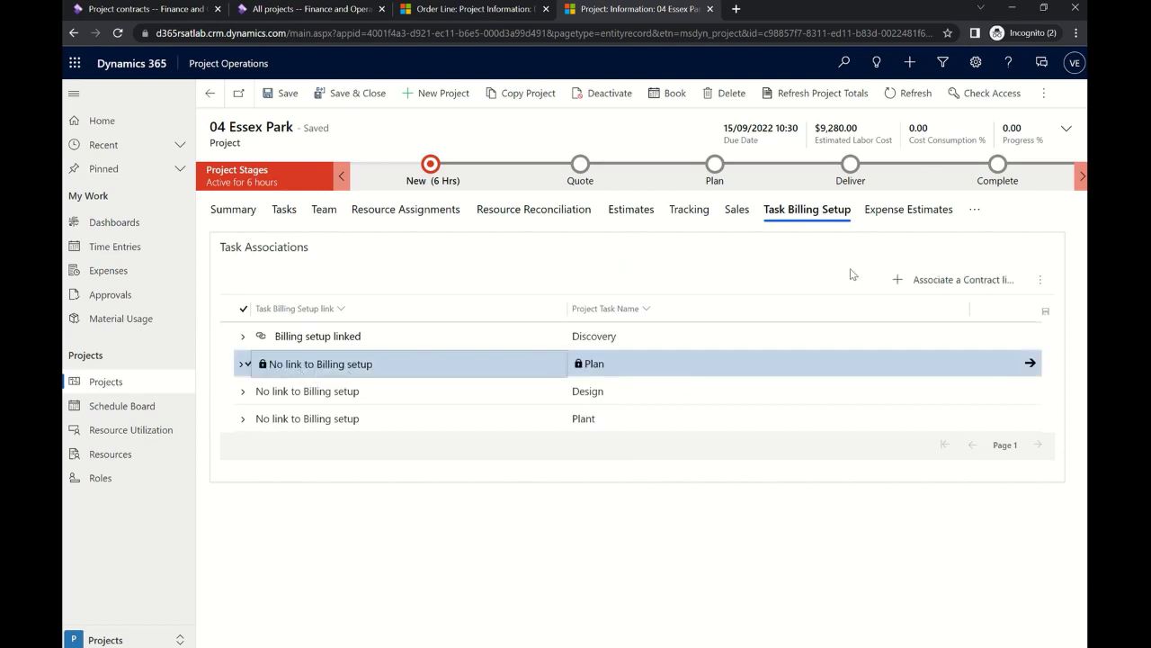
{"action": "left_click", "coordinate": [904, 286]}
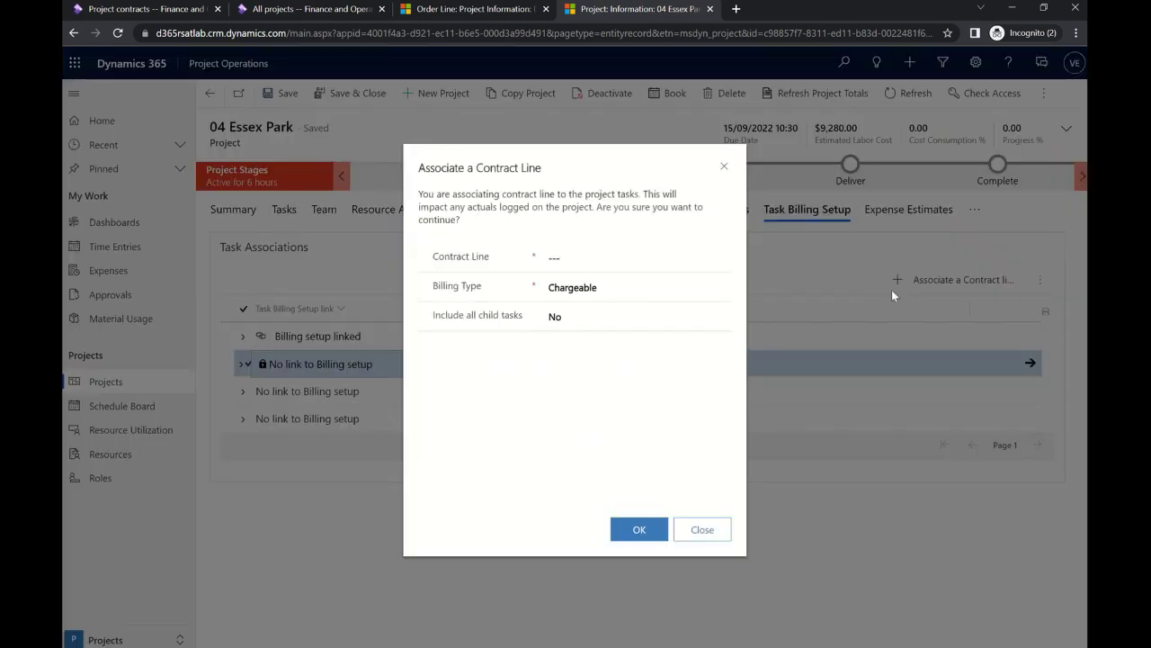
{"action": "left_click", "coordinate": [640, 258]}
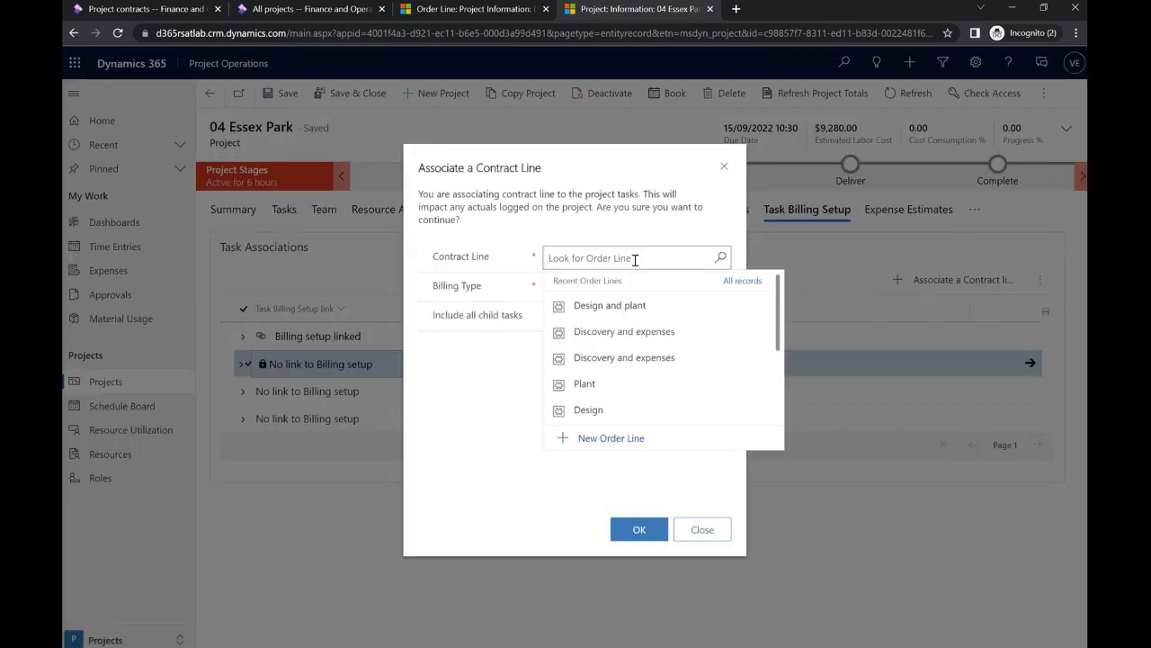
{"action": "left_click", "coordinate": [642, 307]}
{"action": "left_click", "coordinate": [637, 527]}
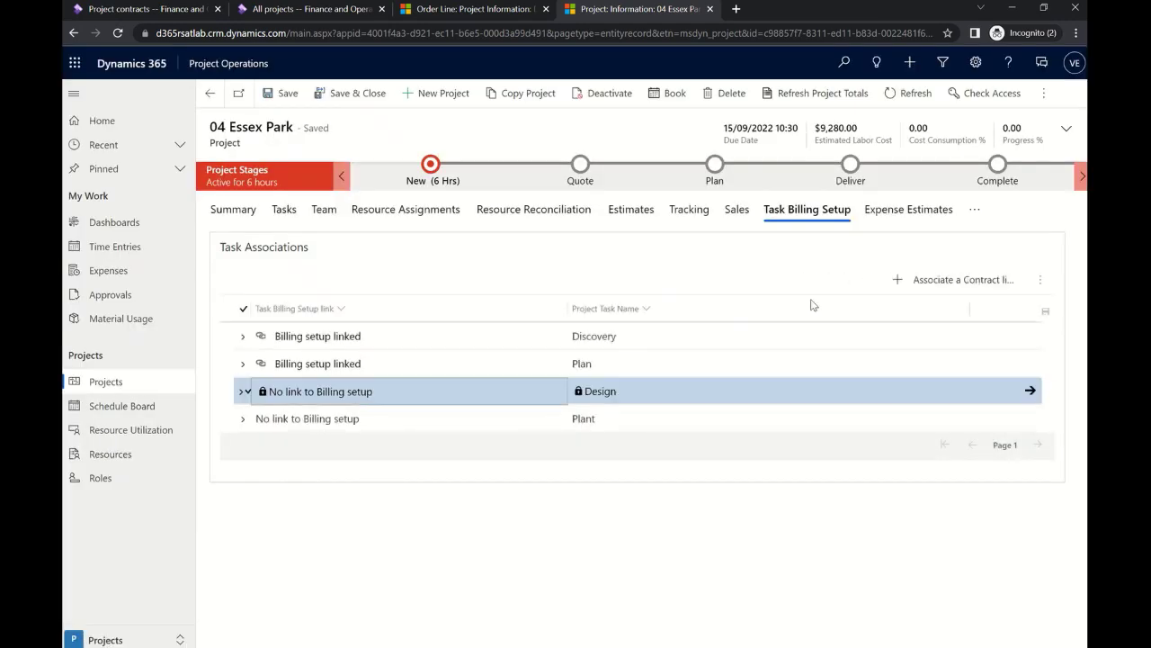
Associate the Design task with the Design and plant contract line as Chargeable, without including child tasks.
{"action": "left_click", "coordinate": [931, 279]}
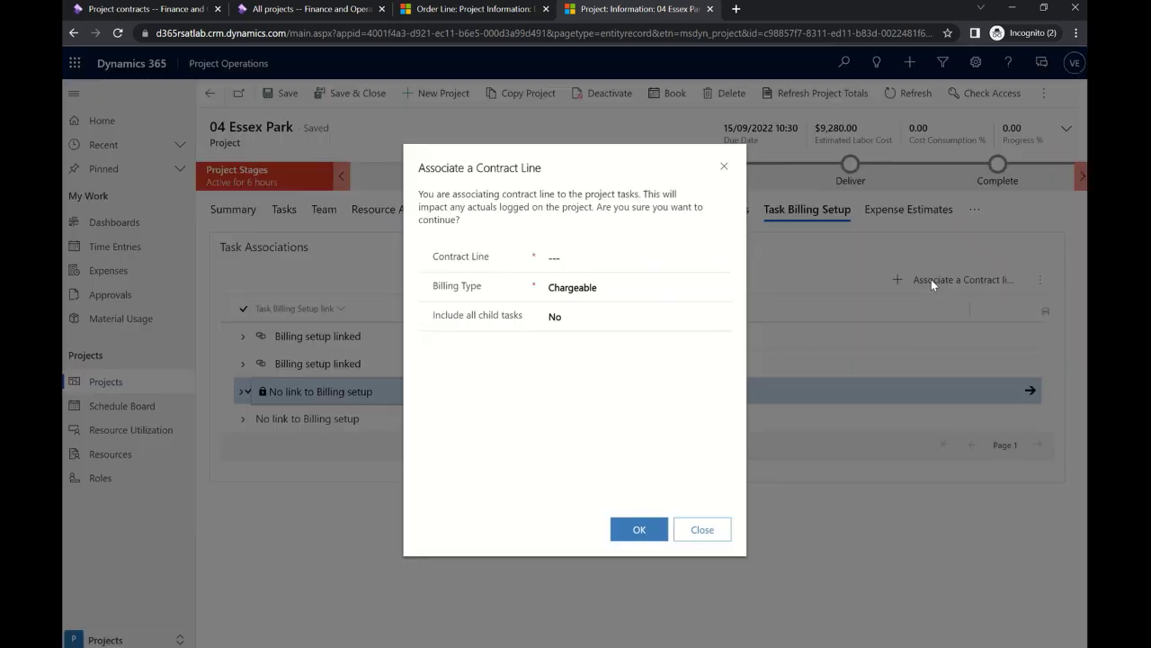
{"action": "left_click", "coordinate": [610, 259]}
{"action": "left_click", "coordinate": [610, 306]}
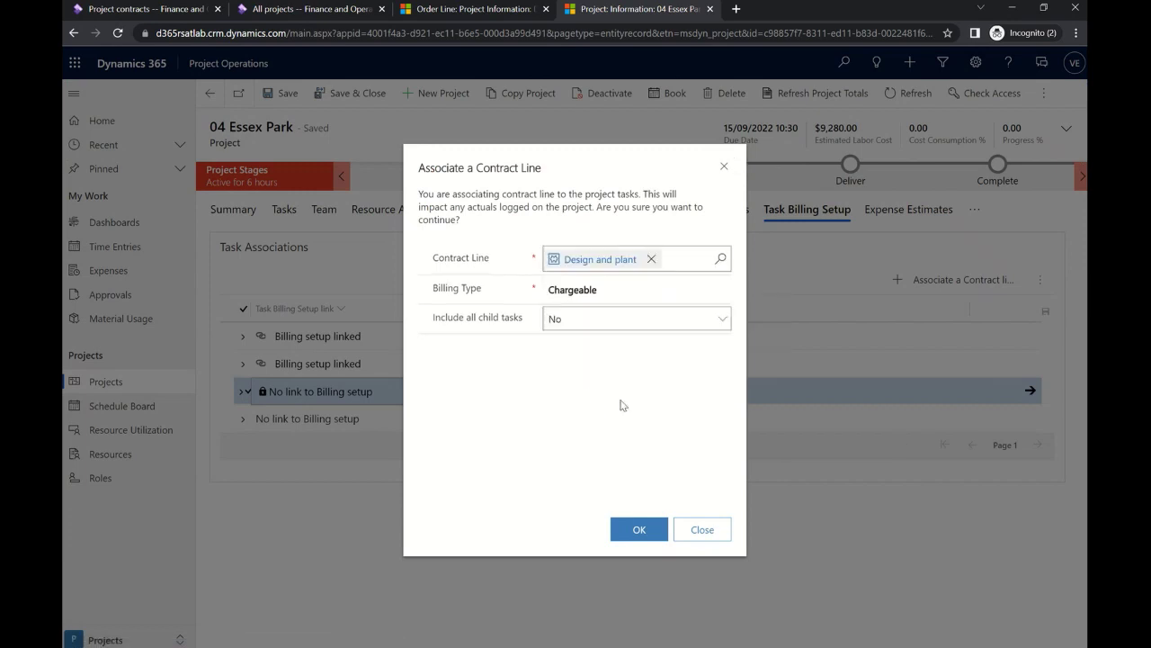
{"action": "left_click", "coordinate": [635, 530]}
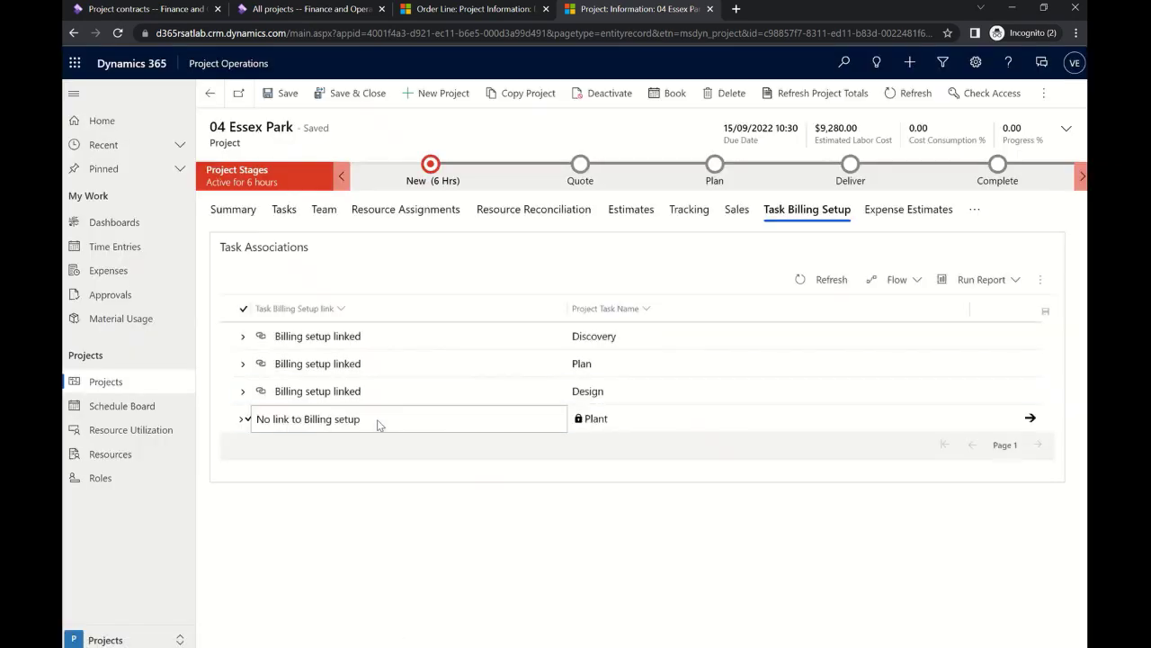
Associate the Plant task with the Design and plant contract line as Chargeable, without including child tasks.
{"action": "left_click", "coordinate": [378, 425]}
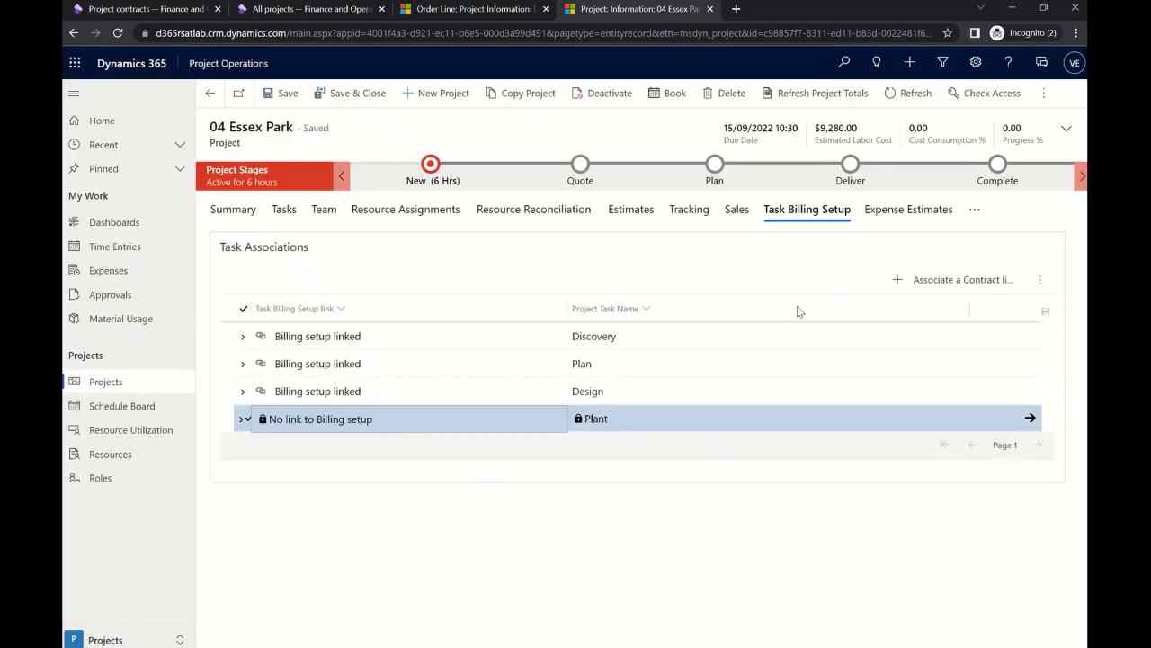
{"action": "left_click", "coordinate": [895, 280]}
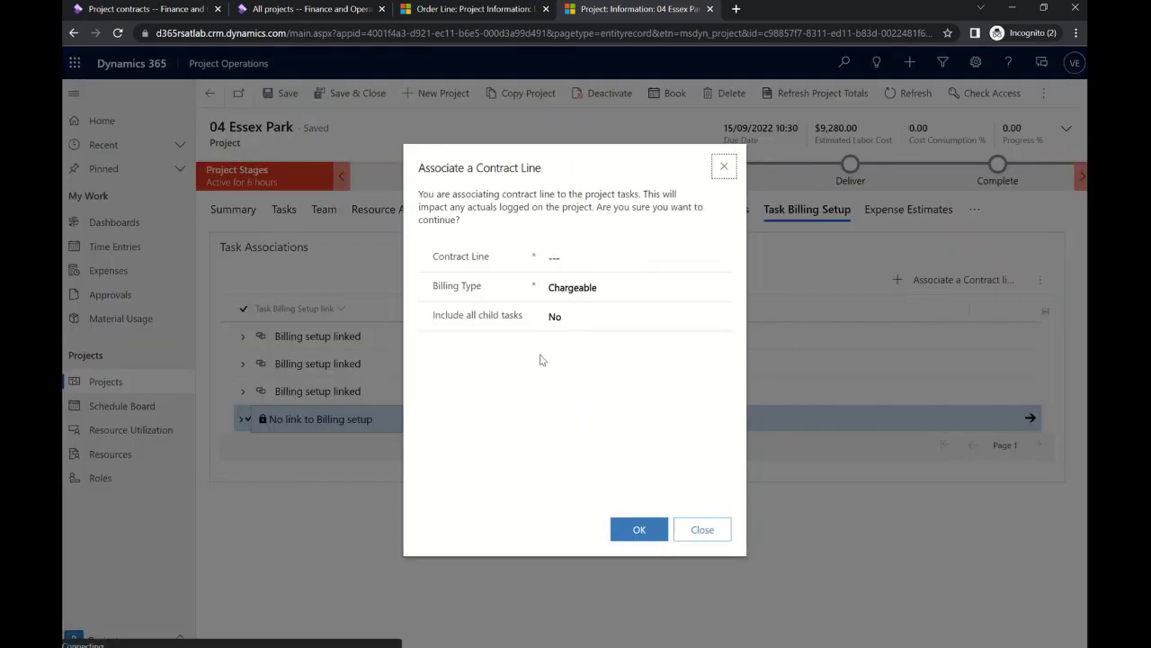
{"action": "left_click", "coordinate": [567, 260]}
{"action": "left_click", "coordinate": [594, 304]}
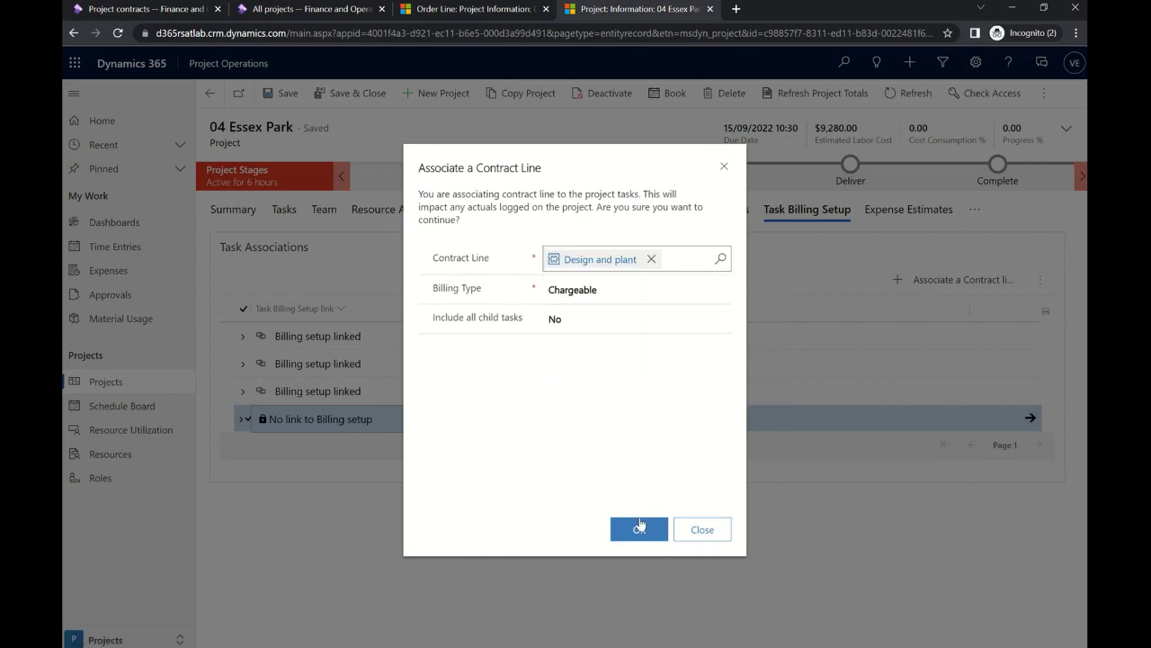
{"action": "left_click", "coordinate": [634, 534]}
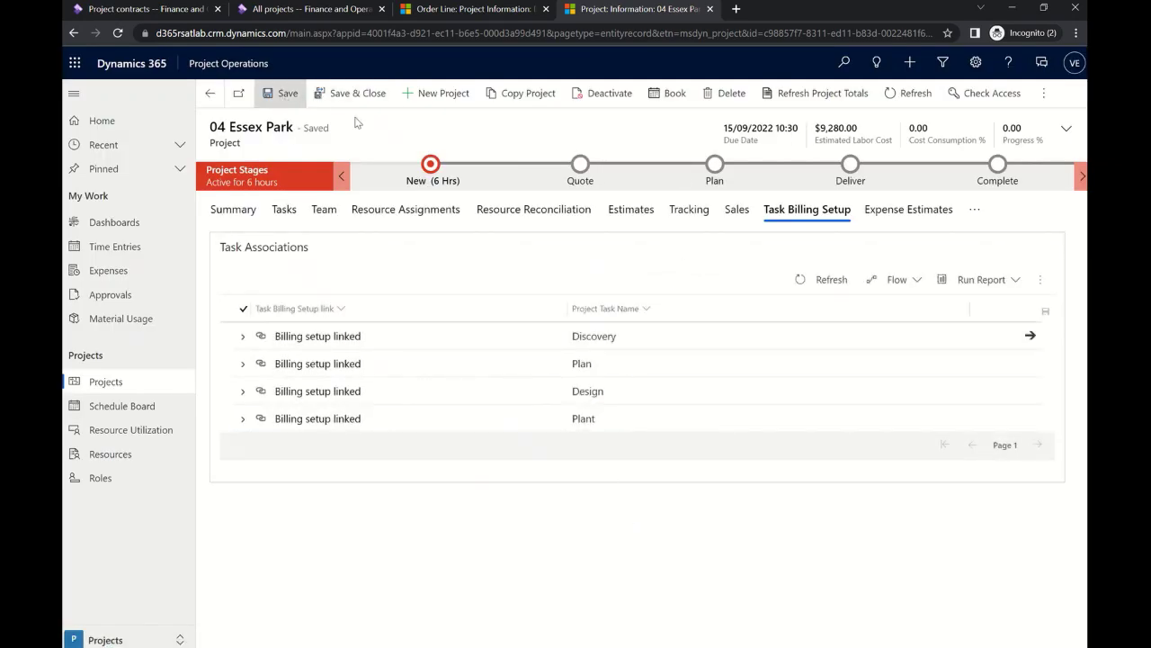
Import the project estimates into the Design and plant contract line's details, with Summarize By WBS Node Level set to None.
{"action": "left_click", "coordinate": [452, 10]}
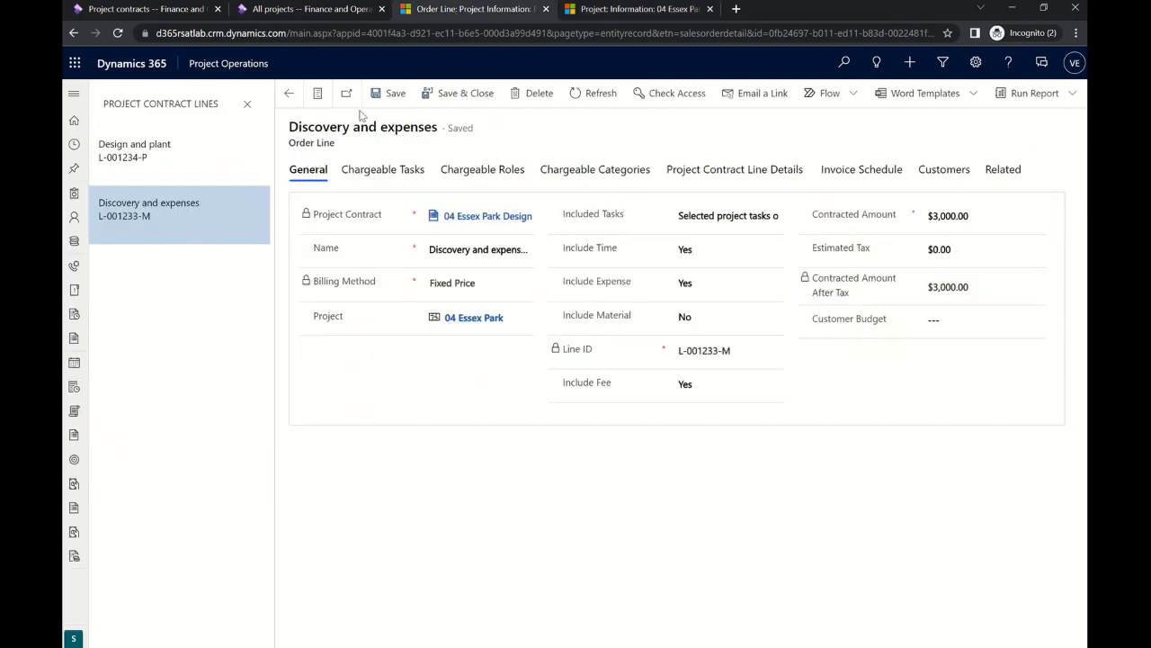
{"action": "left_click", "coordinate": [179, 153]}
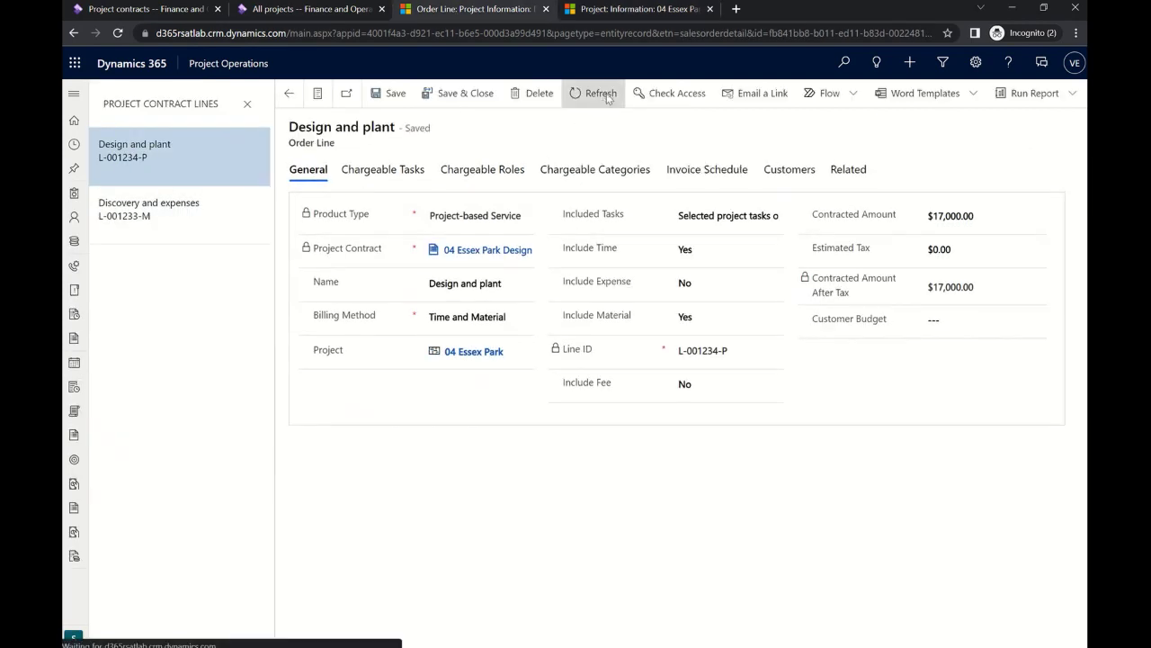
{"action": "left_click", "coordinate": [600, 94]}
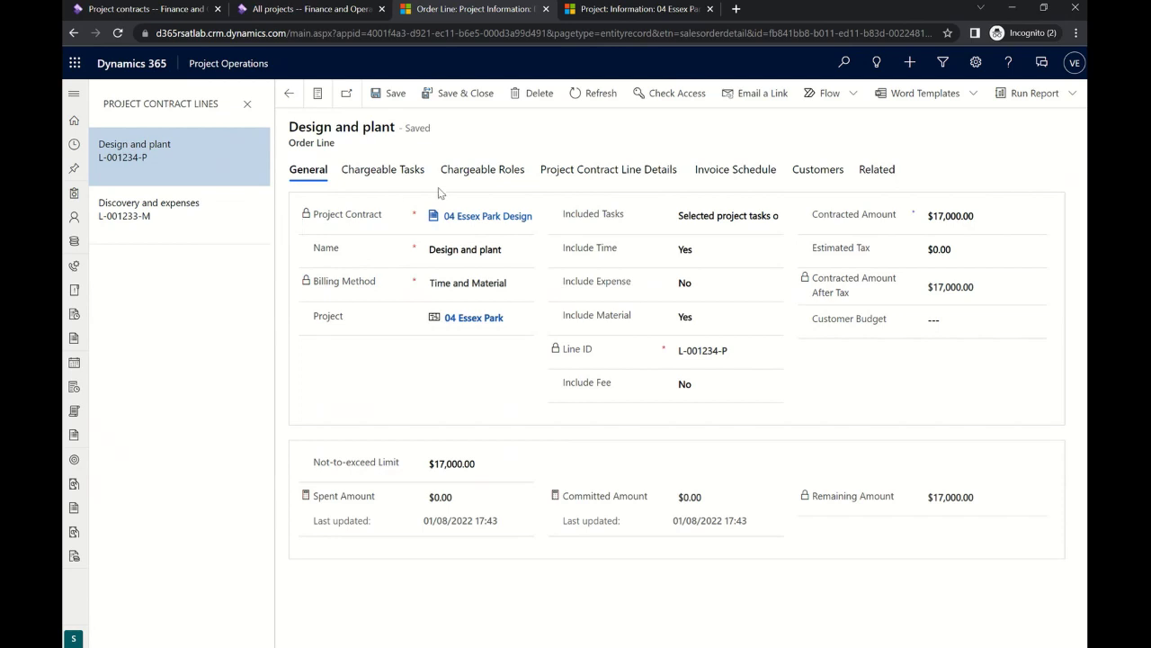
{"action": "left_click", "coordinate": [634, 178]}
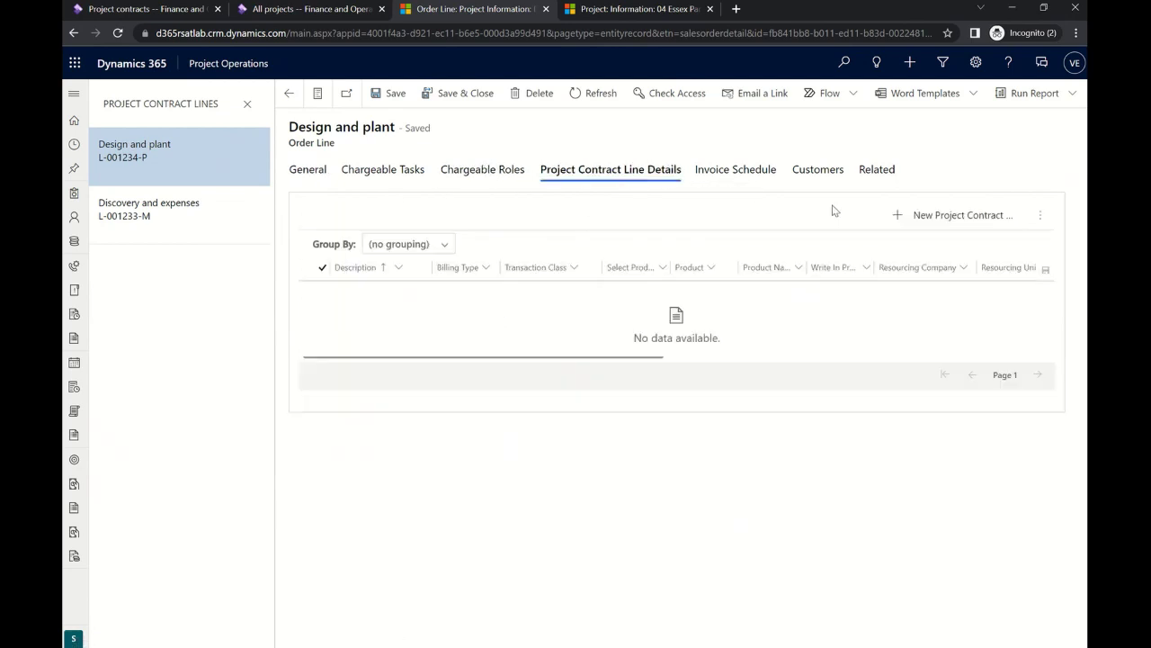
{"action": "left_click", "coordinate": [1044, 224]}
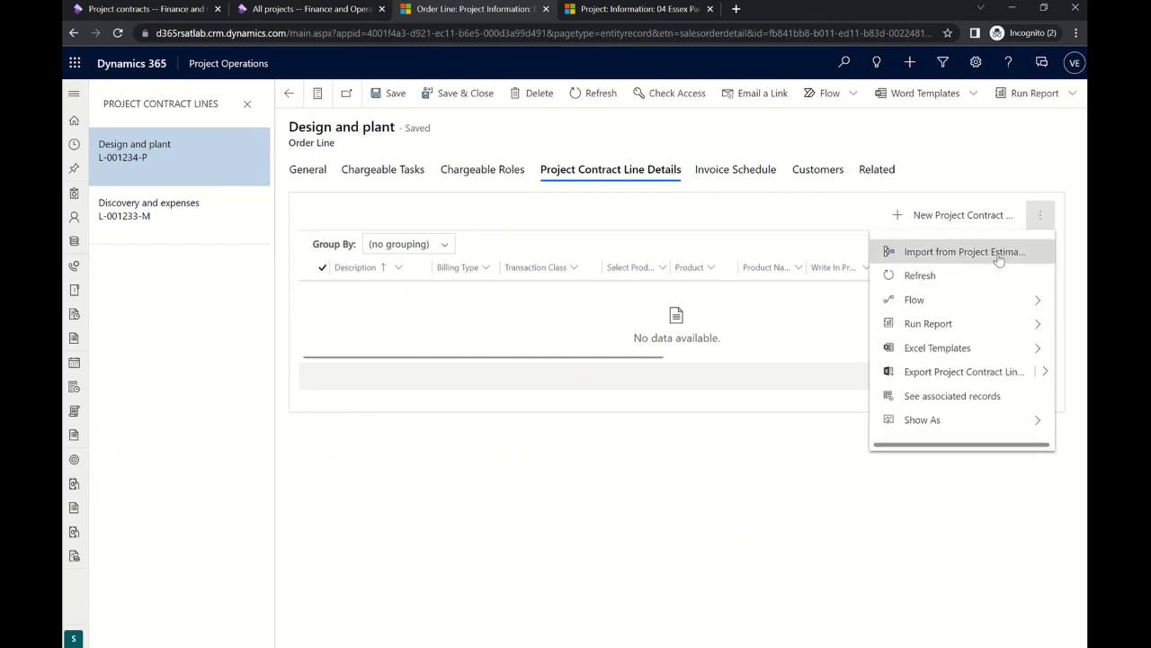
{"action": "left_click", "coordinate": [965, 252]}
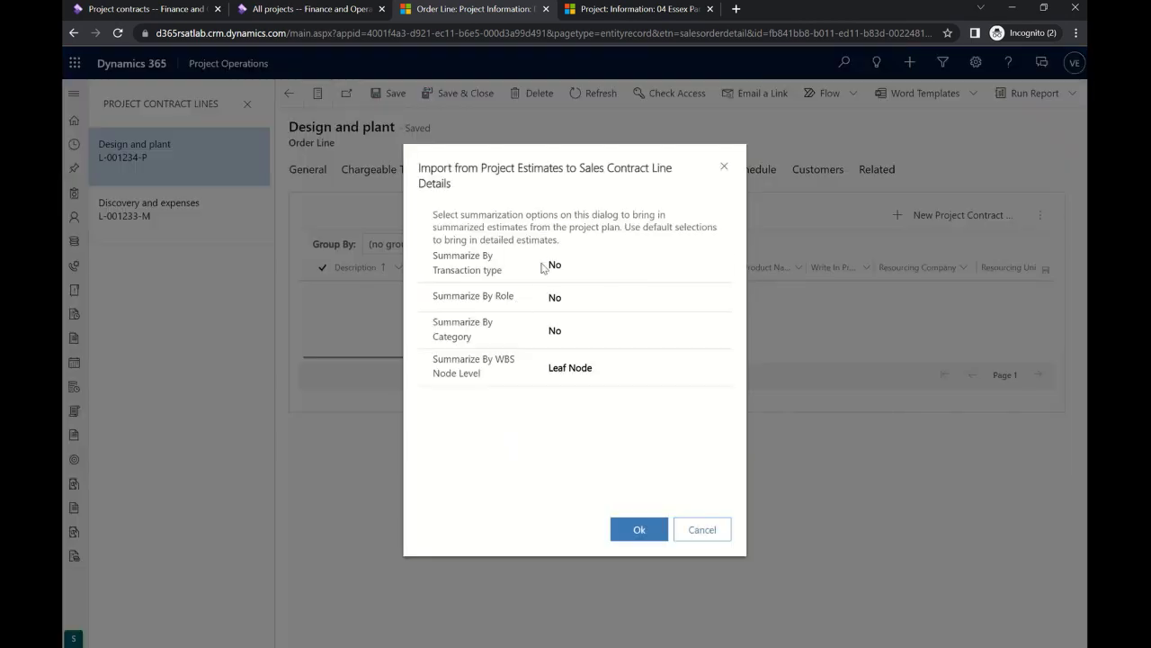
{"action": "left_click", "coordinate": [585, 369]}
{"action": "left_click", "coordinate": [579, 399]}
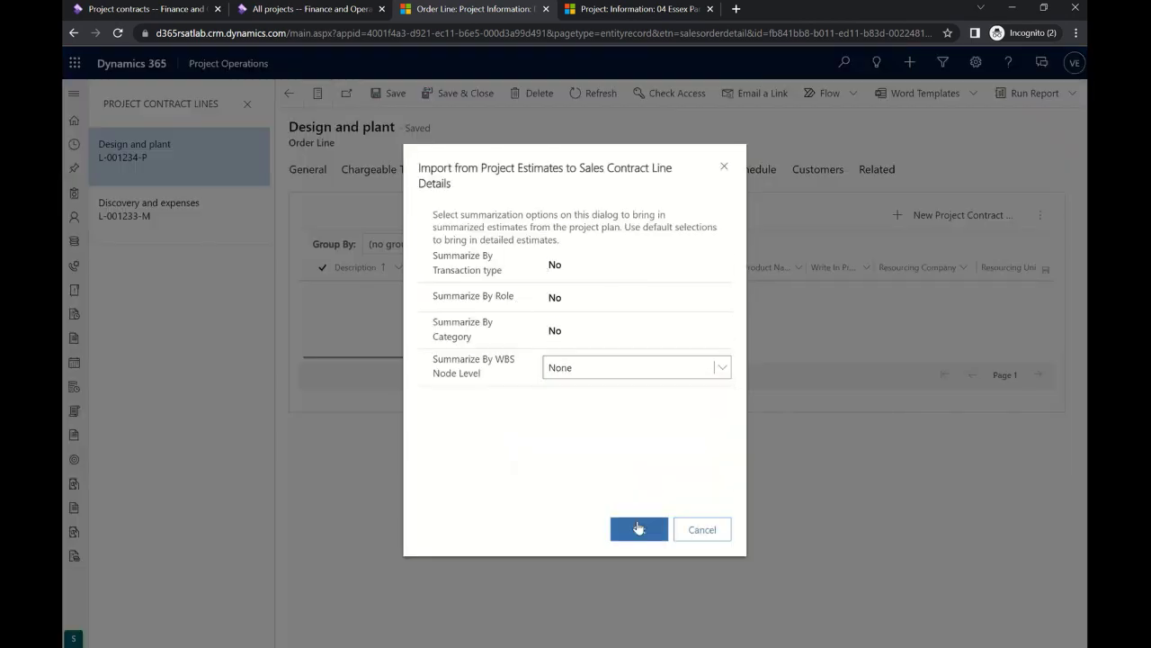
{"action": "left_click", "coordinate": [634, 529]}
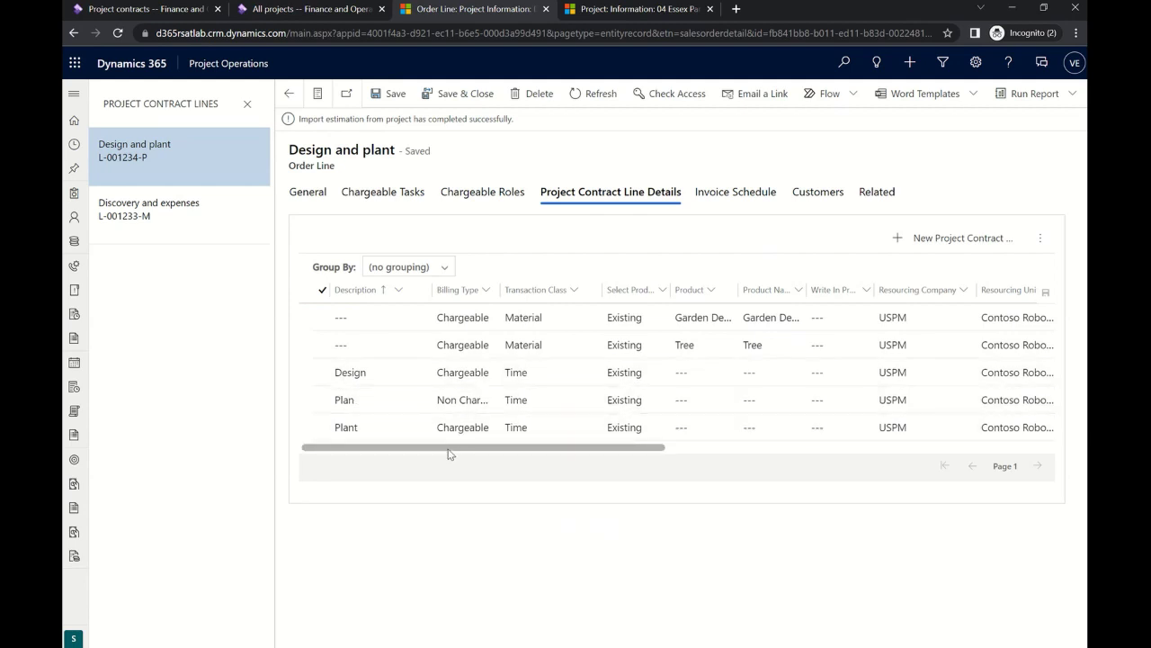
{"action": "left_click_drag", "start_coordinate": [450, 453], "coordinate": [839, 474]}
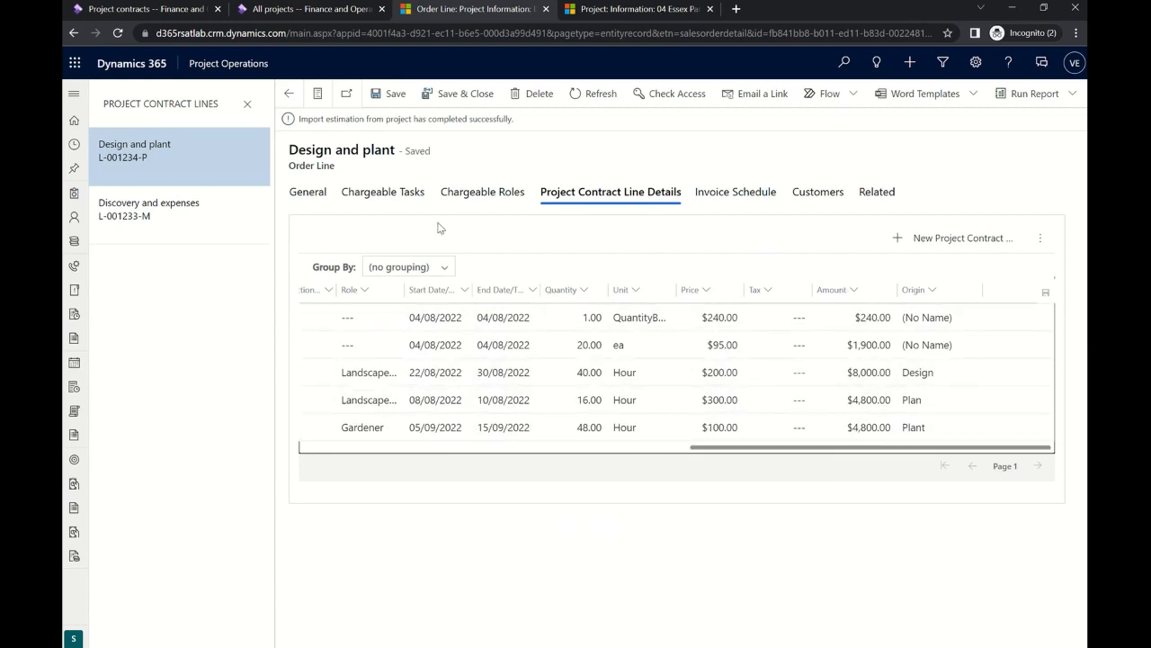
Check the Design and plant line's contracted amount and generate its invoice schedule.
{"action": "left_click", "coordinate": [312, 194]}
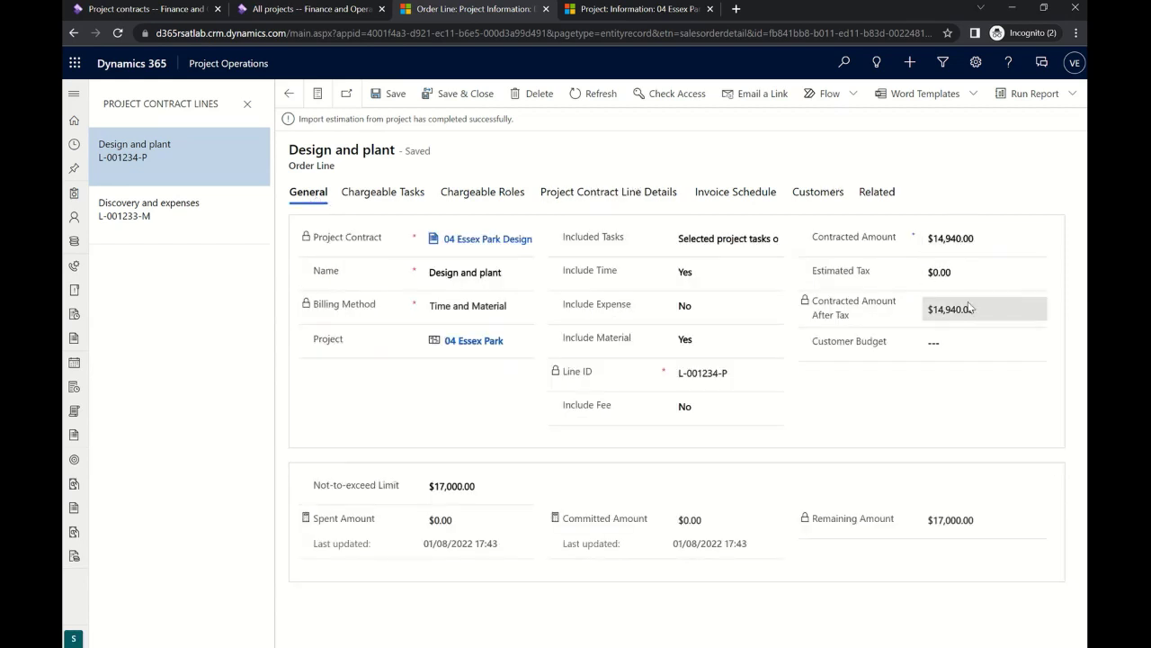
{"action": "left_click", "coordinate": [745, 200]}
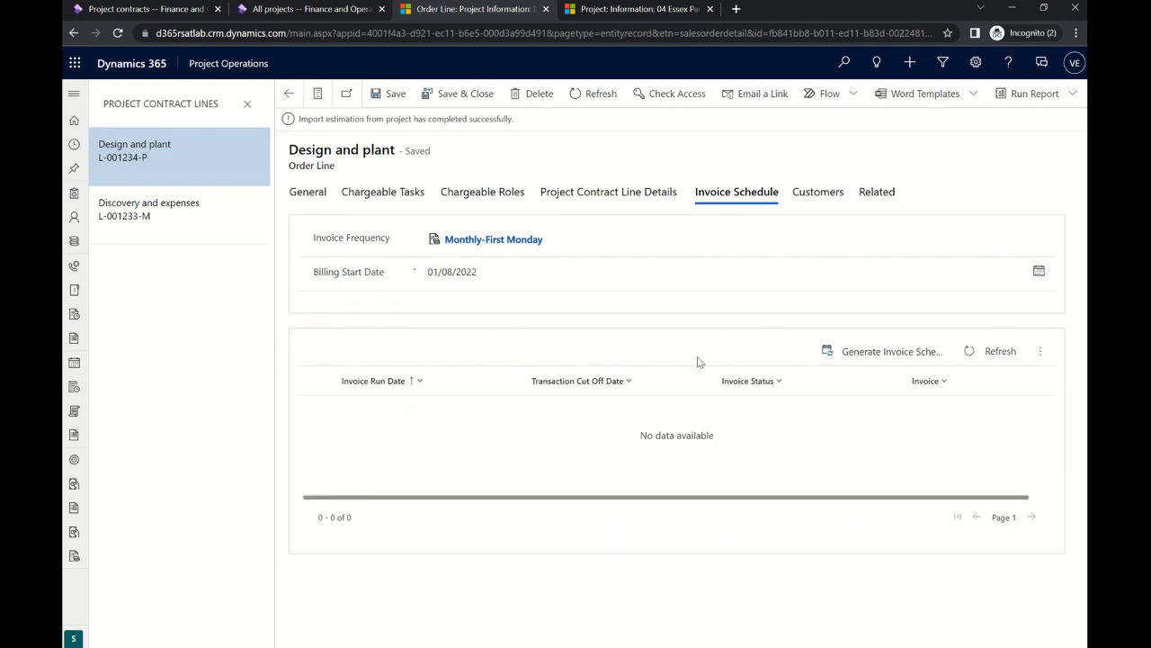
{"action": "left_click", "coordinate": [895, 363]}
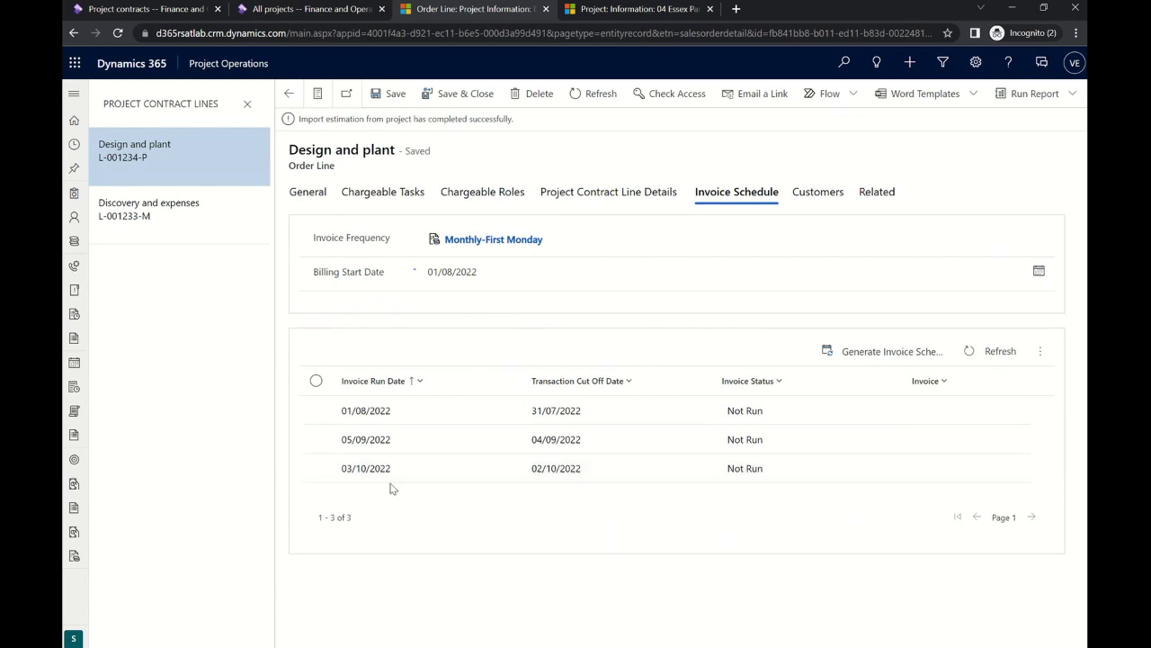
Import the project estimates into the Discovery and expenses contract line's details, with Summarize By WBS Node Level set to None.
{"action": "left_click", "coordinate": [154, 225]}
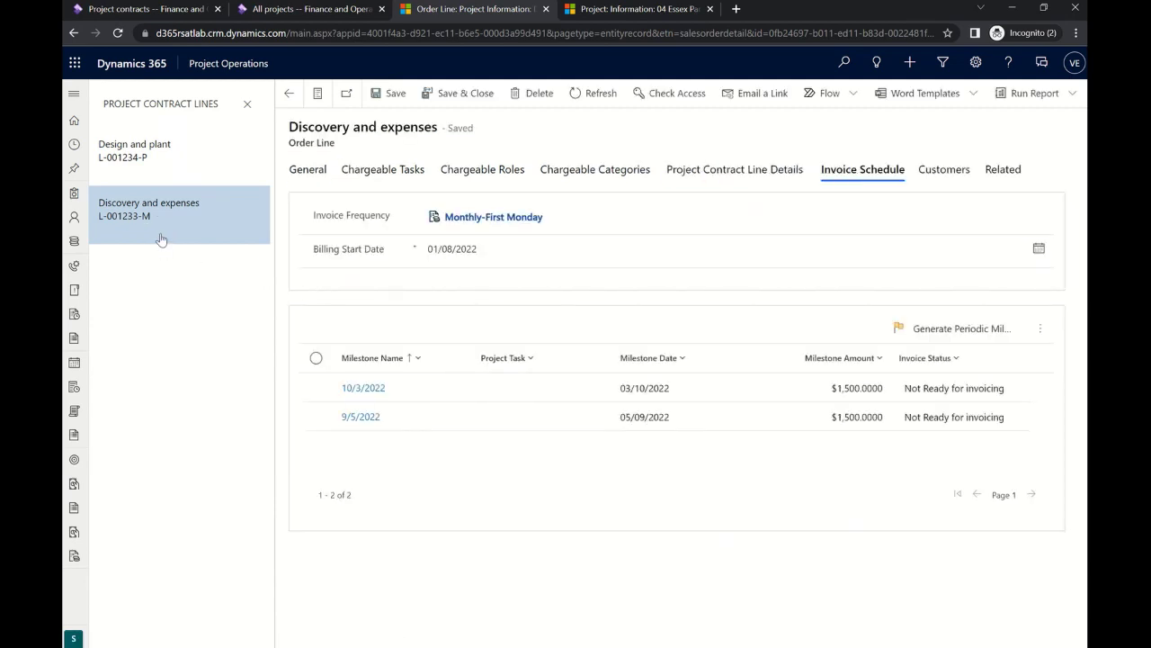
{"action": "left_click", "coordinate": [720, 172]}
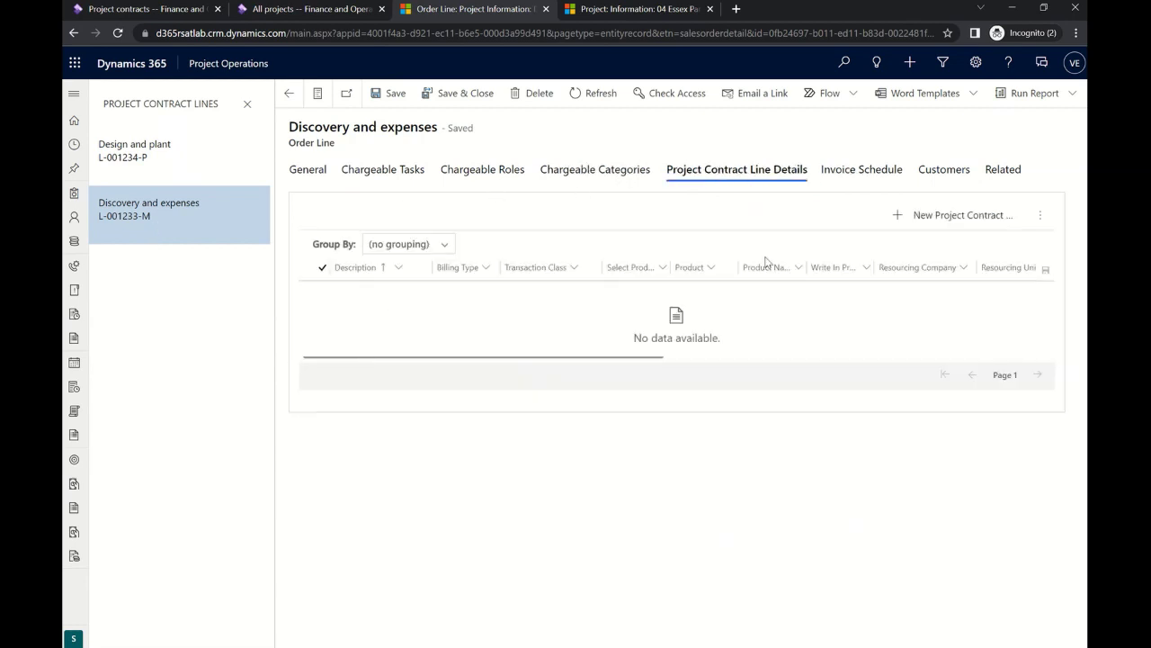
{"action": "left_click", "coordinate": [1040, 217]}
{"action": "left_click", "coordinate": [995, 252]}
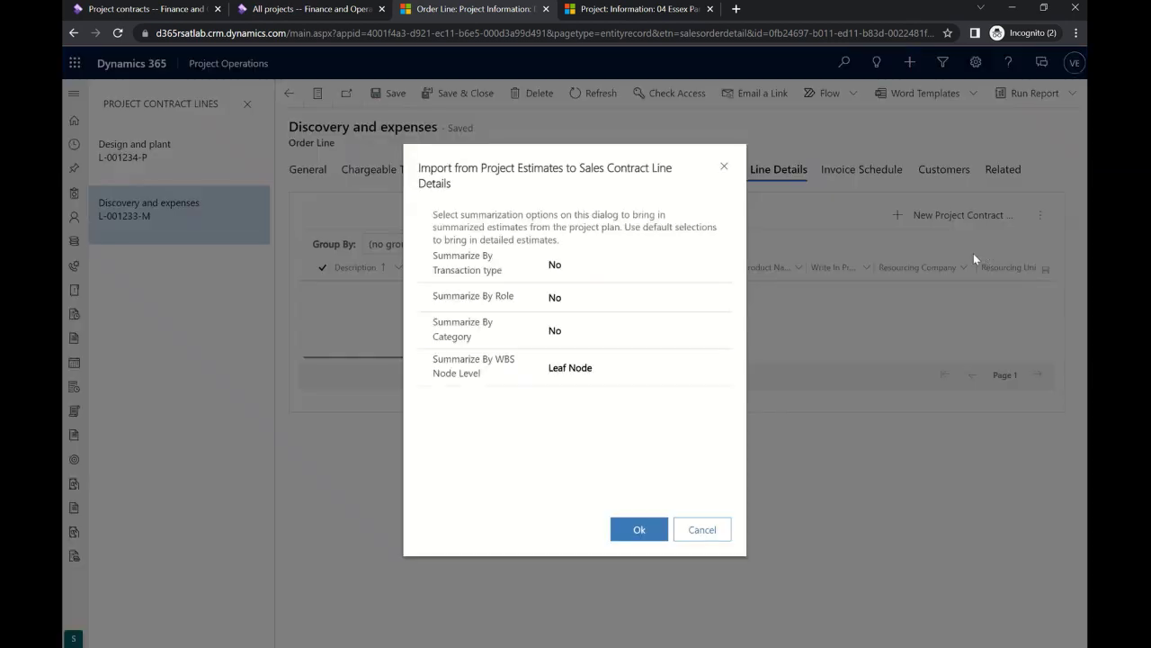
{"action": "left_click", "coordinate": [577, 366]}
{"action": "left_click", "coordinate": [565, 401]}
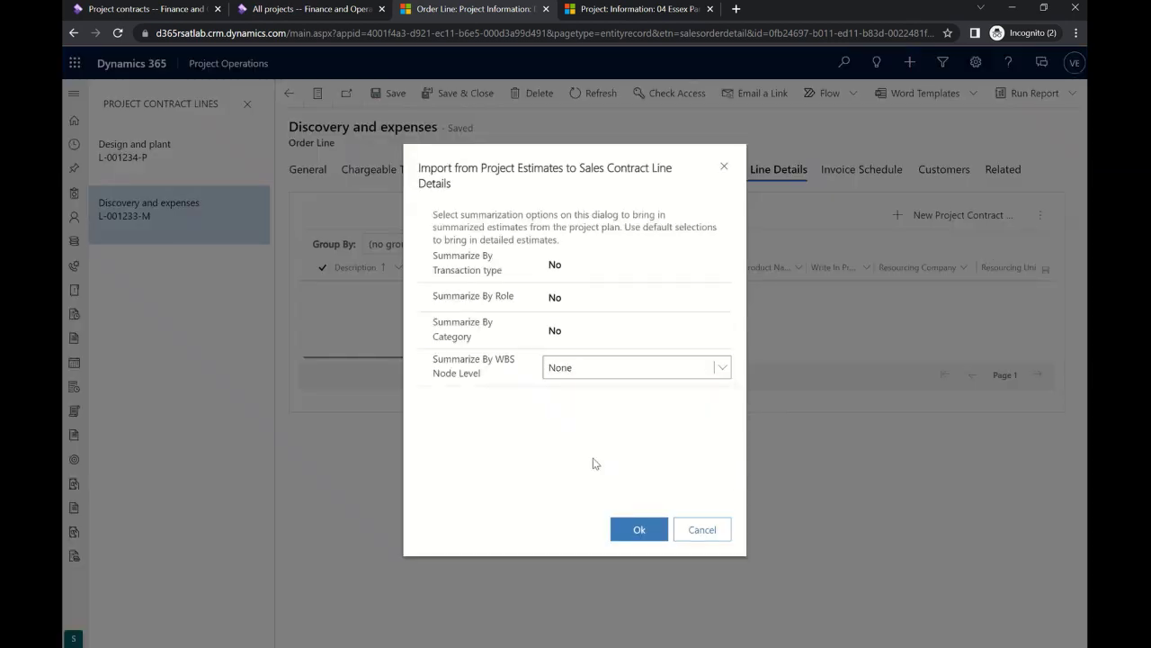
{"action": "left_click", "coordinate": [632, 531]}
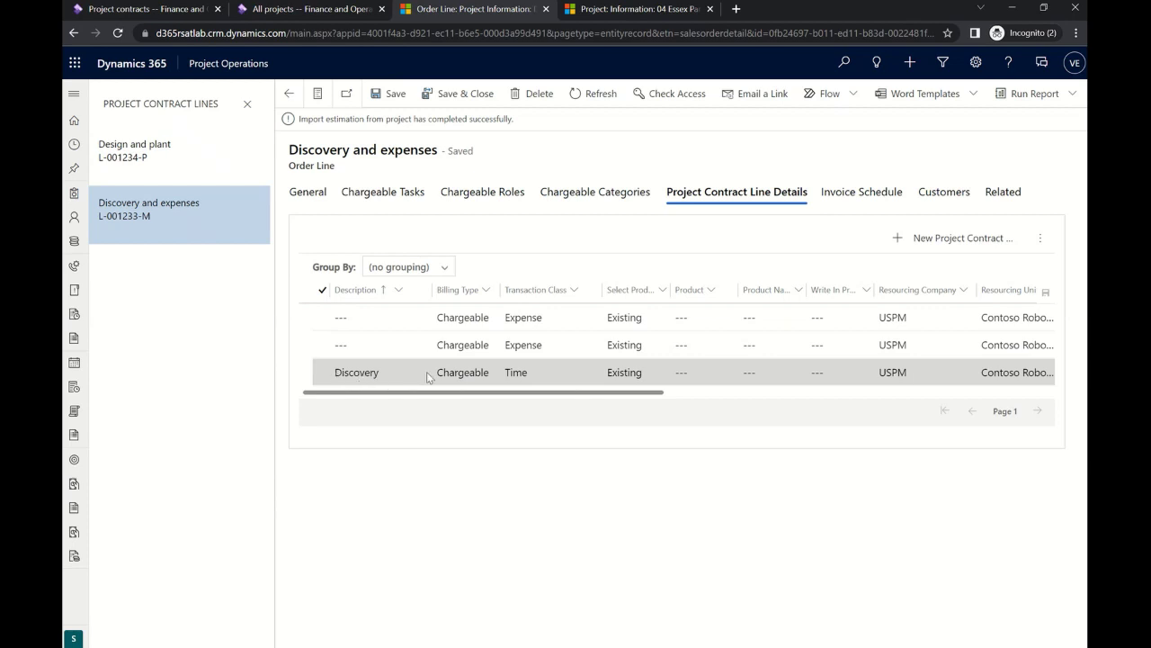
{"action": "left_click_drag", "start_coordinate": [606, 394], "coordinate": [1002, 404]}
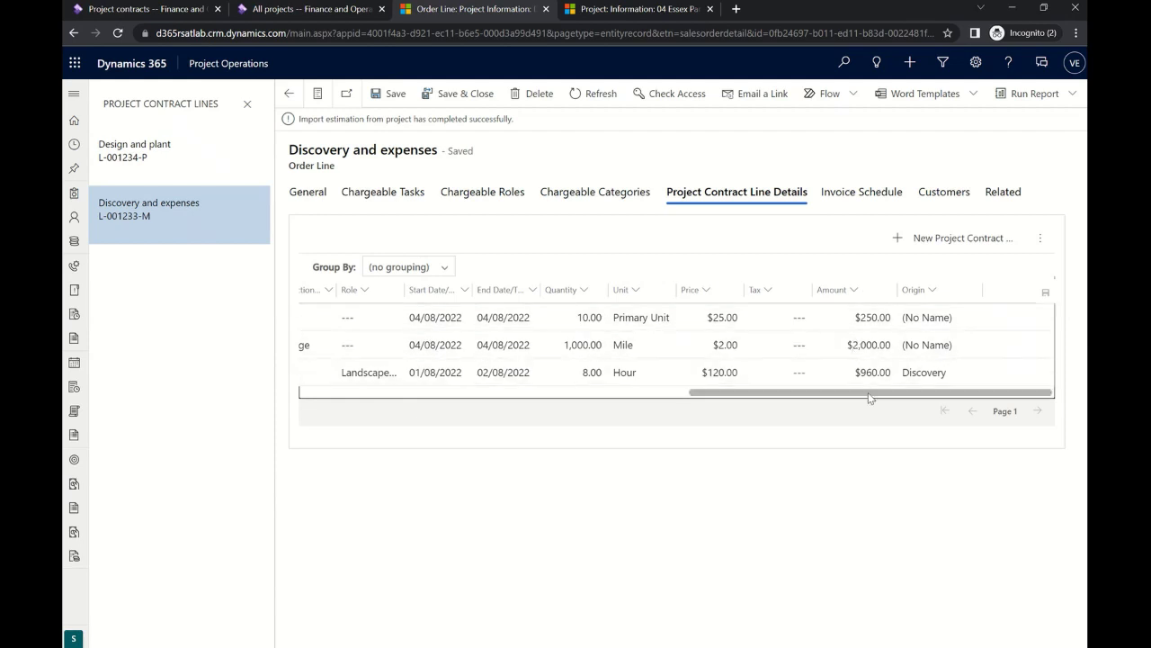
Regenerate the periodic milestones in the Discovery and expenses line's invoice schedule and check the line's contracted amount.
{"action": "left_click", "coordinate": [302, 194]}
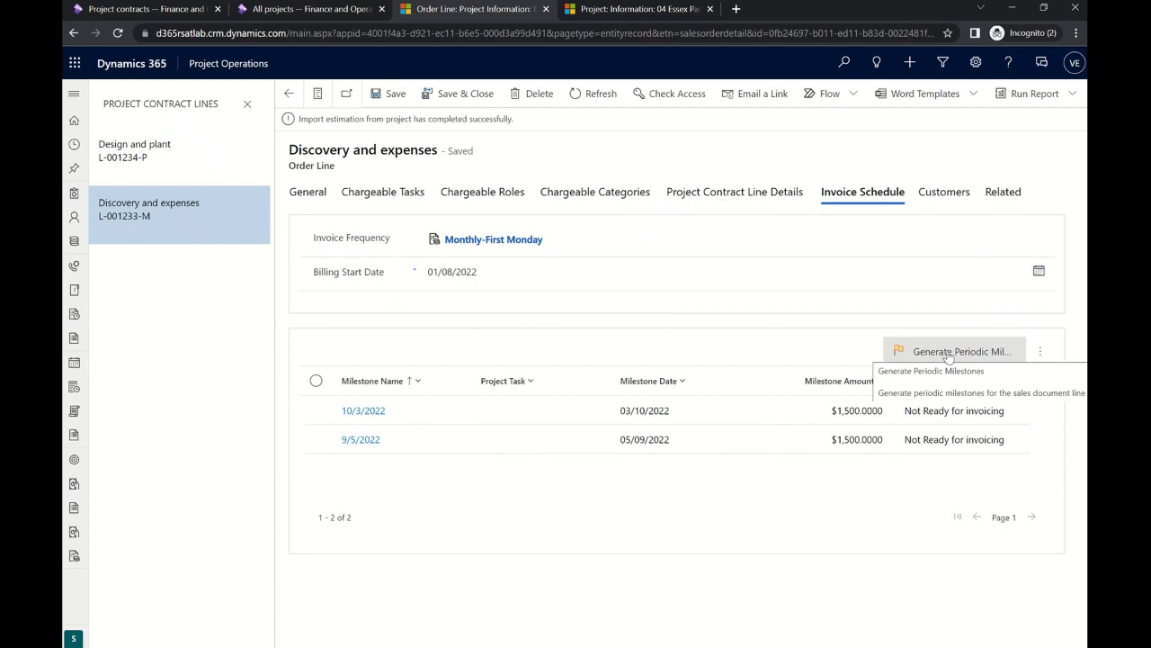
{"action": "left_click", "coordinate": [948, 356]}
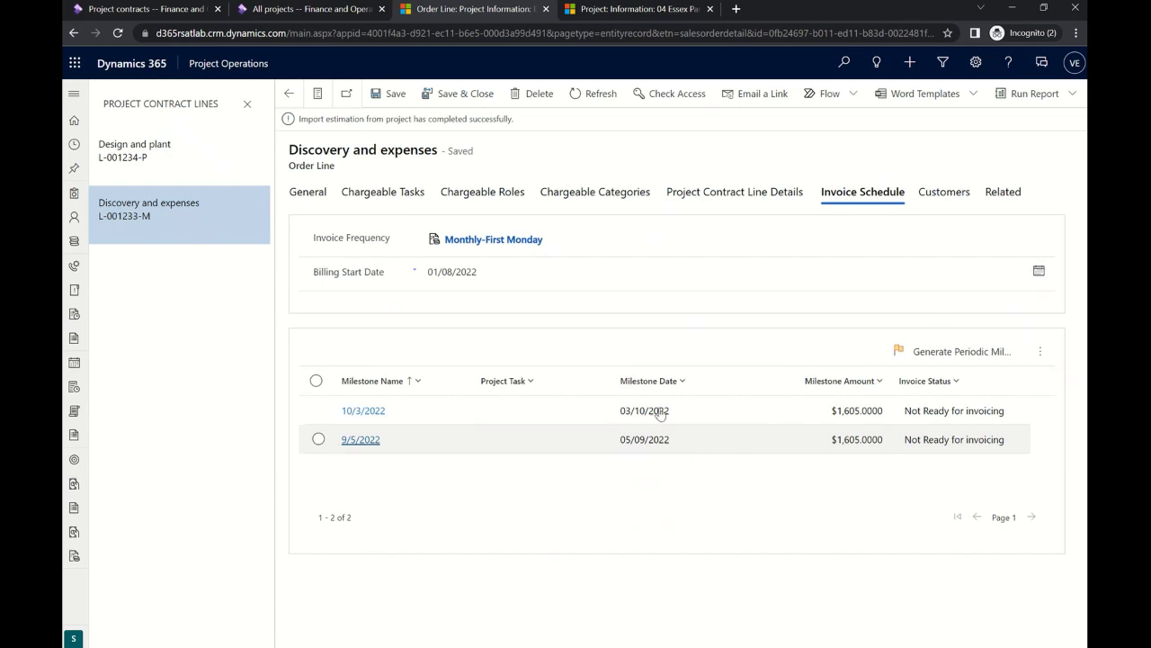
{"action": "left_click", "coordinate": [301, 196]}
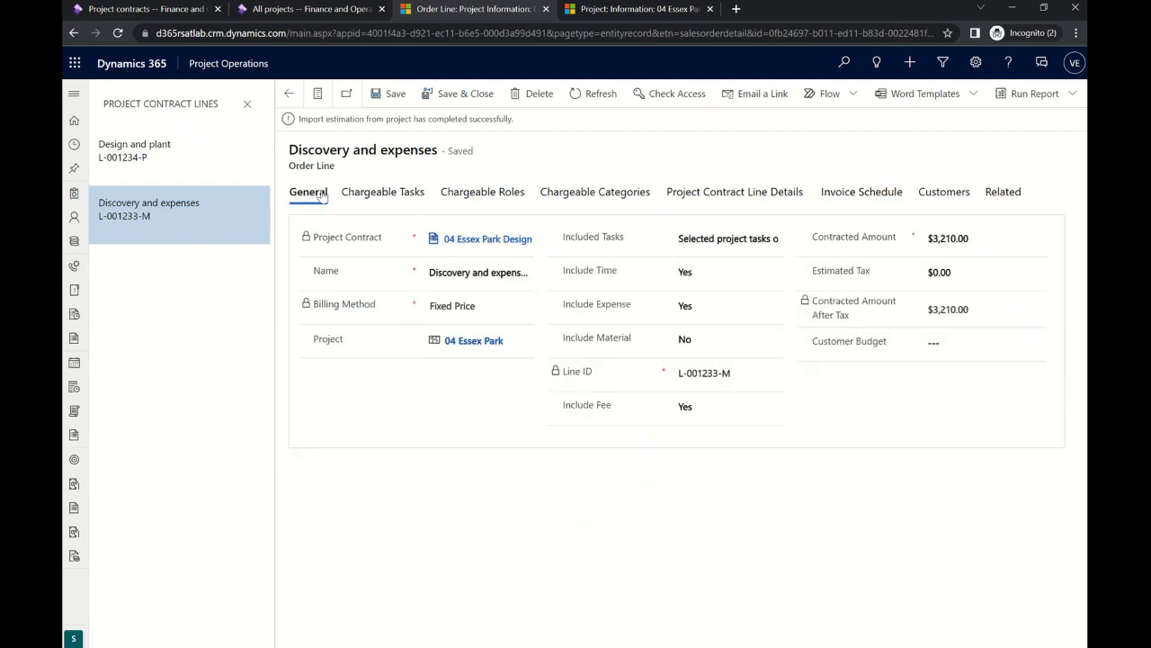
Begin a retainer schedule for Essex council on the 04 Essex Park Design contract, starting 01/08/2022 with 2 retainers to create.
{"action": "left_click", "coordinate": [474, 239]}
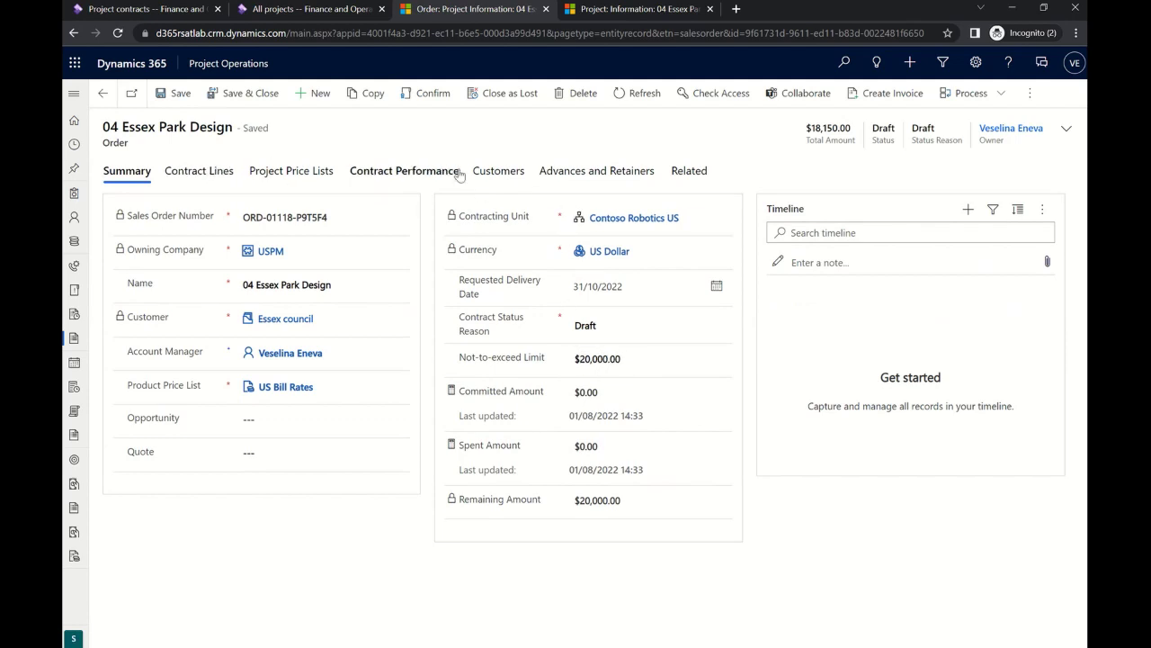
{"action": "left_click", "coordinate": [608, 173]}
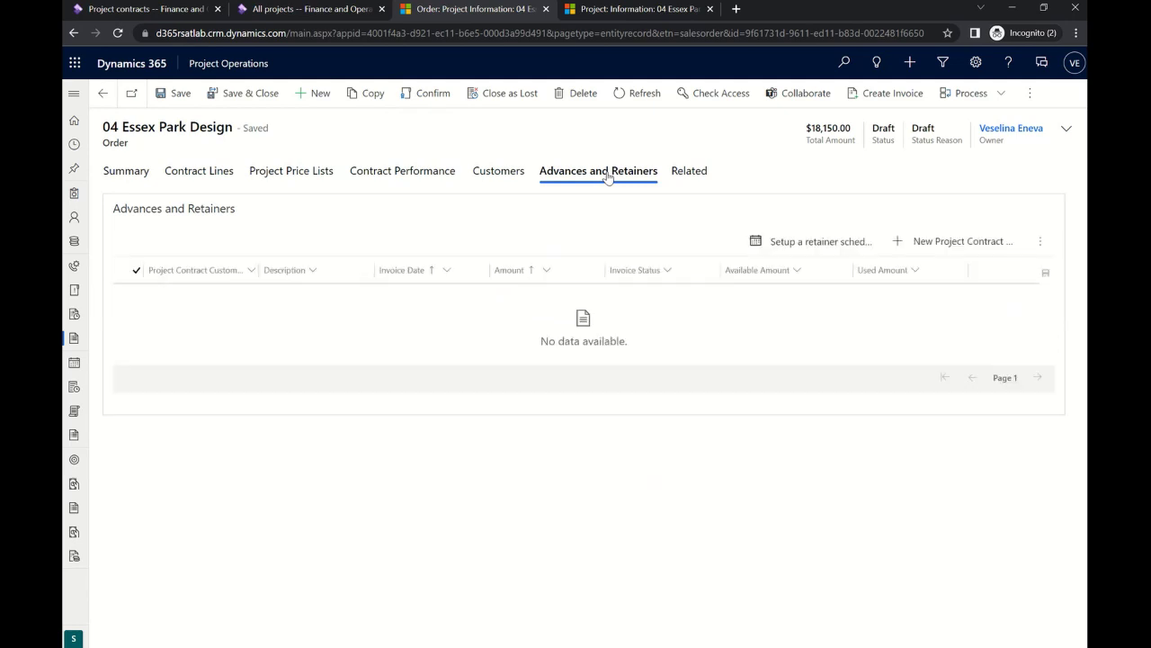
{"action": "left_click", "coordinate": [786, 244]}
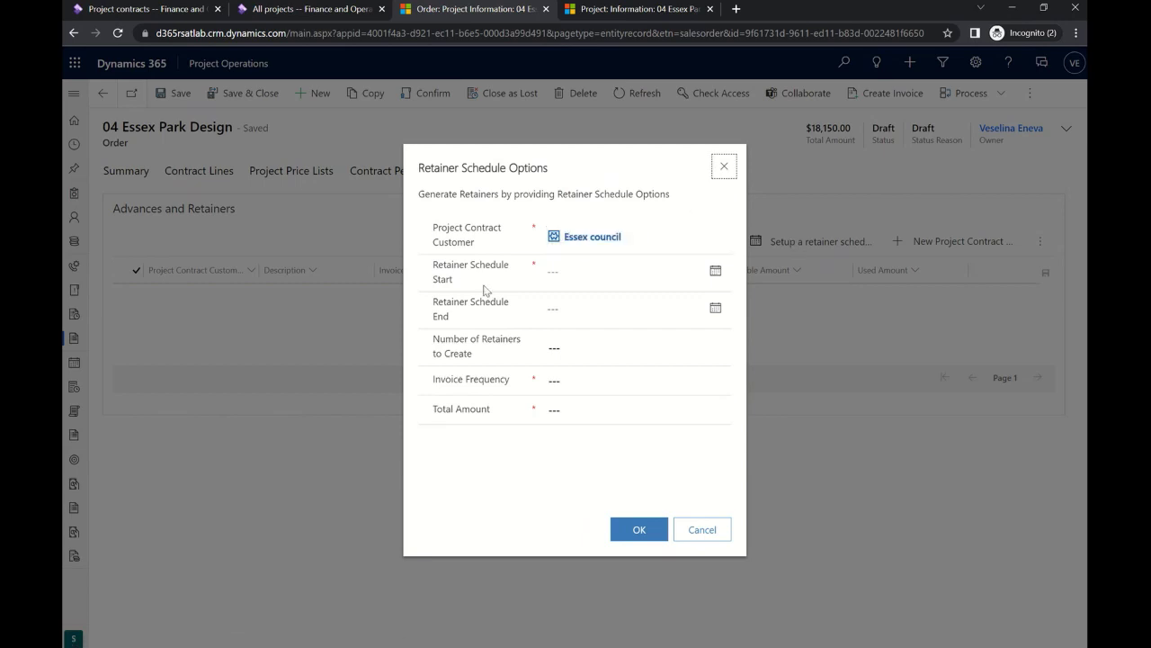
{"action": "left_click", "coordinate": [717, 274]}
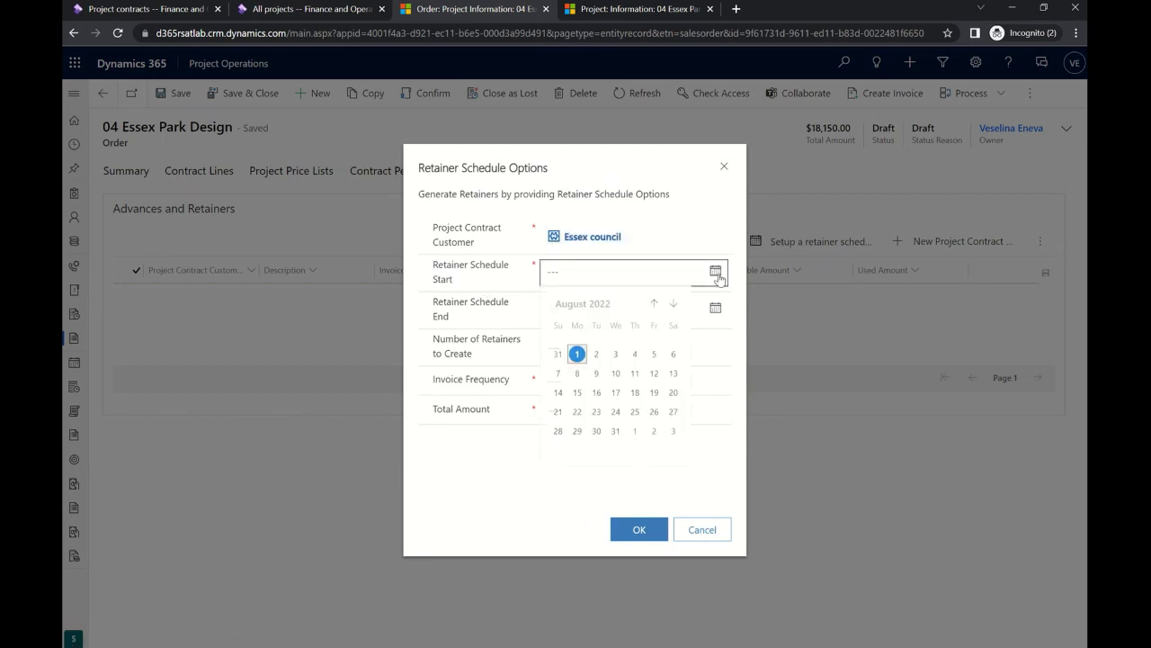
{"action": "left_click", "coordinate": [577, 353]}
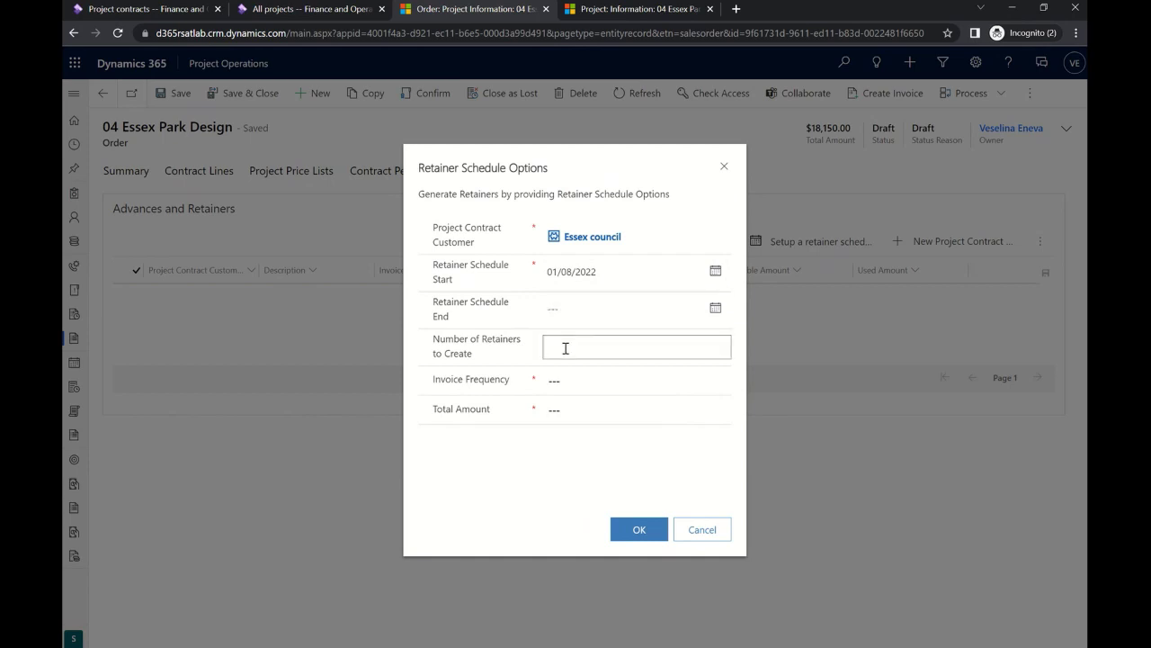
{"action": "type", "text": "2"}
Set the retainer schedule's invoice frequency to Month end and total amount to 1,000, and generate the retainers.
{"action": "left_click", "coordinate": [585, 381]}
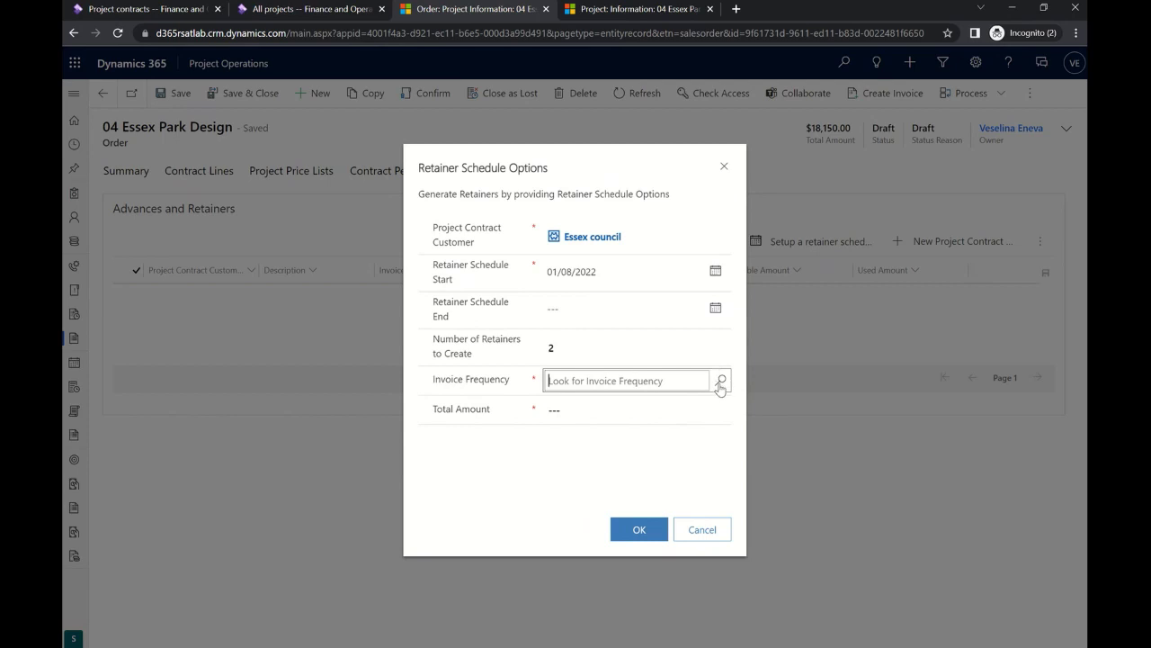
{"action": "left_click", "coordinate": [721, 382]}
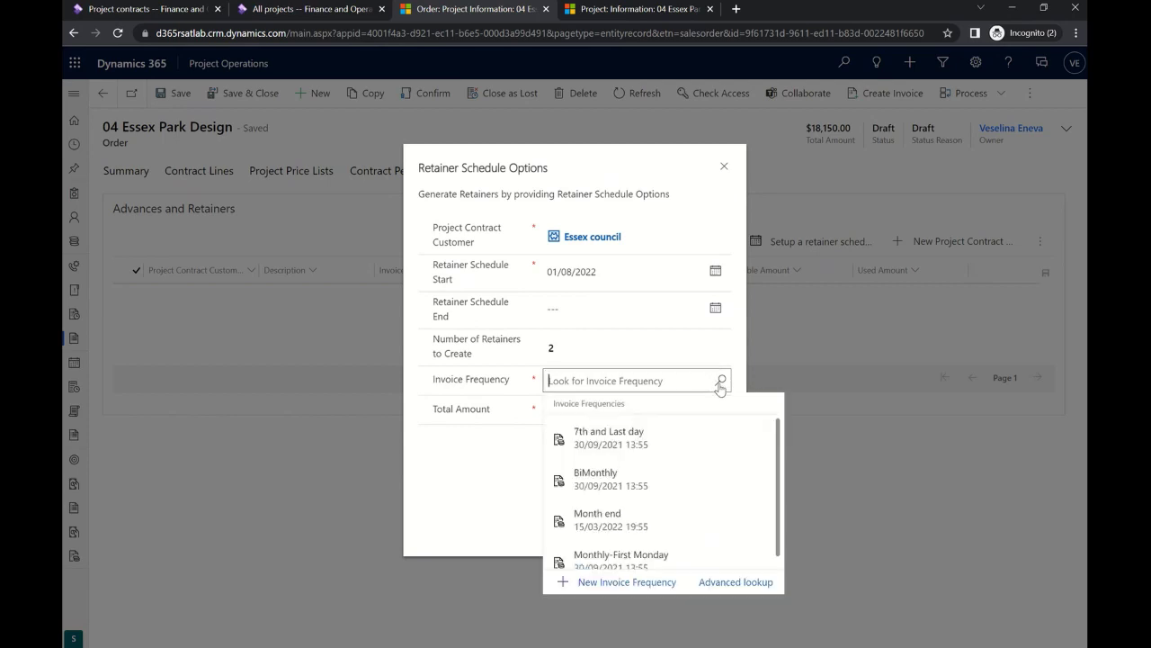
{"action": "left_click", "coordinate": [628, 520]}
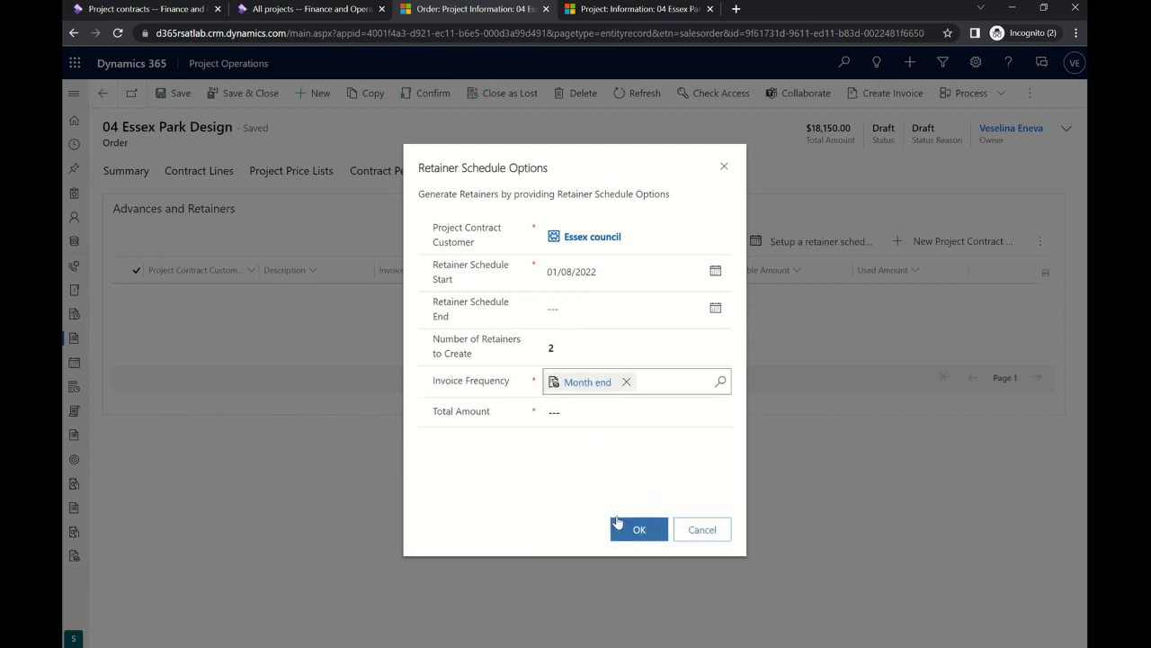
{"action": "left_click", "coordinate": [555, 414]}
{"action": "type", "text": "1,"}
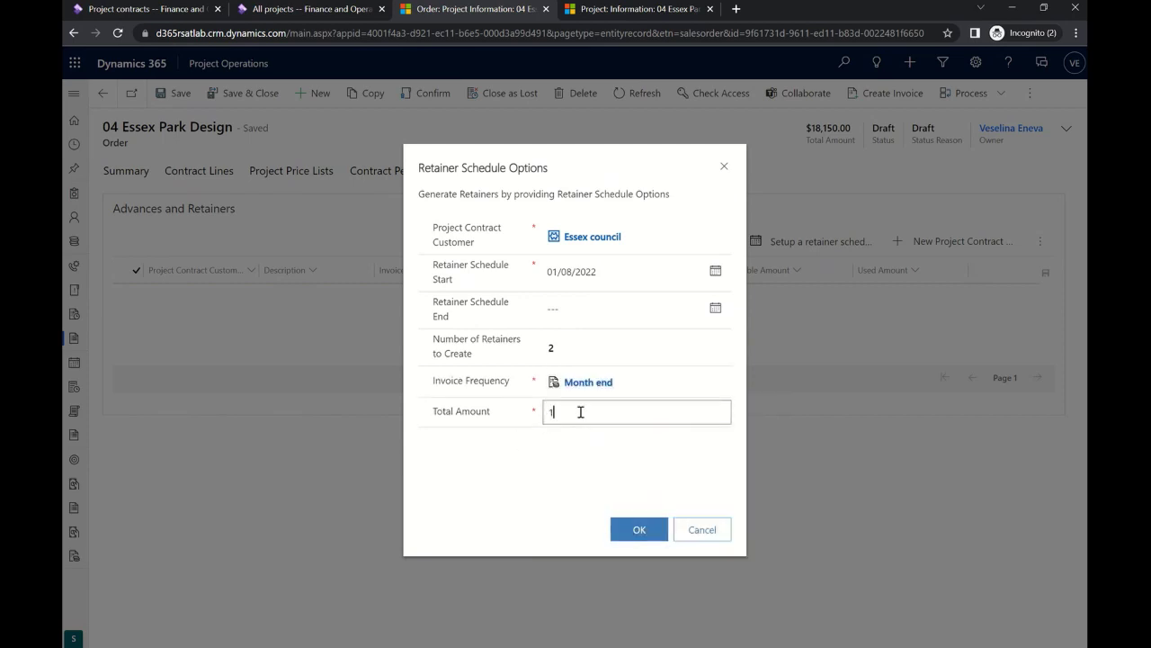
{"action": "type", "text": "000"}
{"action": "left_click", "coordinate": [605, 473]}
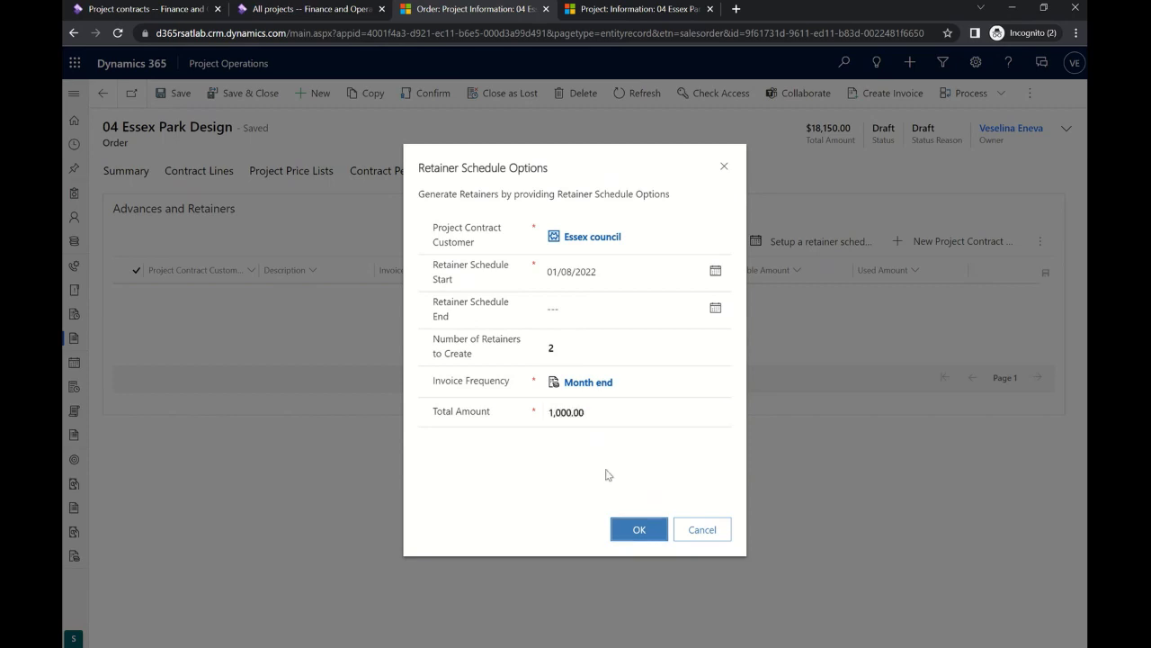
{"action": "left_click", "coordinate": [632, 532]}
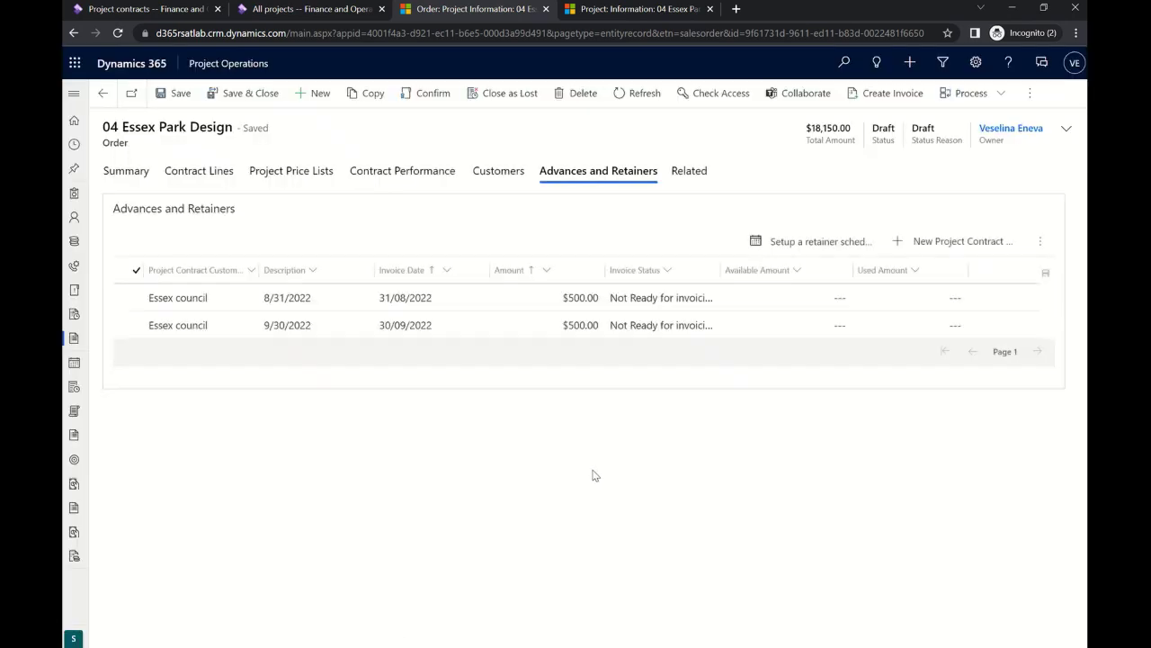
Set the 8/31/2022 retainer's invoice date to 01/08/2022 and its invoice status to Ready for invoicing.
{"action": "left_click", "coordinate": [407, 298]}
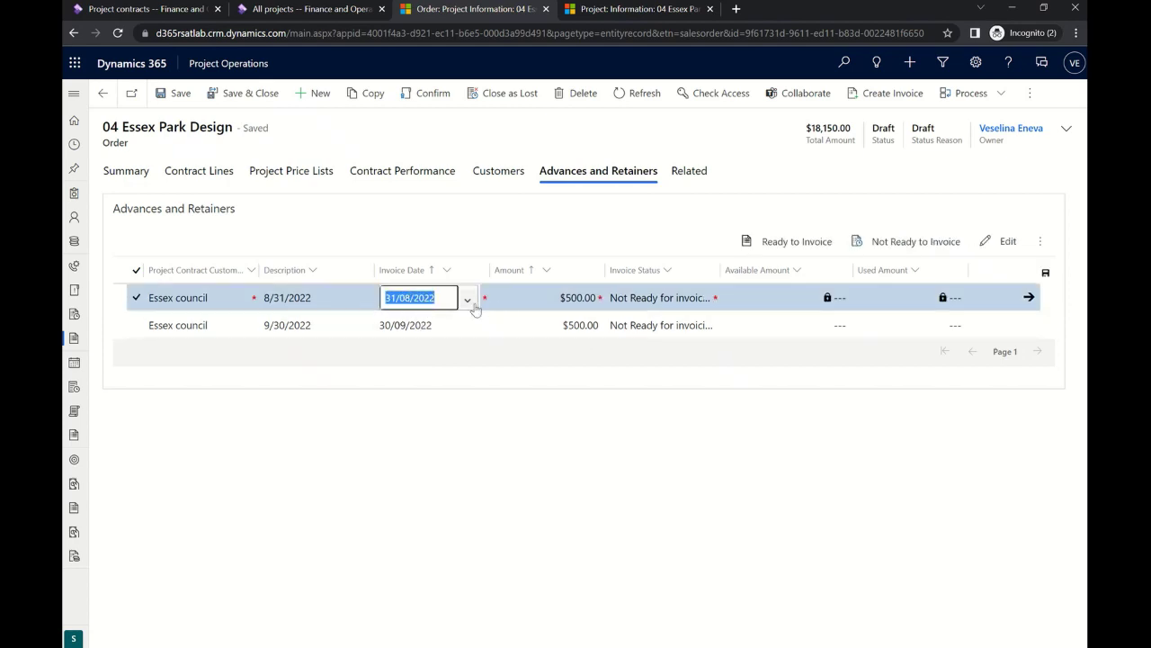
{"action": "left_click", "coordinate": [468, 299]}
{"action": "left_click", "coordinate": [428, 373]}
{"action": "left_click", "coordinate": [689, 303]}
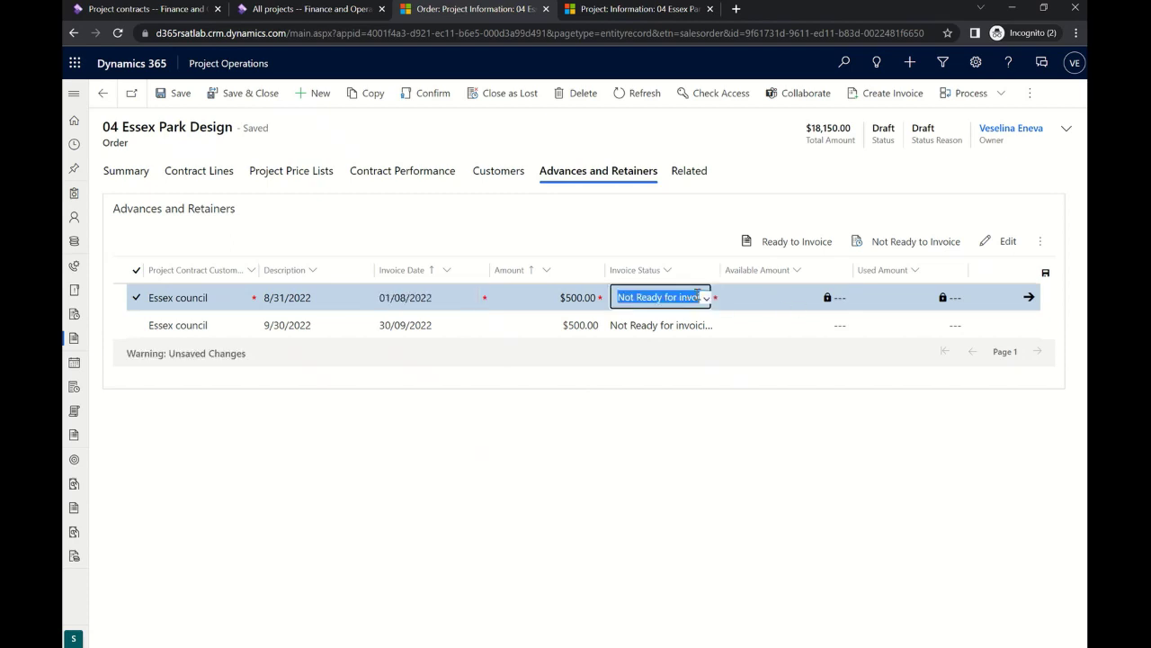
{"action": "left_click", "coordinate": [700, 297]}
{"action": "left_click", "coordinate": [647, 339]}
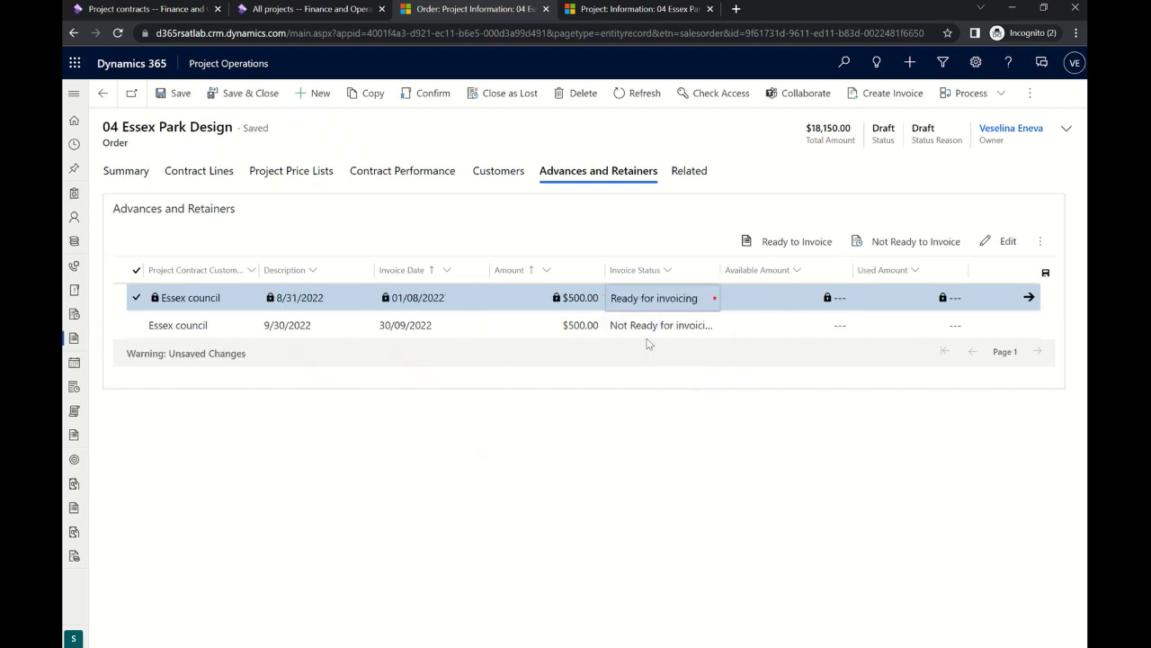
Save the retainer changes on the contract and review its summary and project-based contract lines.
{"action": "left_click", "coordinate": [198, 95]}
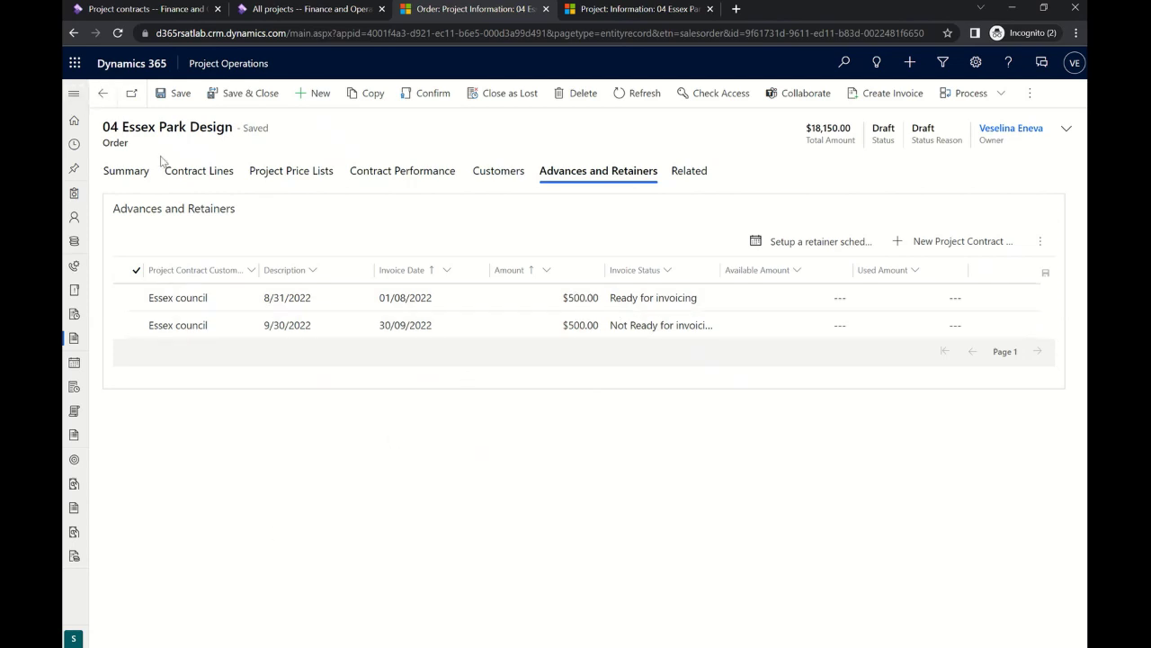
{"action": "left_click", "coordinate": [135, 173]}
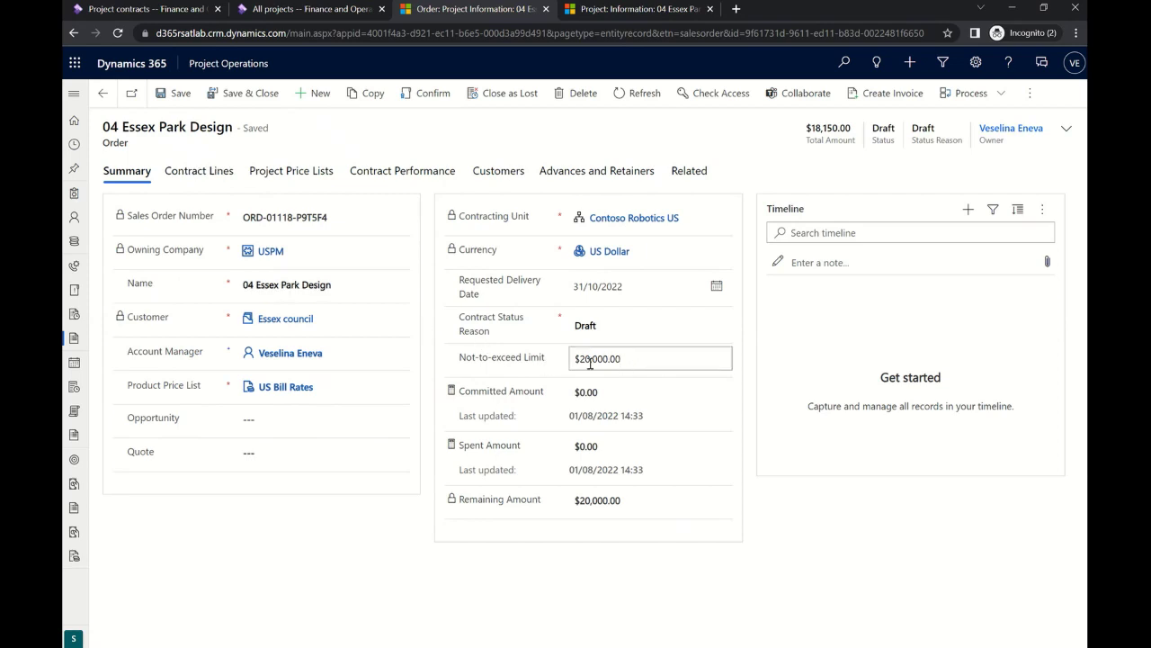
{"action": "left_click", "coordinate": [213, 176]}
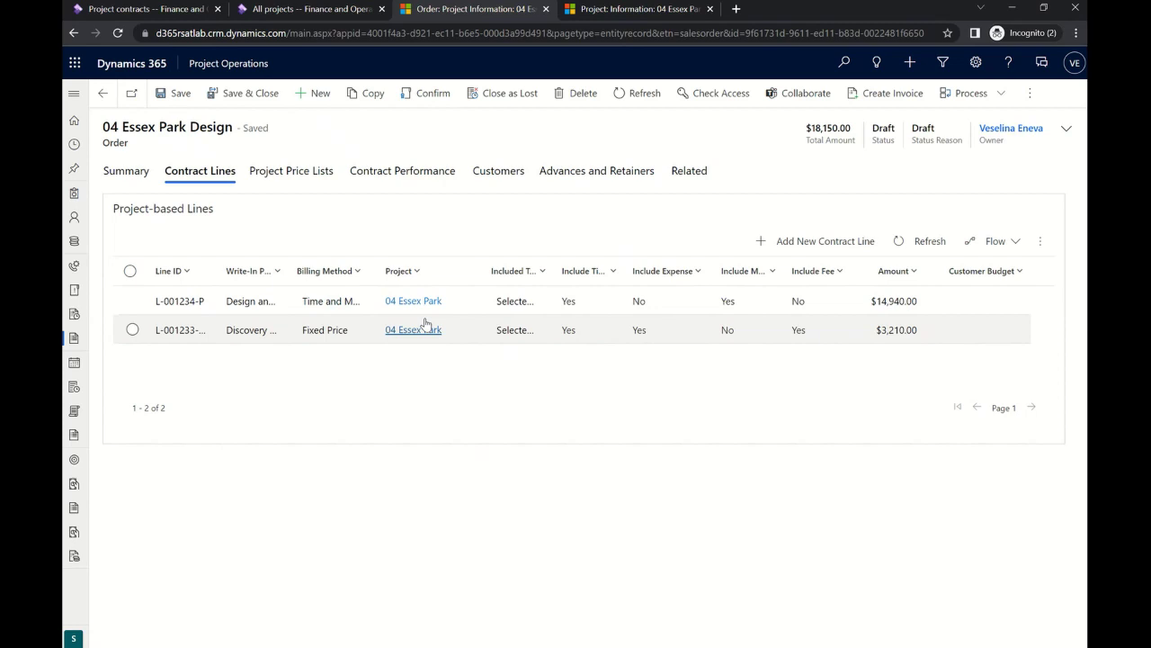
Switch to the 04 Essex Park project and review its linked contract lines, selecting the Design and plant line.
{"action": "left_click", "coordinate": [634, 11]}
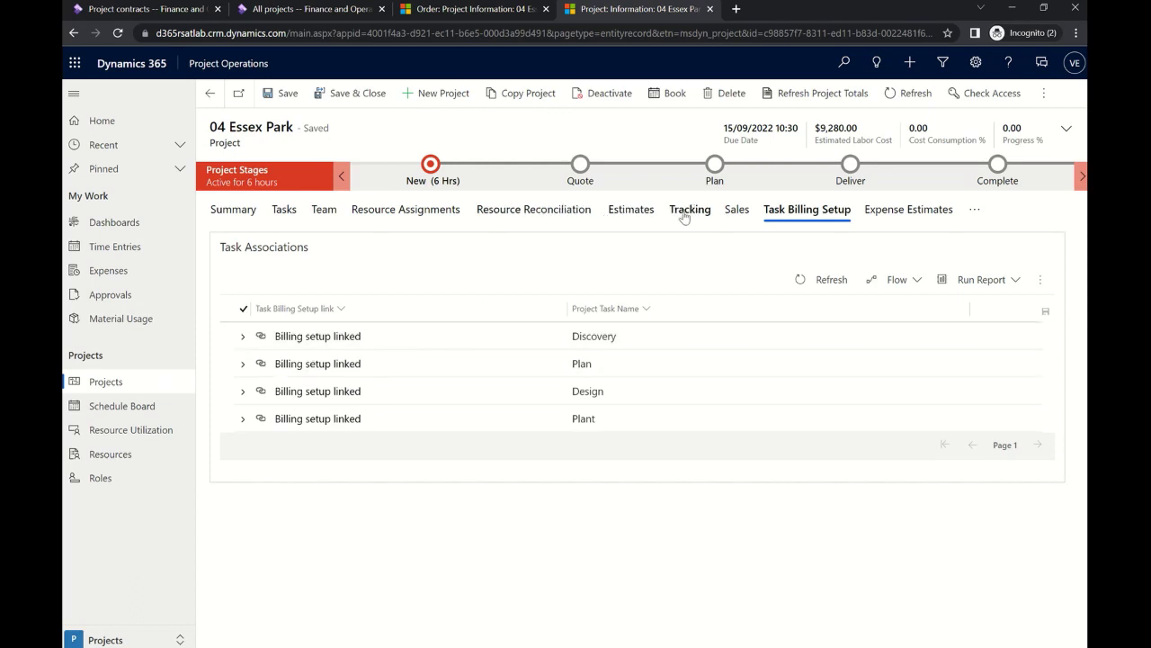
{"action": "left_click", "coordinate": [731, 211]}
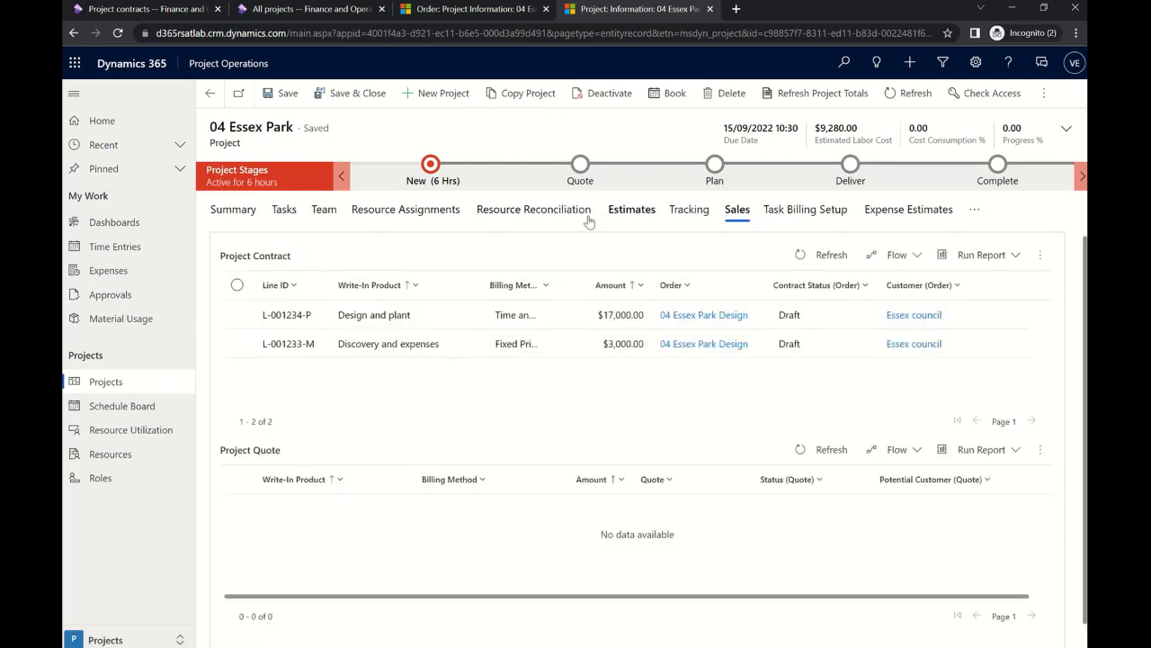
{"action": "left_click", "coordinate": [385, 325]}
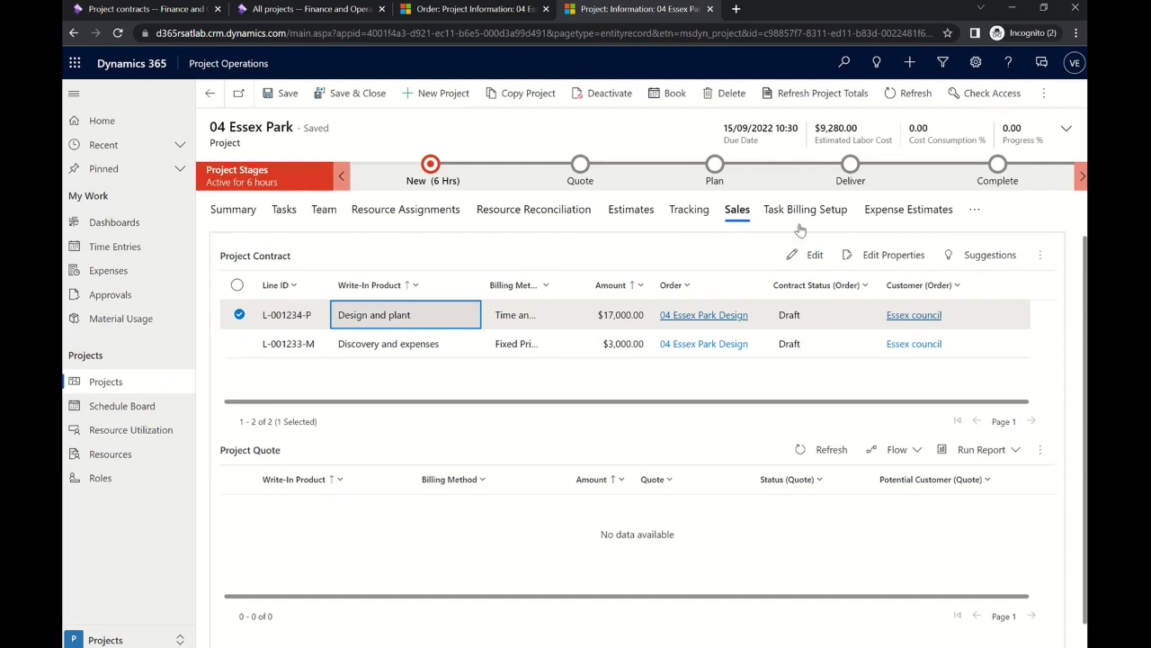
Inspect the billing type options for the Design and plant line under the Plan task's billing setup, and return to the contract.
{"action": "left_click", "coordinate": [905, 216]}
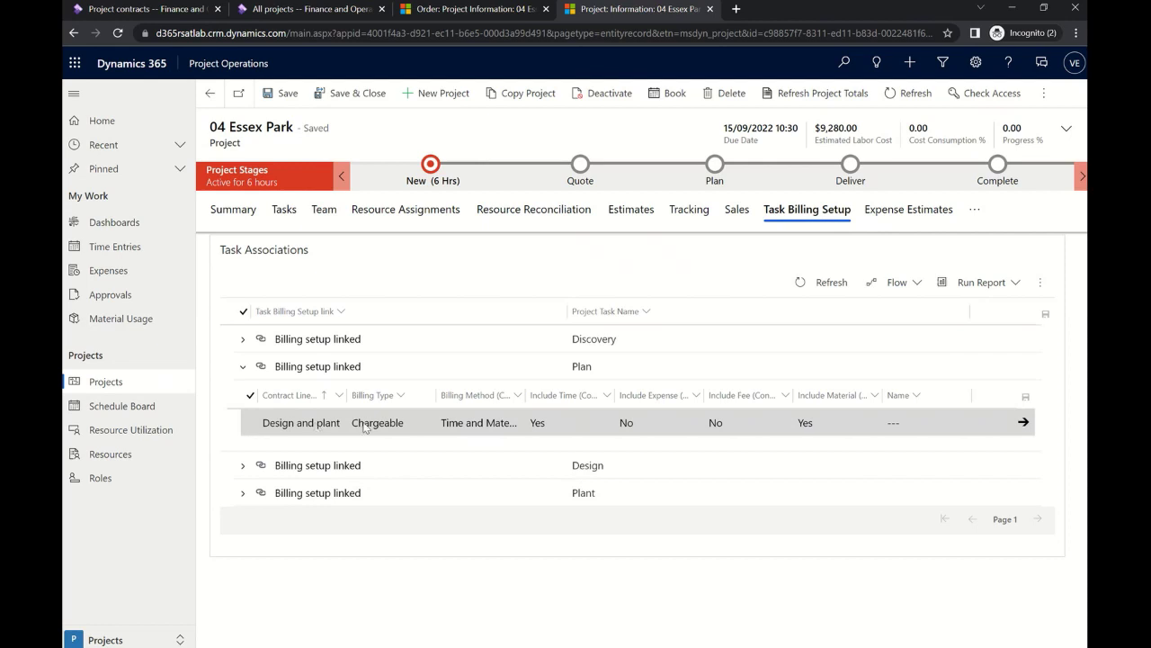
{"action": "left_click", "coordinate": [396, 423]}
{"action": "left_click", "coordinate": [422, 425]}
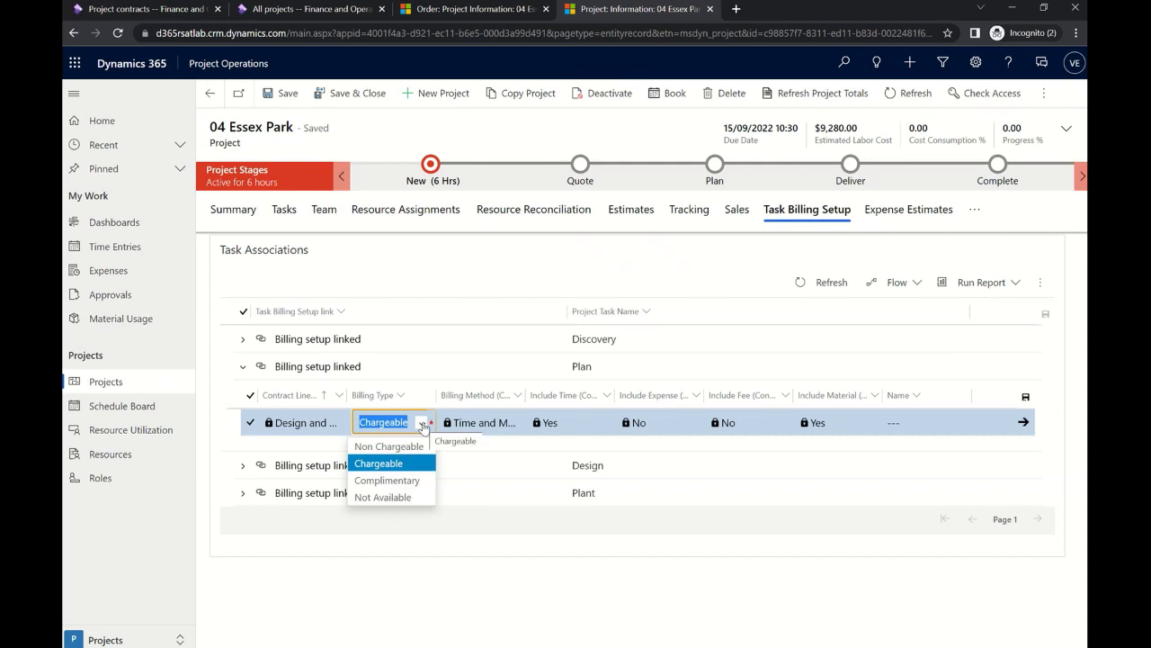
{"action": "left_click", "coordinate": [424, 426]}
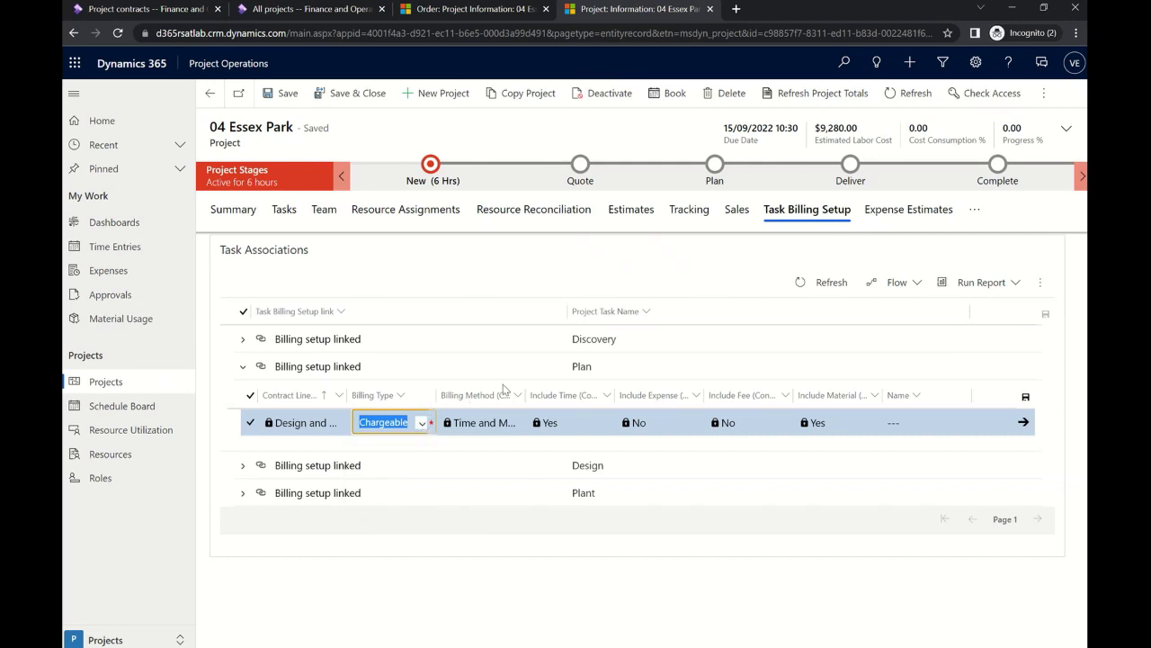
{"action": "left_click", "coordinate": [456, 9]}
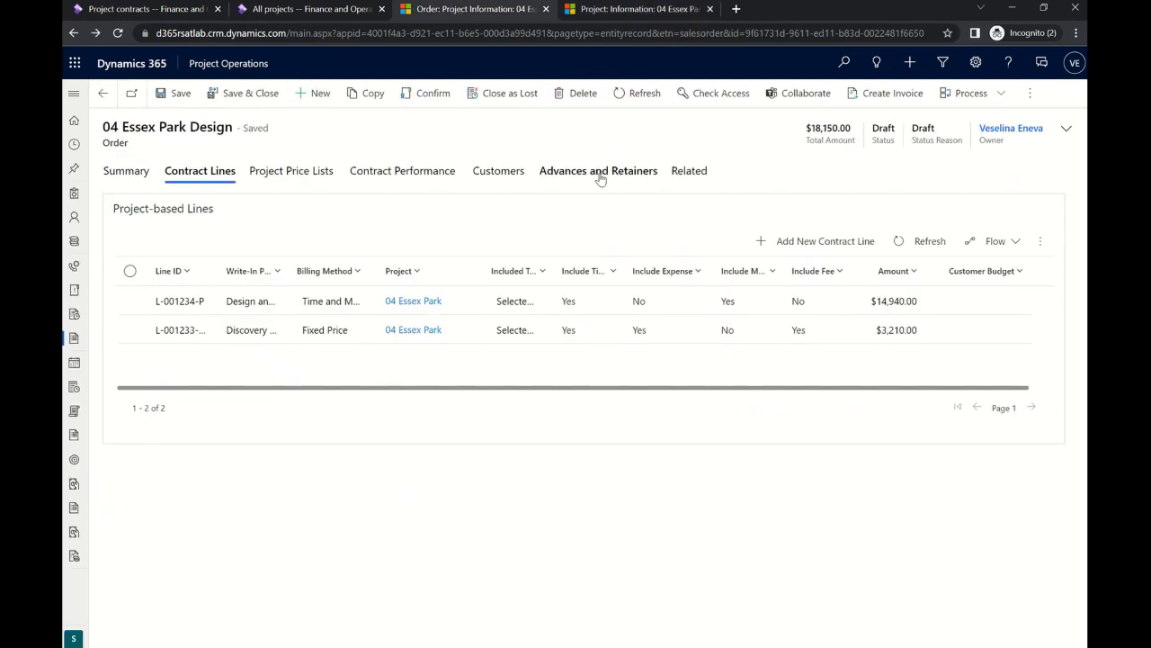
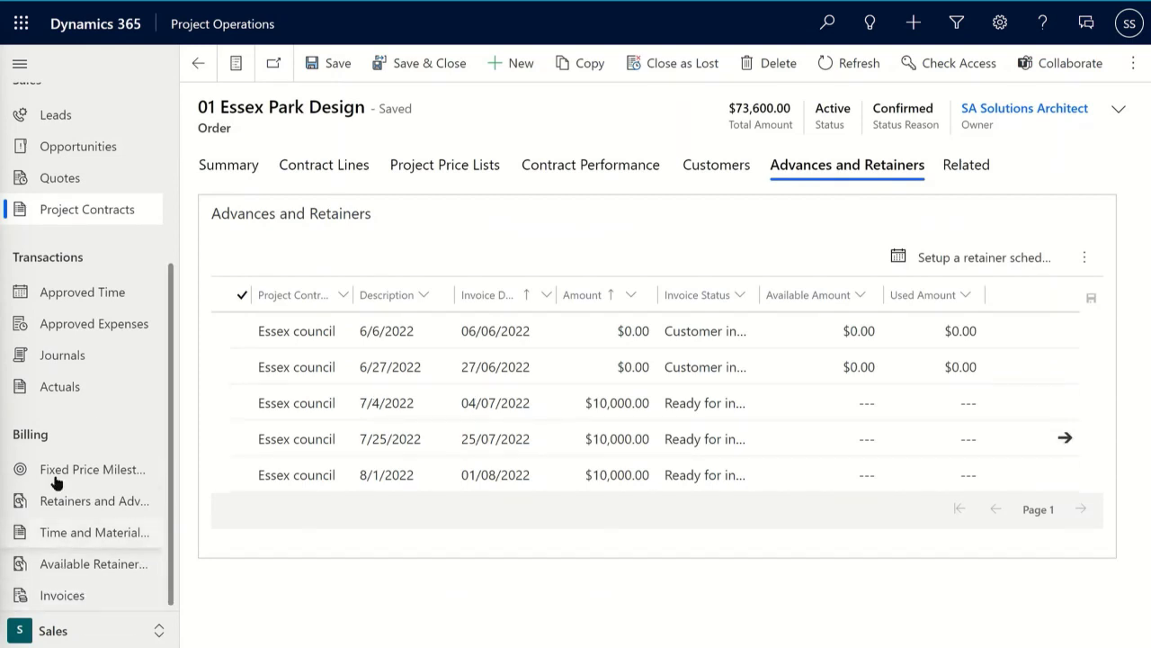
Create an invoice from the 01 Essex Park Design contract and confirm it.
{"action": "left_click", "coordinate": [1133, 67]}
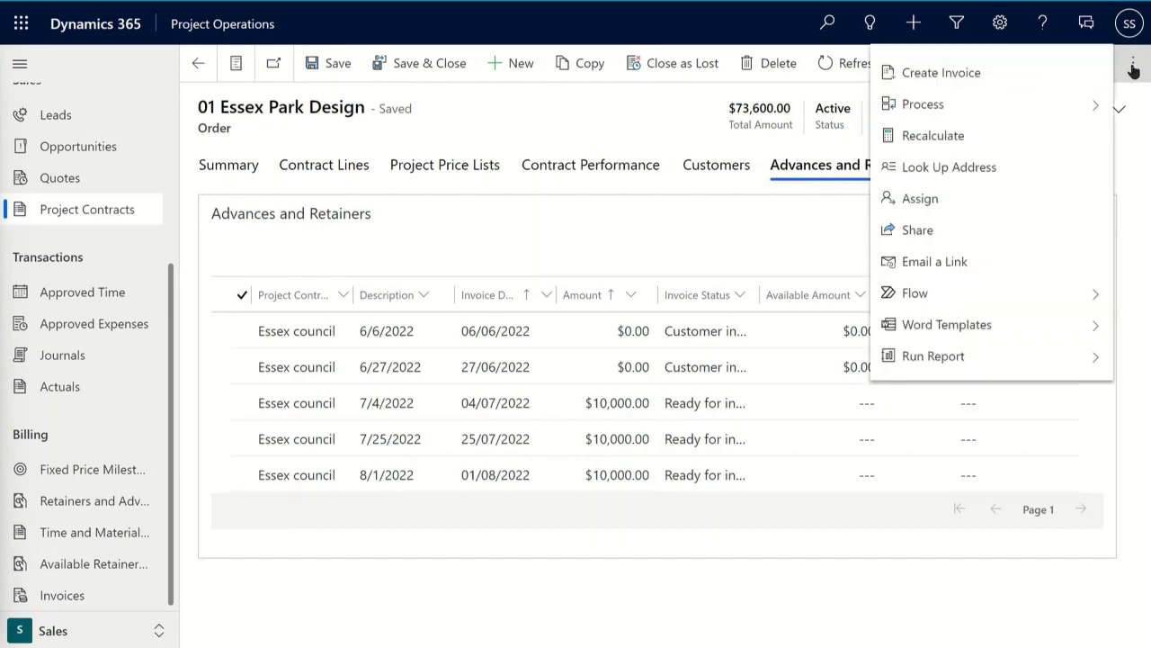
{"action": "left_click", "coordinate": [1060, 72]}
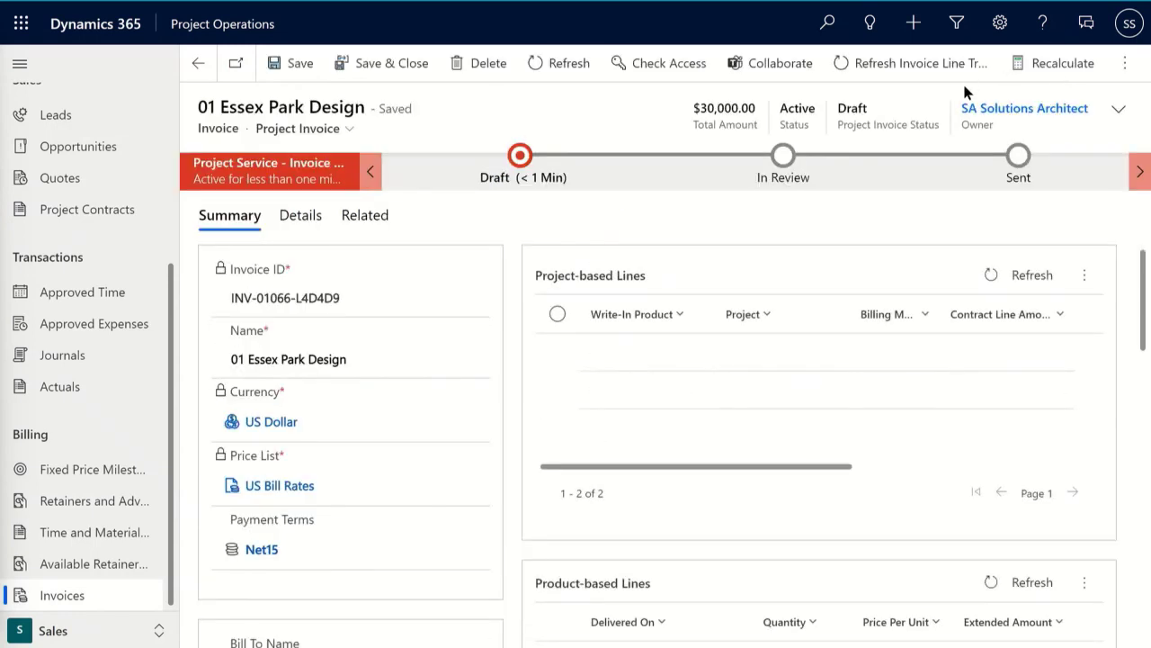
{"action": "left_click", "coordinate": [1127, 63]}
{"action": "left_click", "coordinate": [1046, 108]}
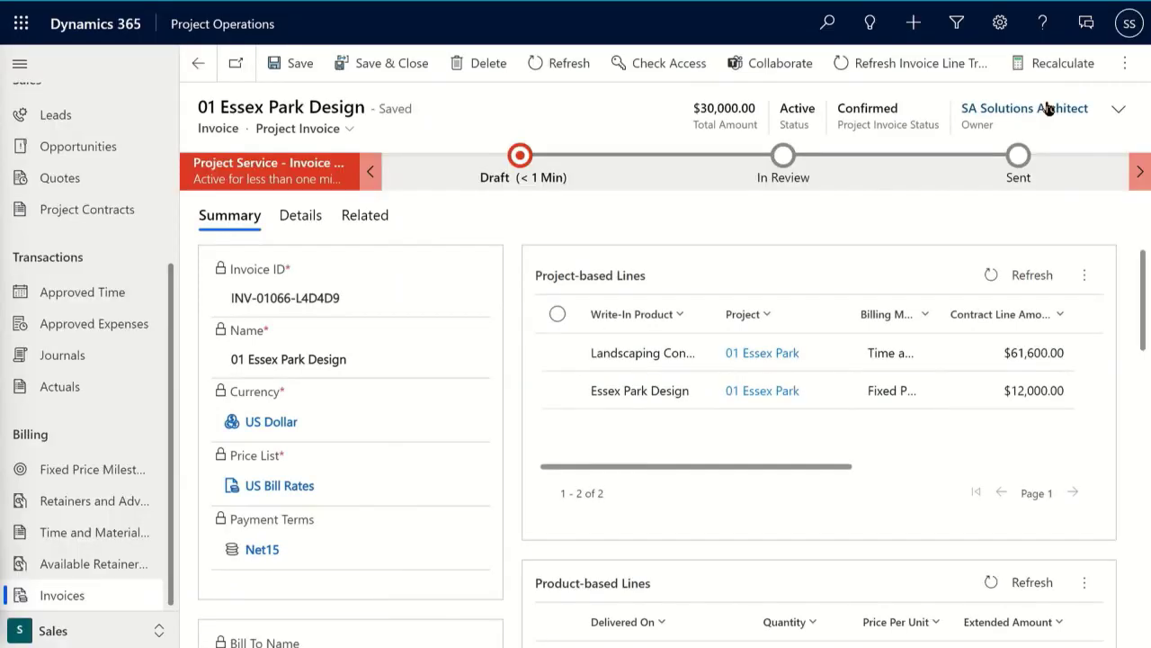
Switch to Finance and Operations and open the all projects list in Project management and accounting.
{"action": "mouse_move", "coordinate": [1054, 1]}
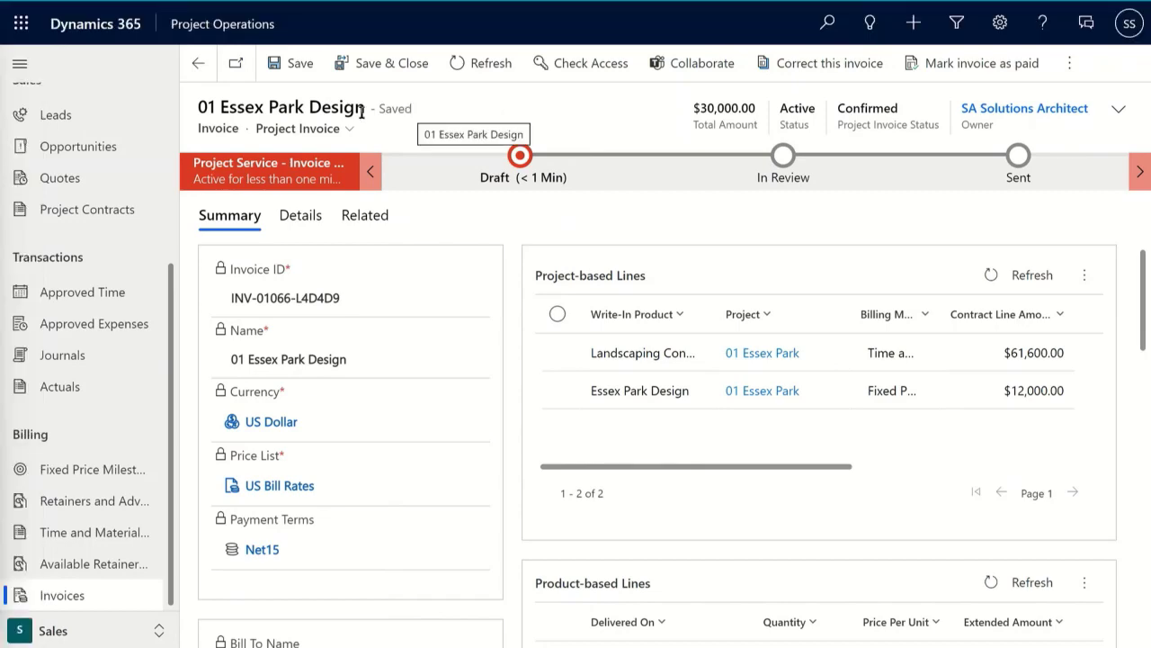
{"action": "mouse_move", "coordinate": [3, 122]}
{"action": "left_click", "coordinate": [20, 153]}
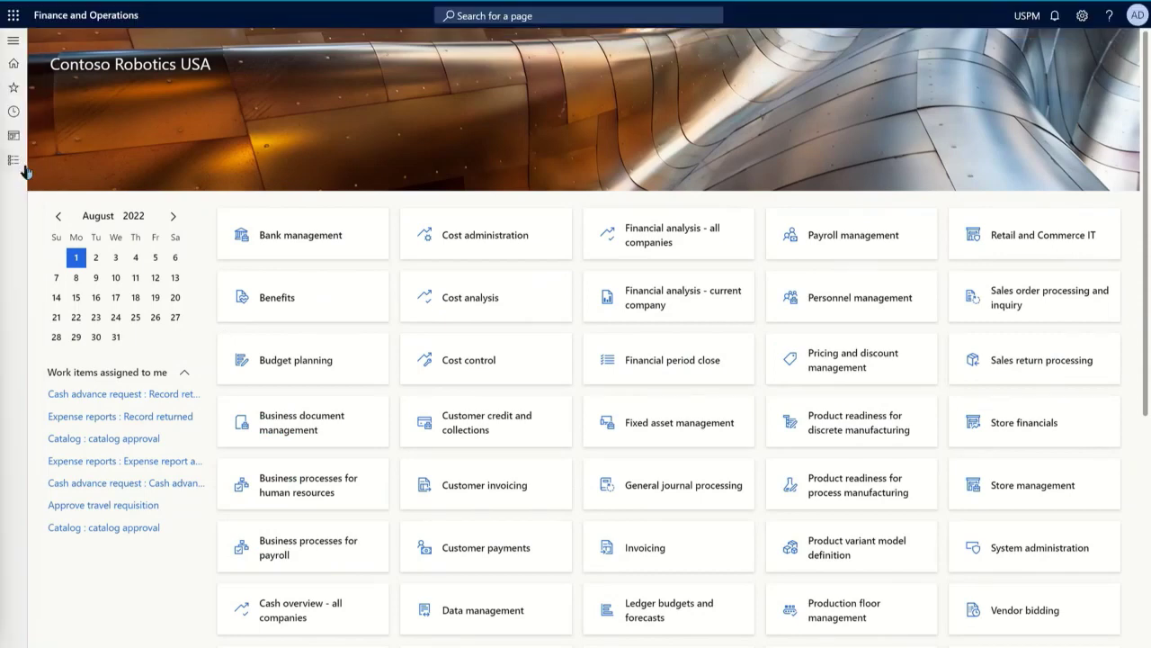
{"action": "left_click", "coordinate": [14, 160]}
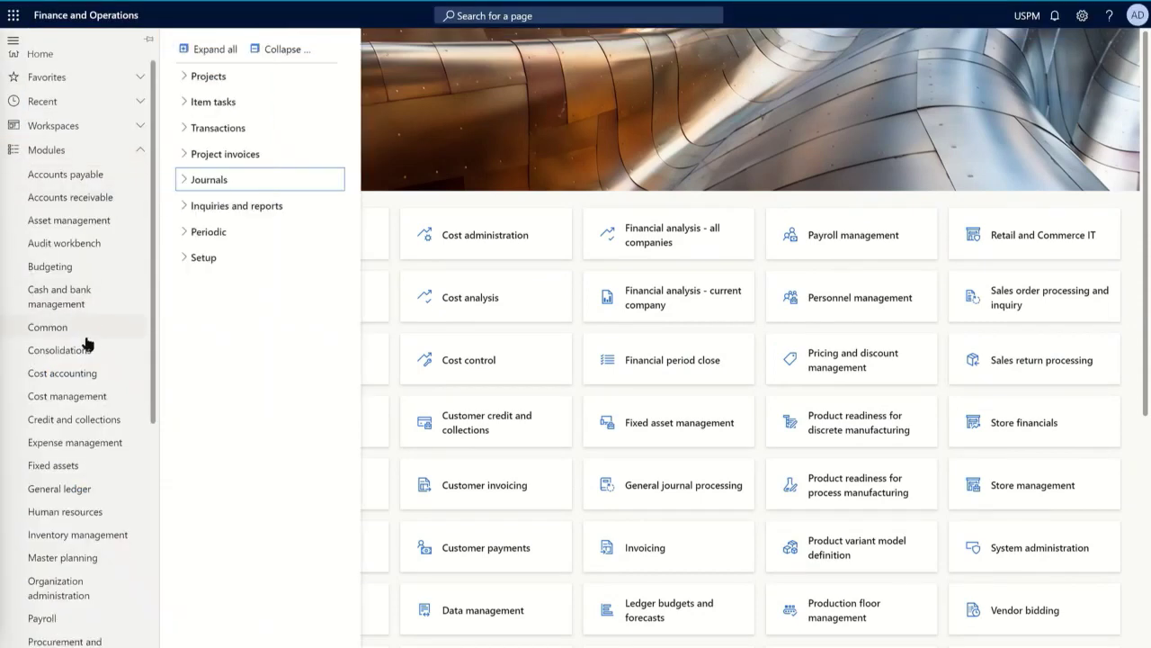
{"action": "scroll", "coordinate": [85, 342], "scroll_direction": "down", "scroll_amount": 4}
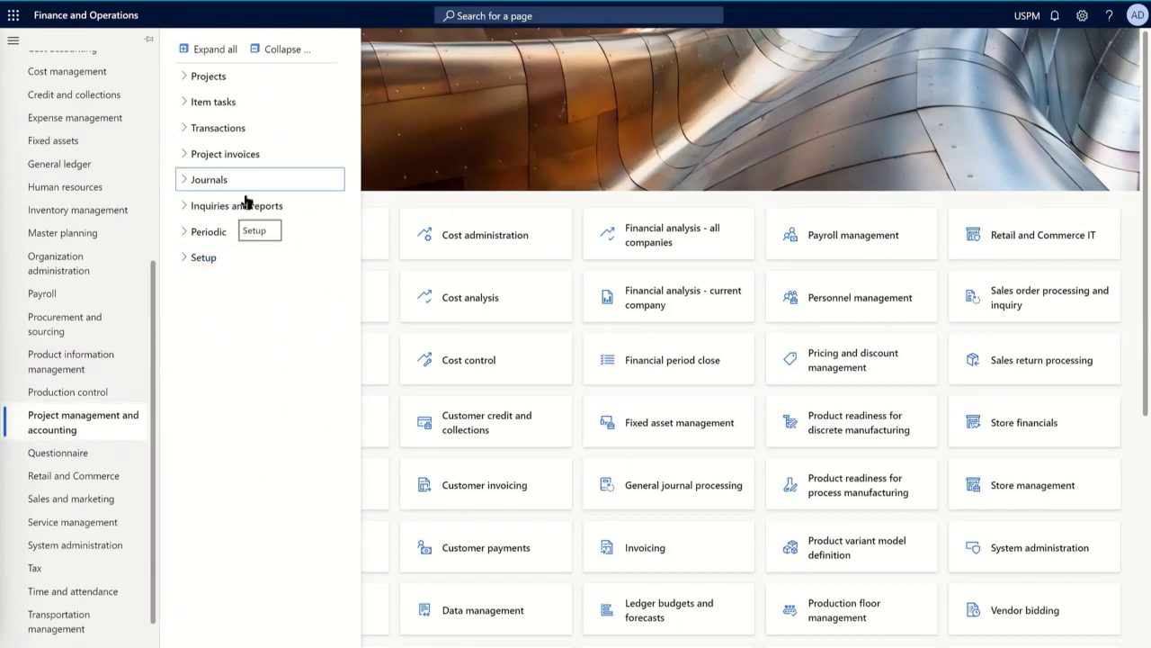
{"action": "left_click", "coordinate": [230, 79]}
{"action": "left_click", "coordinate": [226, 103]}
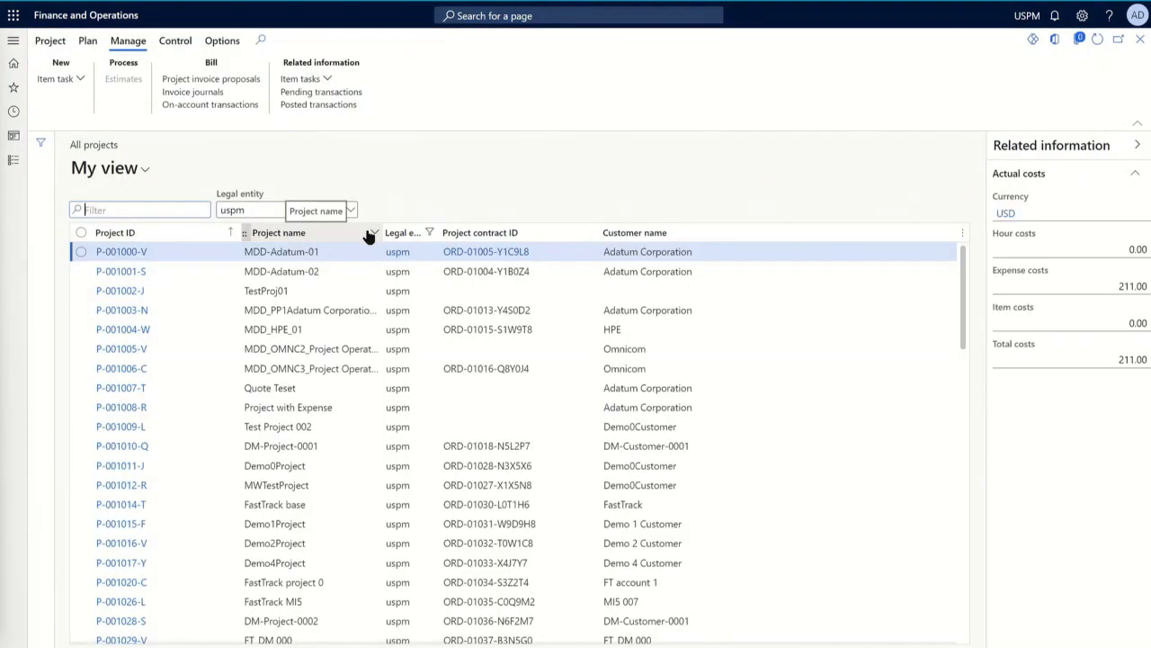
Filter the projects by name for "01 essex" and open the 01 Essex Park project's invoice journals.
{"action": "type", "text": "01 "}
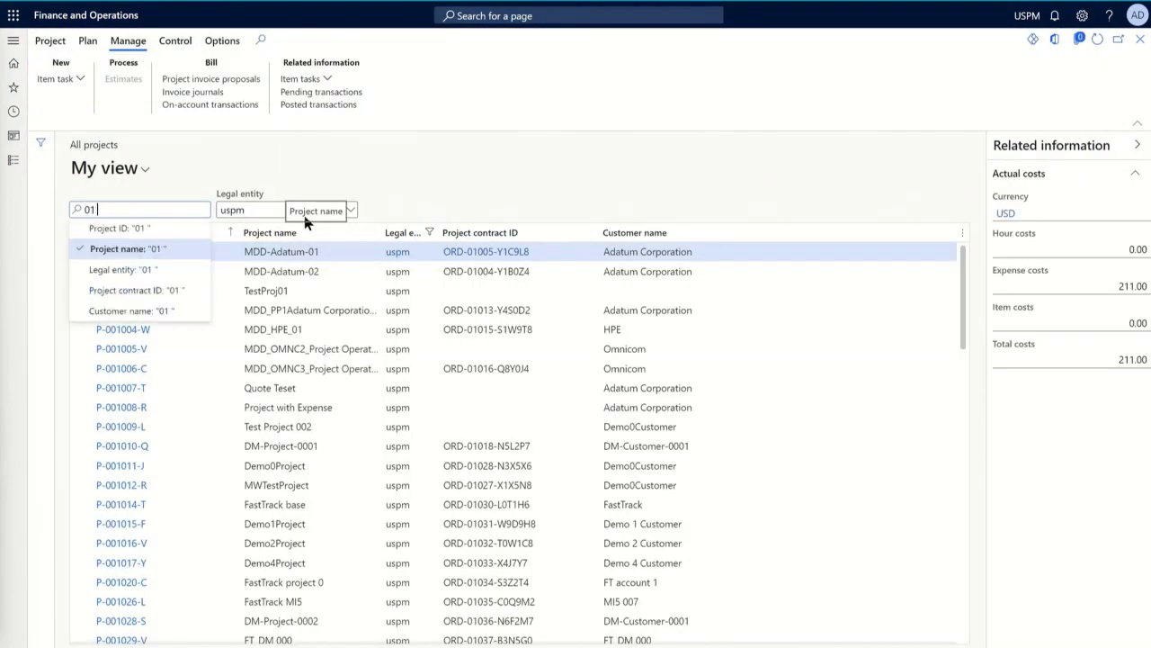
{"action": "type", "text": "essex"}
{"action": "key", "text": "Return"}
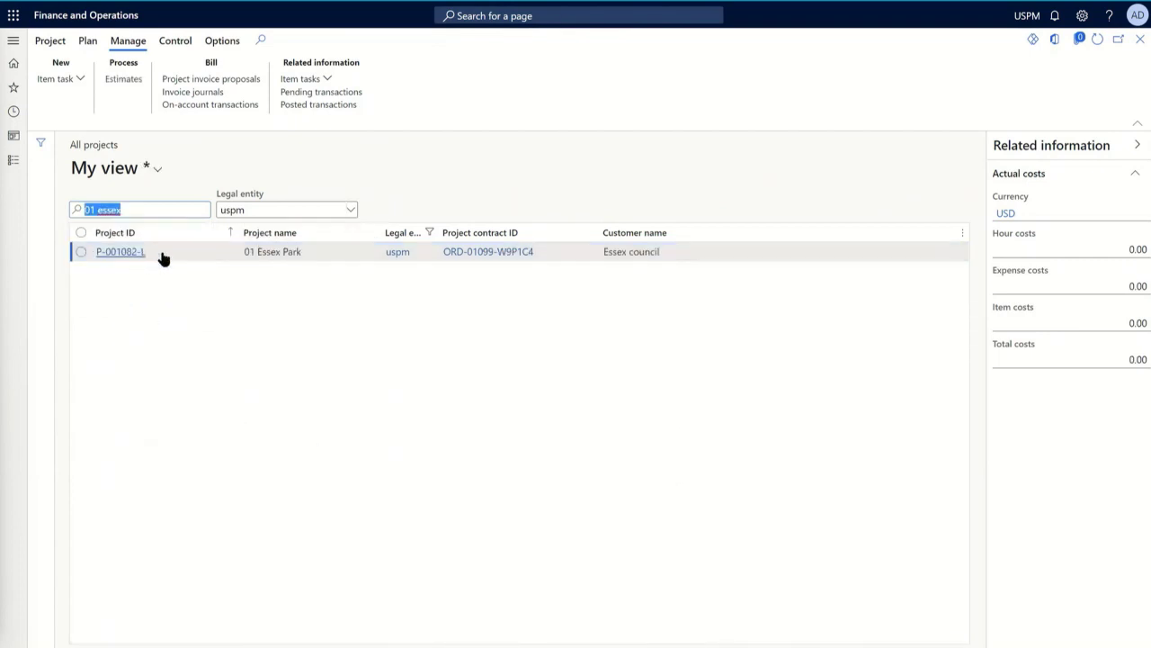
{"action": "left_click", "coordinate": [209, 96]}
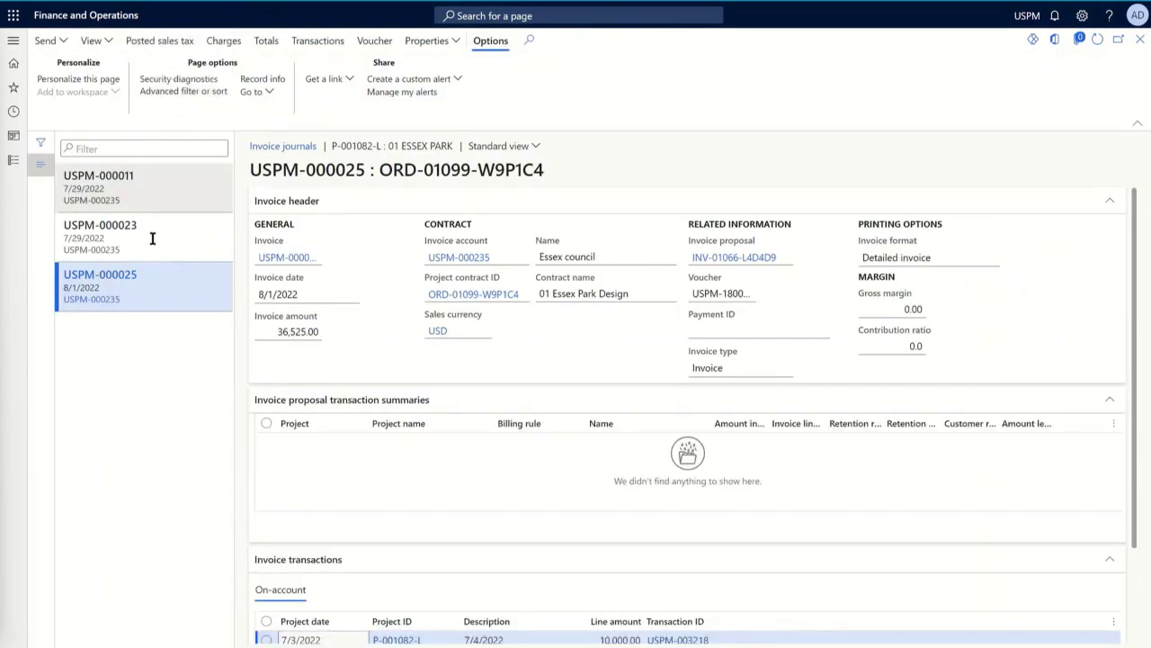
Review the on-account transactions of the 8/1/2022 invoice and its voucher transactions.
{"action": "left_click", "coordinate": [381, 400]}
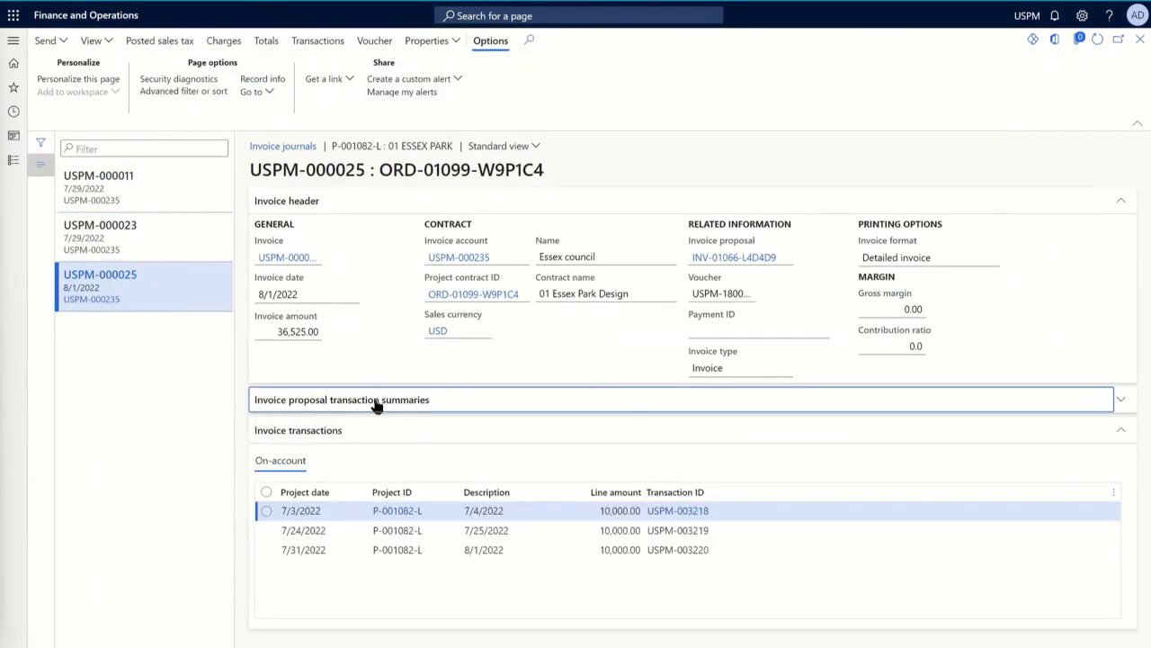
{"action": "left_click", "coordinate": [266, 492]}
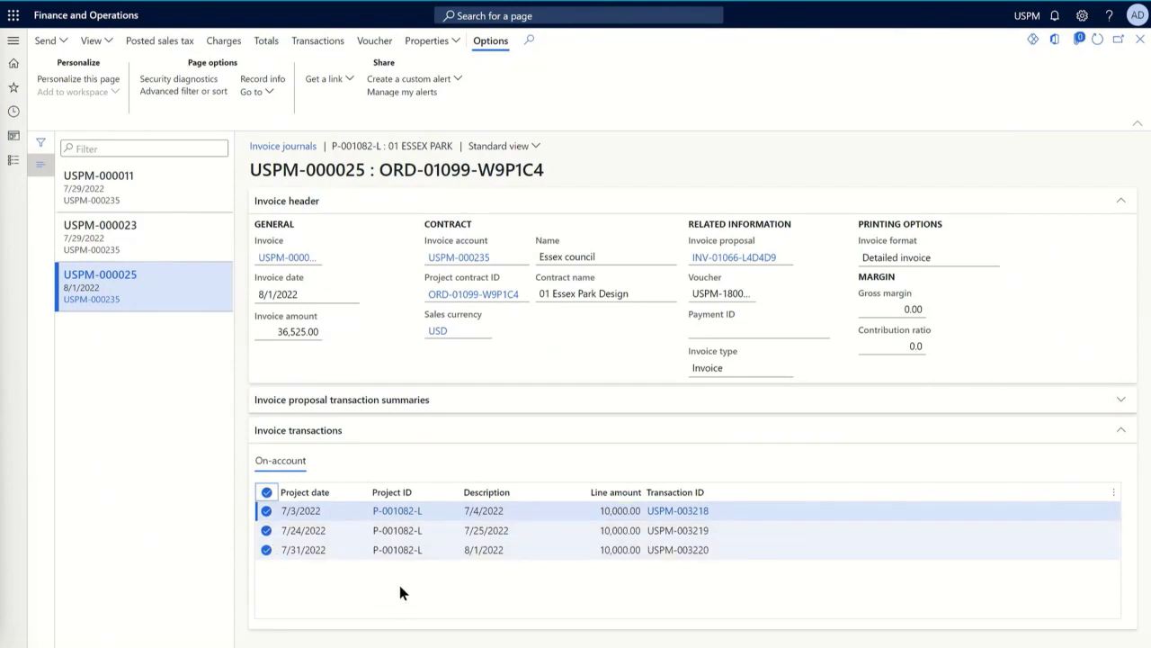
{"action": "left_click", "coordinate": [378, 47]}
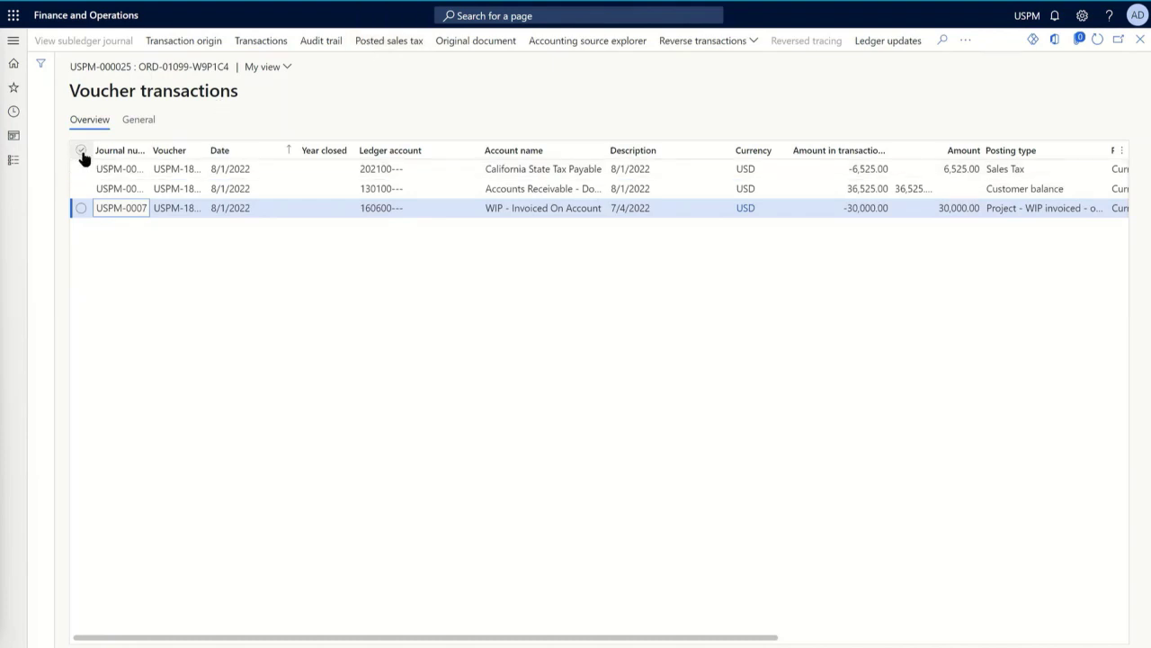
{"action": "left_click", "coordinate": [81, 151]}
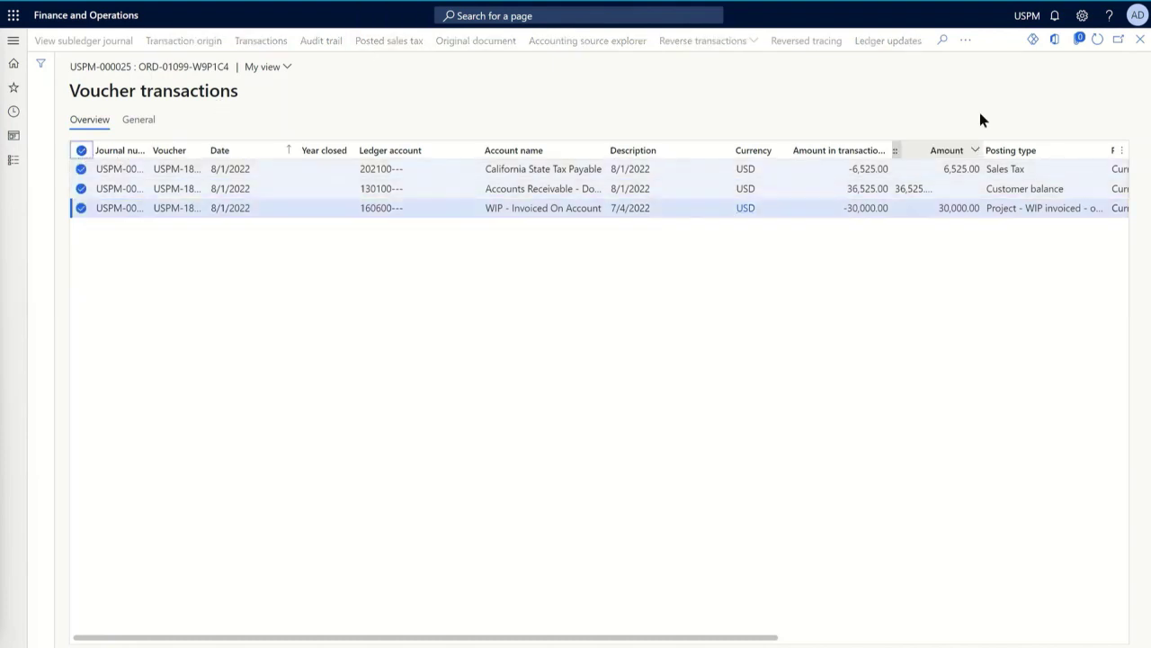
{"action": "left_click", "coordinate": [1140, 40]}
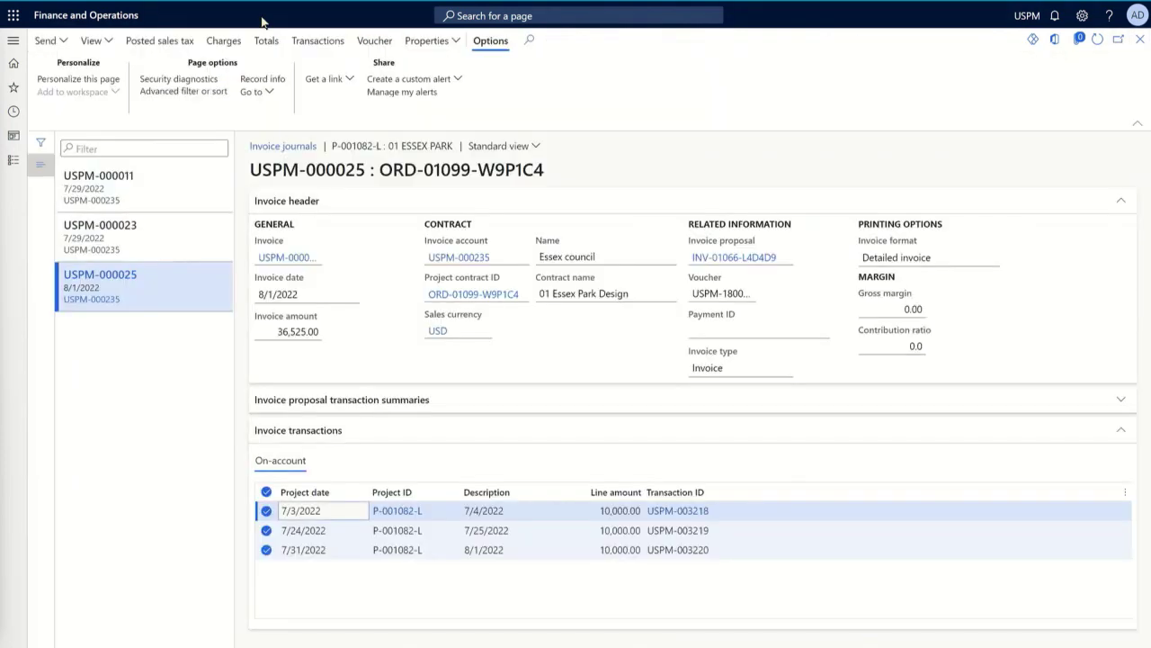
Display the printable document of the 8/1/2022 invoice, read it through, and return to the projects list.
{"action": "left_click", "coordinate": [108, 39]}
{"action": "left_click", "coordinate": [115, 87]}
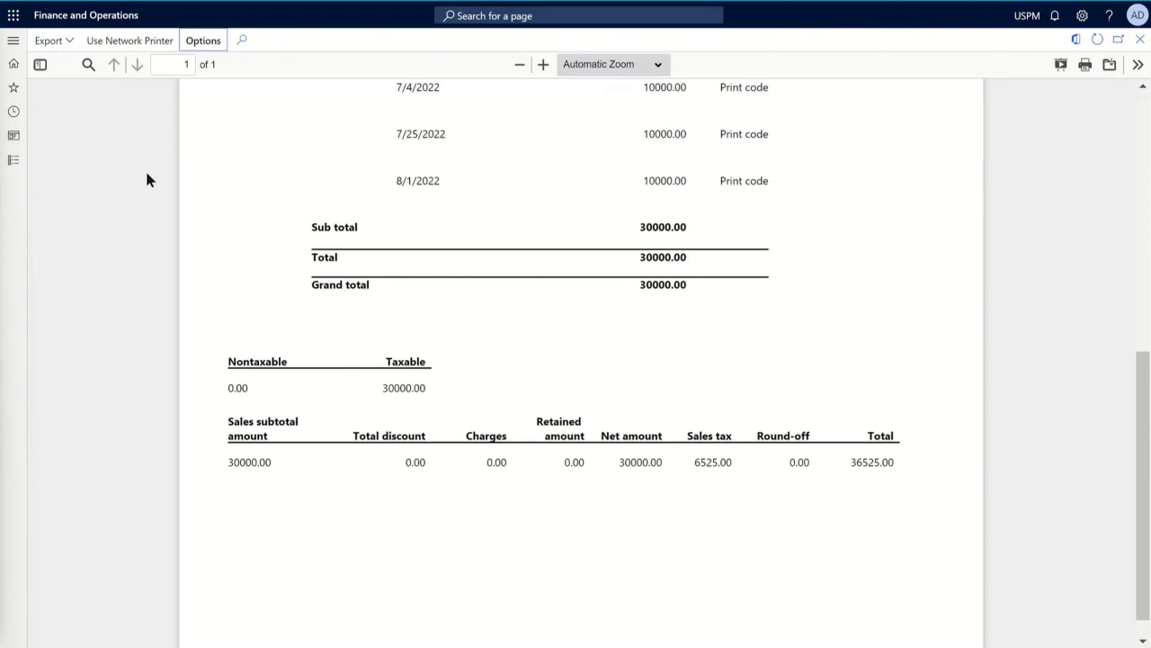
{"action": "scroll", "coordinate": [200, 248], "scroll_direction": "down", "scroll_amount": 1}
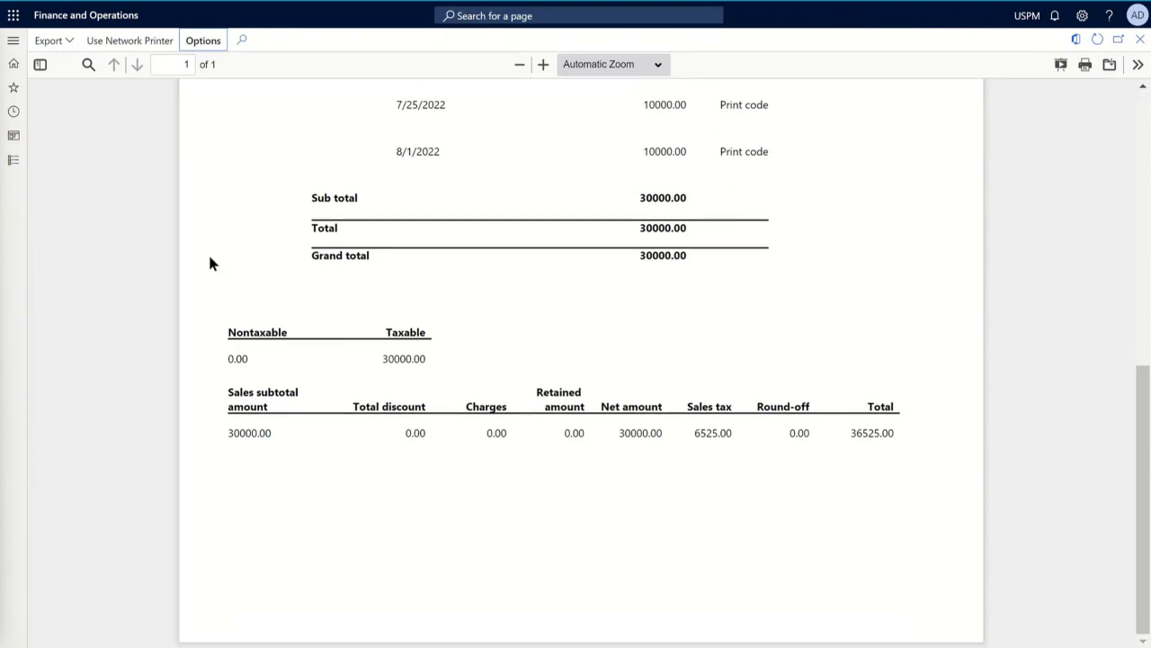
{"action": "scroll", "coordinate": [210, 262], "scroll_direction": "up", "scroll_amount": 6}
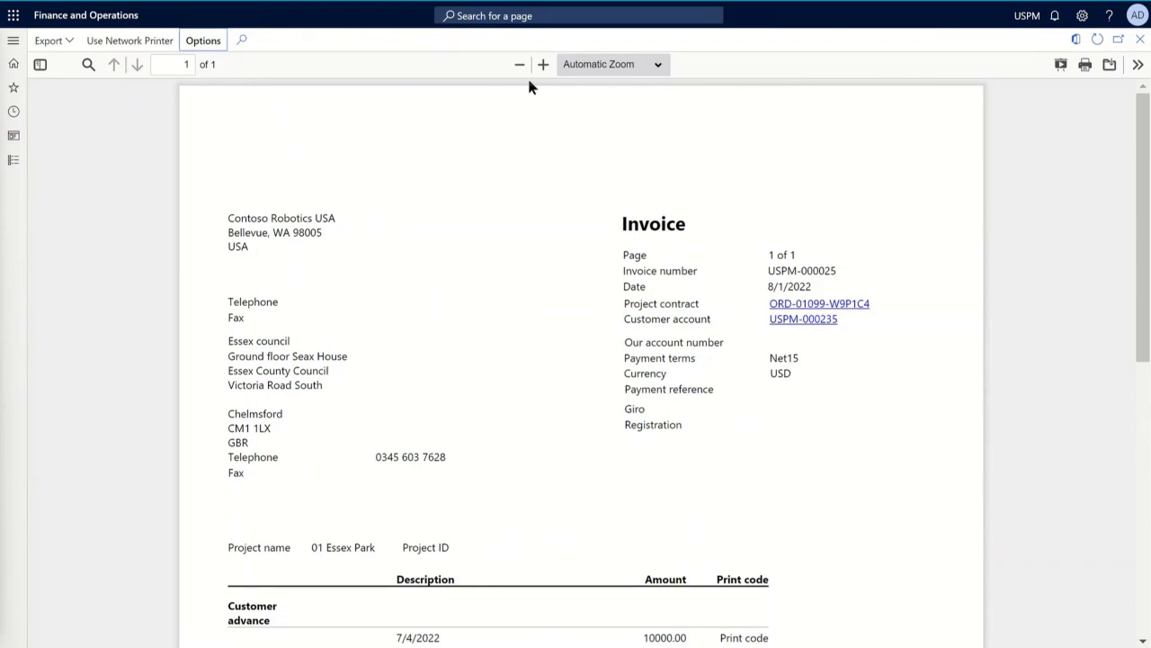
{"action": "left_click", "coordinate": [1140, 39]}
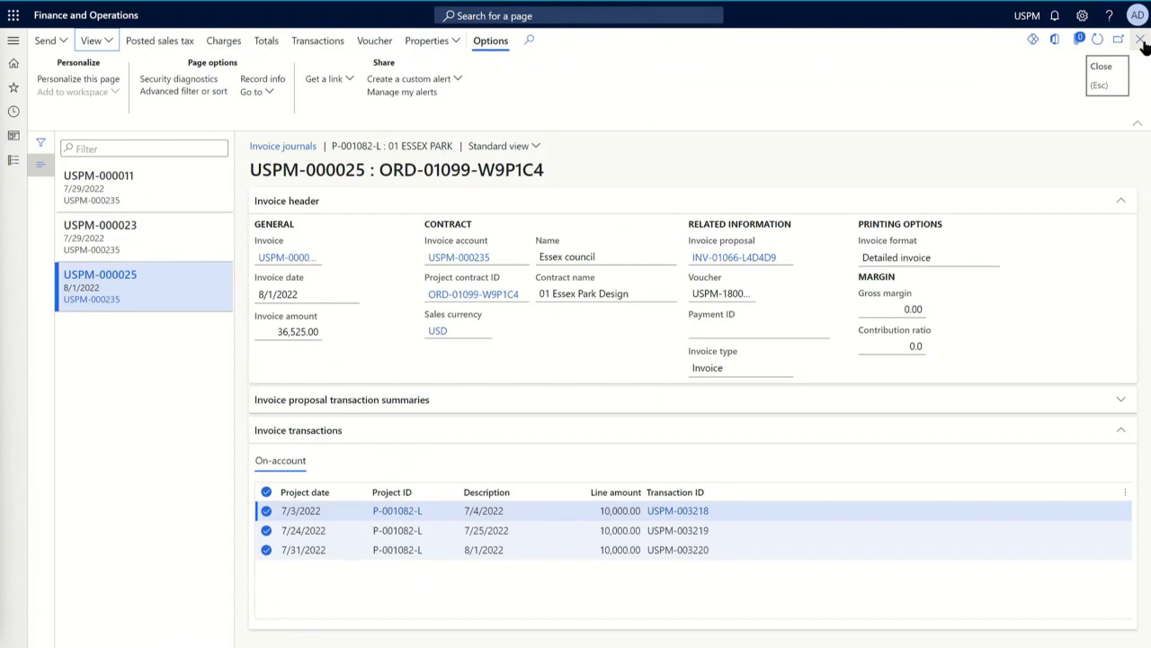
{"action": "left_click", "coordinate": [1140, 39]}
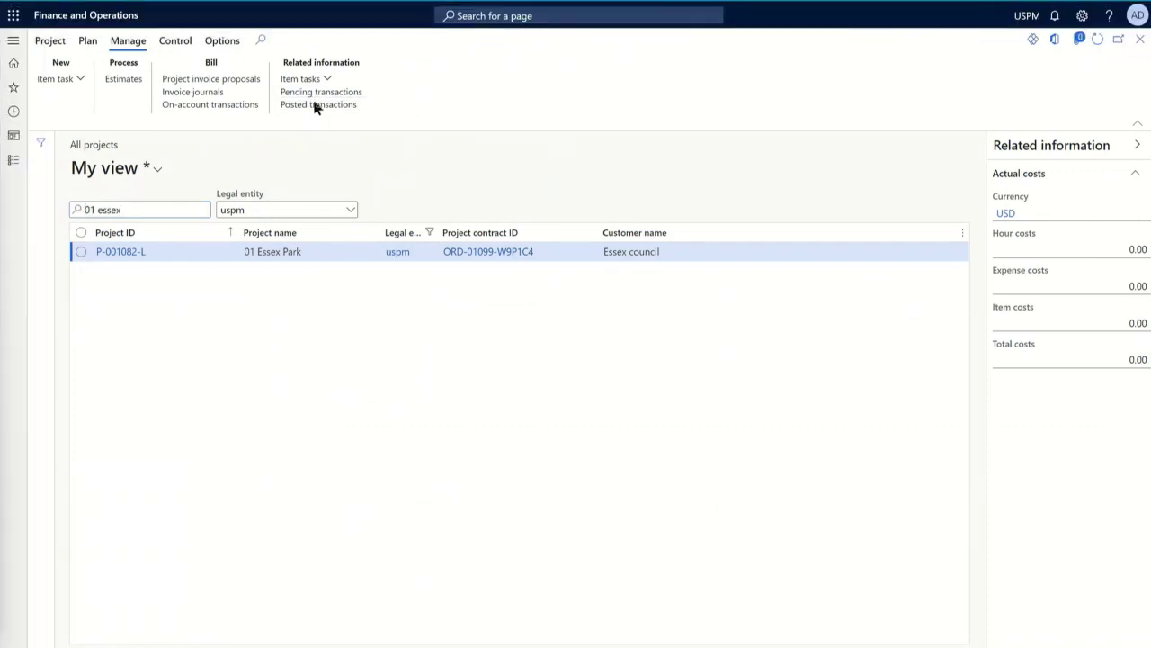
Open the posted transactions of the 01 Essex Park project and select all of its on-account entries for review.
{"action": "left_click", "coordinate": [314, 106]}
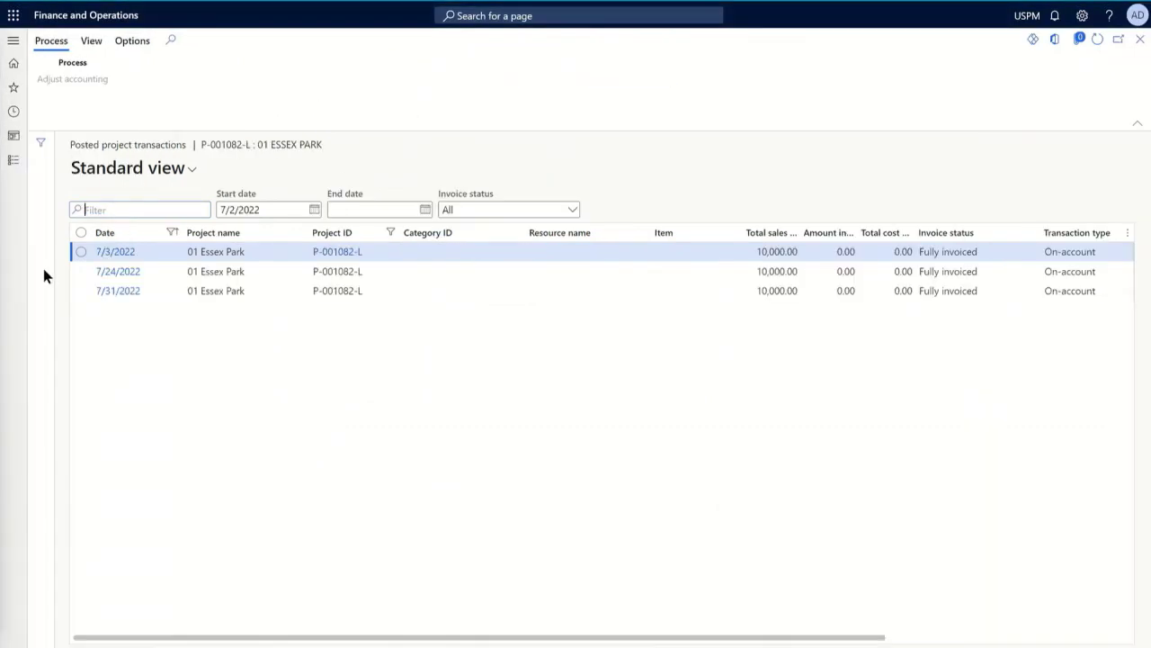
{"action": "left_click", "coordinate": [82, 232]}
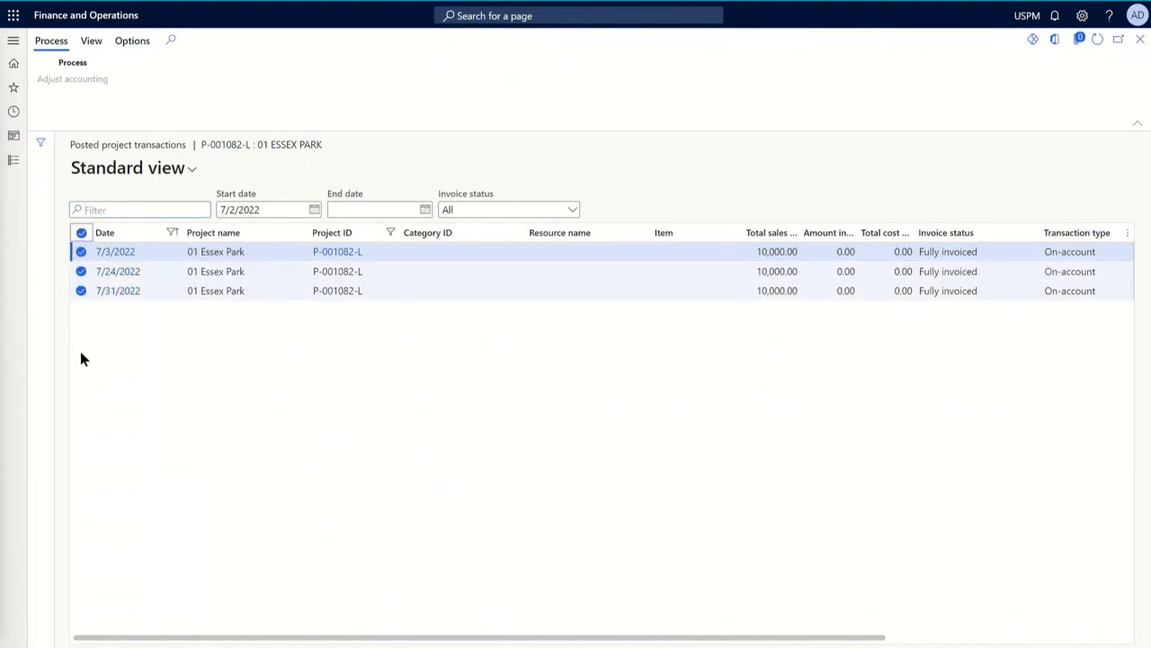
{"action": "key", "text": "F11"}
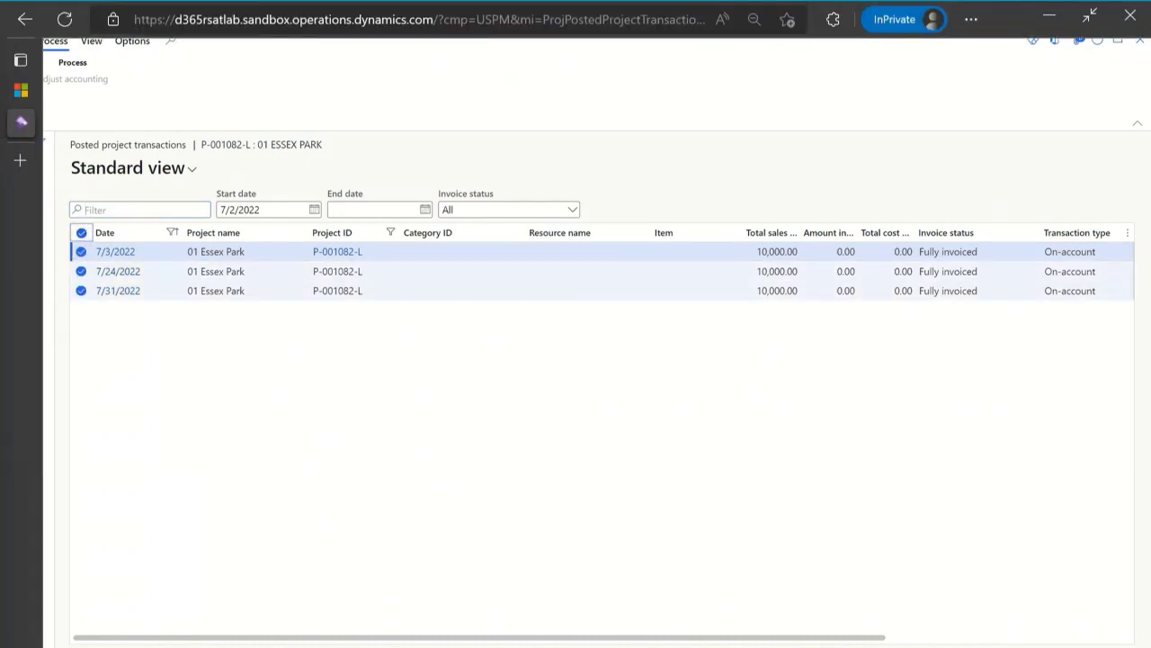
Switch to Project Operations and open the recurring invoice setup in the Settings area.
{"action": "left_click", "coordinate": [21, 90]}
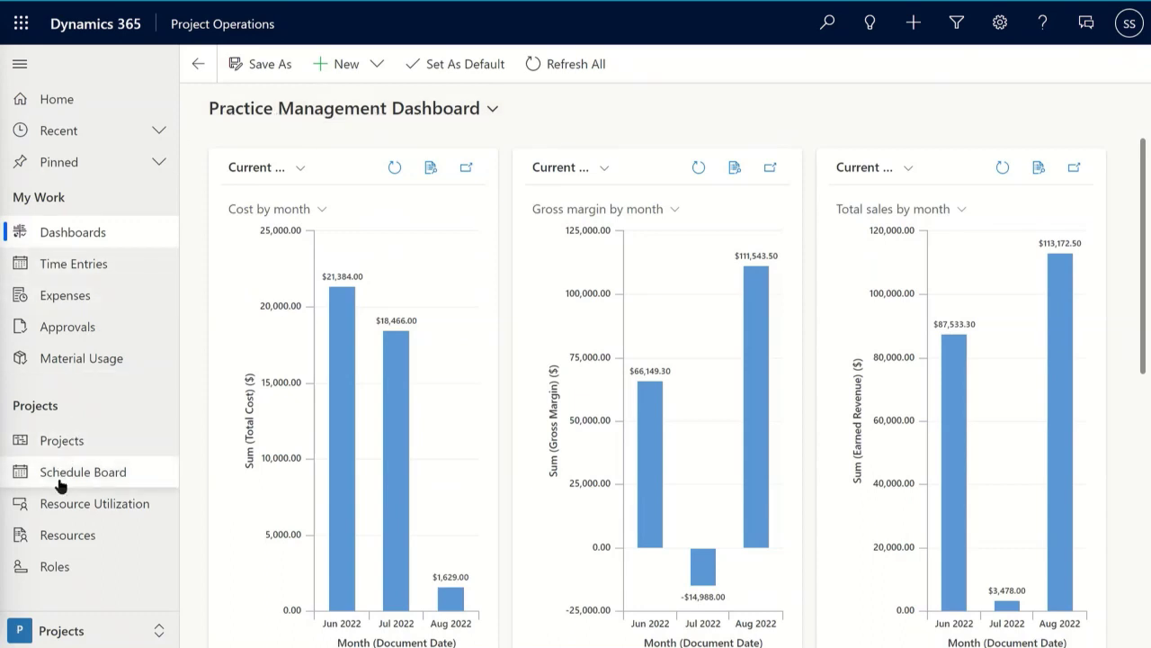
{"action": "left_click", "coordinate": [71, 633]}
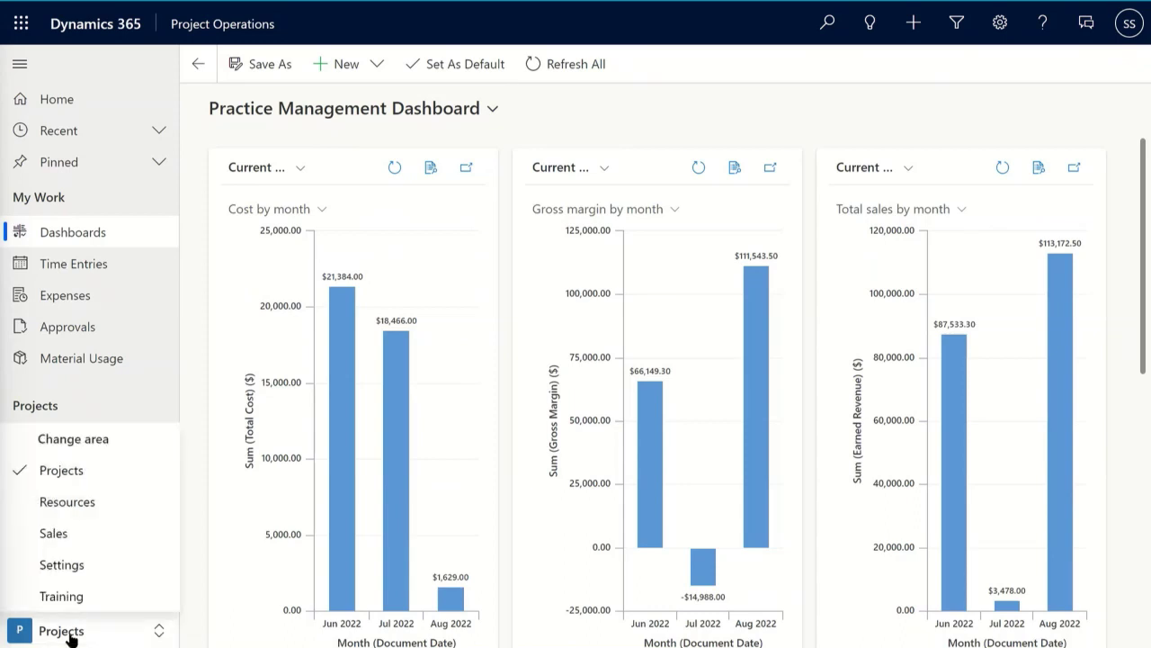
{"action": "left_click", "coordinate": [61, 564]}
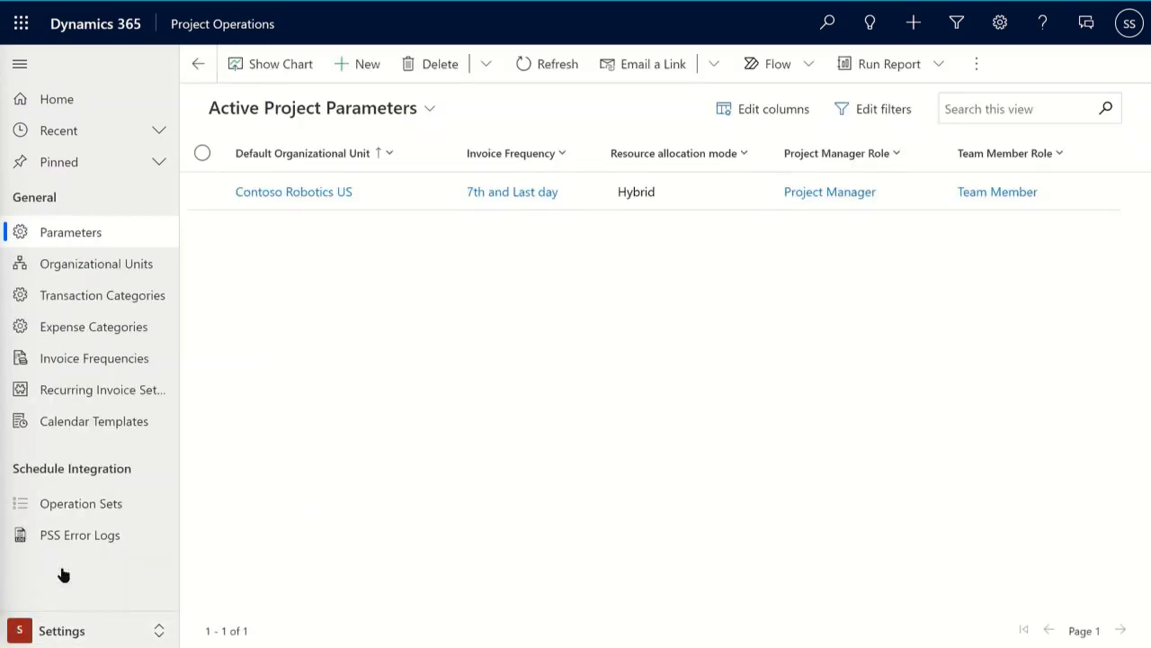
{"action": "left_click", "coordinate": [79, 389]}
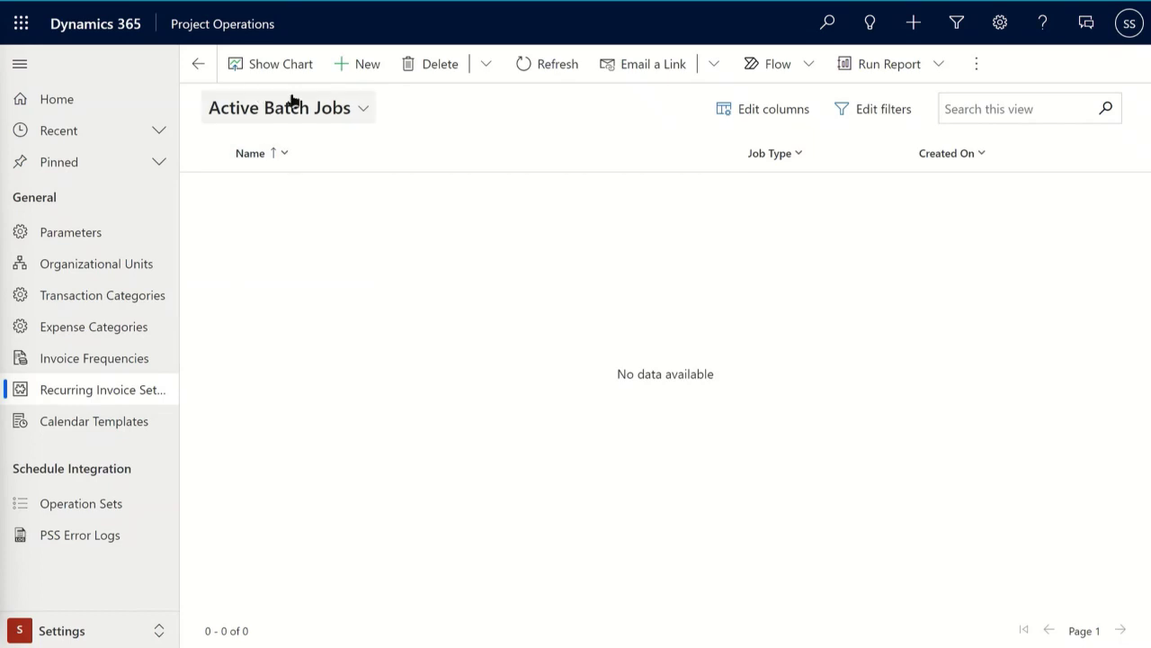
Create and save an active batch job named "Project operations create invoices" with a Daily frequency.
{"action": "left_click", "coordinate": [360, 64]}
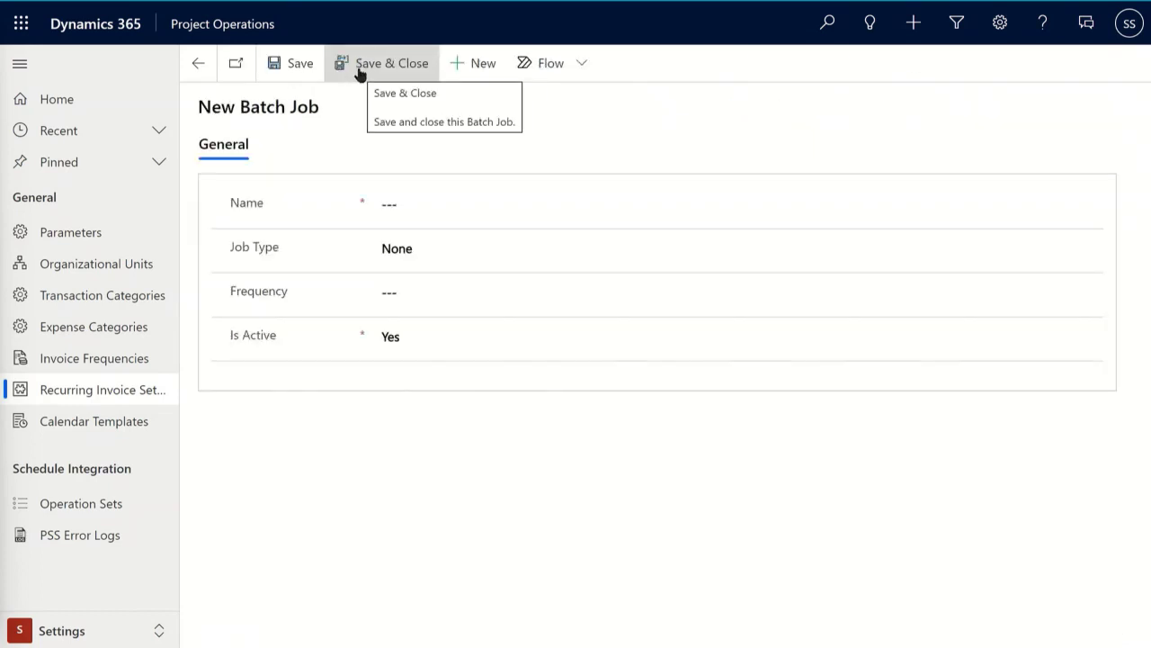
{"action": "left_click", "coordinate": [433, 212]}
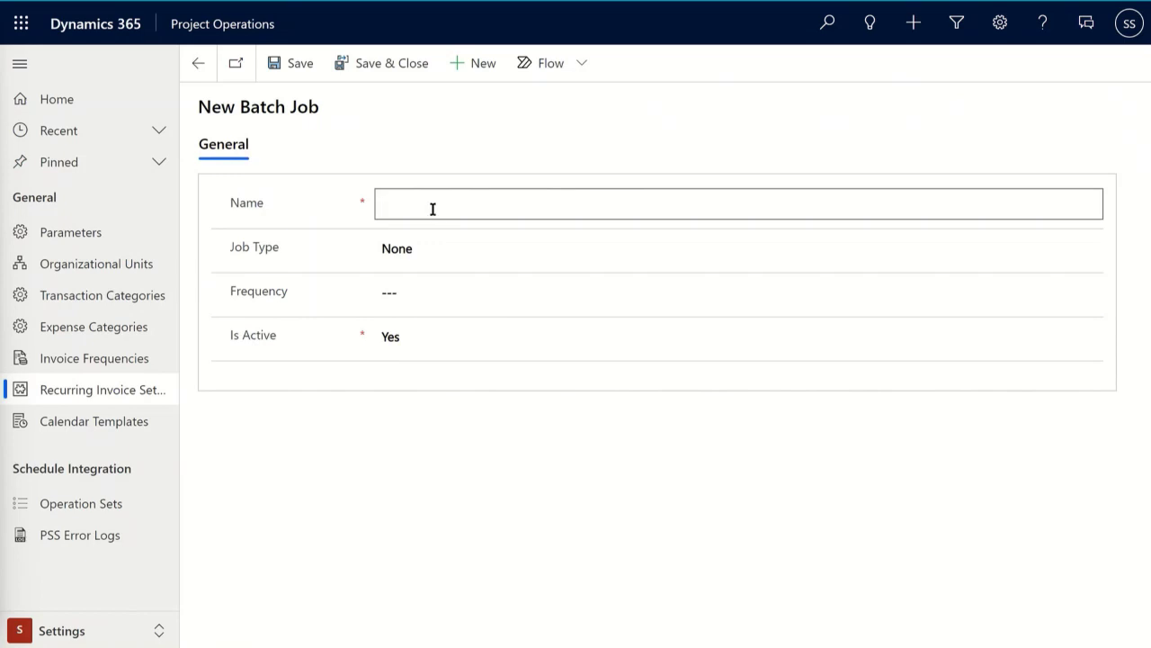
{"action": "type", "text": "Project operations create invoices"}
{"action": "left_click_drag", "start_coordinate": [488, 204], "coordinate": [592, 202]}
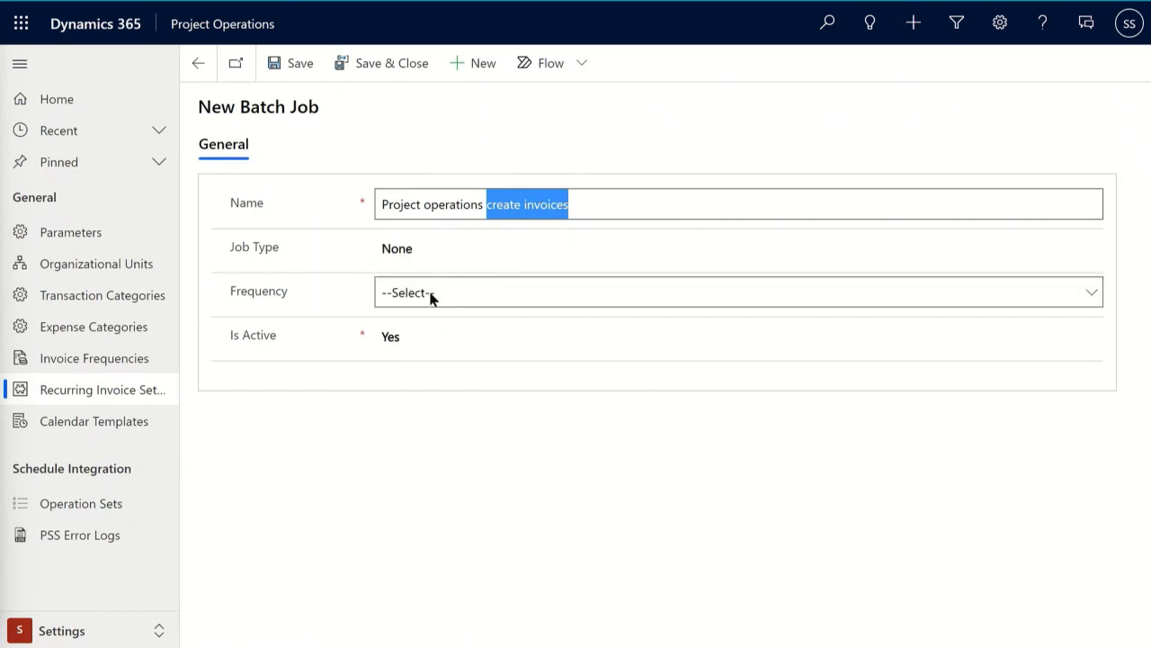
{"action": "left_click", "coordinate": [430, 294]}
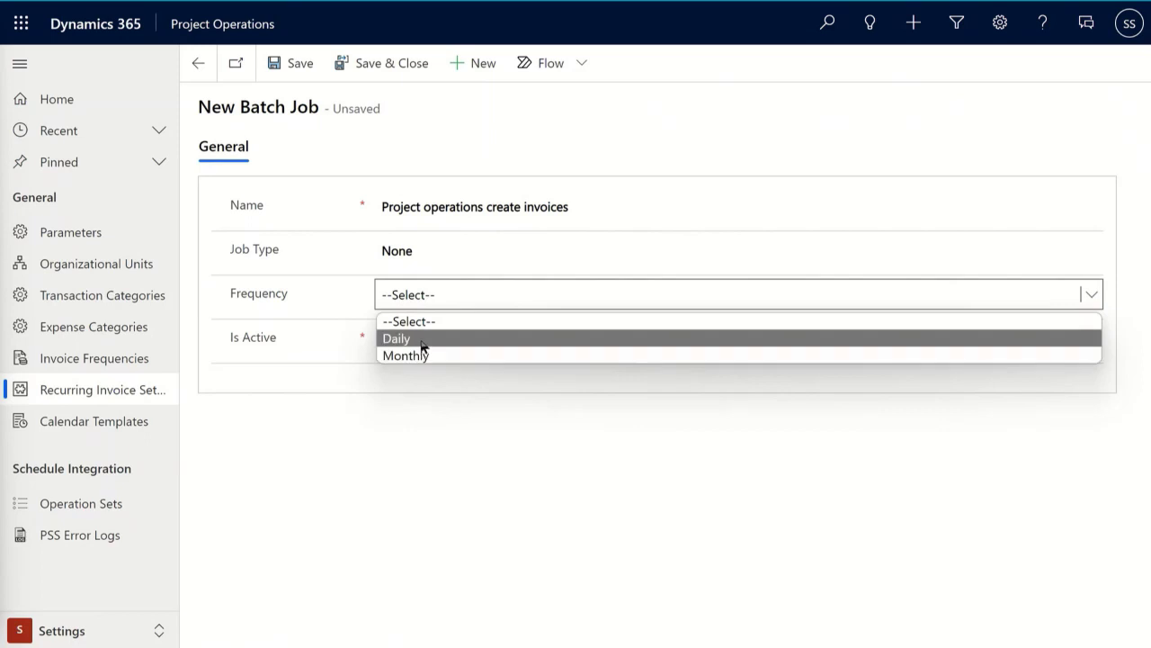
{"action": "left_click", "coordinate": [420, 340]}
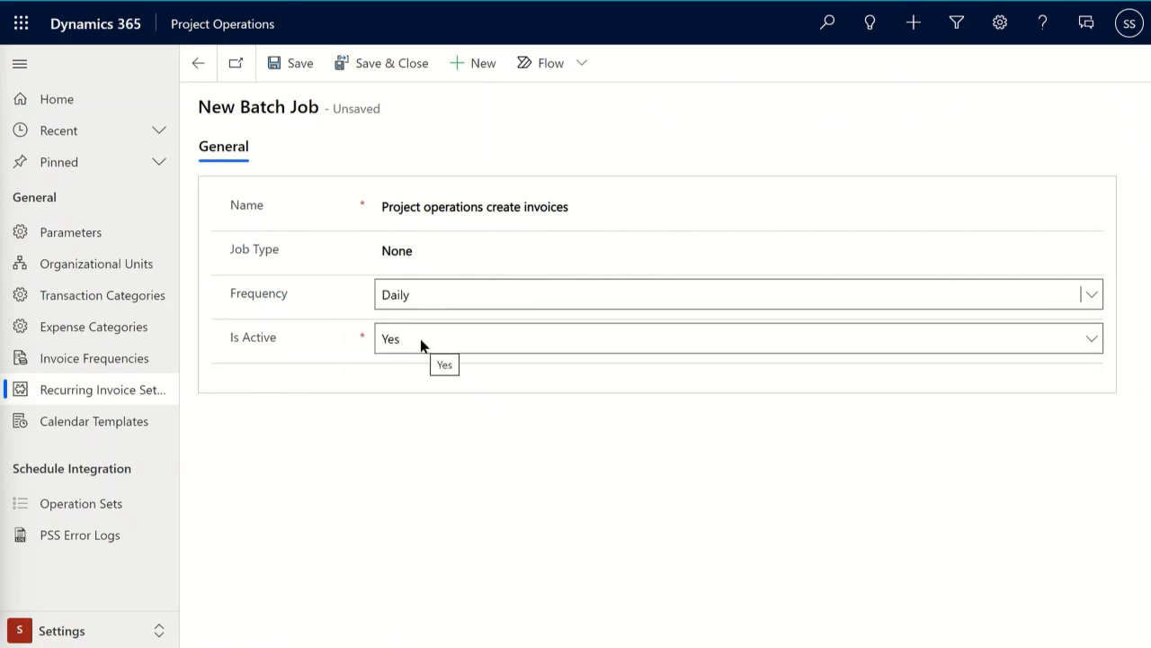
{"action": "left_click", "coordinate": [298, 65]}
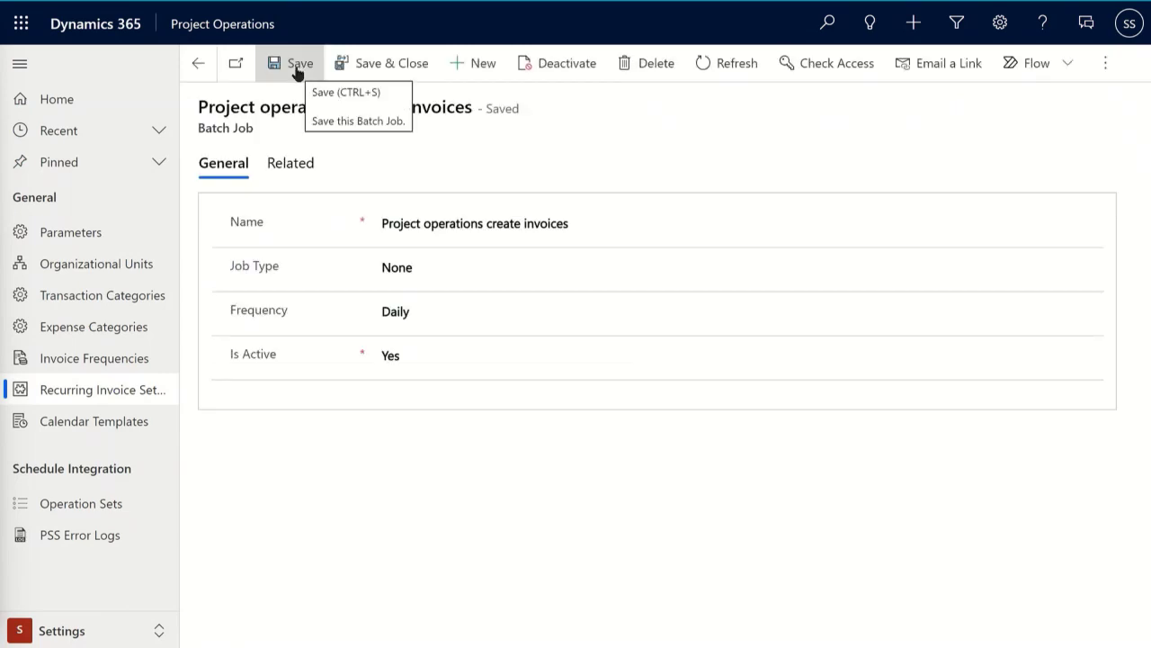
Run the Project Service - ProcessRunCaller workflow on the batch job and open its background processes.
{"action": "left_click", "coordinate": [1052, 76]}
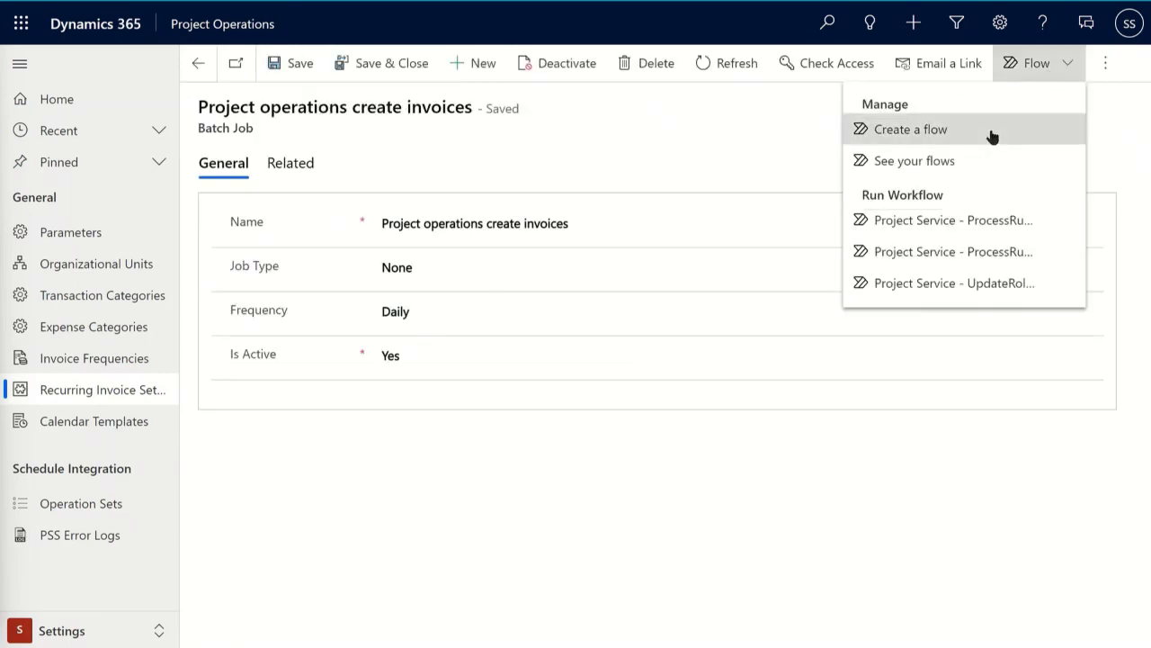
{"action": "left_click", "coordinate": [892, 223]}
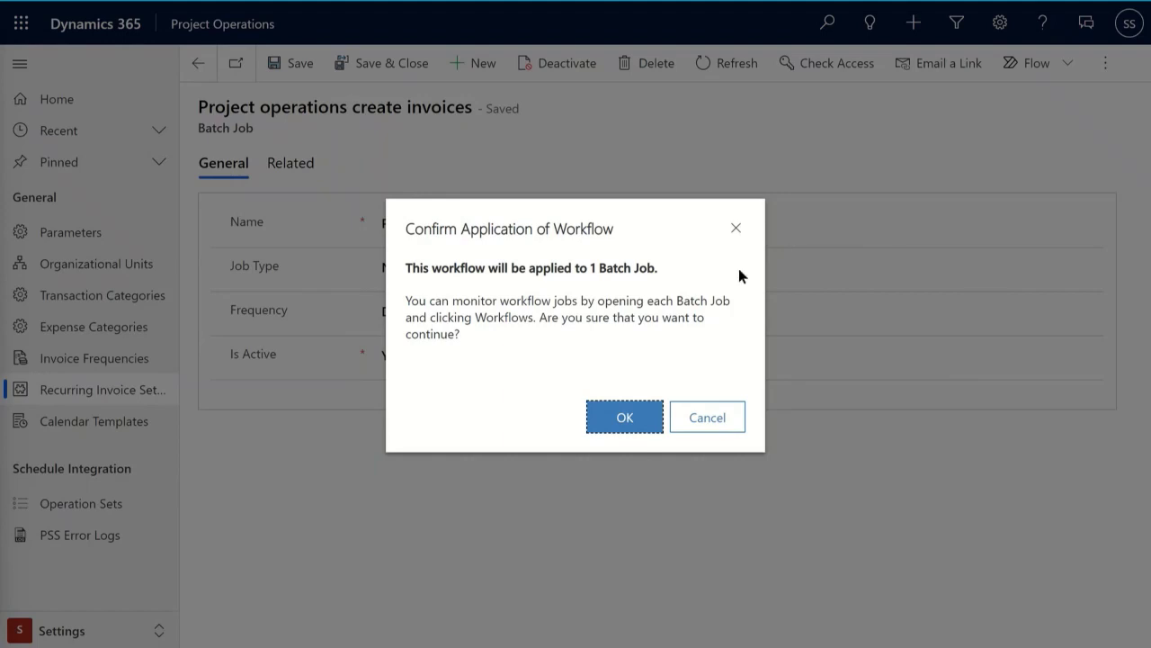
{"action": "left_click", "coordinate": [635, 423]}
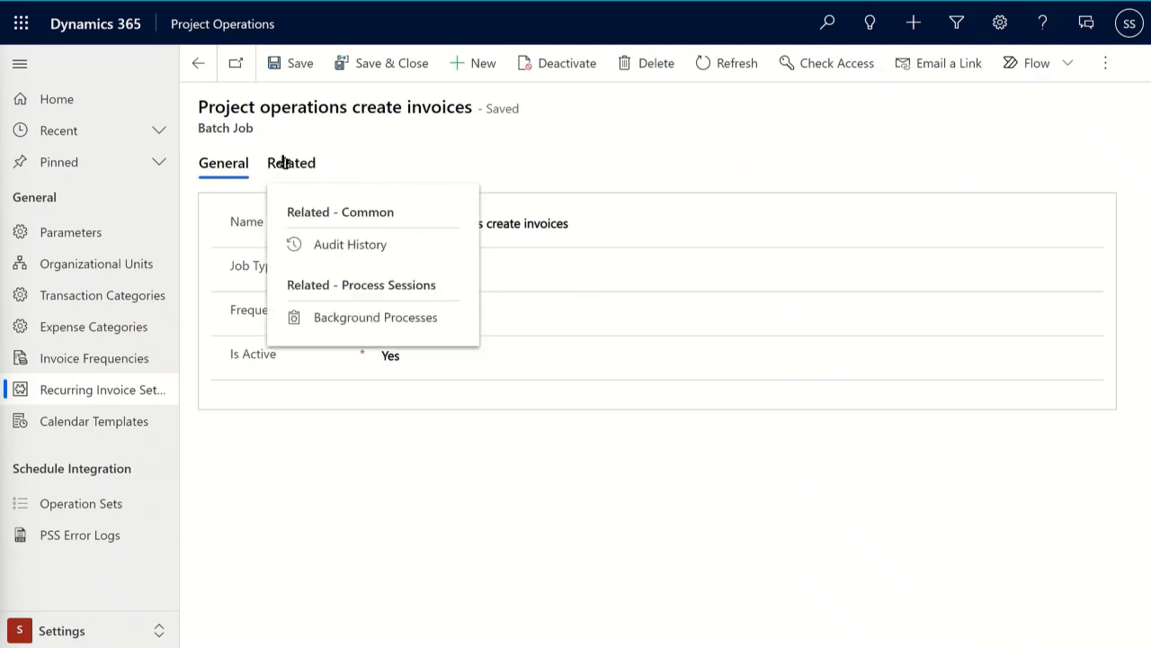
{"action": "left_click", "coordinate": [428, 325]}
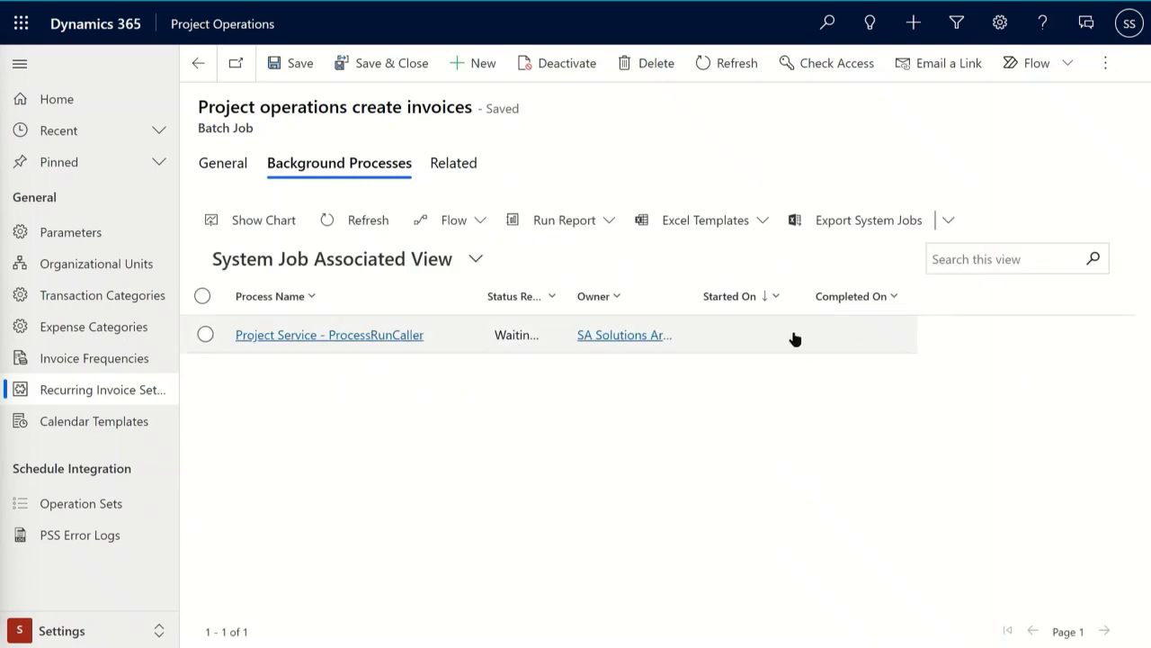
Switch to Finance and Operations and open the periodic Import from staging table job in Project management and accounting.
{"action": "mouse_move", "coordinate": [1, 227]}
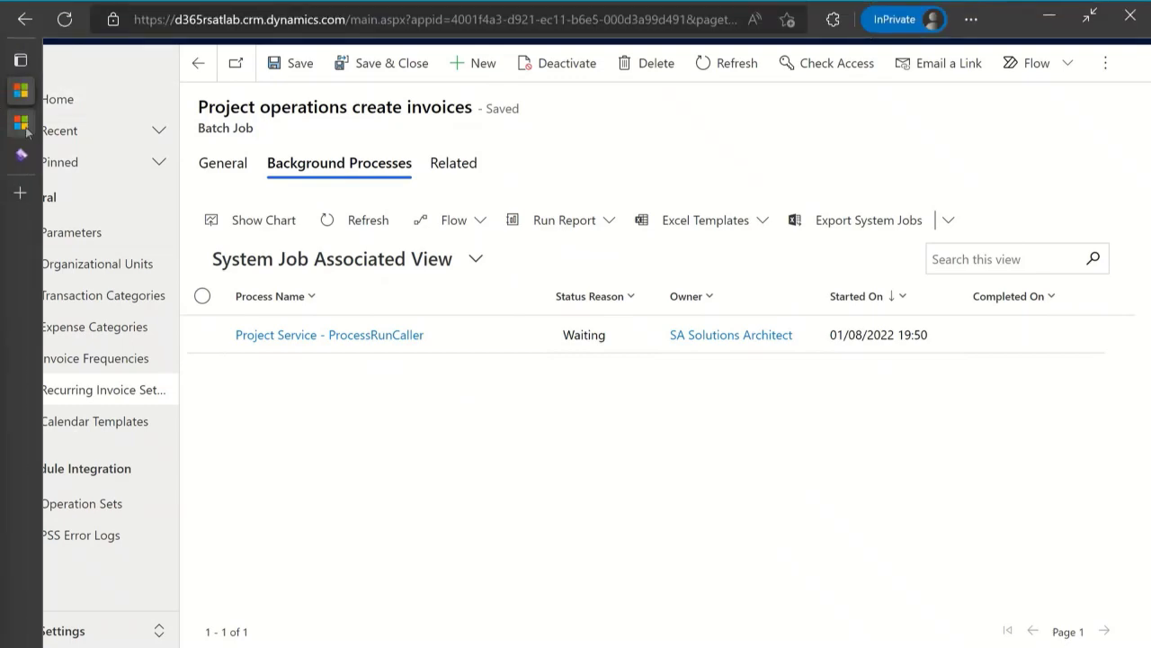
{"action": "mouse_move", "coordinate": [22, 155]}
{"action": "left_click", "coordinate": [86, 156]}
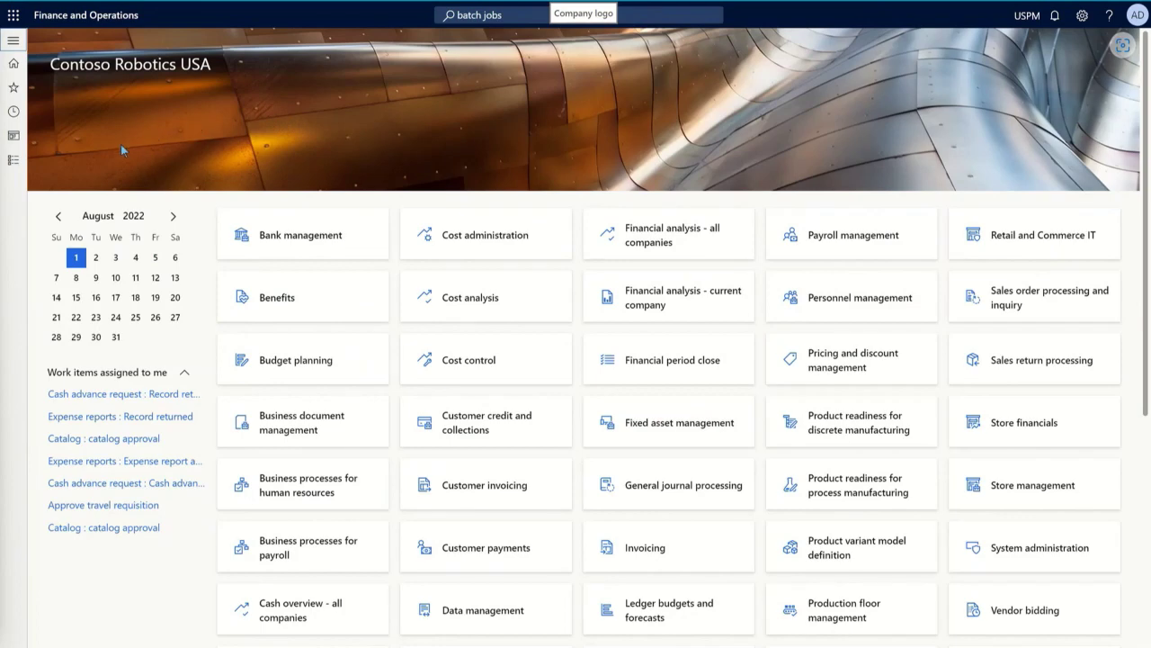
{"action": "left_click", "coordinate": [12, 162]}
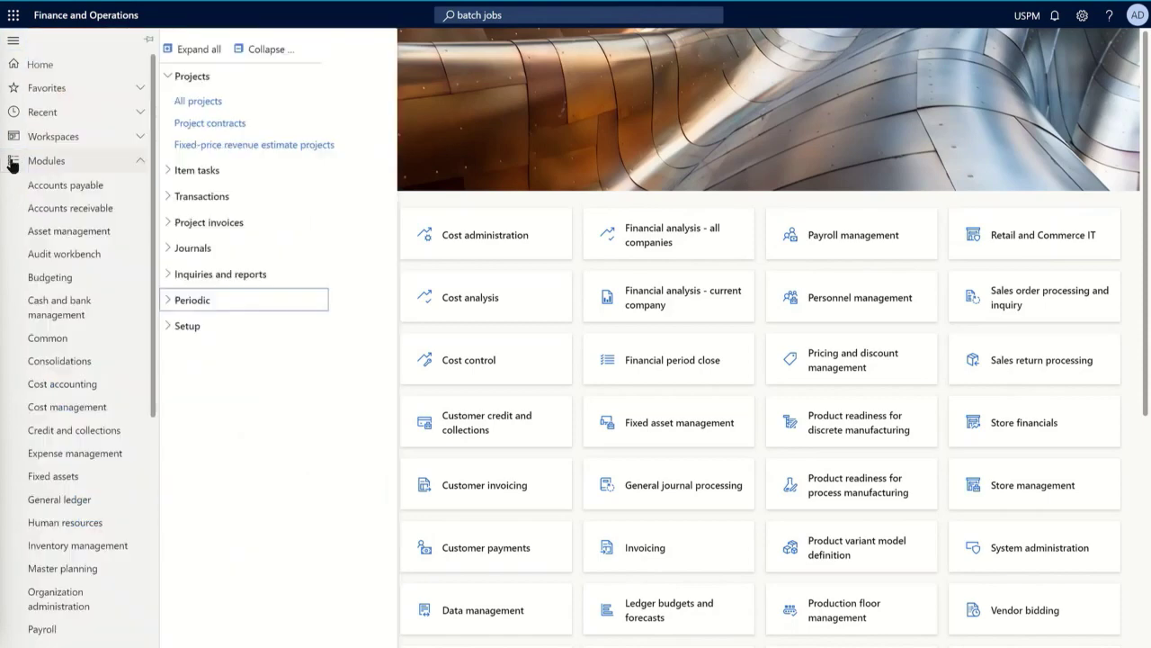
{"action": "scroll", "coordinate": [63, 305], "scroll_direction": "down", "scroll_amount": 5}
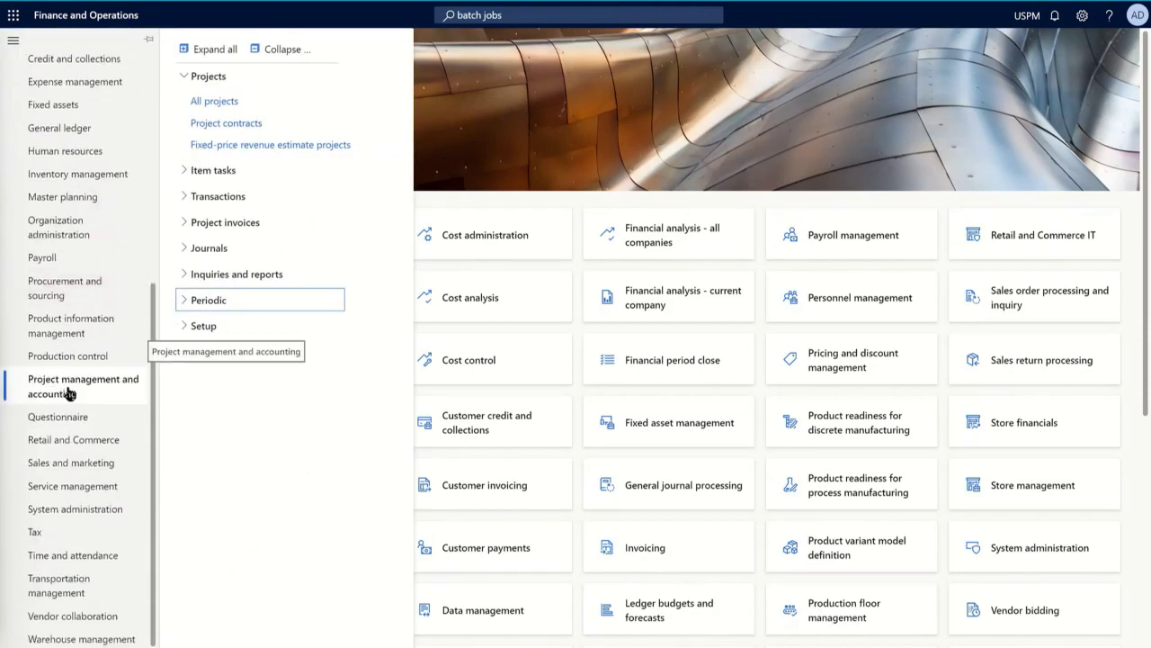
{"action": "left_click", "coordinate": [247, 300]}
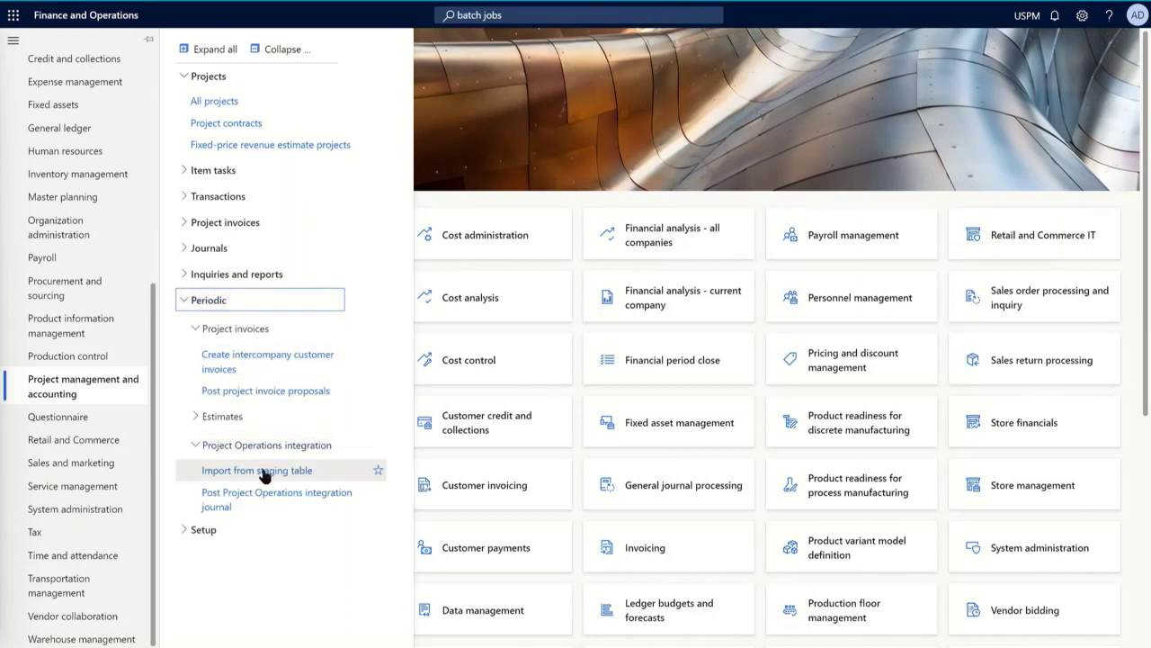
{"action": "left_click", "coordinate": [361, 470]}
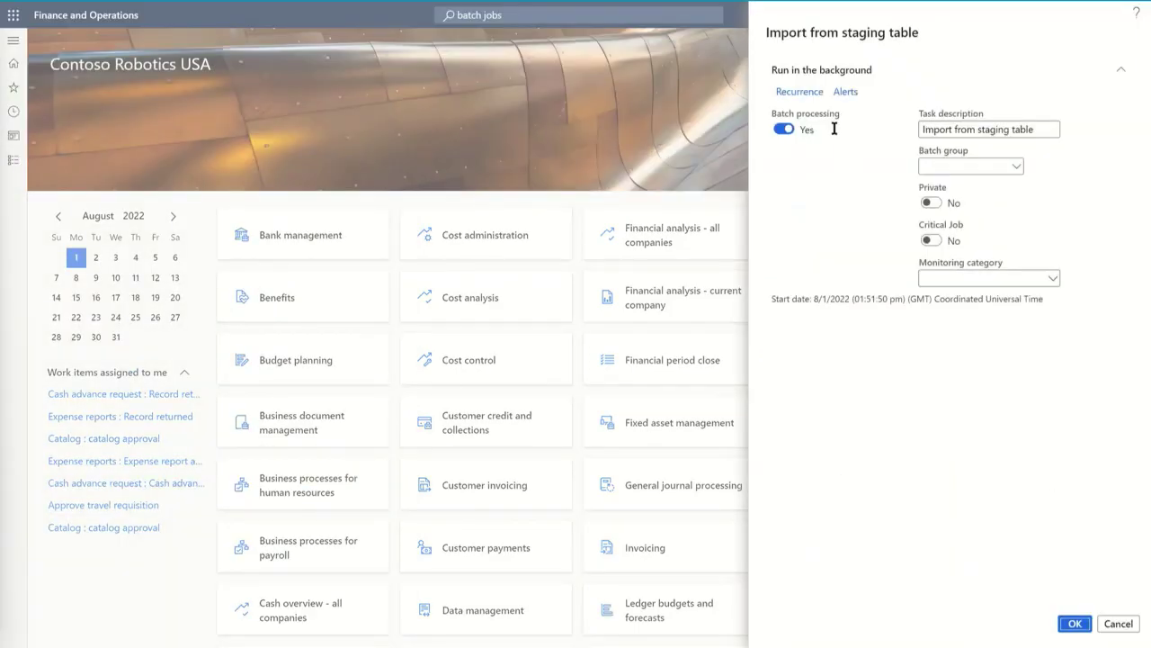
Prefix the import job's task description with "ProjOps:" and submit it to recur every 10 minutes with no end date.
{"action": "left_click", "coordinate": [945, 133]}
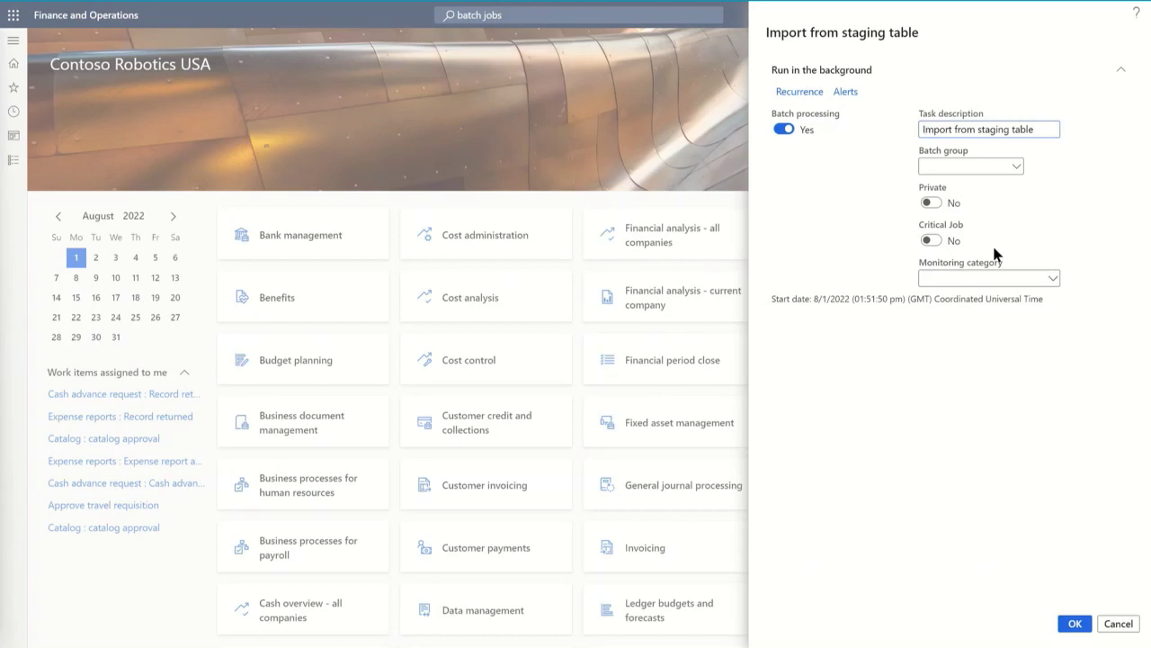
{"action": "type", "text": "ProjOps:"}
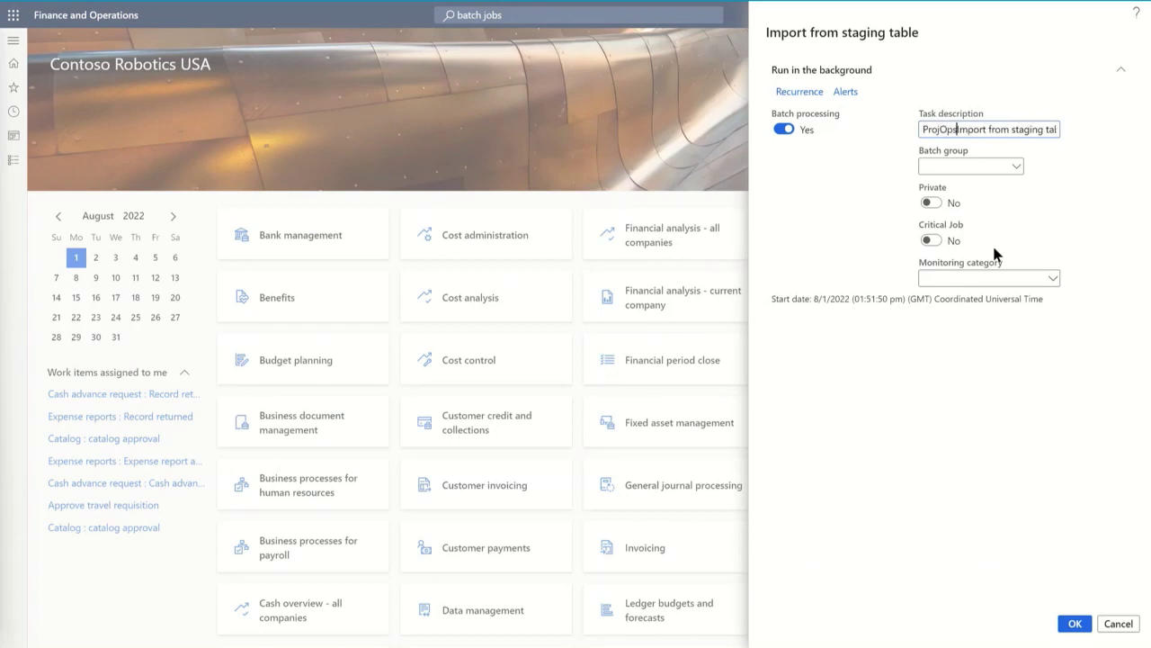
{"action": "left_click", "coordinate": [814, 93]}
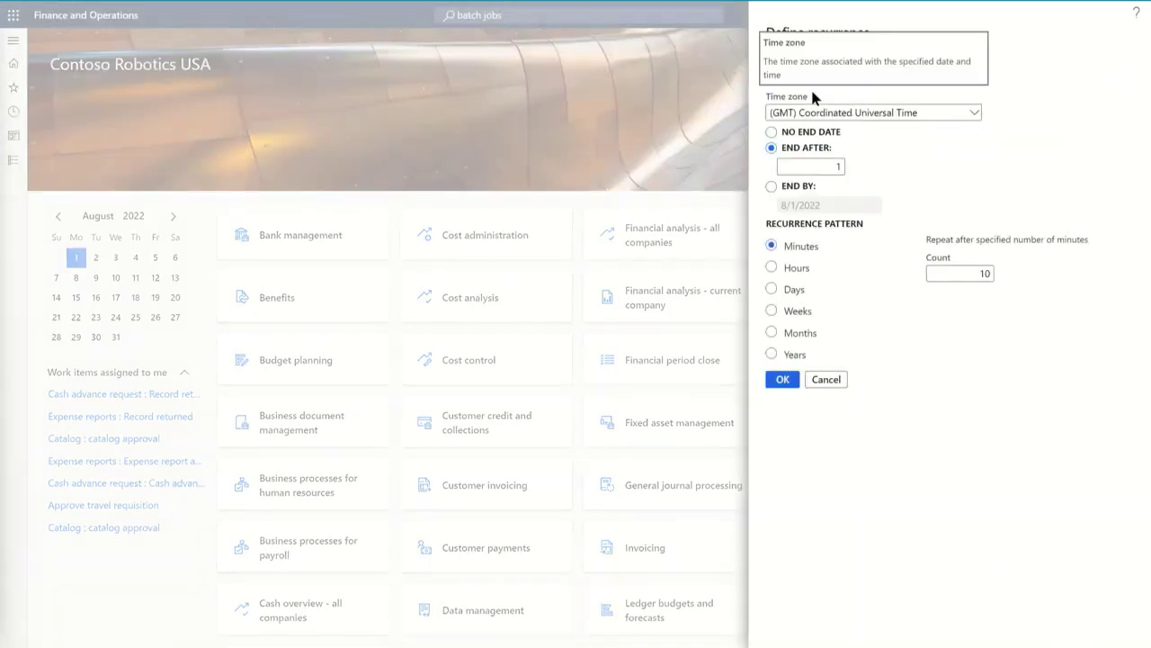
{"action": "left_click", "coordinate": [803, 130]}
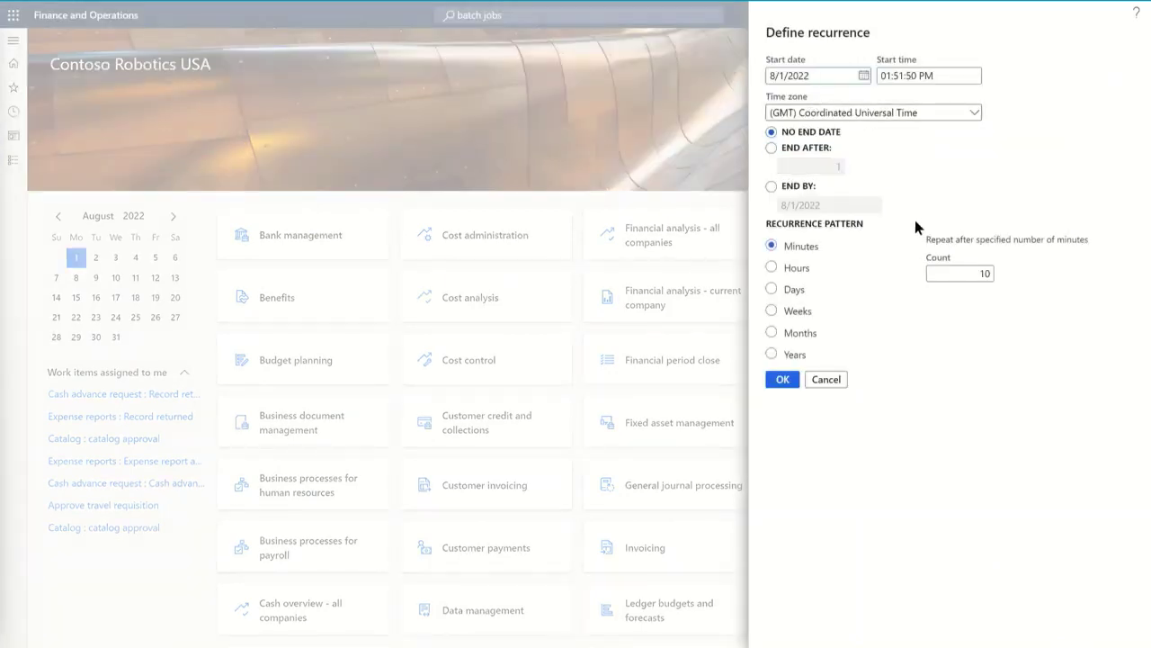
{"action": "left_click", "coordinate": [950, 270]}
{"action": "left_click", "coordinate": [784, 379]}
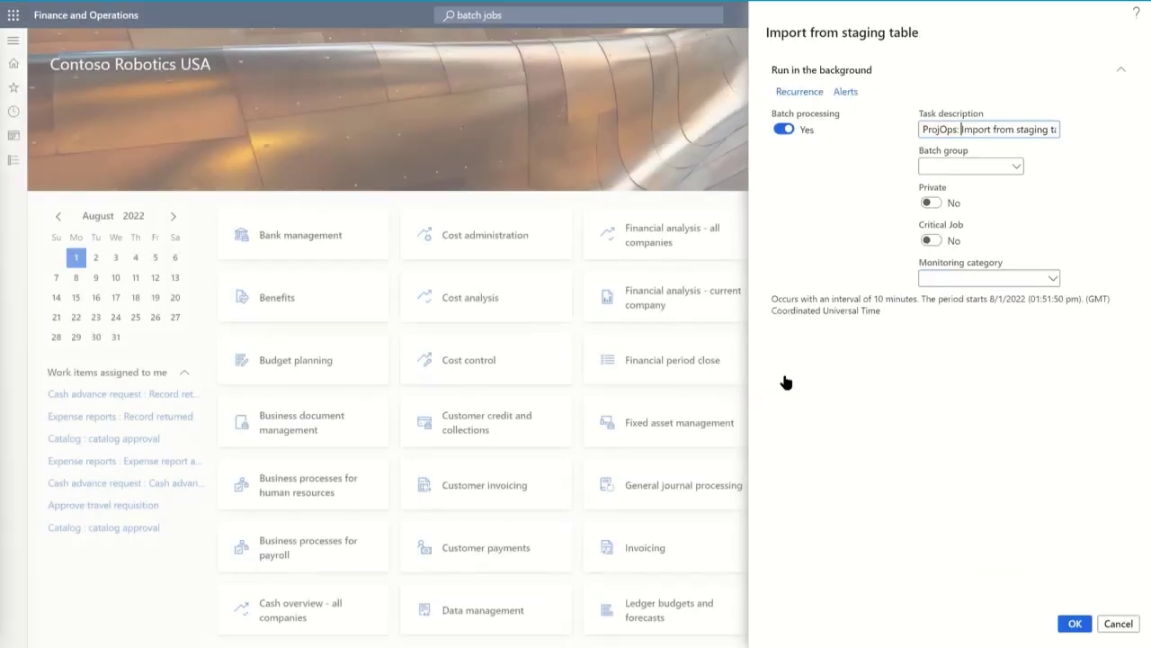
{"action": "left_click", "coordinate": [1078, 622]}
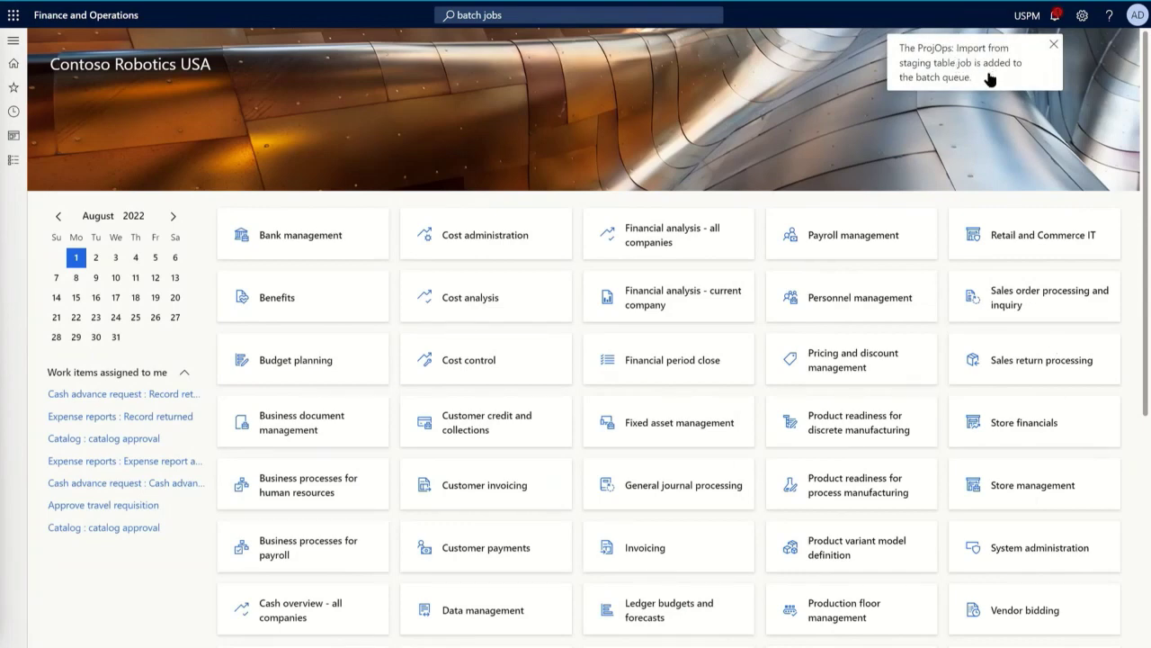
Open the Post Project Operations integration journal job and prefix its task description with "ProjOps:".
{"action": "left_click", "coordinate": [16, 161]}
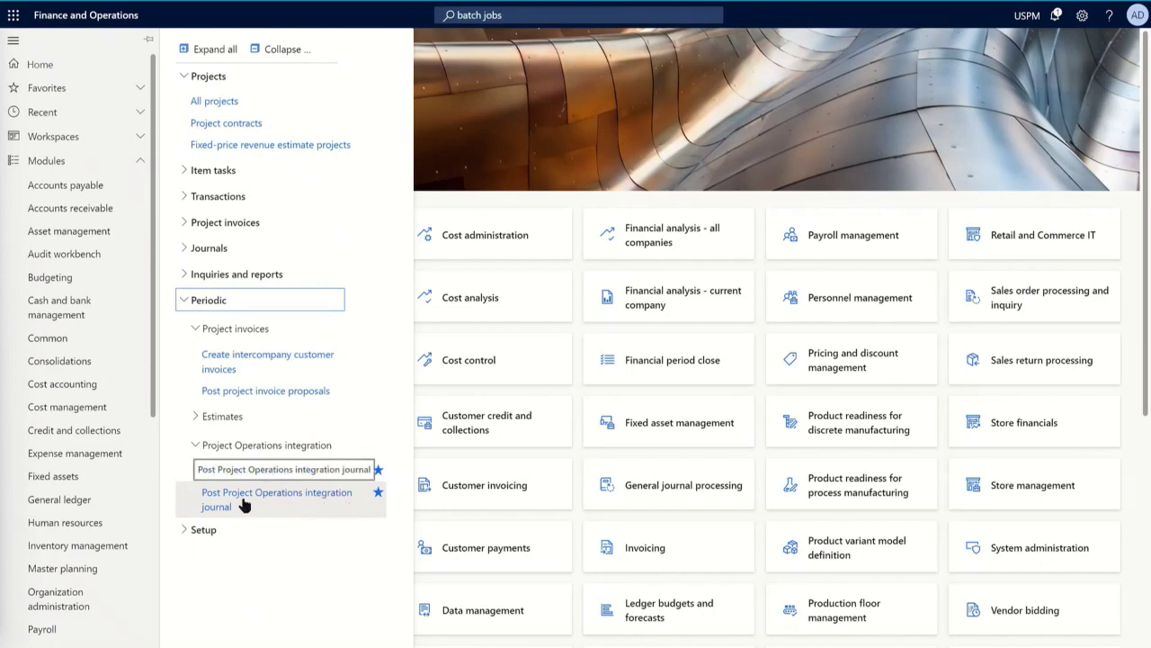
{"action": "left_click", "coordinate": [291, 500]}
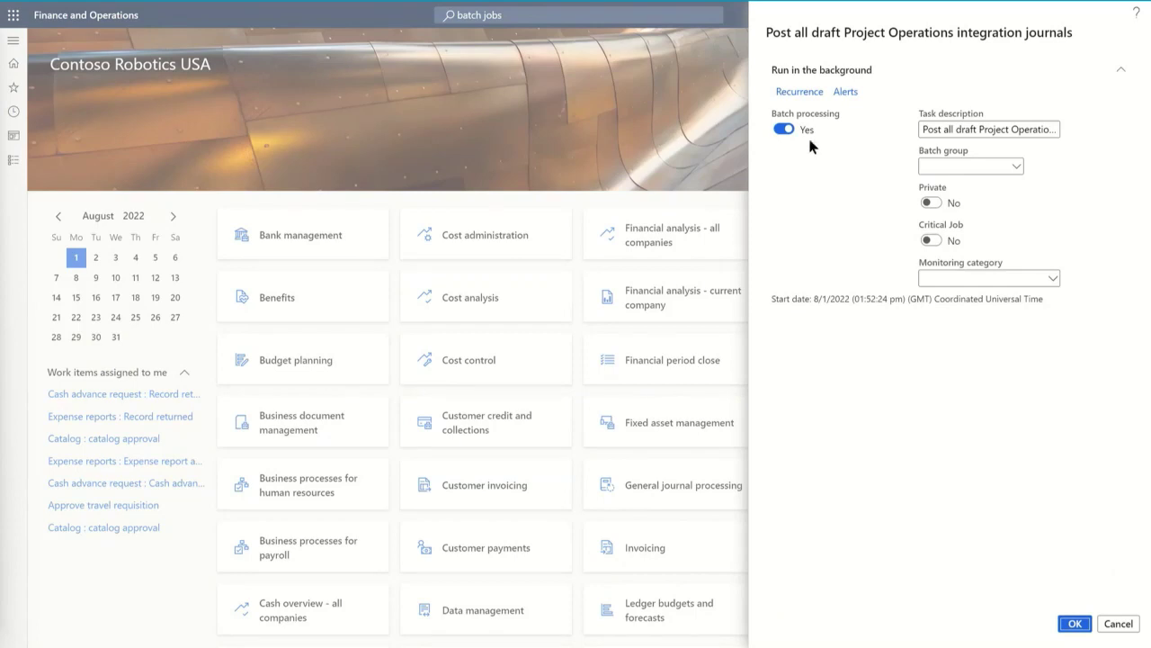
{"action": "left_click", "coordinate": [922, 129]}
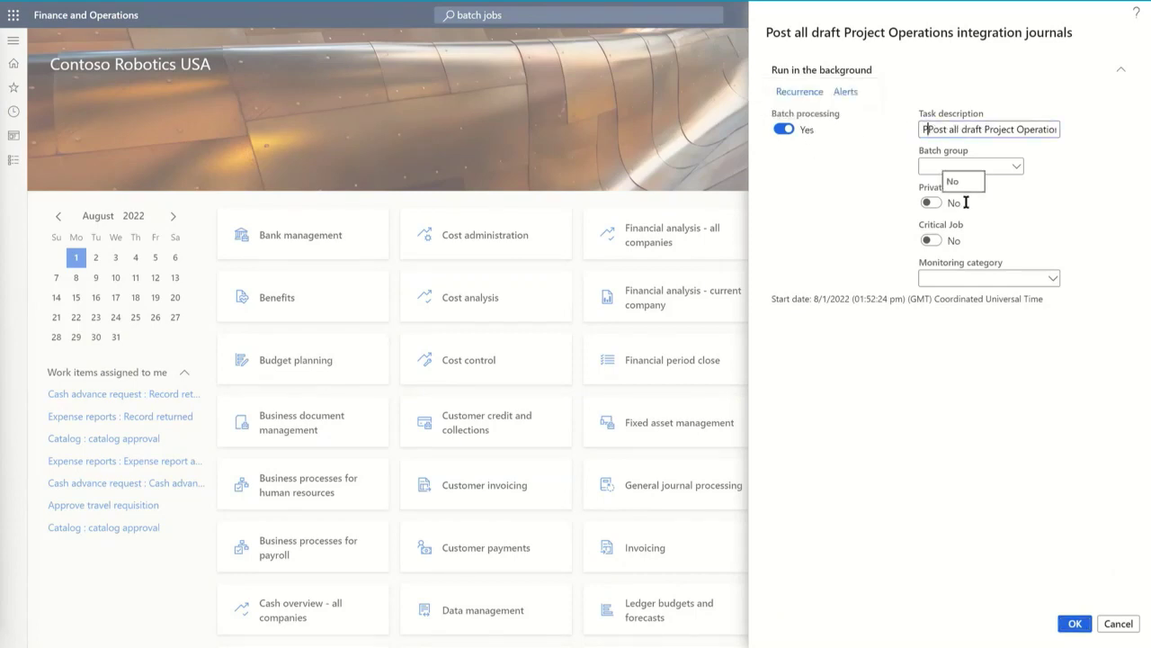
{"action": "type", "text": "ProjOps:"}
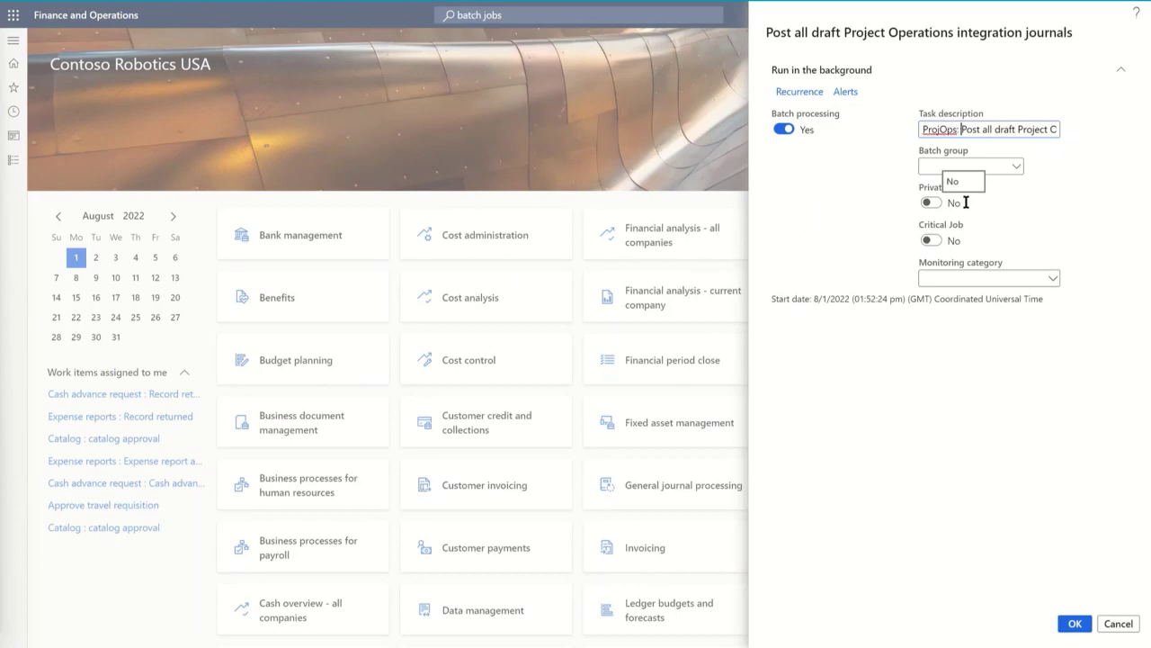
Set the journal posting job to recur every 10 minutes with no end date and submit it for batch processing.
{"action": "left_click", "coordinate": [799, 93]}
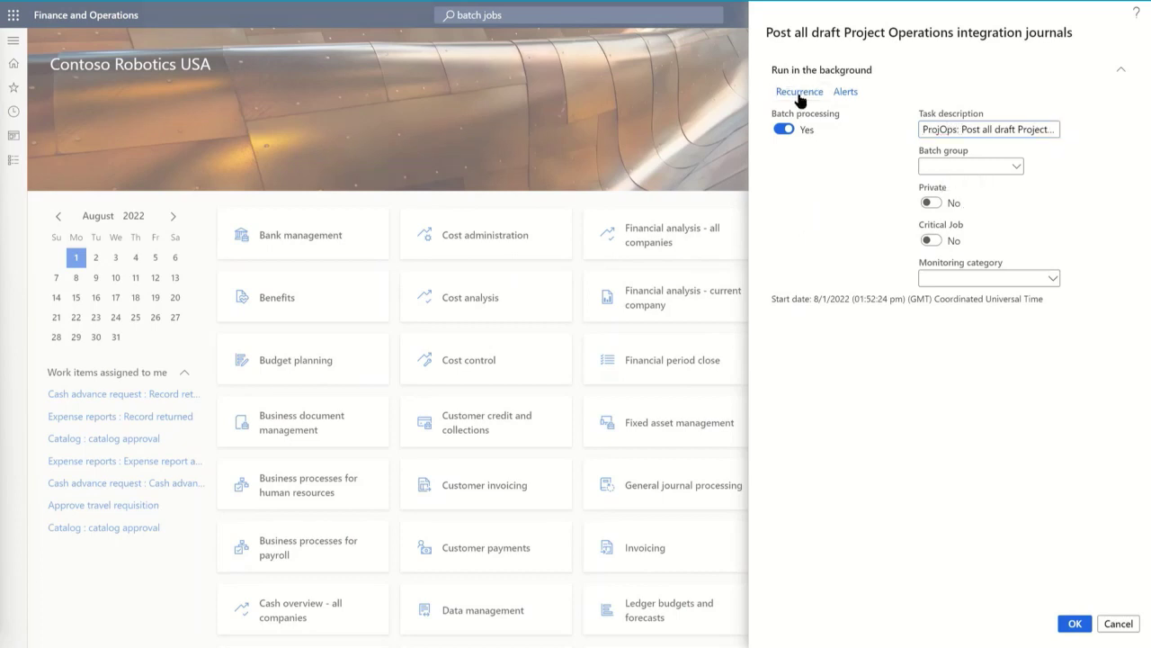
{"action": "left_click", "coordinate": [771, 132]}
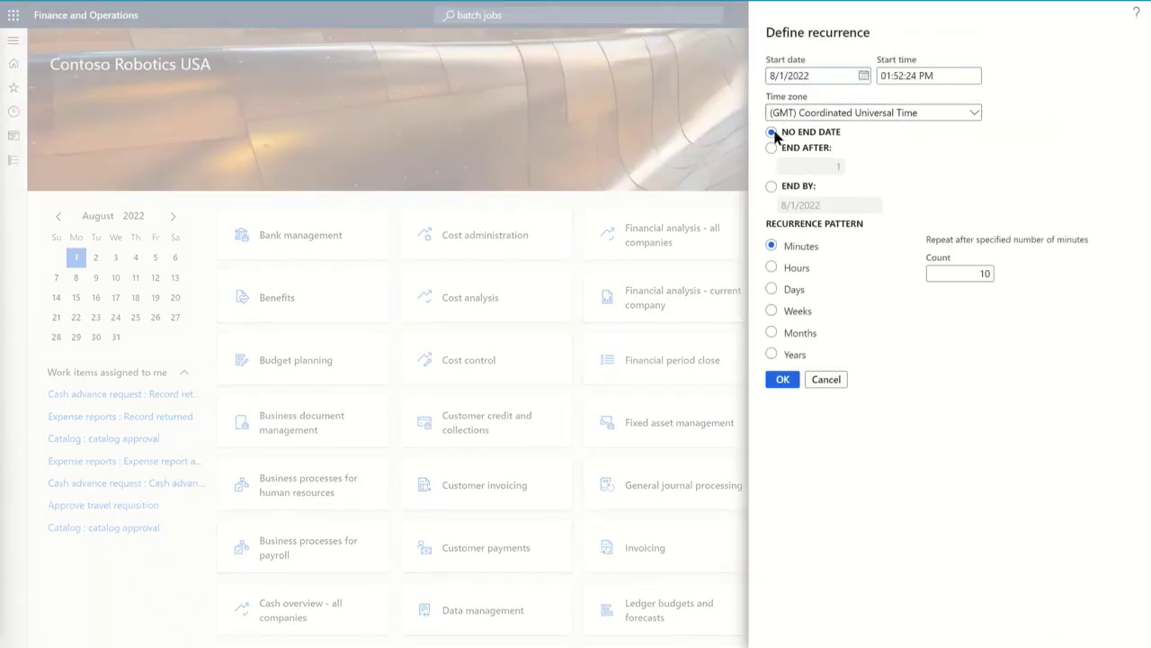
{"action": "left_click", "coordinate": [946, 275]}
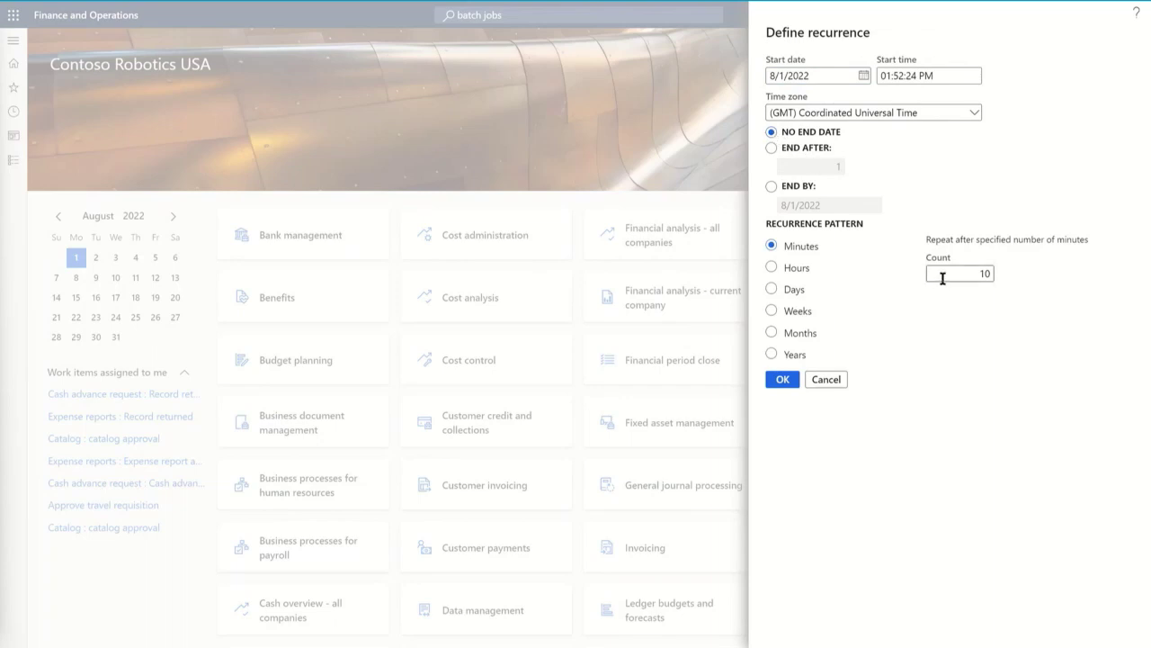
{"action": "left_click", "coordinate": [794, 382]}
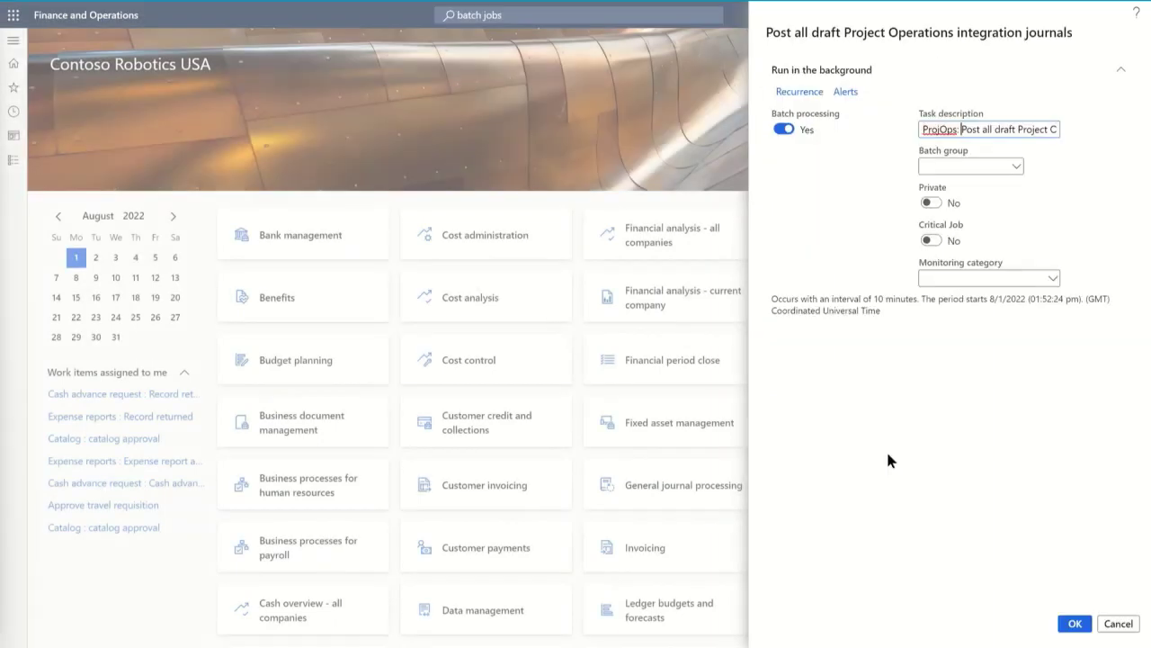
{"action": "left_click", "coordinate": [1075, 624]}
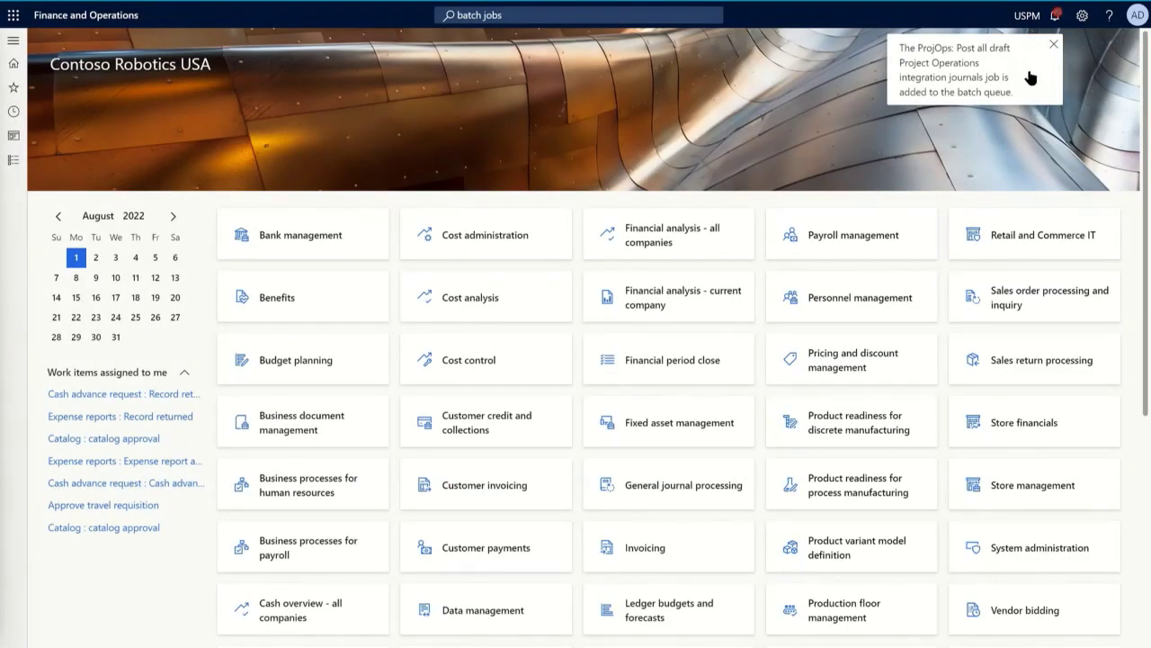
Open the periodic Post project invoice proposals job, enable late selection without invoice printing, and accept the invoice proposal status query.
{"action": "left_click", "coordinate": [14, 160]}
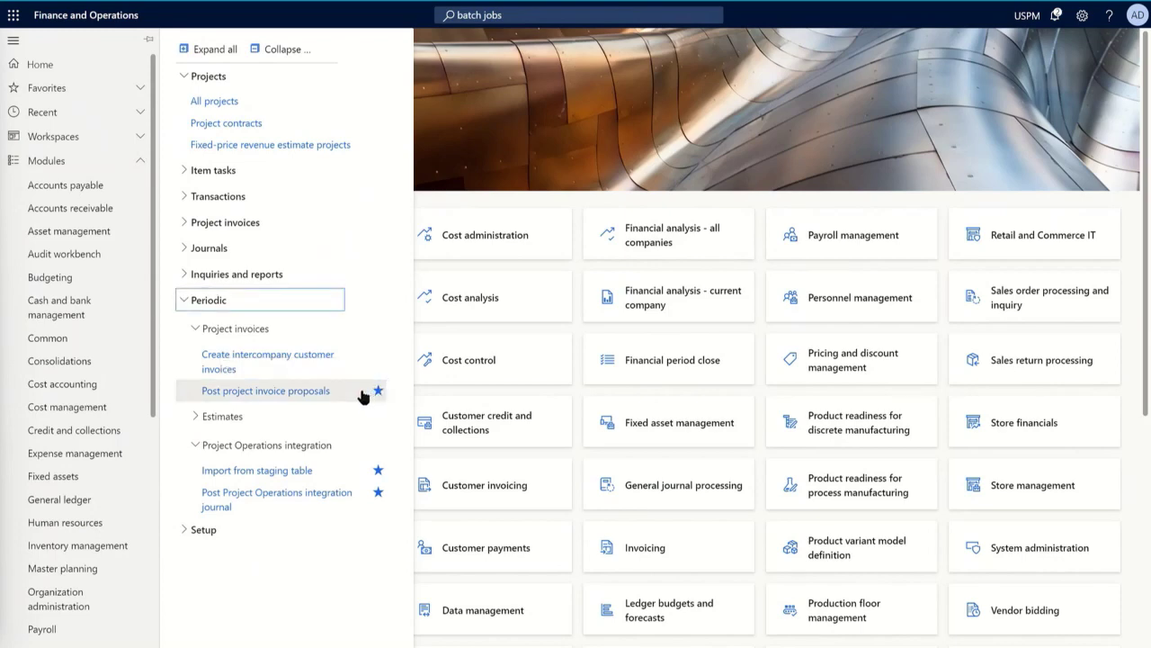
{"action": "left_click", "coordinate": [361, 392]}
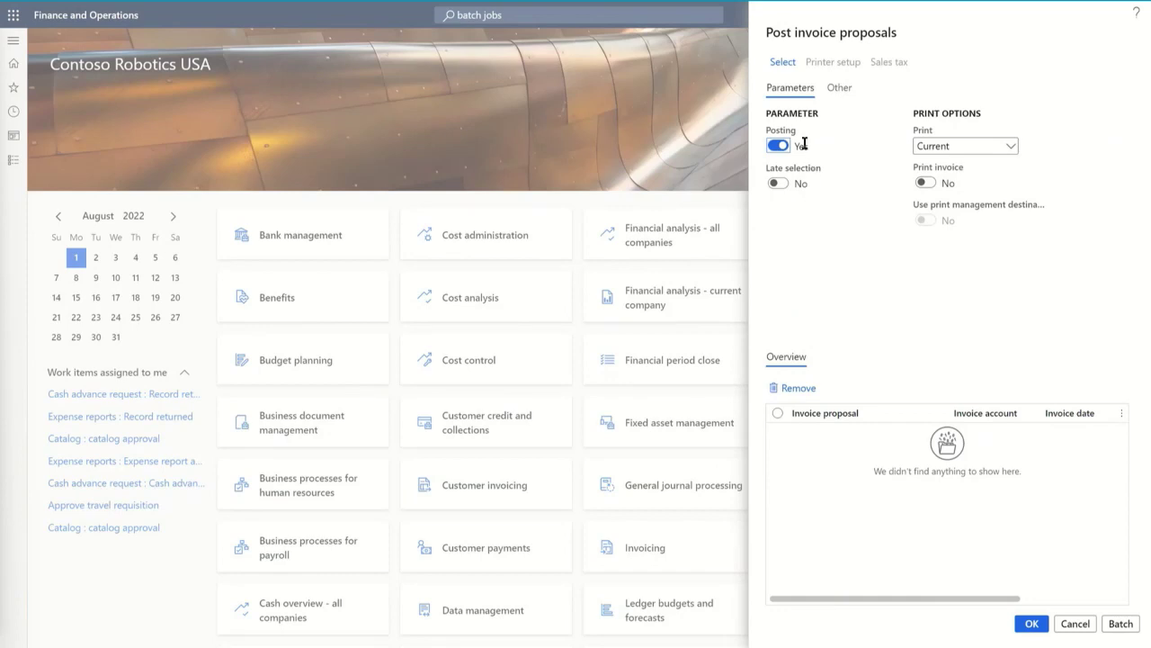
{"action": "left_click", "coordinate": [781, 183]}
{"action": "left_click", "coordinate": [926, 182]}
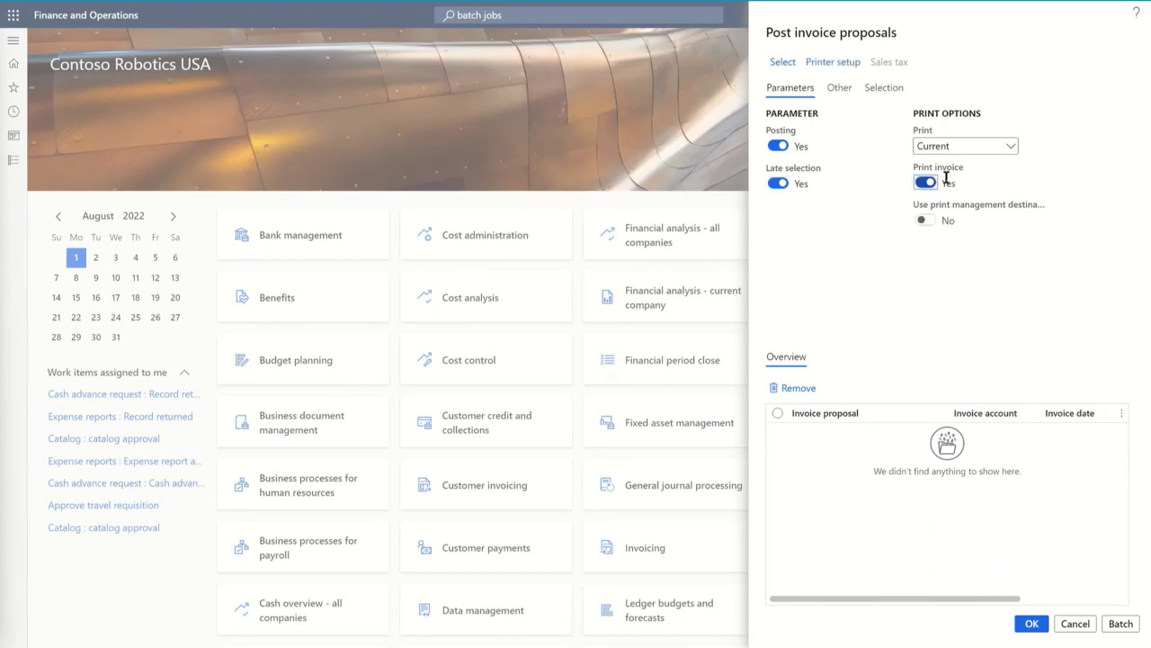
{"action": "left_click", "coordinate": [927, 184]}
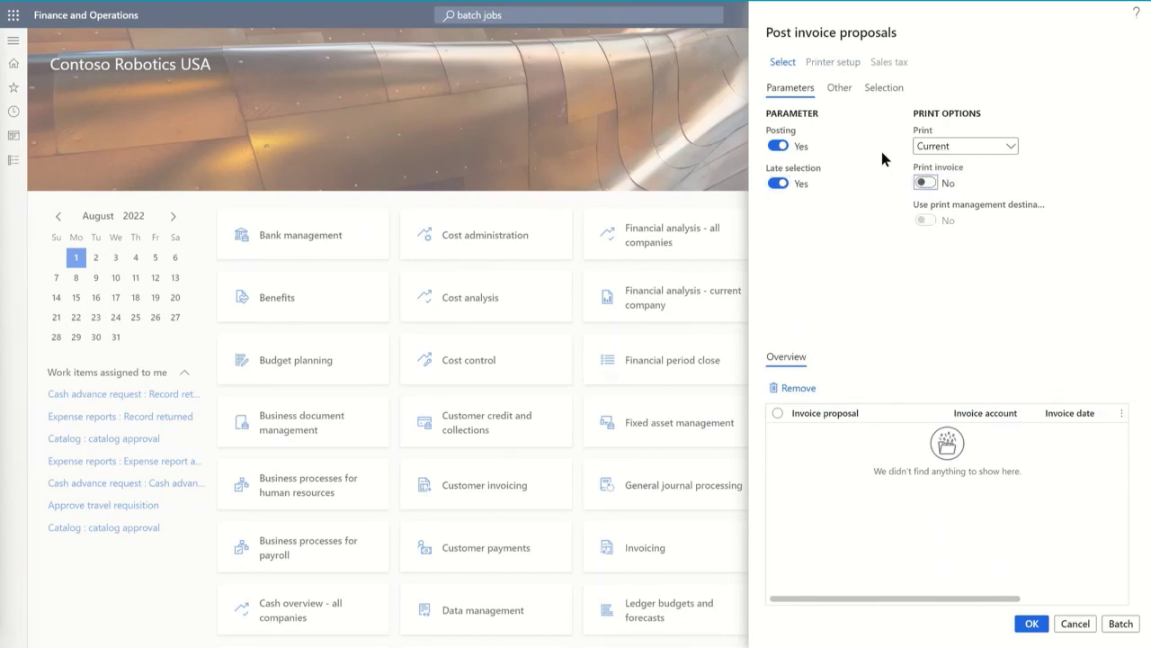
{"action": "left_click", "coordinate": [784, 62]}
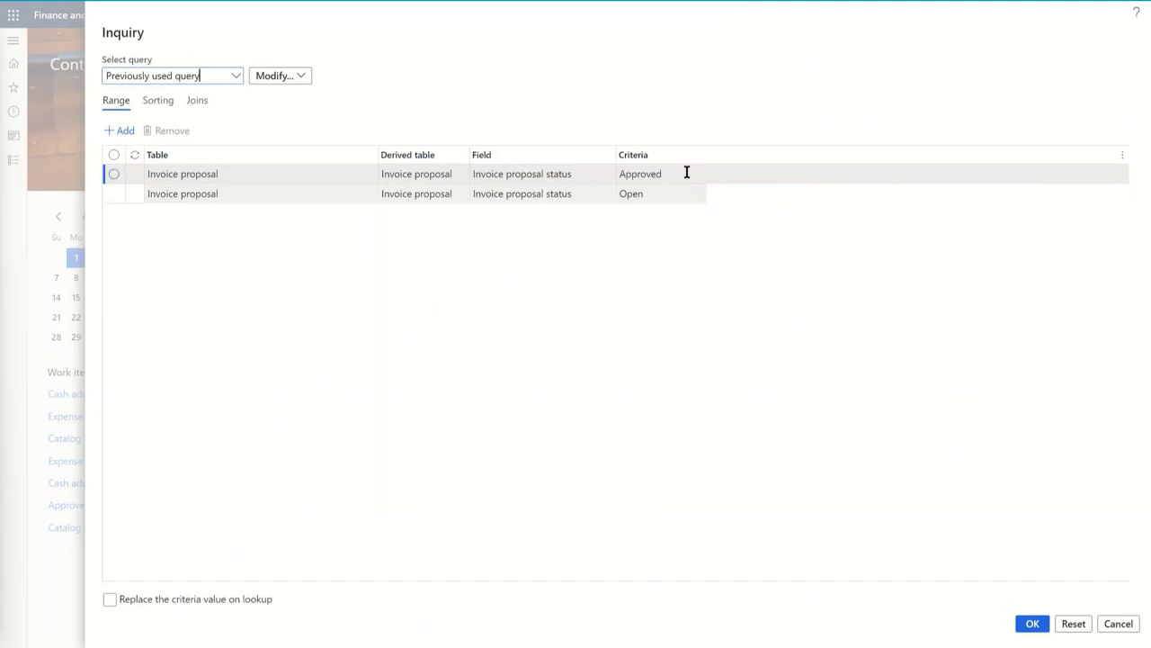
{"action": "left_click", "coordinate": [1033, 623]}
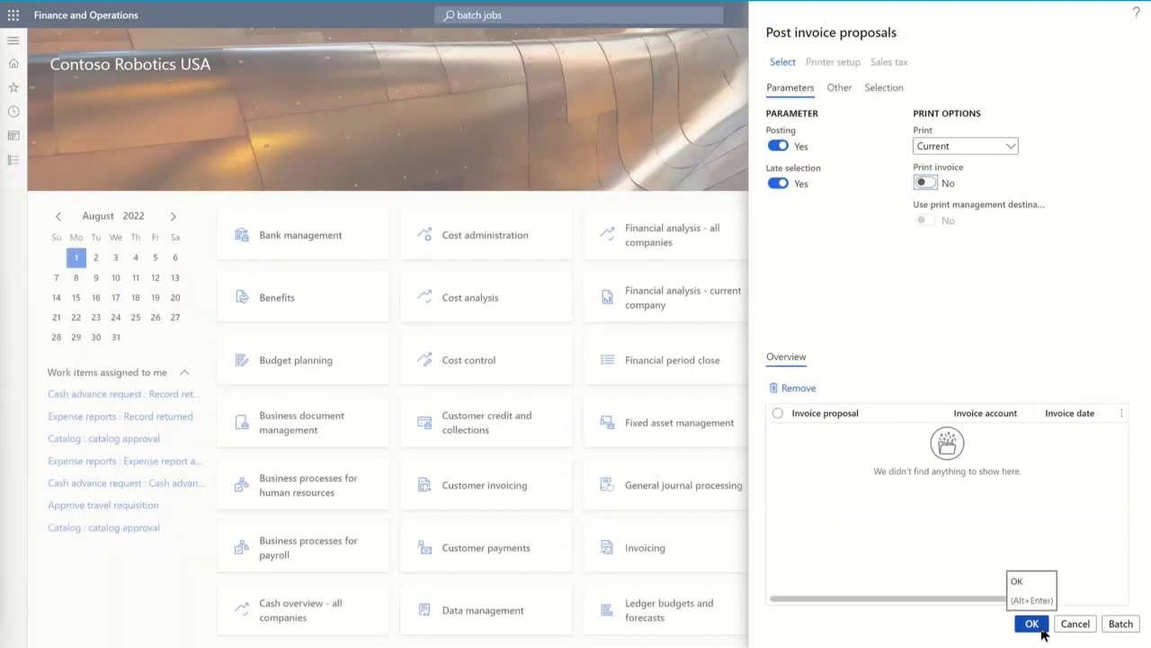
Open batch processing for the invoice proposal posting and prefix its task description with "ProjOps:".
{"action": "left_click", "coordinate": [1119, 623]}
{"action": "left_click", "coordinate": [947, 143]}
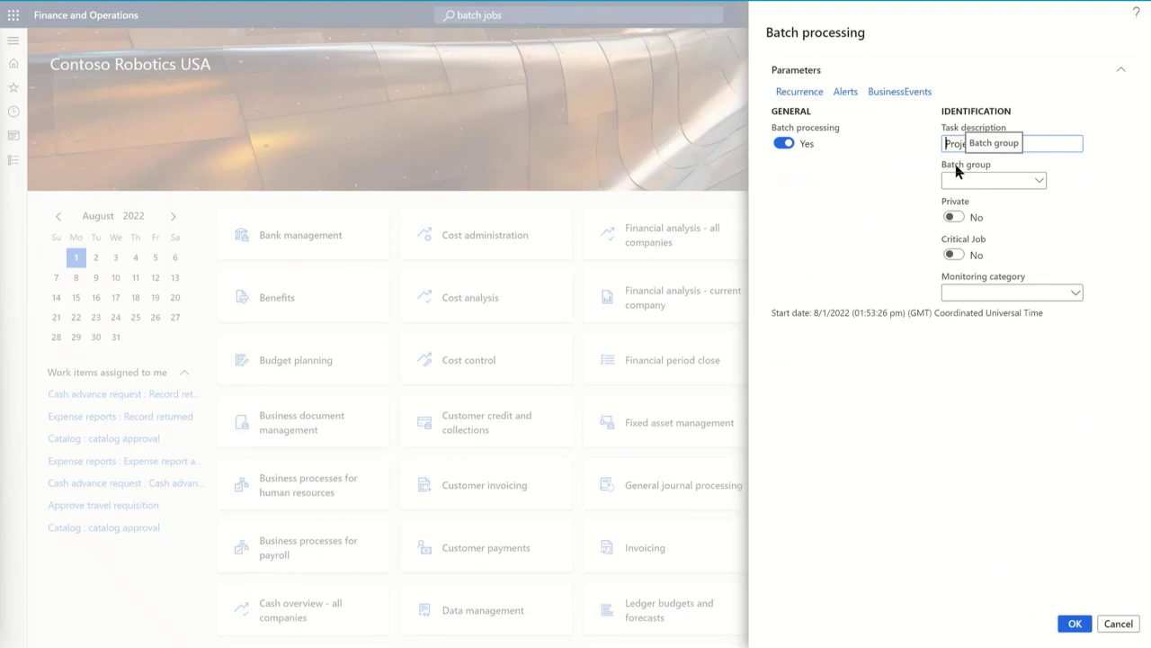
{"action": "type", "text": "Proce"}
Set the invoice proposal posting to recur every 10 minutes with no end date, and submit it for posting without printing.
{"action": "left_click", "coordinate": [809, 94]}
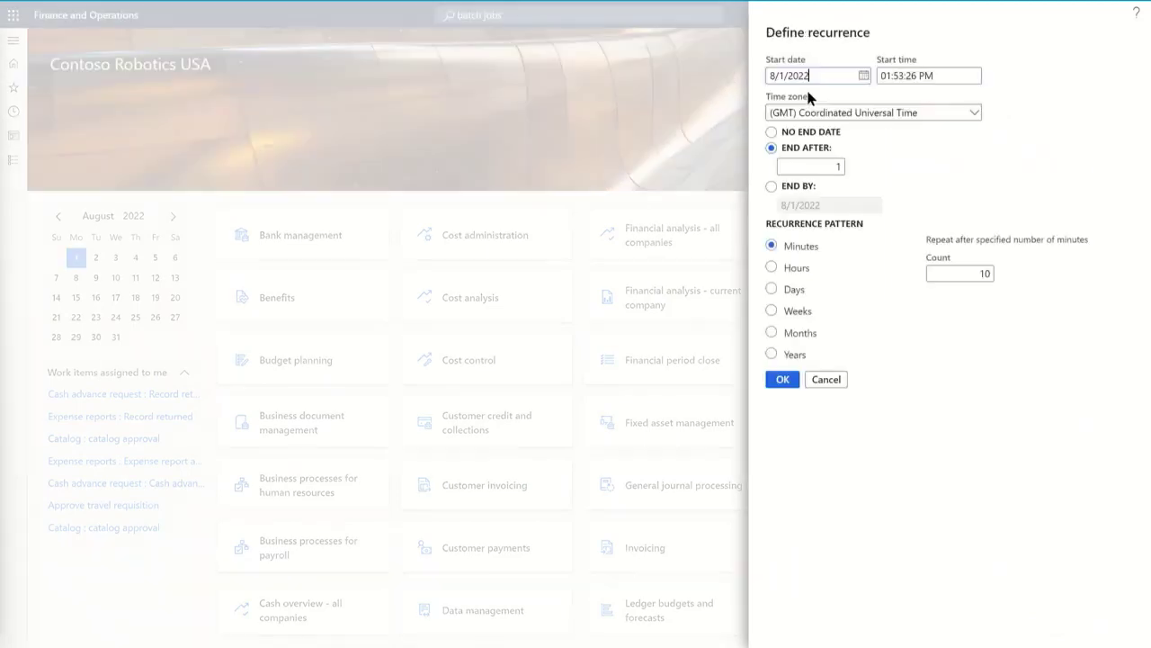
{"action": "left_click", "coordinate": [795, 131]}
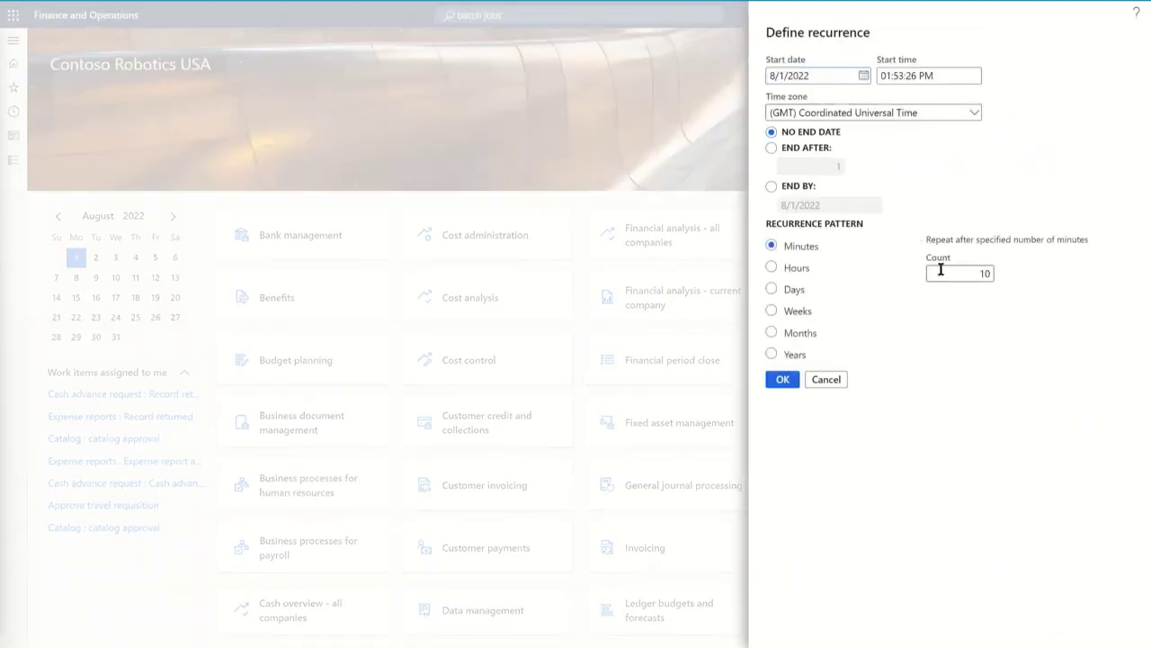
{"action": "left_click", "coordinate": [785, 381]}
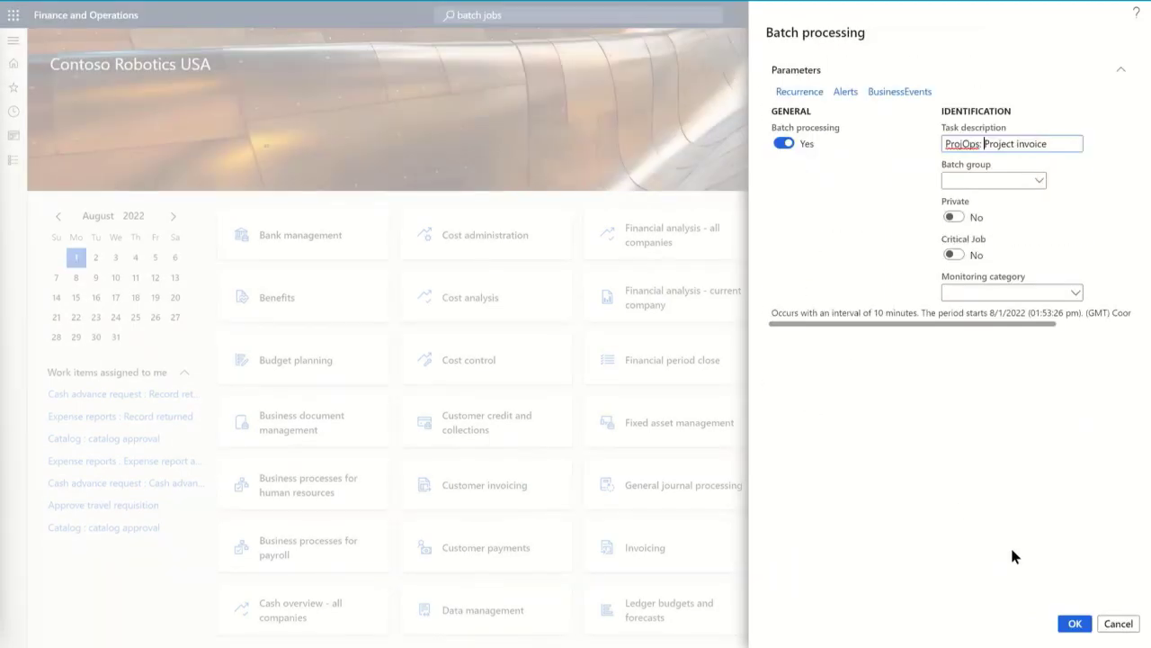
{"action": "left_click", "coordinate": [1073, 630]}
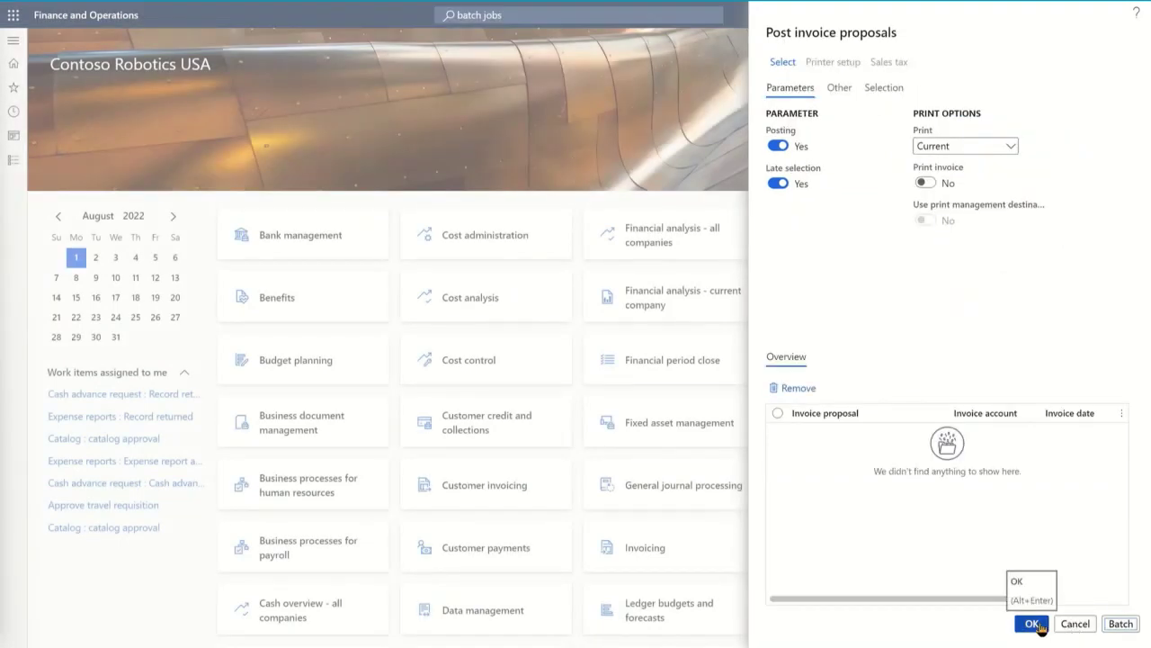
{"action": "left_click", "coordinate": [1034, 623]}
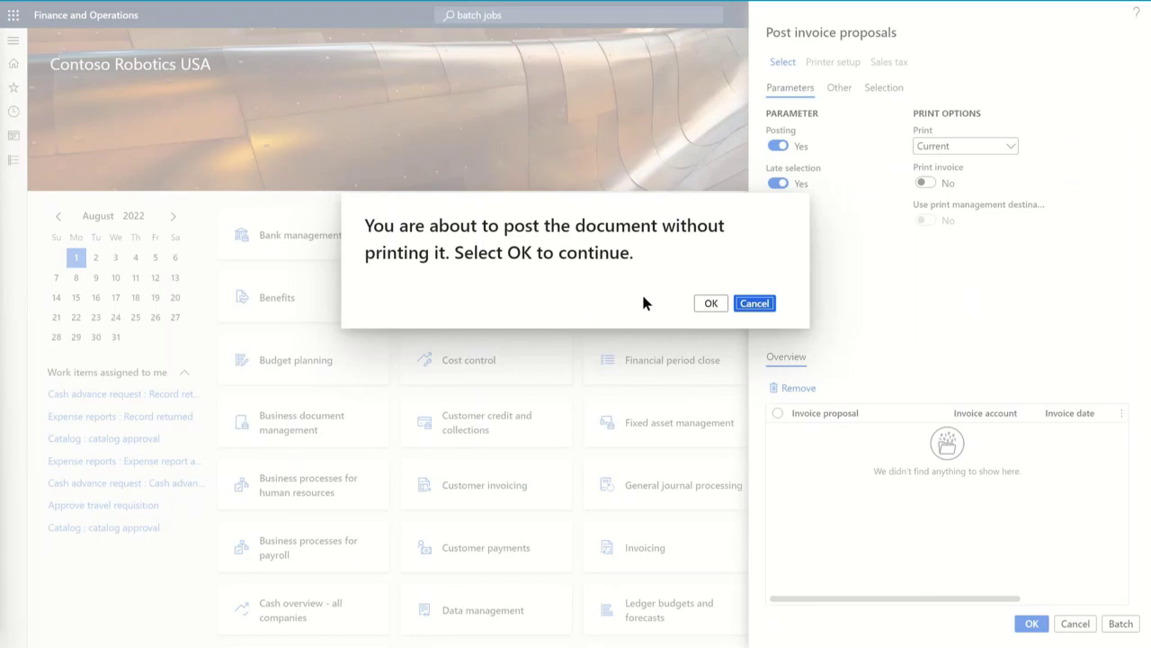
{"action": "left_click", "coordinate": [710, 304]}
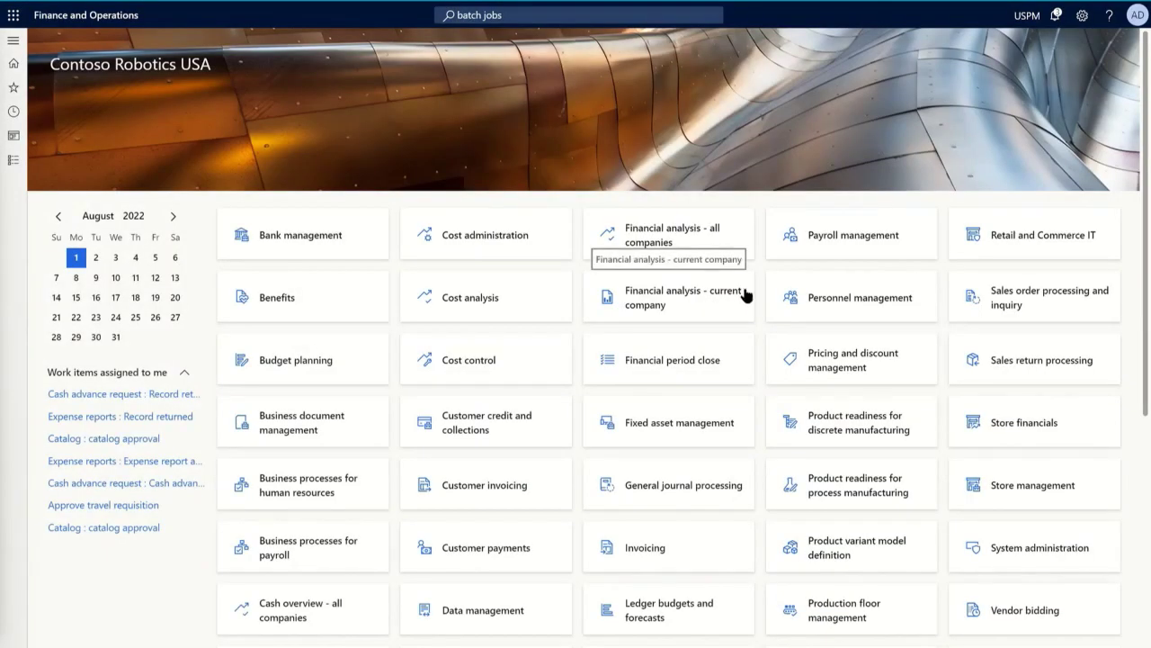
Review the action center notifications about the submitted batch jobs.
{"action": "left_click", "coordinate": [1058, 20]}
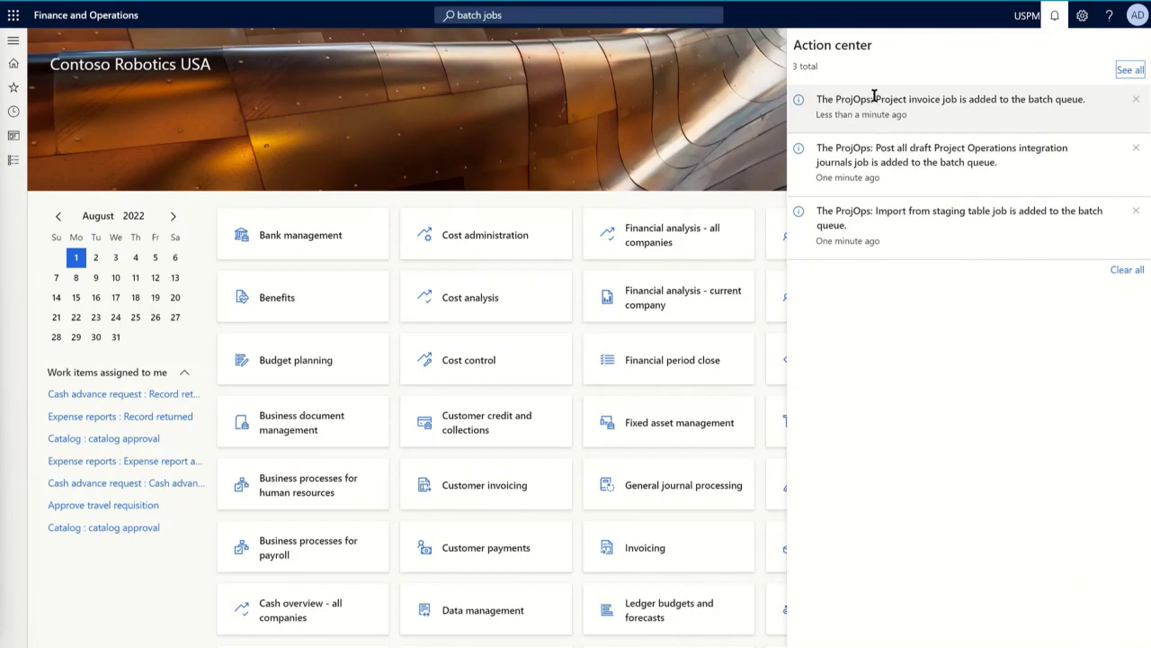
{"action": "left_click", "coordinate": [1052, 16]}
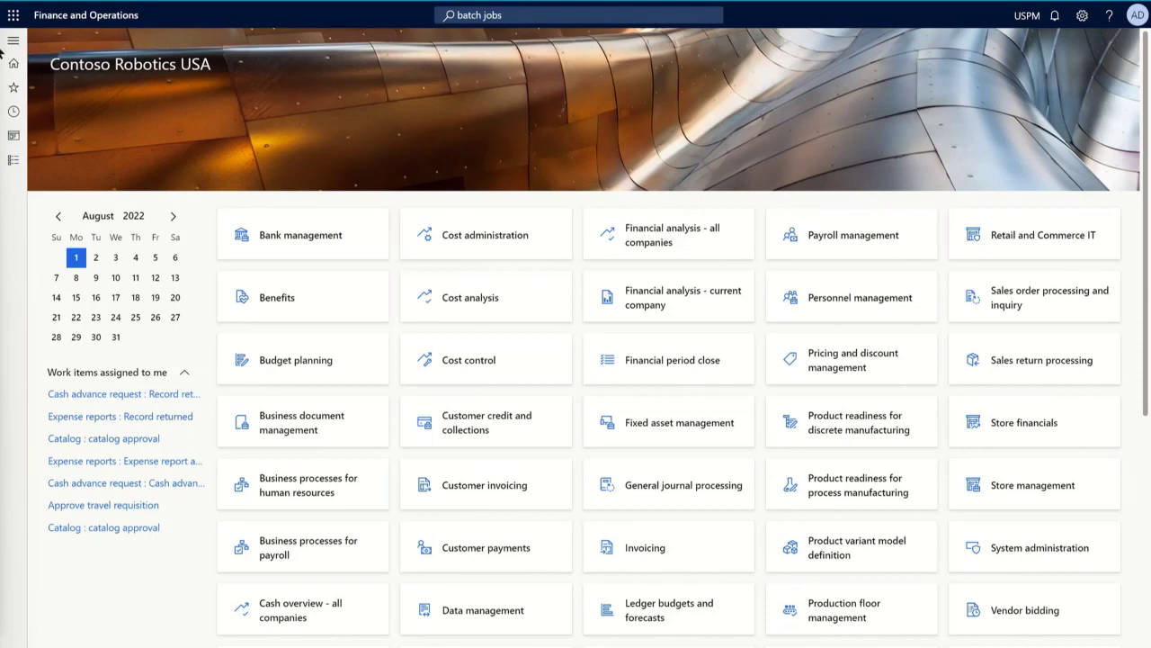
{"action": "mouse_move", "coordinate": [3, 56]}
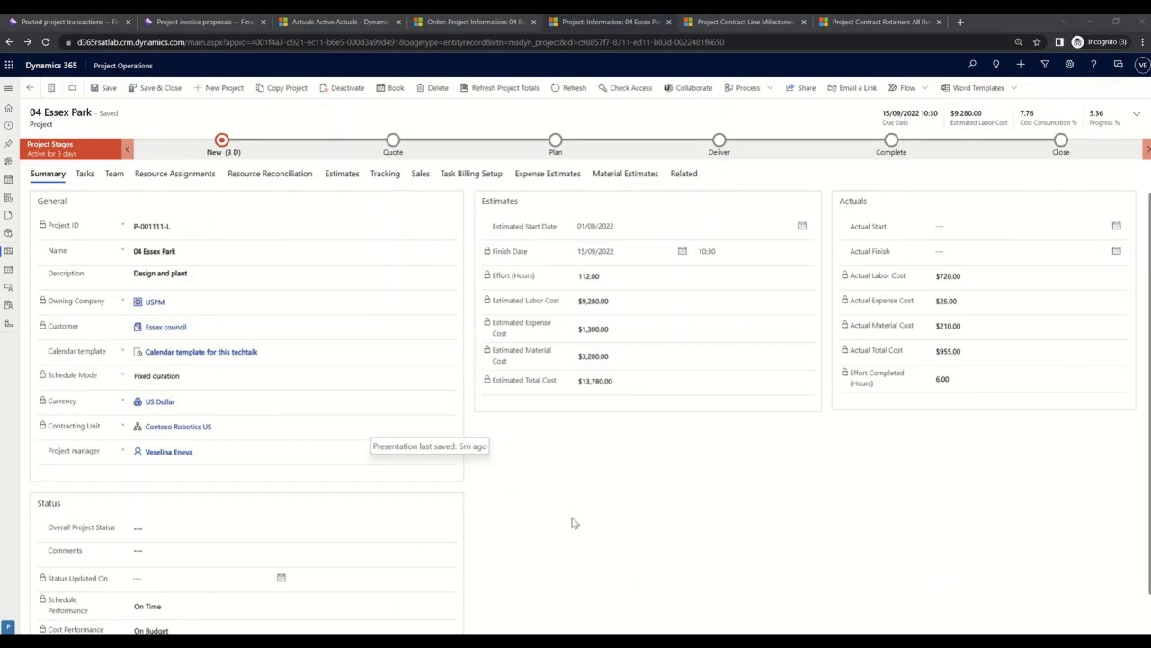
Switch to Project Operations and examine the 04 Essex Park project's tasks, effort tracking and actuals.
{"action": "left_click", "coordinate": [85, 176]}
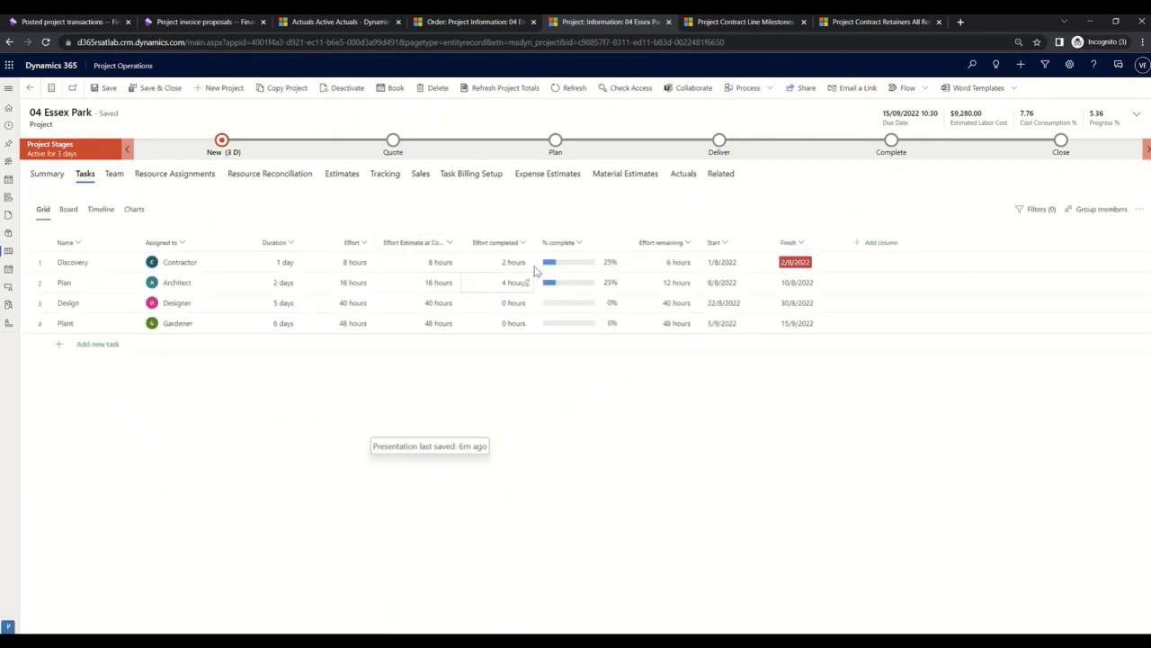
{"action": "left_click", "coordinate": [387, 177]}
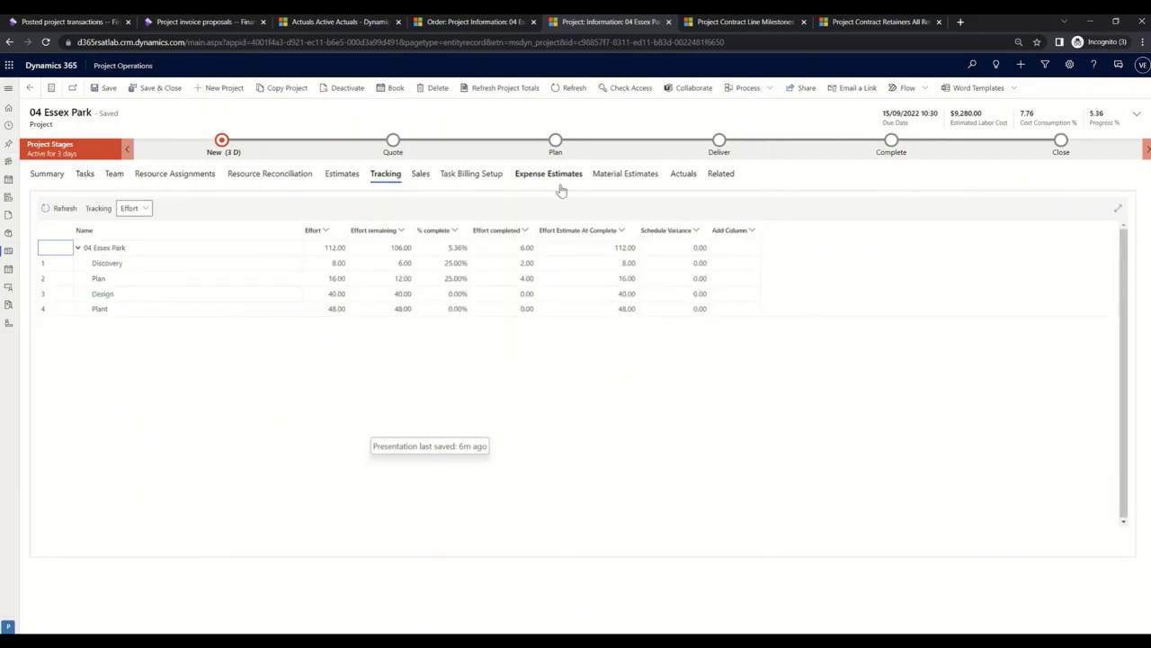
{"action": "left_click", "coordinate": [675, 187]}
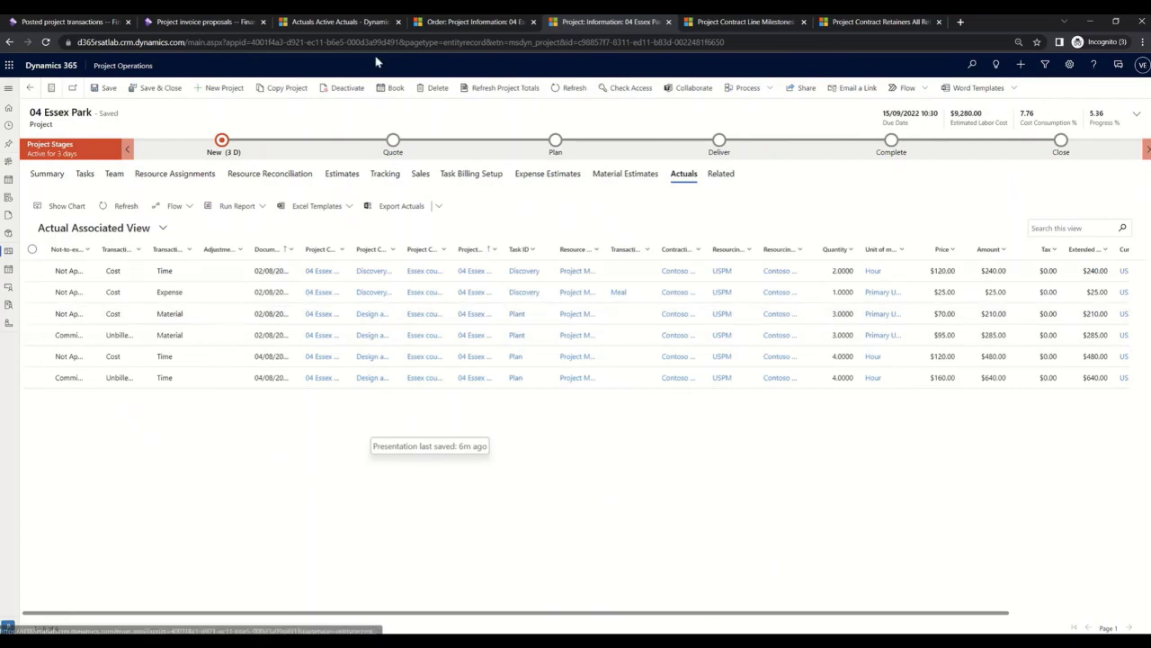
Compare the active actuals and contract milestones with the actuals related to the 04 Essex Park Design contract.
{"action": "left_click", "coordinate": [365, 28]}
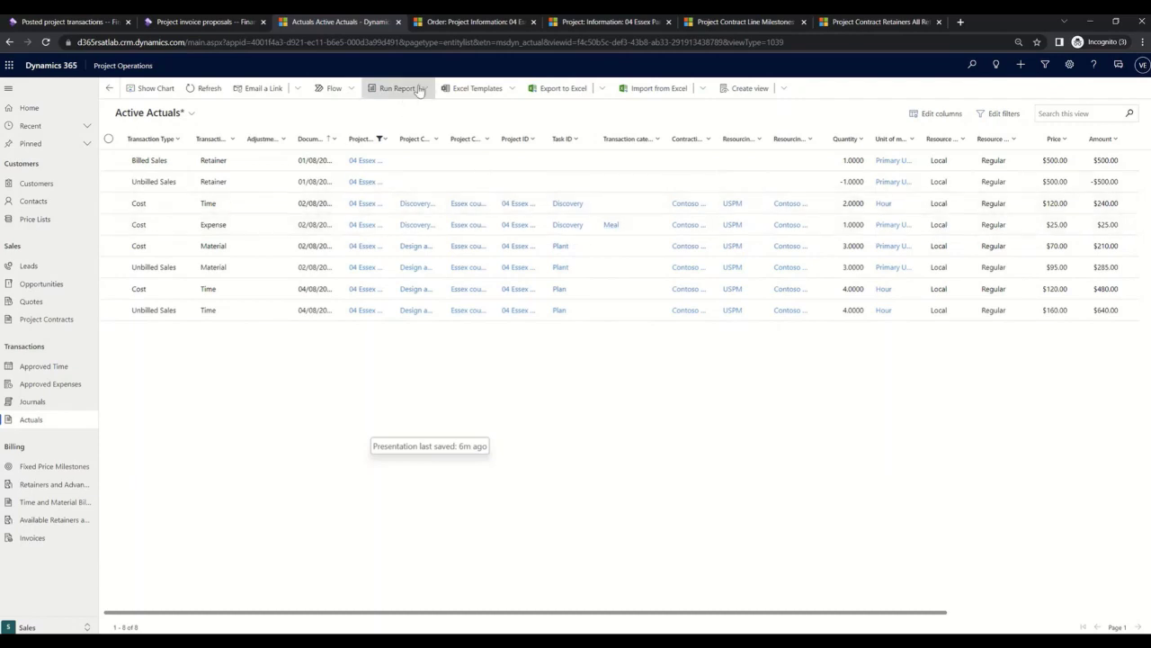
{"action": "left_click", "coordinate": [731, 26]}
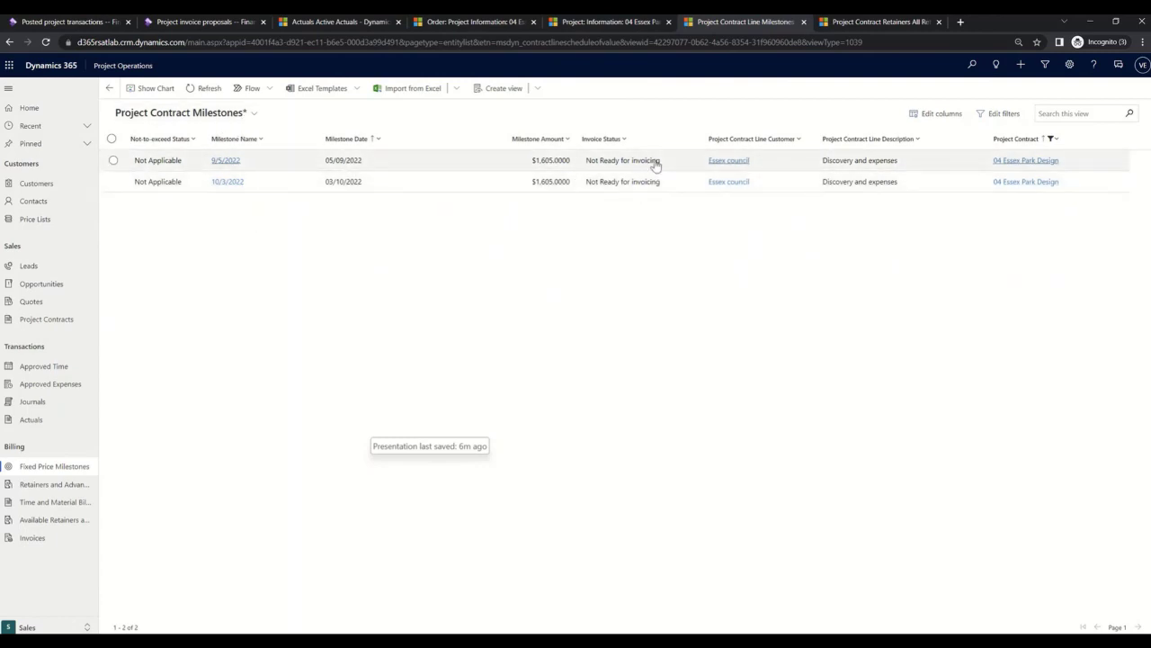
{"action": "left_click", "coordinate": [476, 21]}
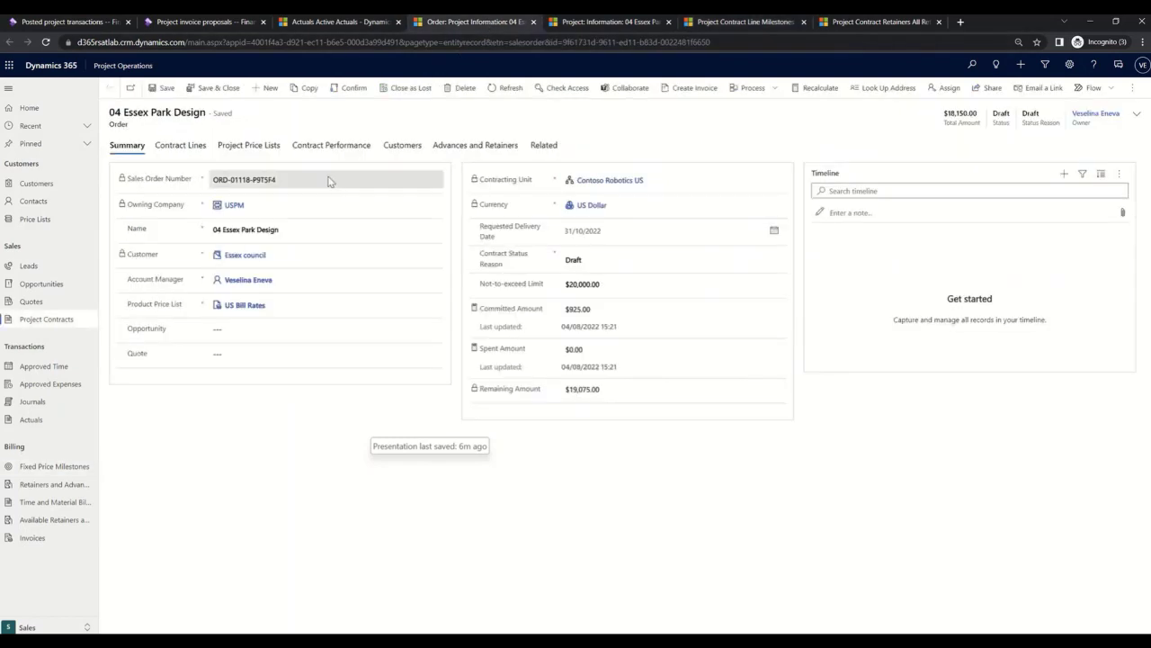
{"action": "left_click", "coordinate": [545, 144]}
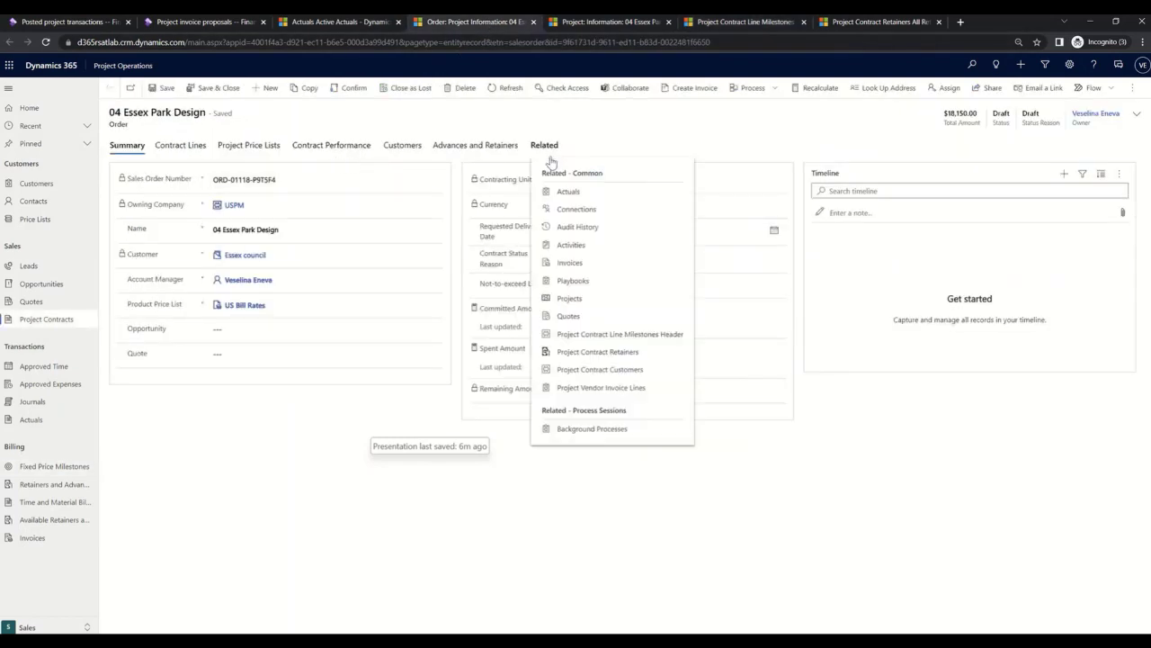
{"action": "left_click", "coordinate": [566, 193]}
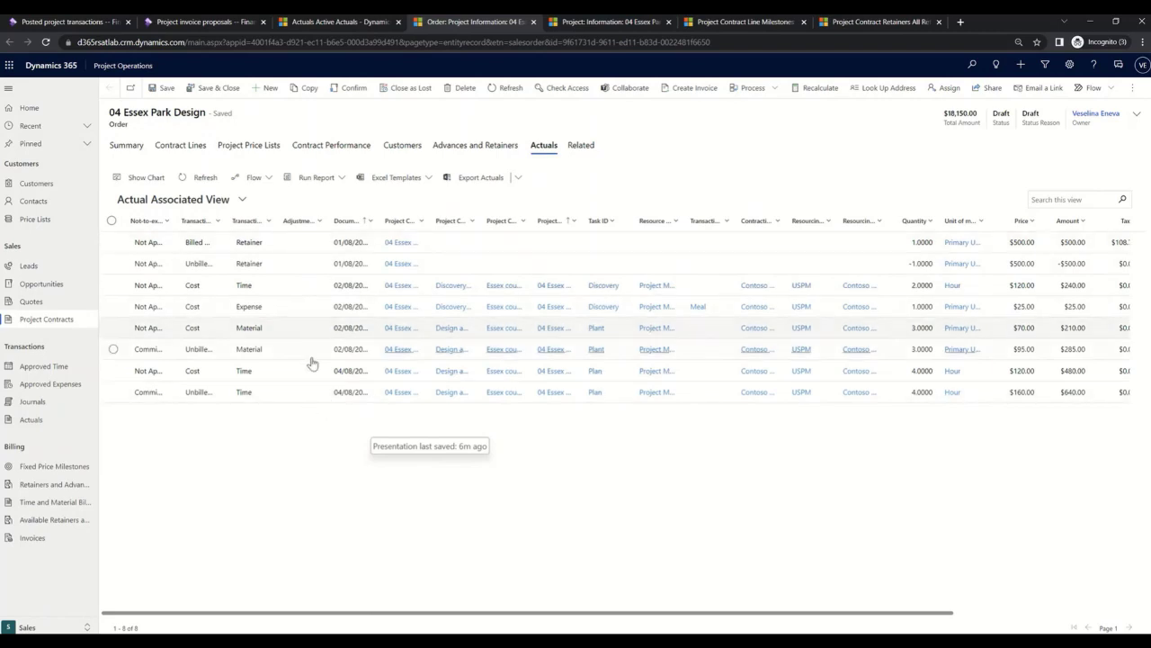
Mark all listed 04 Essex Park actuals as ready to invoice and check their billing status.
{"action": "left_click", "coordinate": [345, 24]}
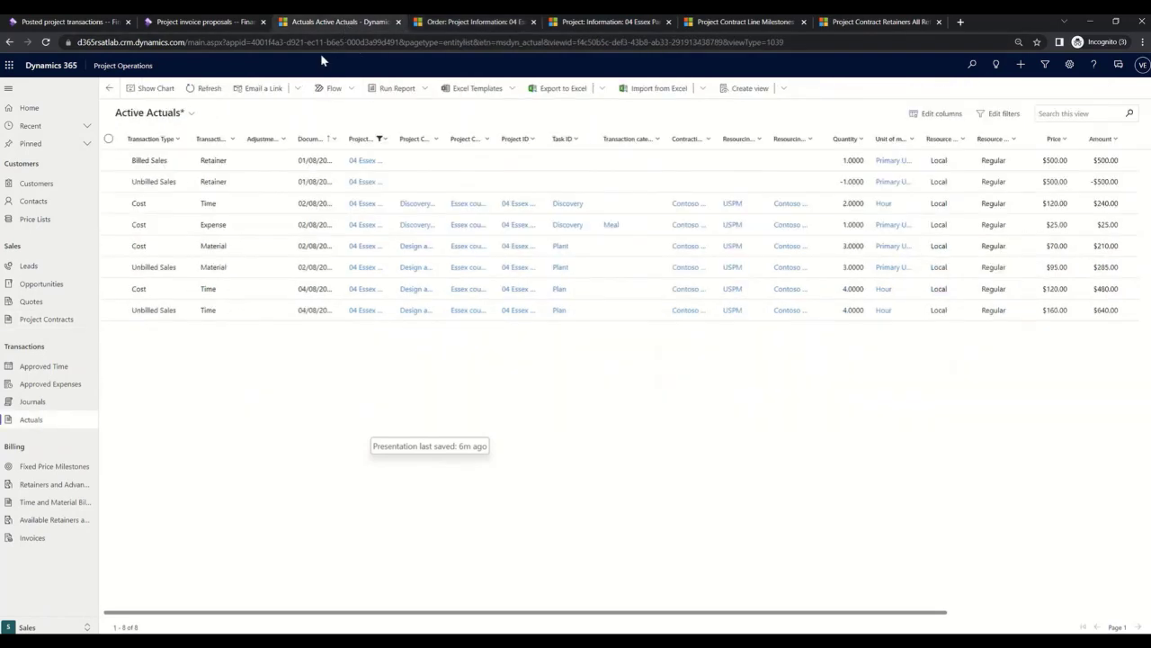
{"action": "left_click", "coordinate": [108, 139]}
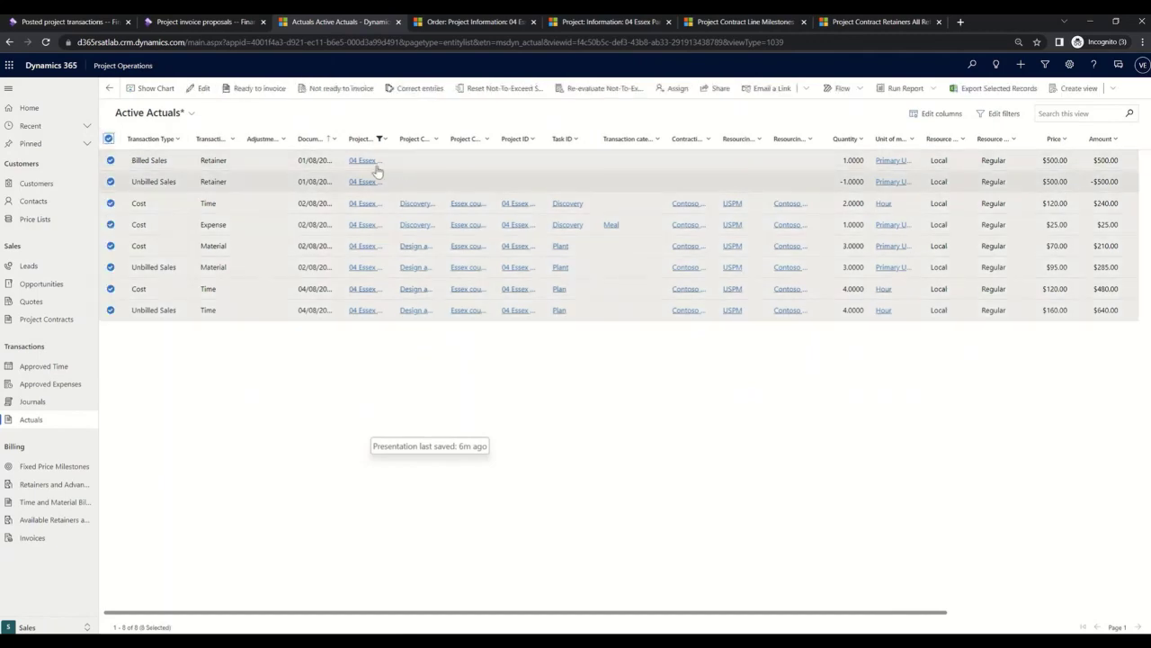
{"action": "left_click", "coordinate": [259, 88]}
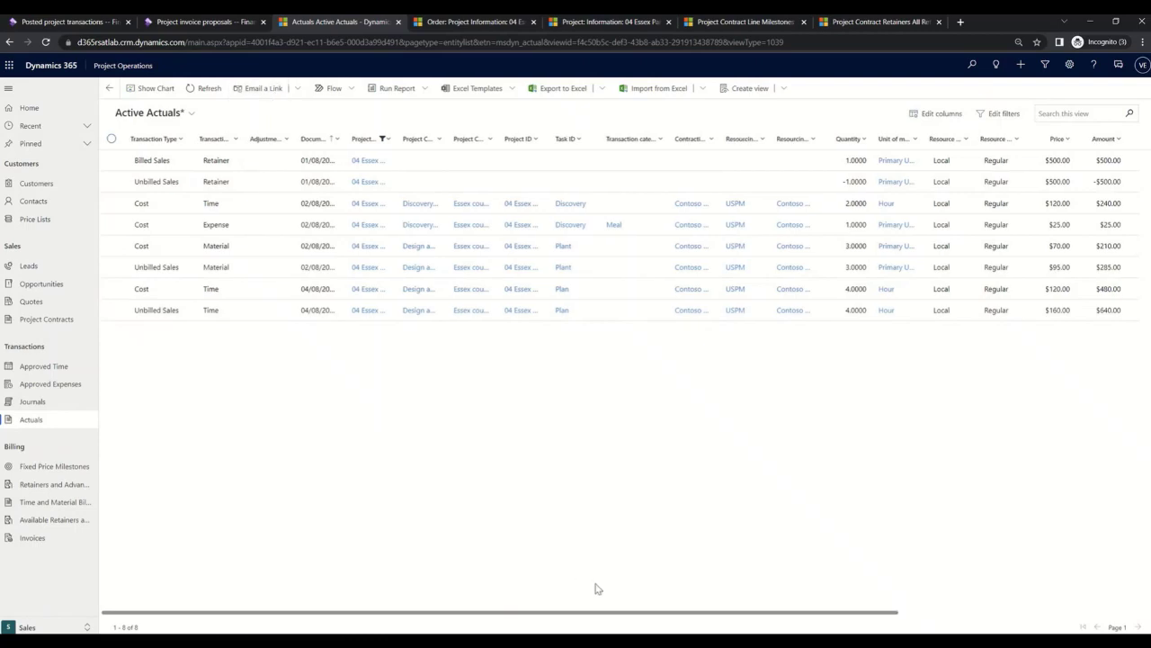
{"action": "left_click_drag", "start_coordinate": [604, 615], "coordinate": [927, 626]}
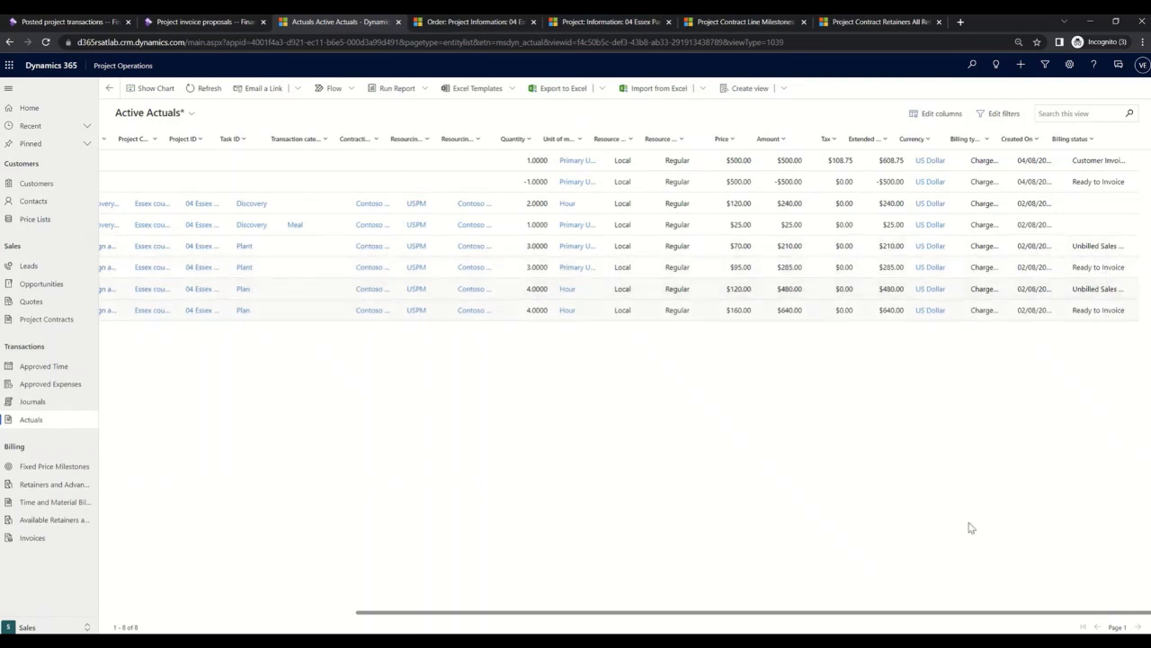
{"action": "left_click_drag", "start_coordinate": [881, 617], "coordinate": [575, 630]}
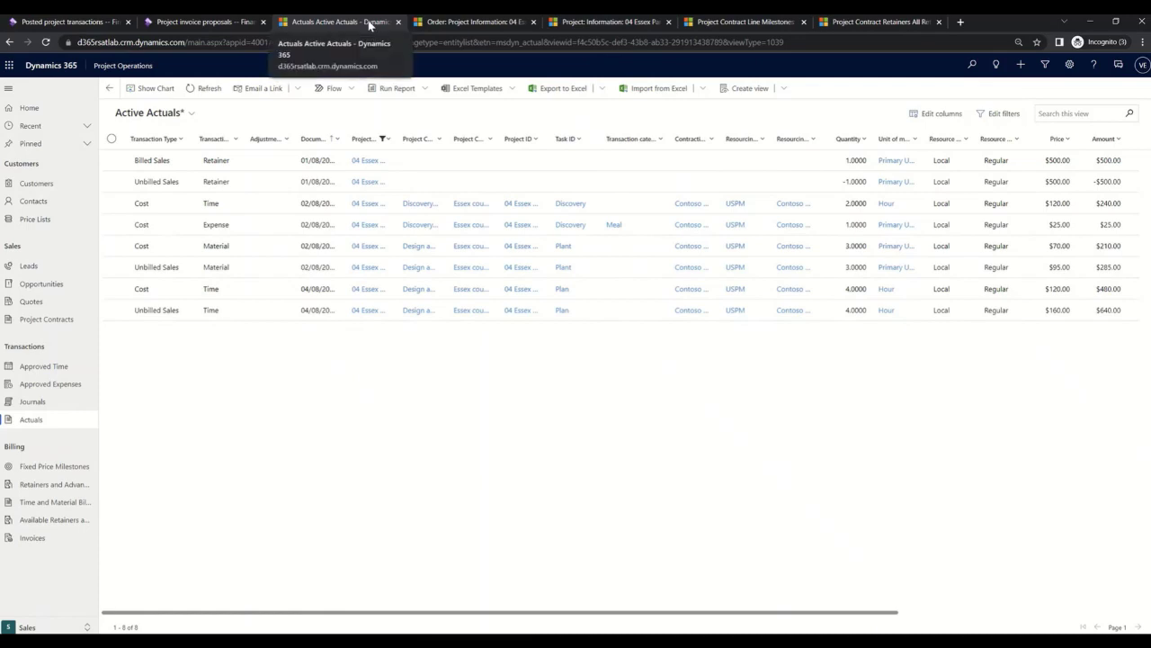
Refresh the actuals on the 04 Essex Park Design contract and create an invoice from the contract.
{"action": "left_click", "coordinate": [439, 22]}
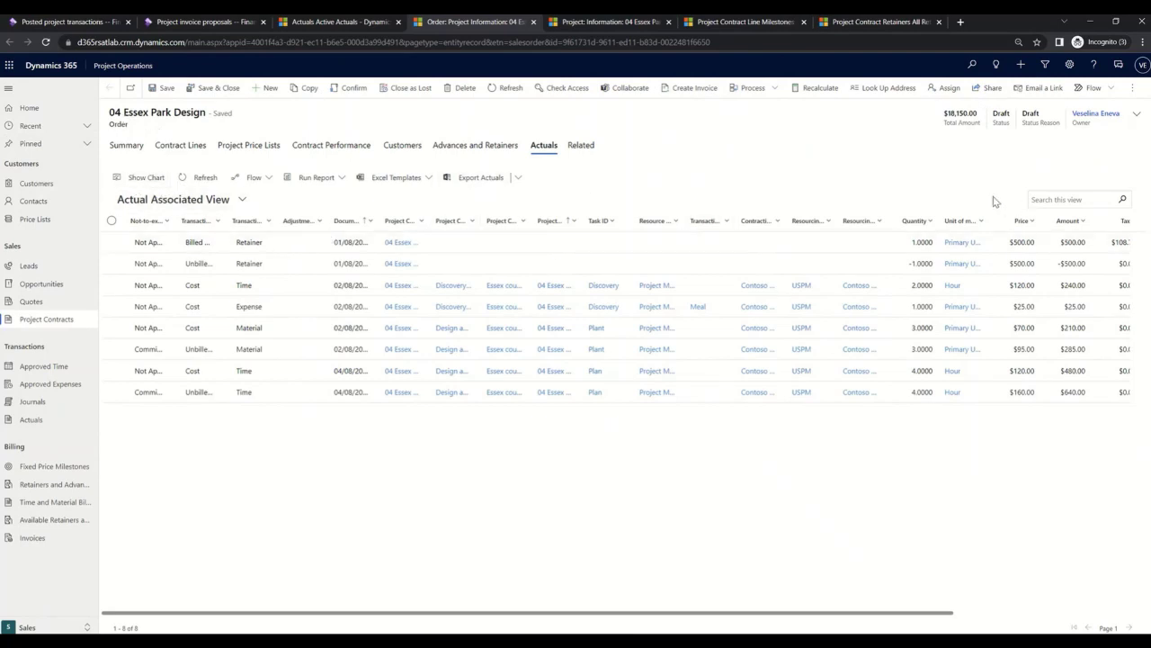
{"action": "left_click", "coordinate": [205, 178]}
{"action": "left_click", "coordinate": [702, 90]}
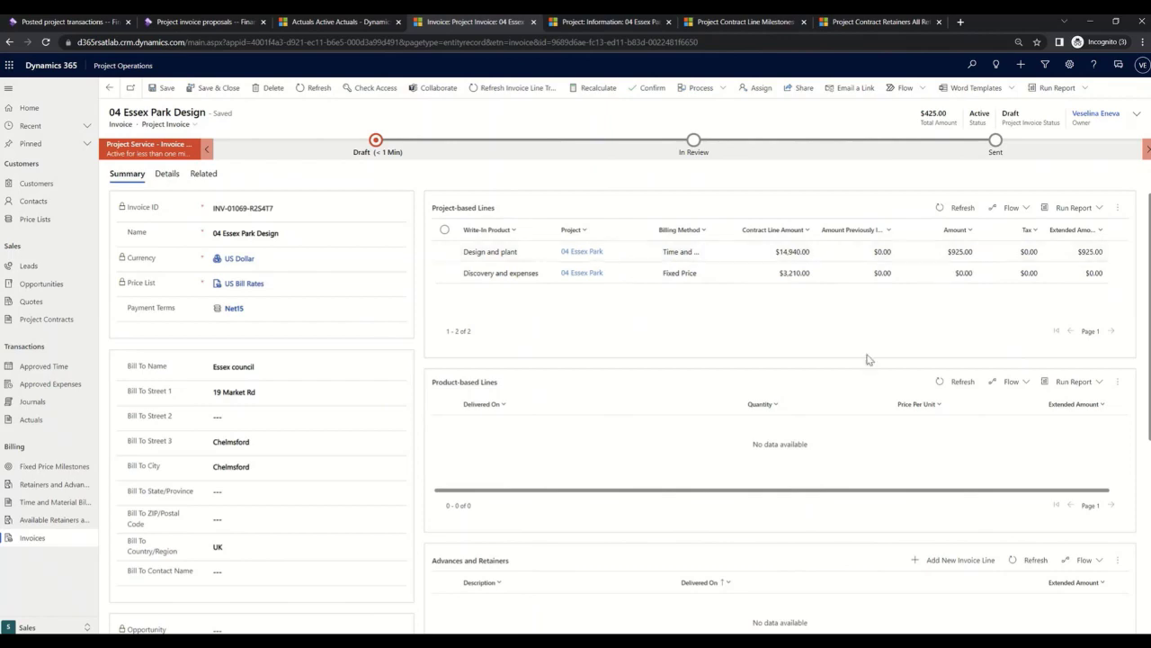
Review the draft invoice's lines, its applied advances and retainers, and the amounts.
{"action": "scroll", "coordinate": [699, 459], "scroll_direction": "down", "scroll_amount": 1}
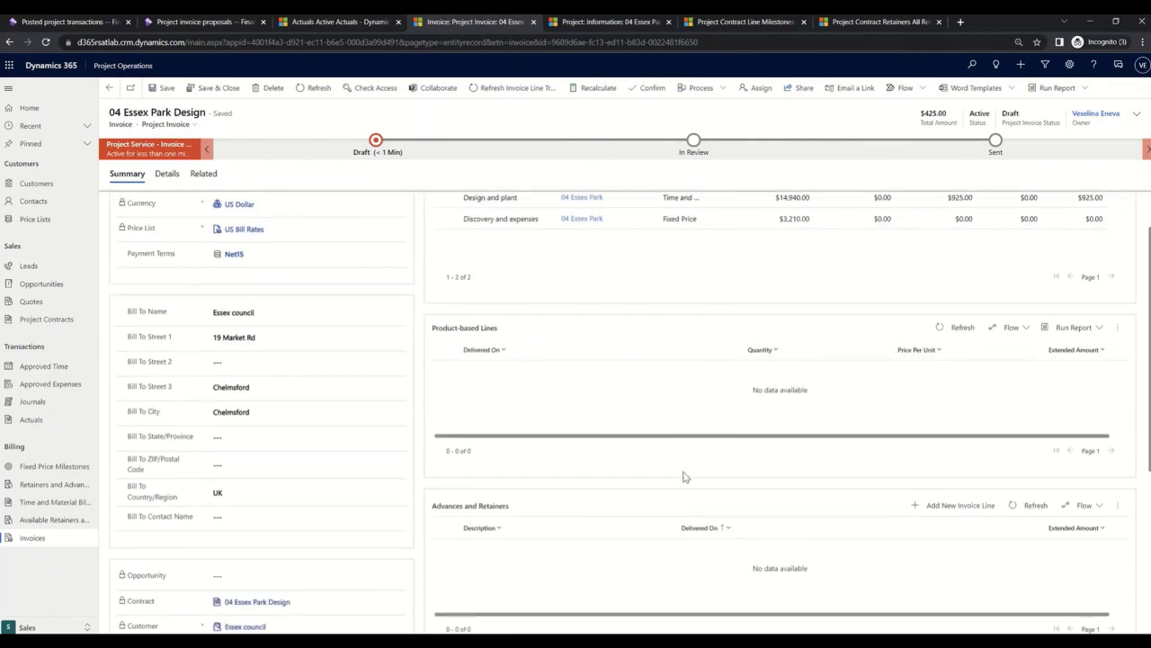
{"action": "scroll", "coordinate": [683, 477], "scroll_direction": "down", "scroll_amount": 2}
{"action": "scroll", "coordinate": [681, 465], "scroll_direction": "down", "scroll_amount": 1}
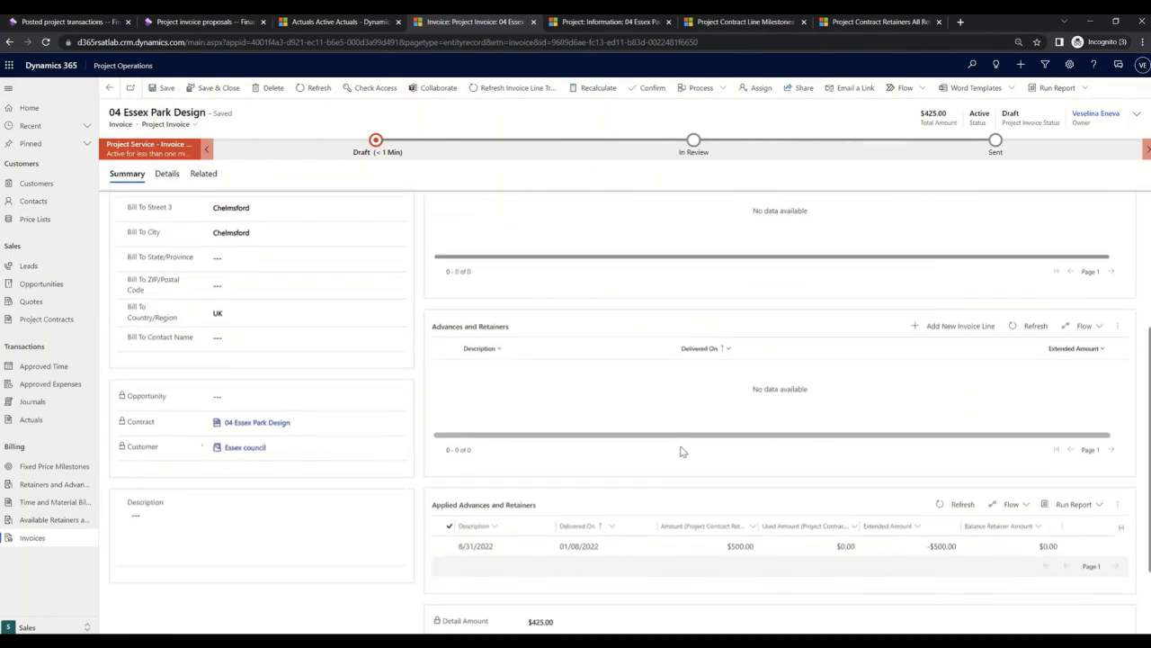
{"action": "scroll", "coordinate": [680, 452], "scroll_direction": "down", "scroll_amount": 1}
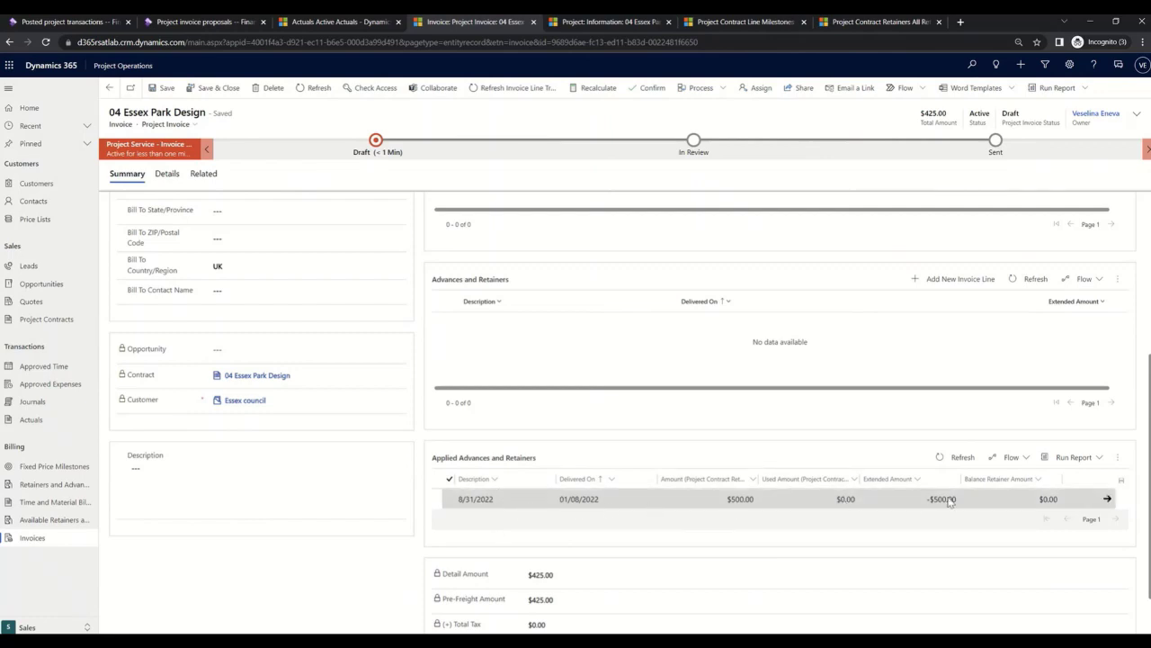
{"action": "scroll", "coordinate": [938, 514], "scroll_direction": "up", "scroll_amount": 3}
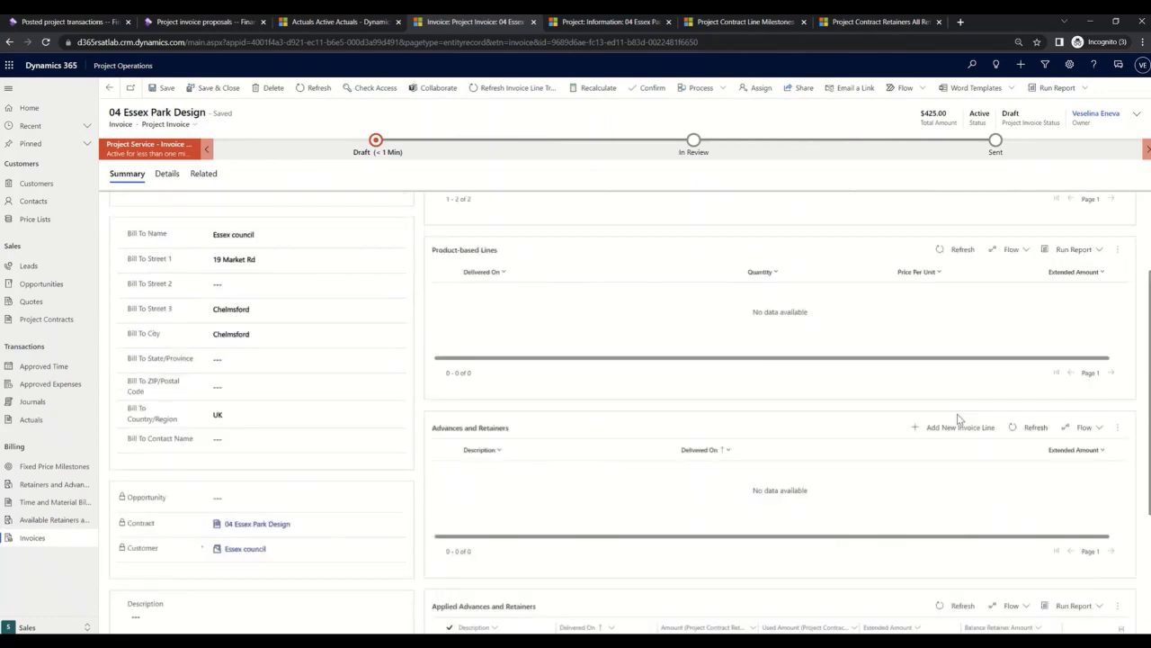
Set the applied retainer's extended amount to -200.00 on the draft invoice and refresh the invoice line transactions.
{"action": "scroll", "coordinate": [1009, 211], "scroll_direction": "up", "scroll_amount": 2}
{"action": "scroll", "coordinate": [972, 427], "scroll_direction": "down", "scroll_amount": 4}
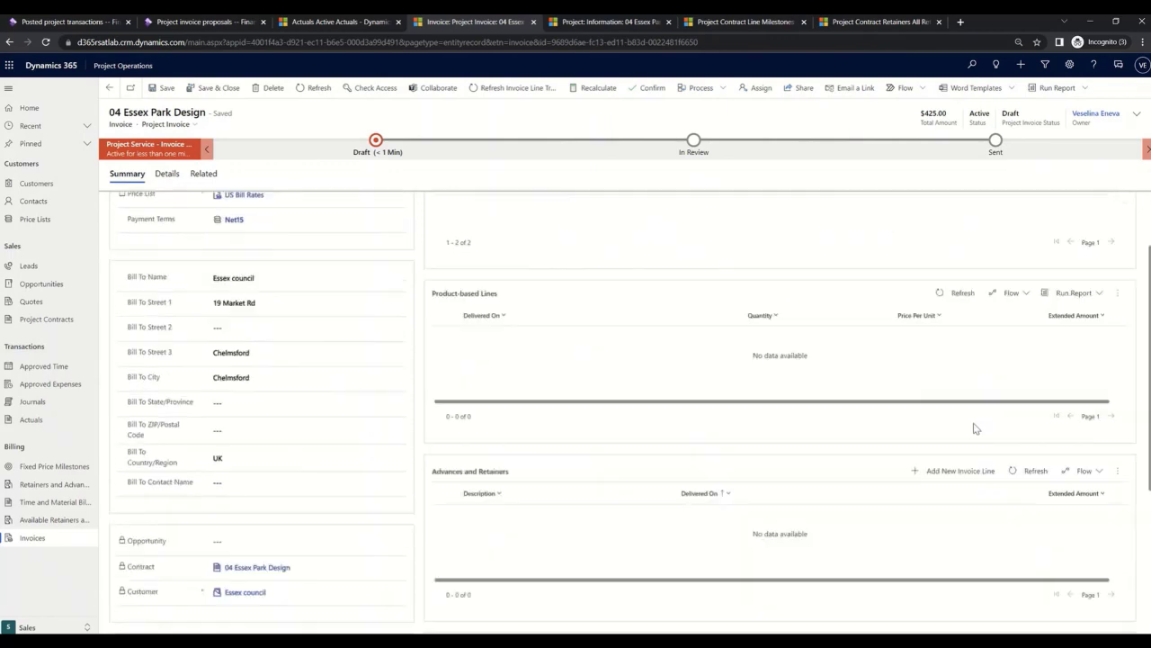
{"action": "scroll", "coordinate": [968, 460], "scroll_direction": "down", "scroll_amount": 2}
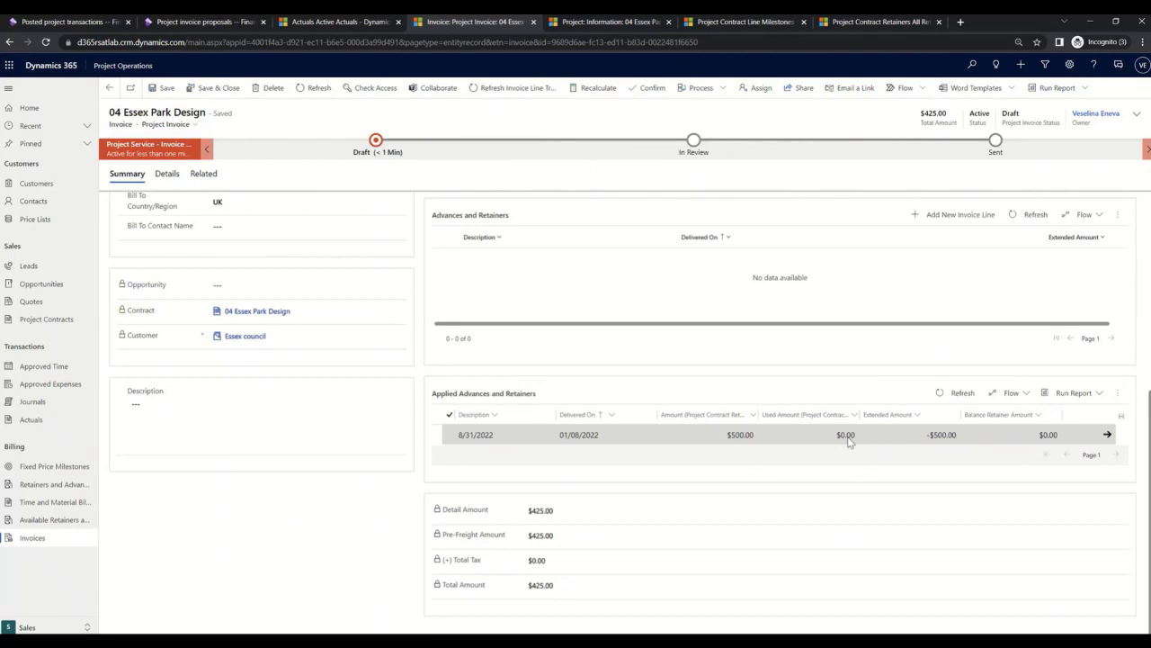
{"action": "left_click", "coordinate": [929, 438]}
{"action": "type", "text": "-"}
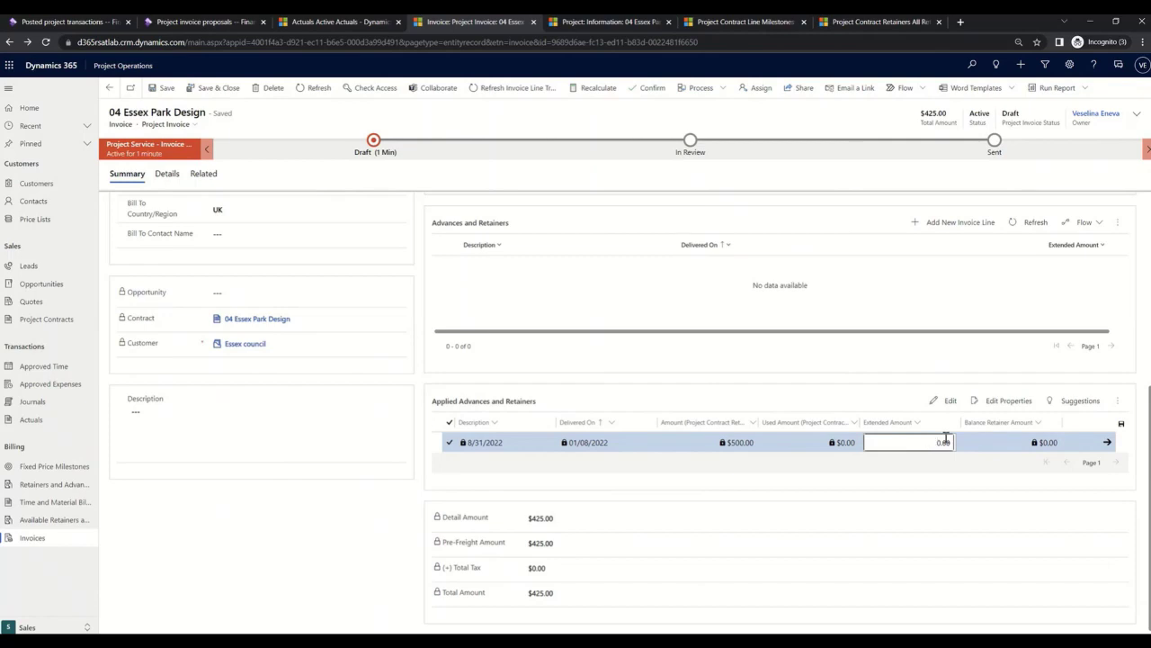
{"action": "key", "text": "Return"}
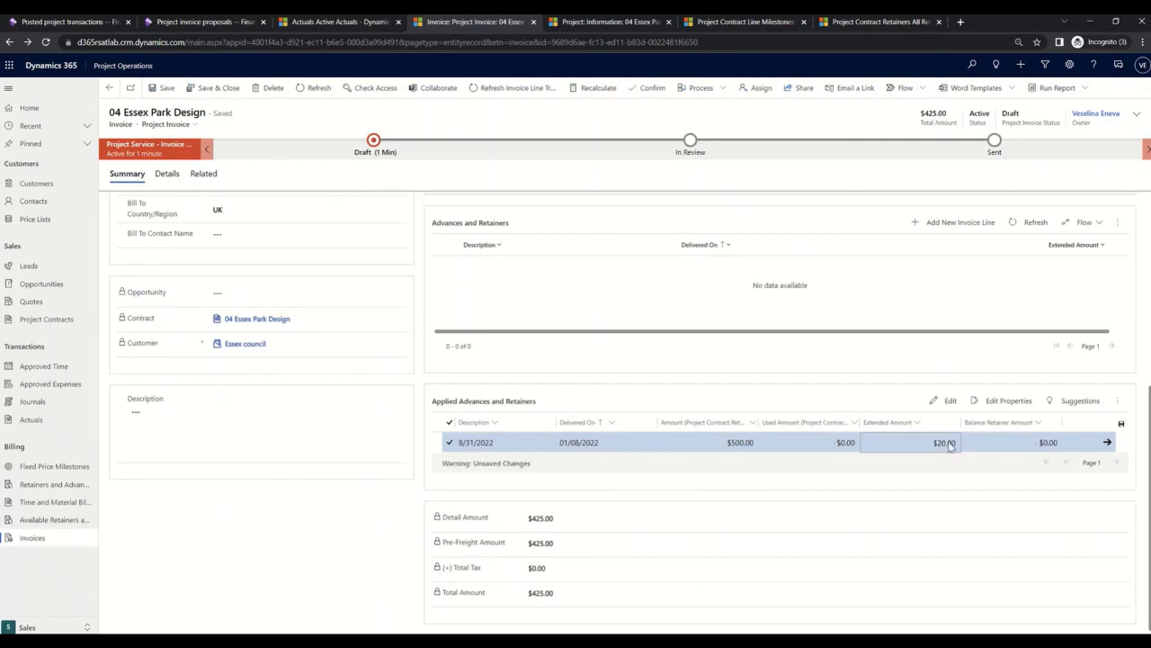
{"action": "left_click", "coordinate": [944, 444]}
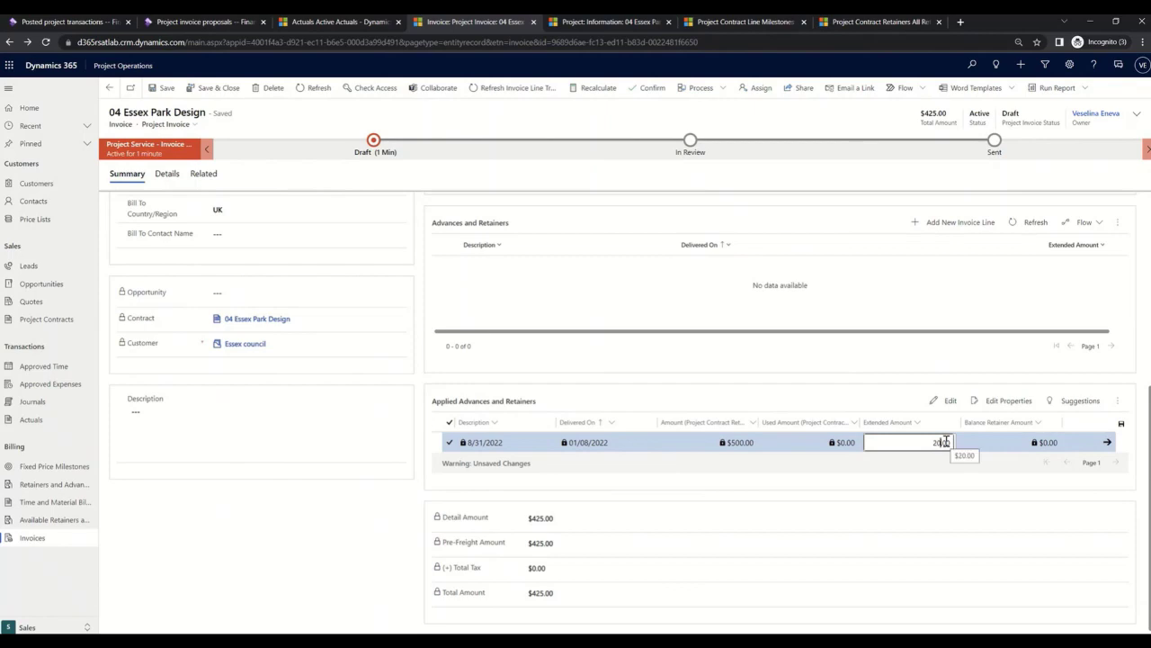
{"action": "type", "text": "0"}
{"action": "key", "text": "Return"}
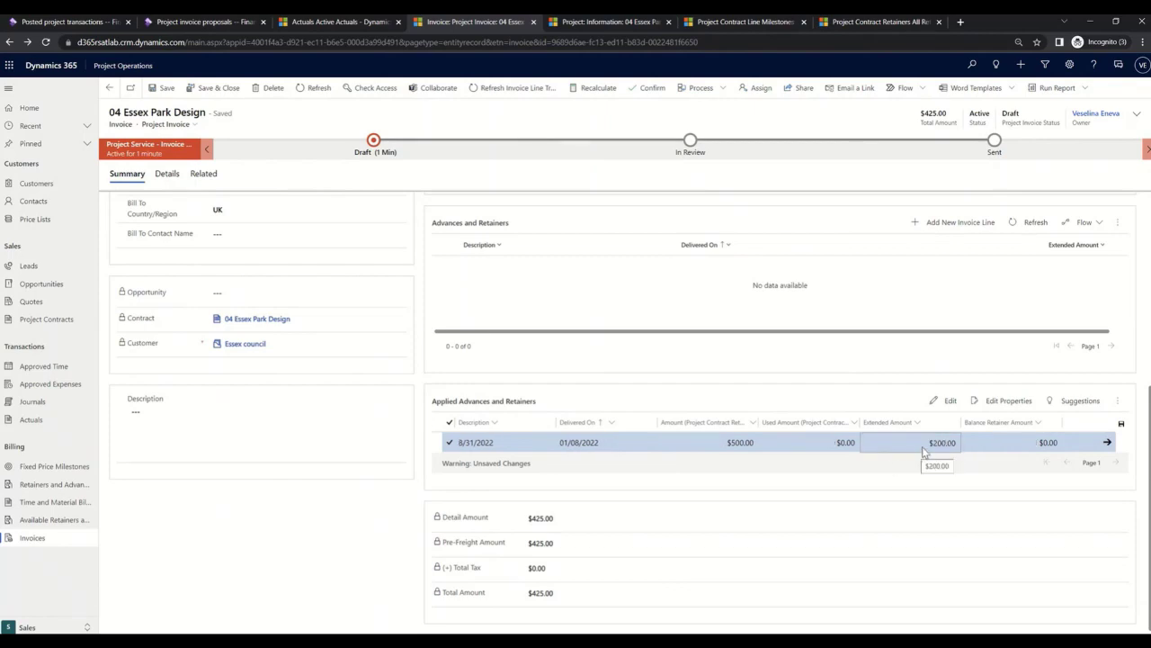
{"action": "left_click", "coordinate": [930, 446]}
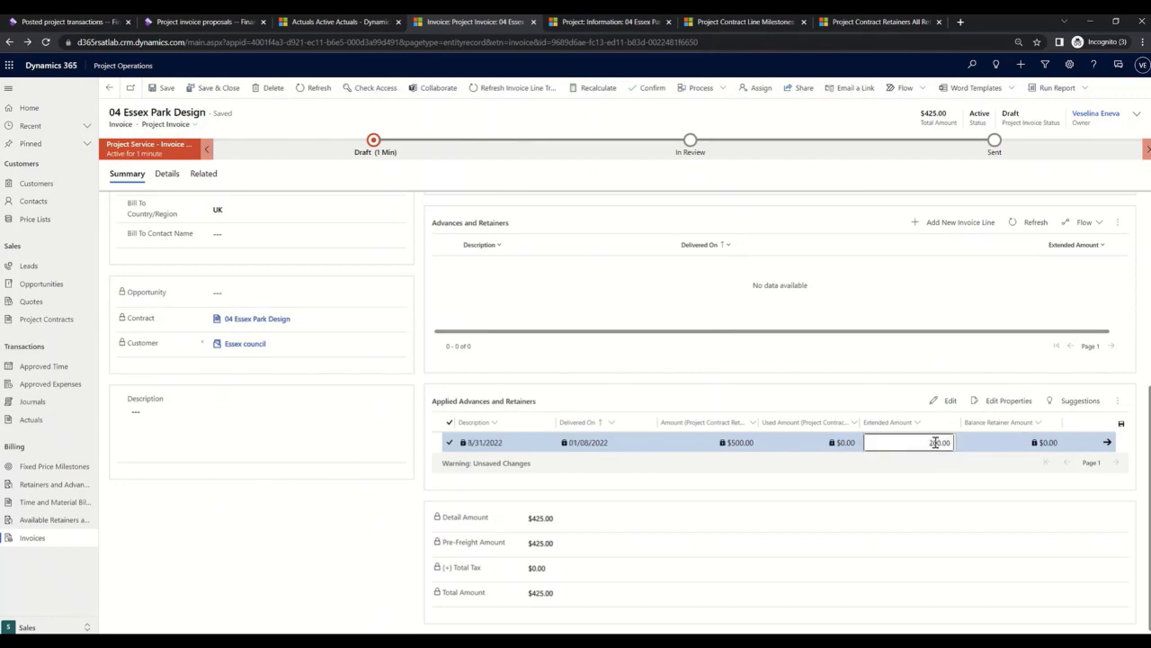
{"action": "left_click", "coordinate": [941, 439]}
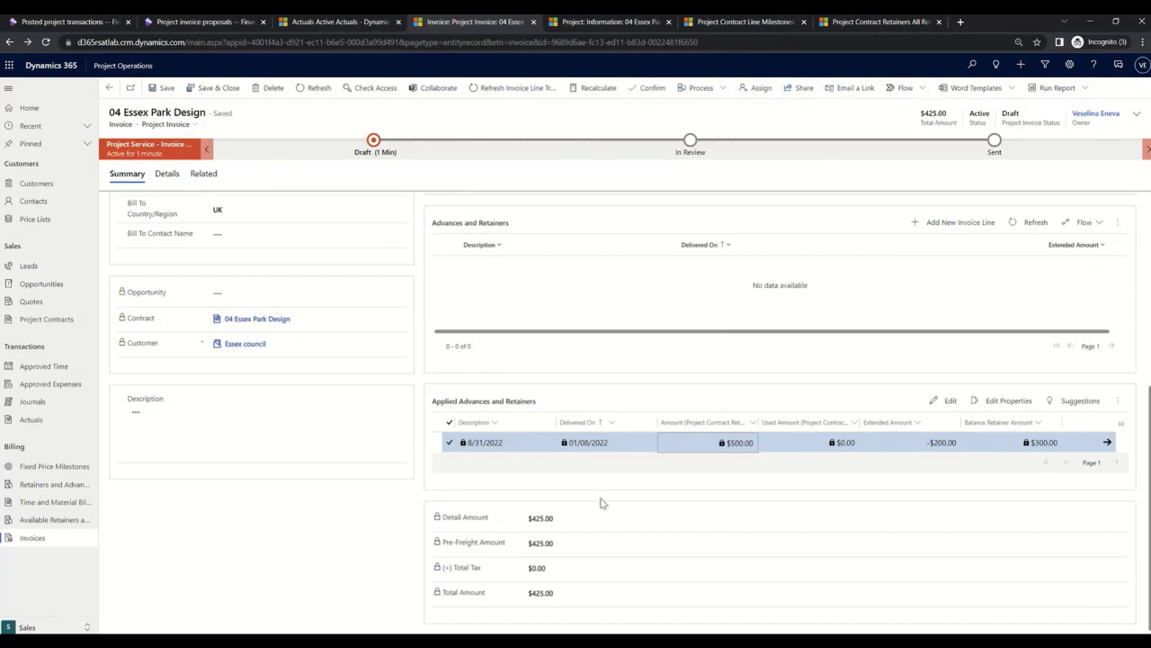
{"action": "left_click", "coordinate": [508, 90]}
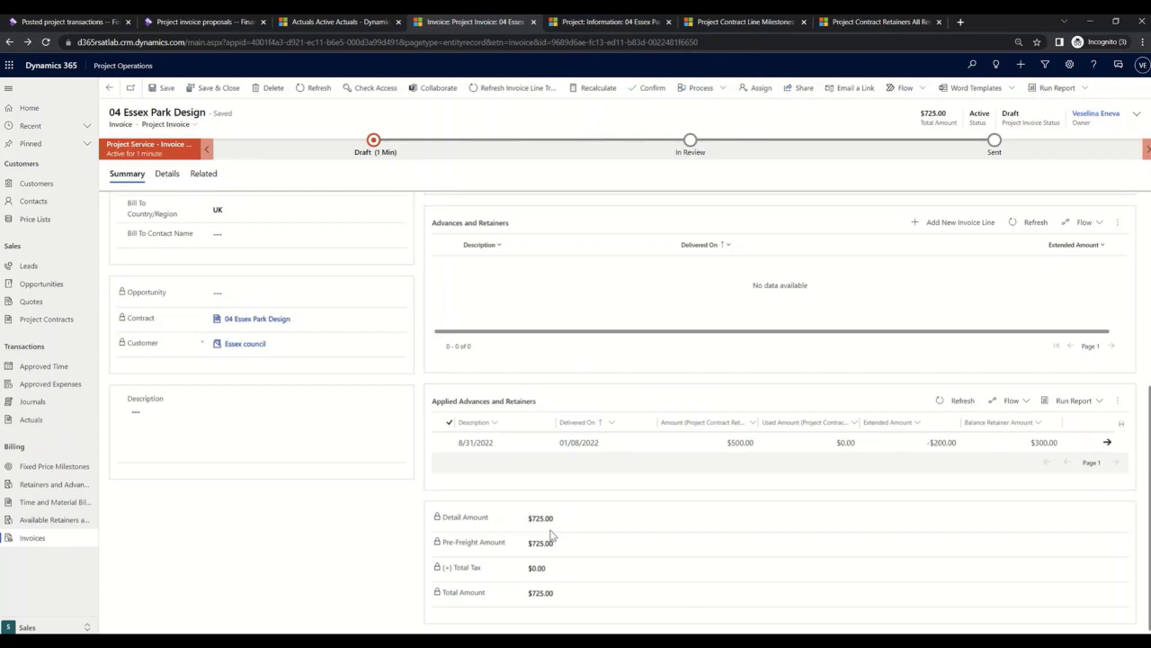
Review the project-based lines, applied retainer and total amounts, and confirm the 04 Essex Park Design invoice.
{"action": "scroll", "coordinate": [659, 346], "scroll_direction": "up", "scroll_amount": 1}
{"action": "scroll", "coordinate": [659, 346], "scroll_direction": "up", "scroll_amount": 5}
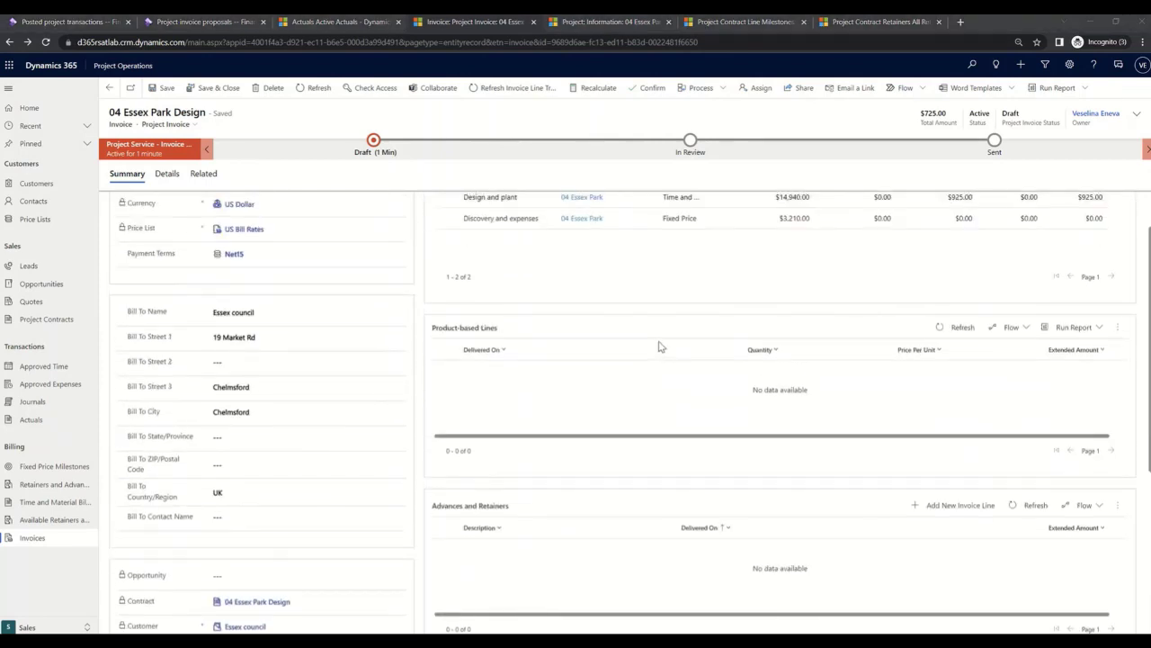
{"action": "scroll", "coordinate": [660, 346], "scroll_direction": "down", "scroll_amount": 6}
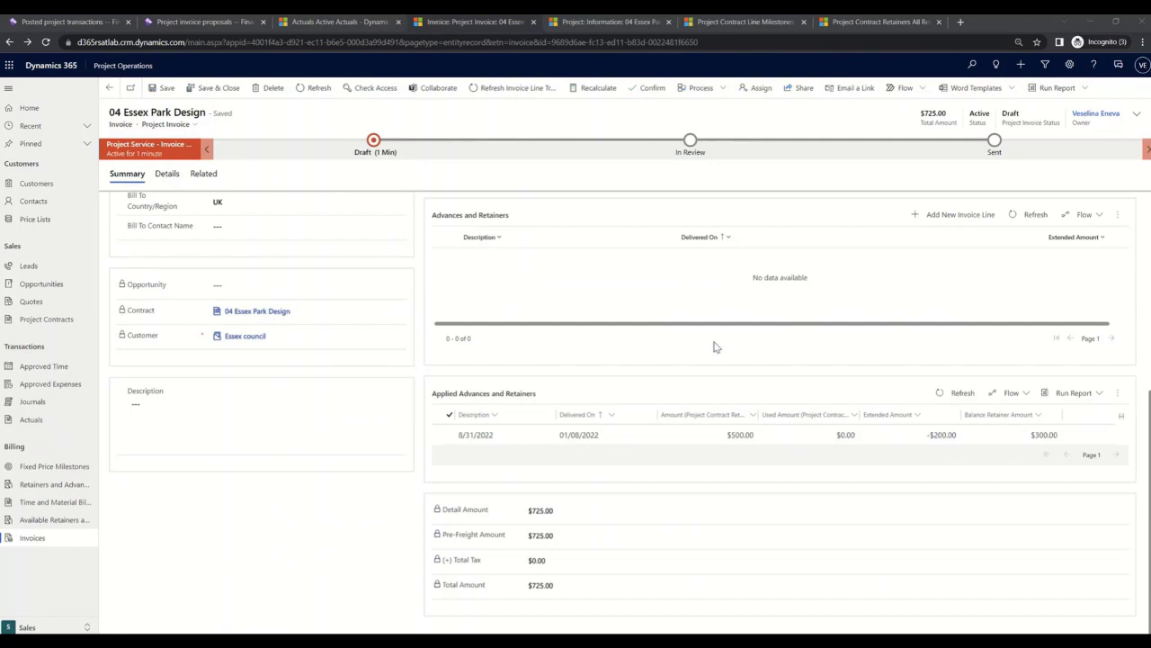
{"action": "scroll", "coordinate": [716, 346], "scroll_direction": "up", "scroll_amount": 6}
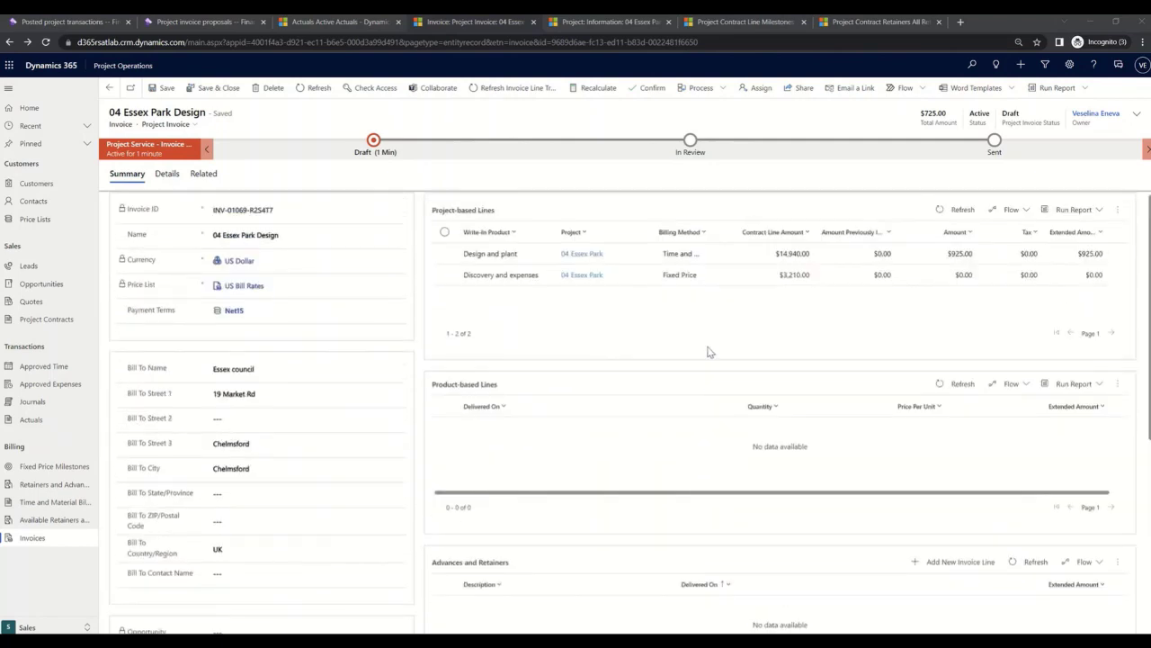
{"action": "left_click", "coordinate": [654, 88]}
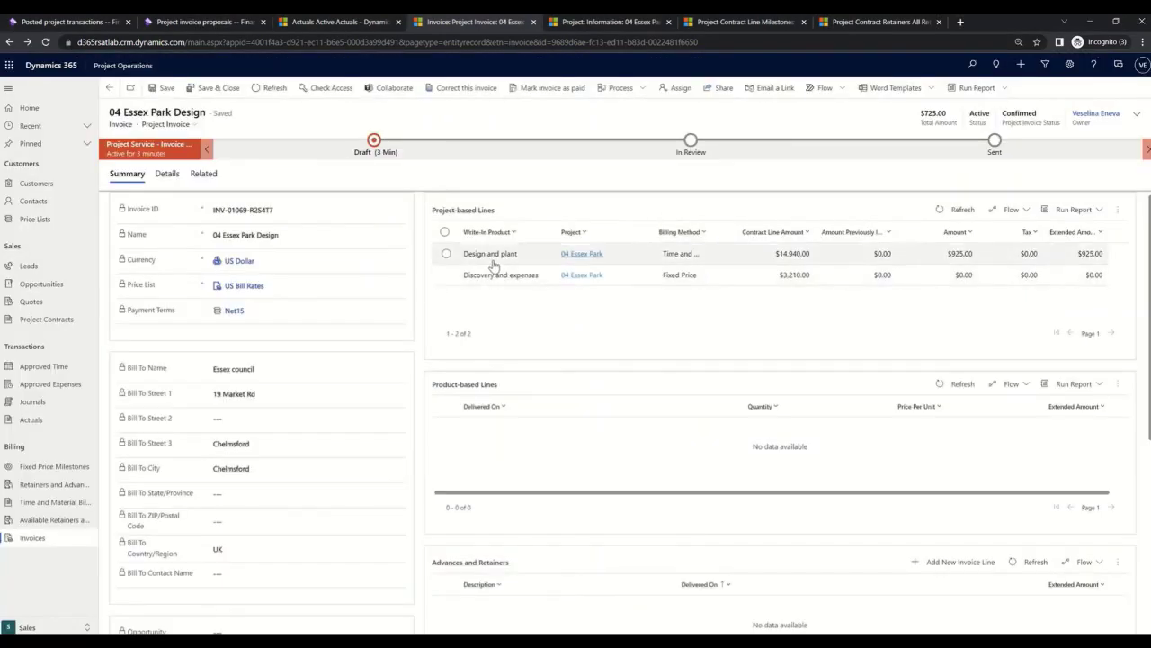
Open the Design and plant invoice line and review its chargeable transactions.
{"action": "double_click", "coordinate": [494, 259]}
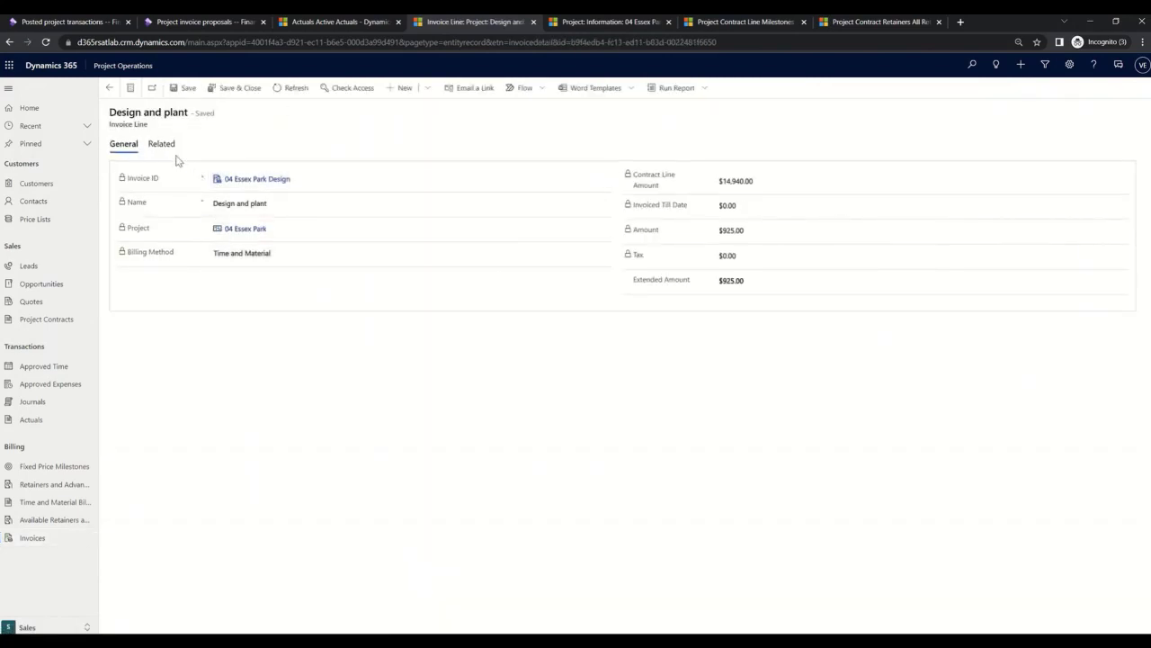
{"action": "left_click", "coordinate": [166, 146]}
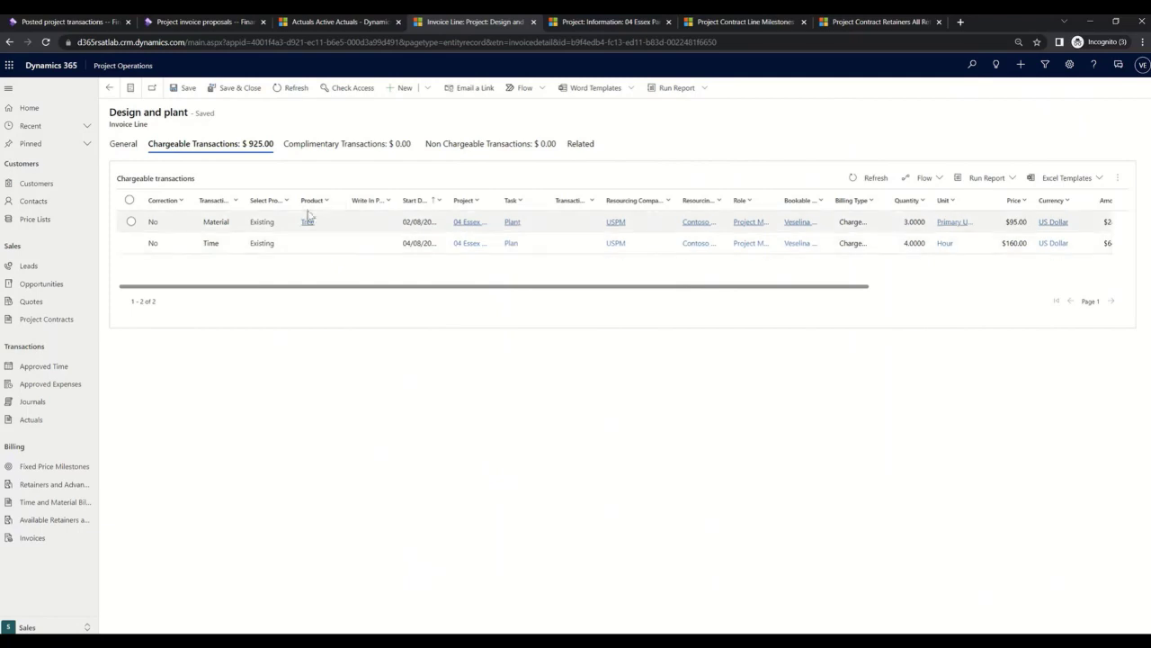
{"action": "left_click", "coordinate": [254, 94]}
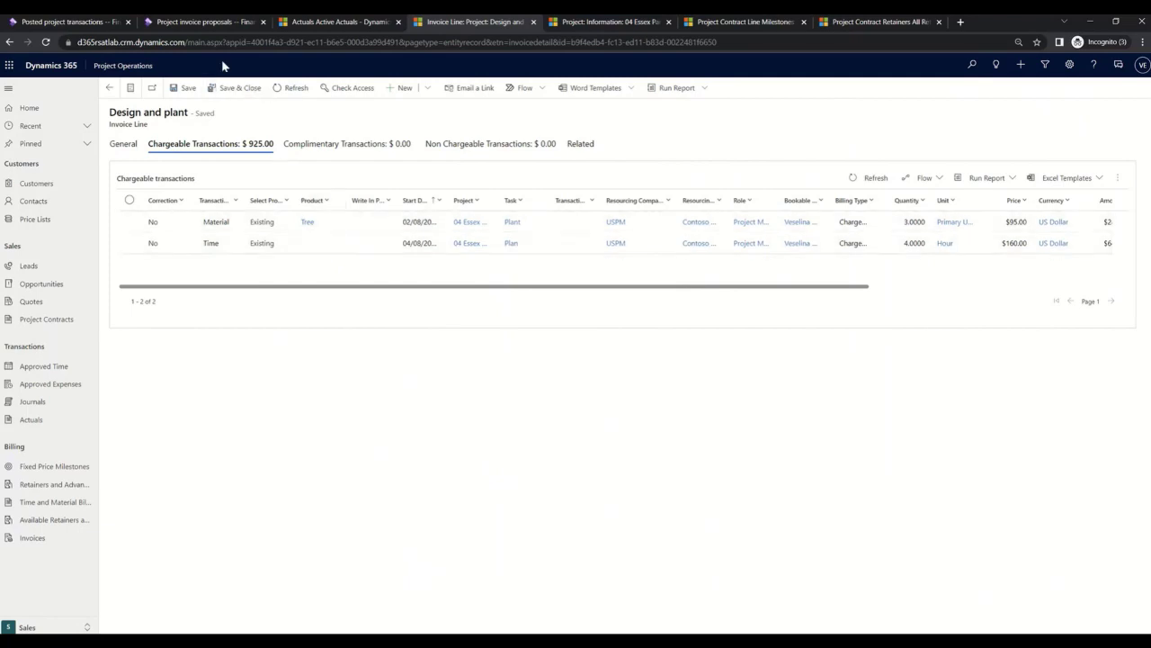
Switch to Finance and Operations, refresh the project invoice proposals and select the open Essex council proposal dated 04/08/2022.
{"action": "left_click", "coordinate": [222, 22]}
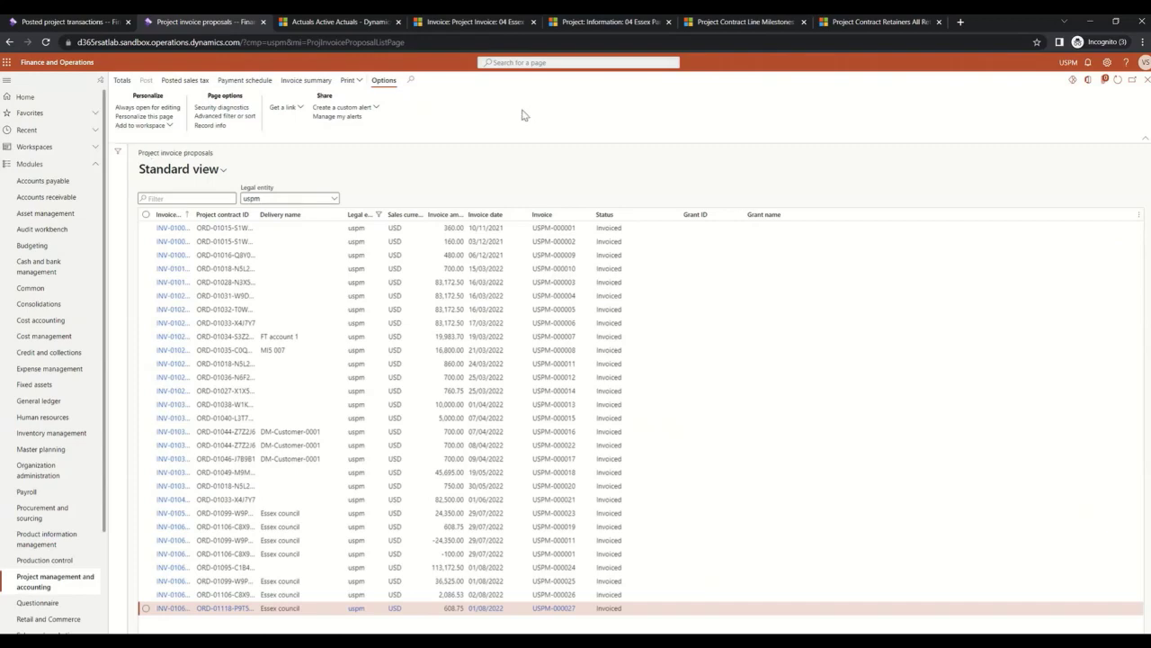
{"action": "left_click", "coordinate": [1118, 79]}
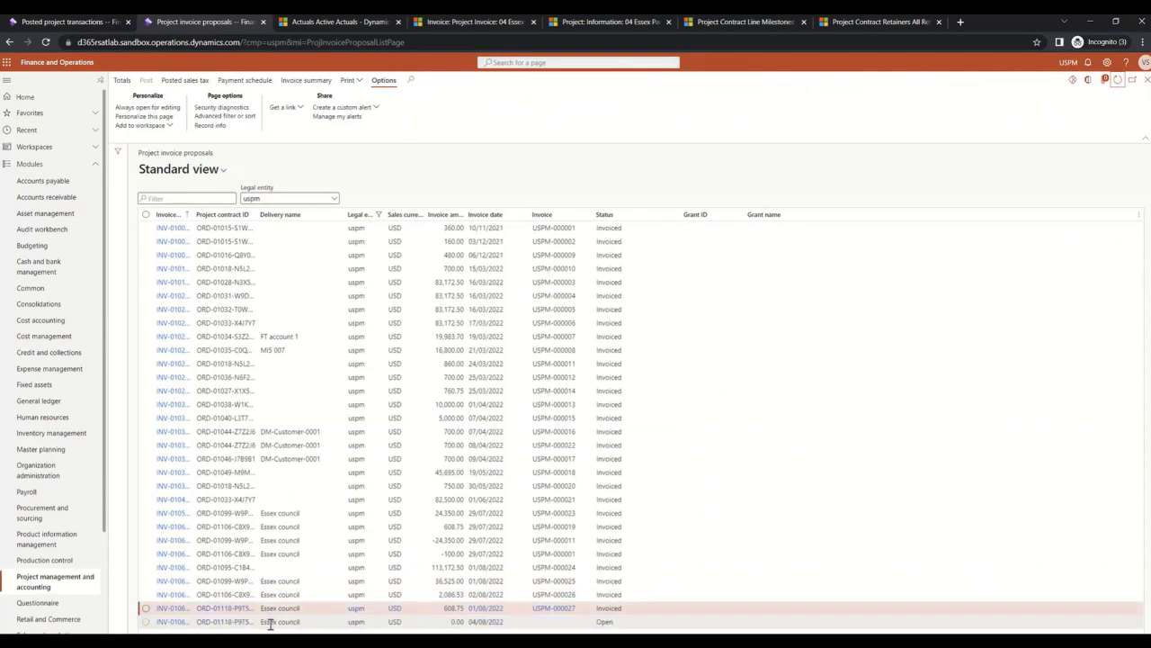
{"action": "left_click", "coordinate": [297, 622]}
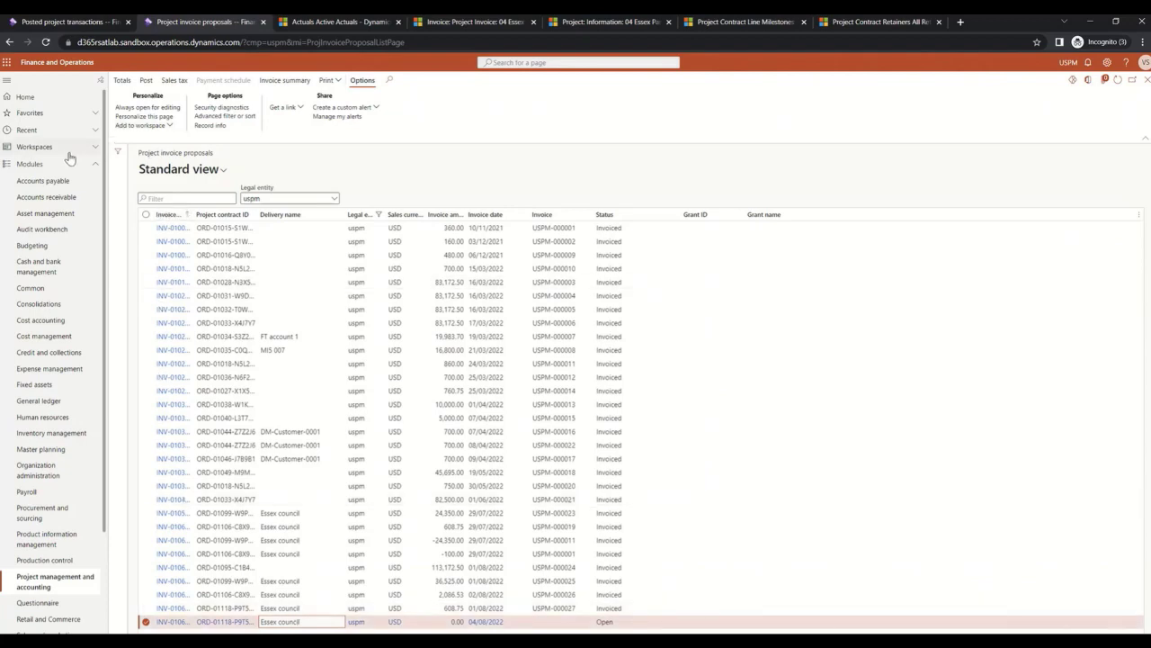
Run the import from the staging table in Finance and Operations without batch processing.
{"action": "left_click", "coordinate": [79, 20]}
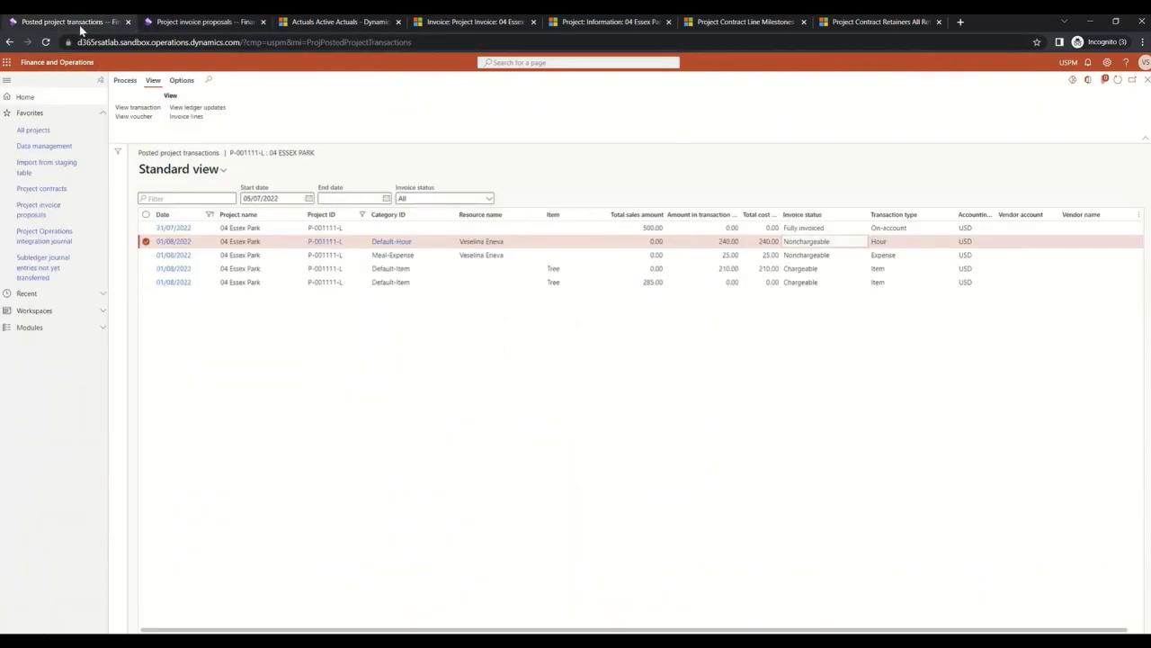
{"action": "left_click", "coordinate": [28, 171]}
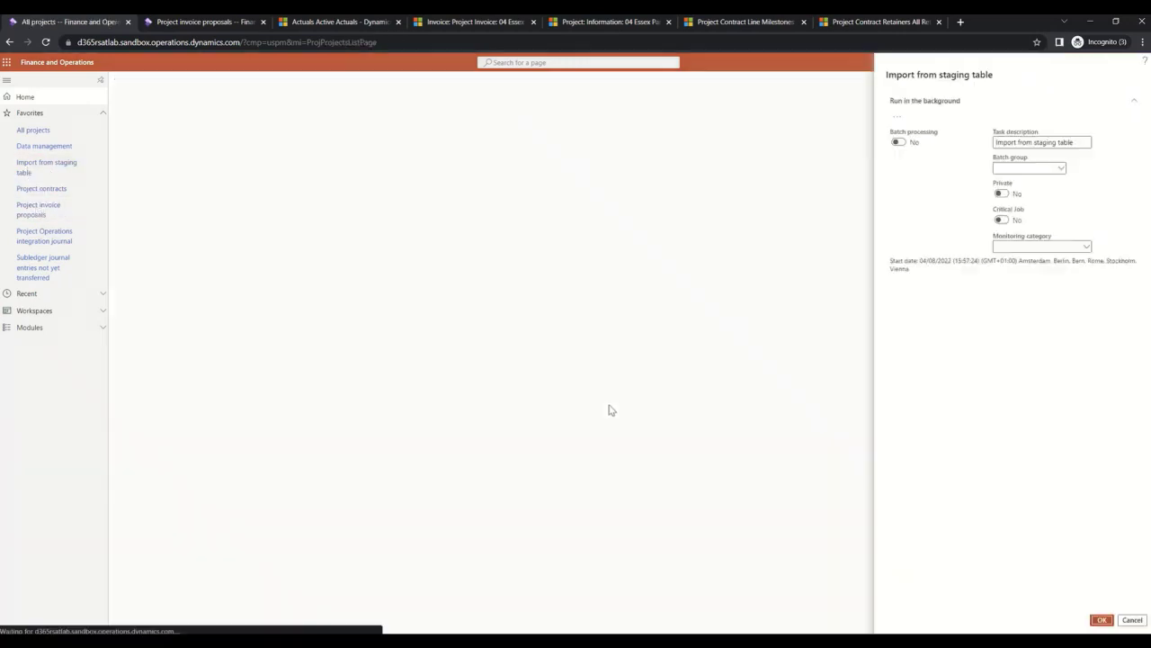
{"action": "left_click", "coordinate": [1101, 619]}
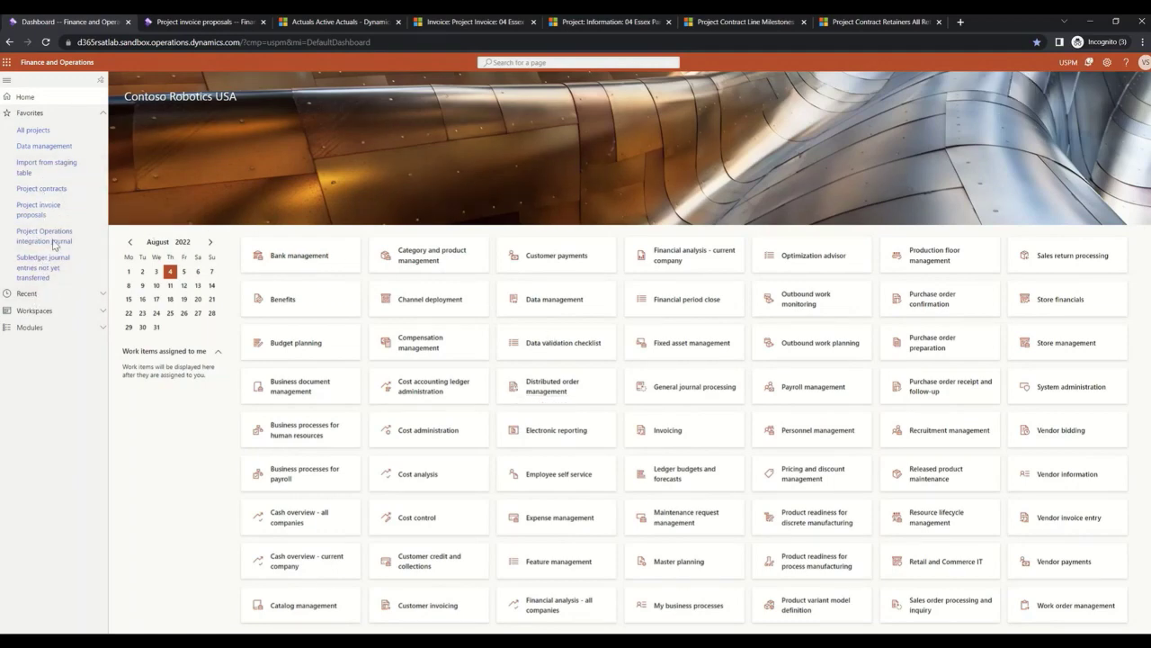
Open the lines of the 03/08/2022 journal in the Project Operations integration journal.
{"action": "left_click", "coordinate": [52, 241]}
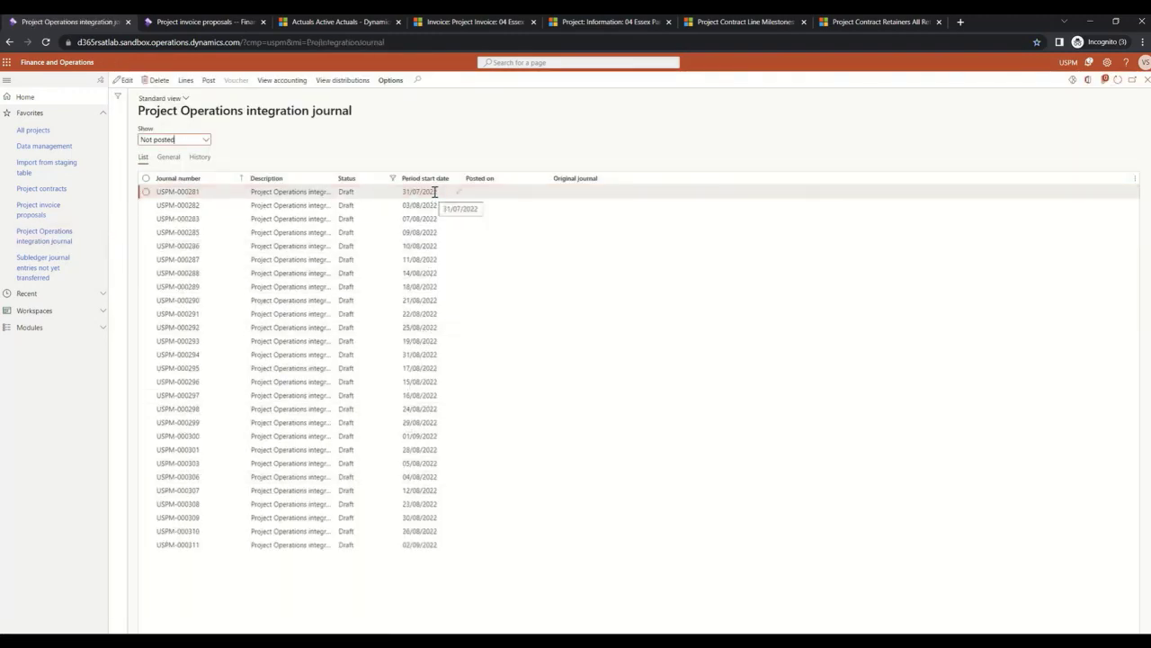
{"action": "left_click", "coordinate": [423, 206]}
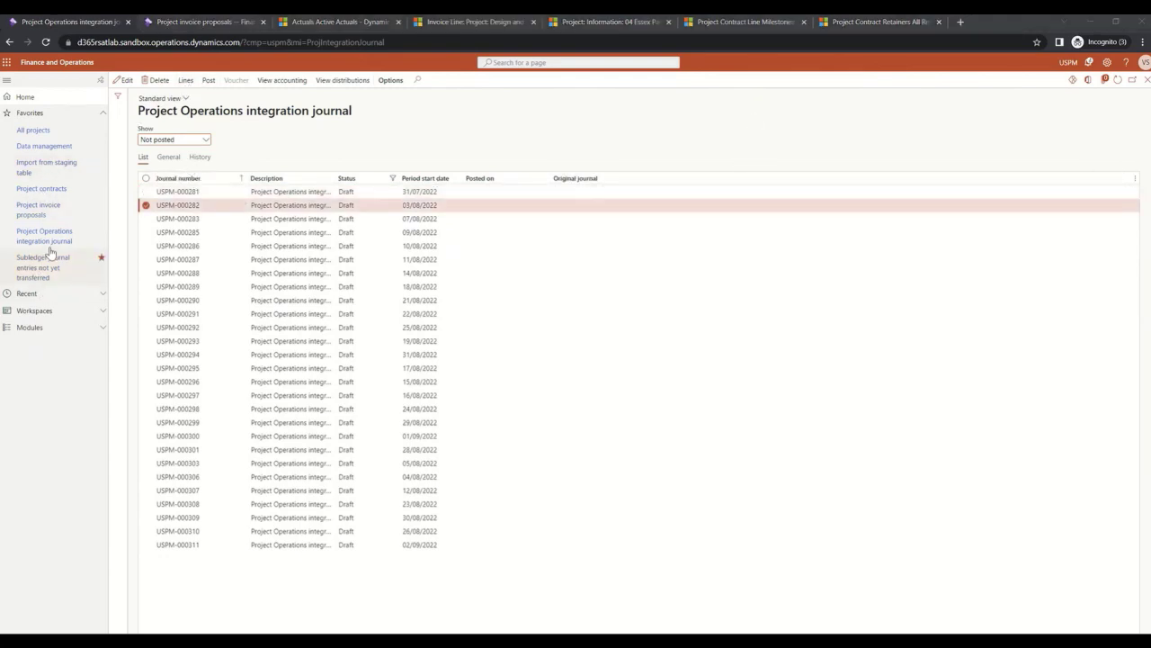
{"action": "left_click", "coordinate": [185, 81]}
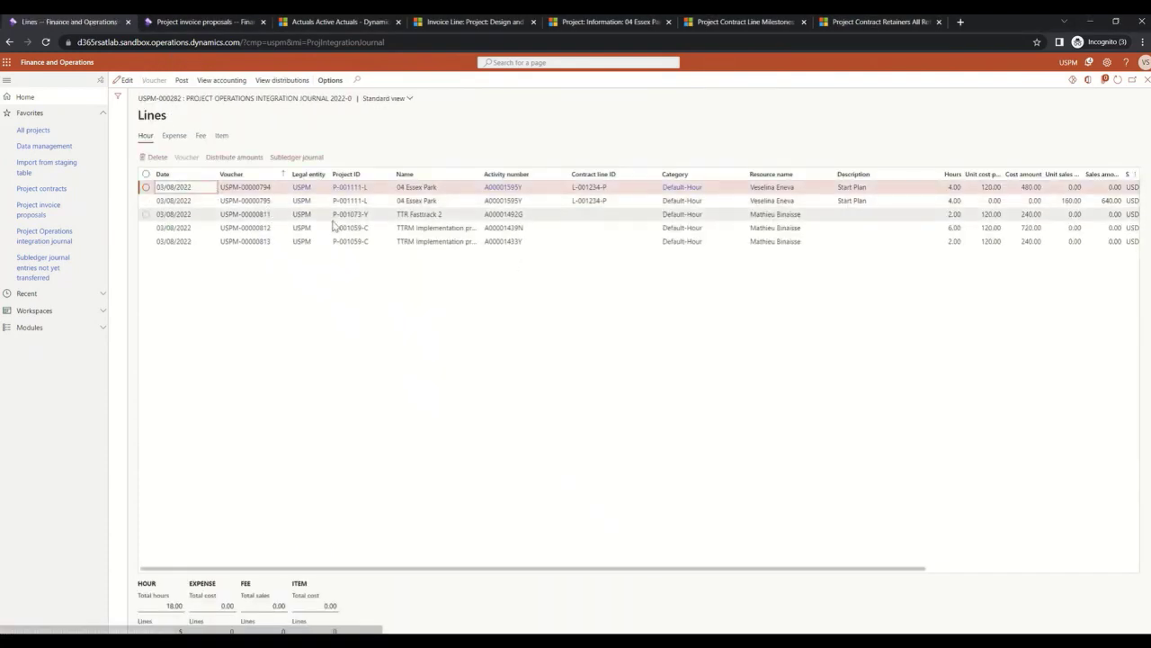
Delete the three hour lines for the TTR Fasttrack 2 and TTRM Implementation projects from the journal.
{"action": "left_click", "coordinate": [146, 214]}
{"action": "left_click", "coordinate": [146, 228]}
{"action": "left_click", "coordinate": [146, 241]}
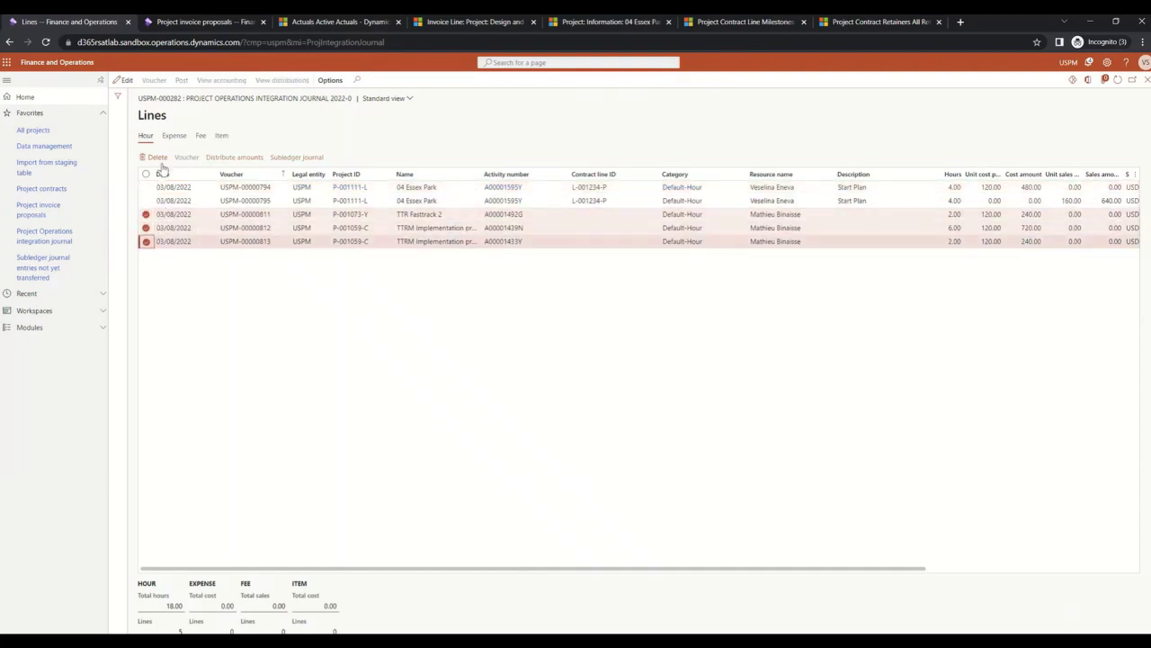
{"action": "key", "text": "alt+Delete"}
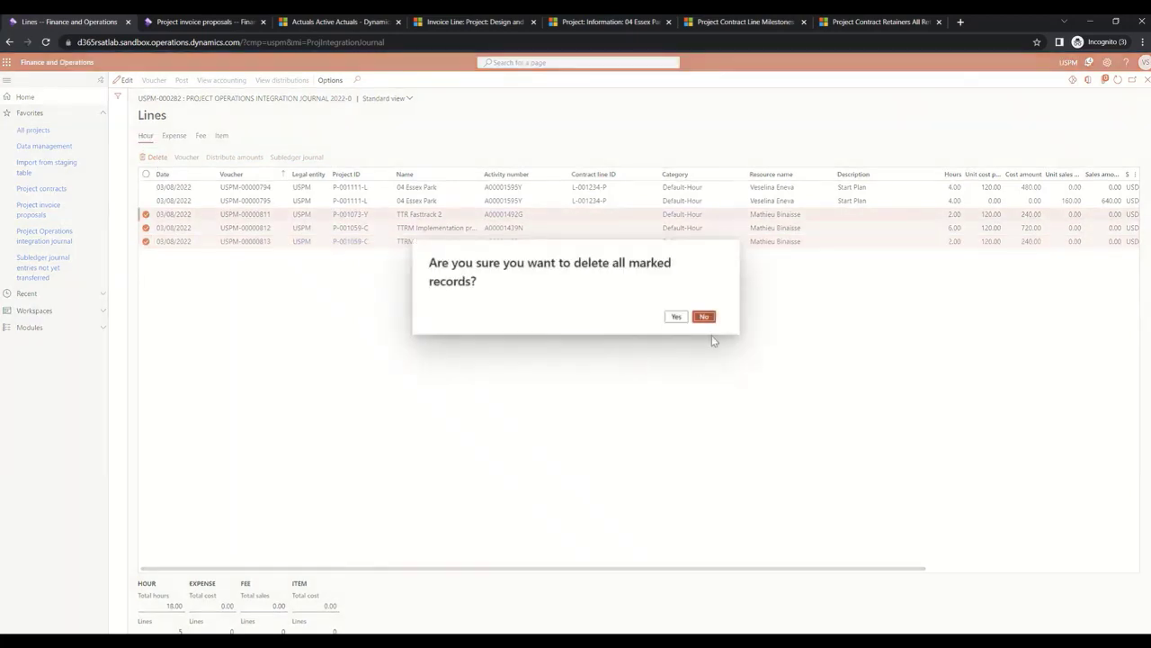
{"action": "left_click", "coordinate": [677, 317]}
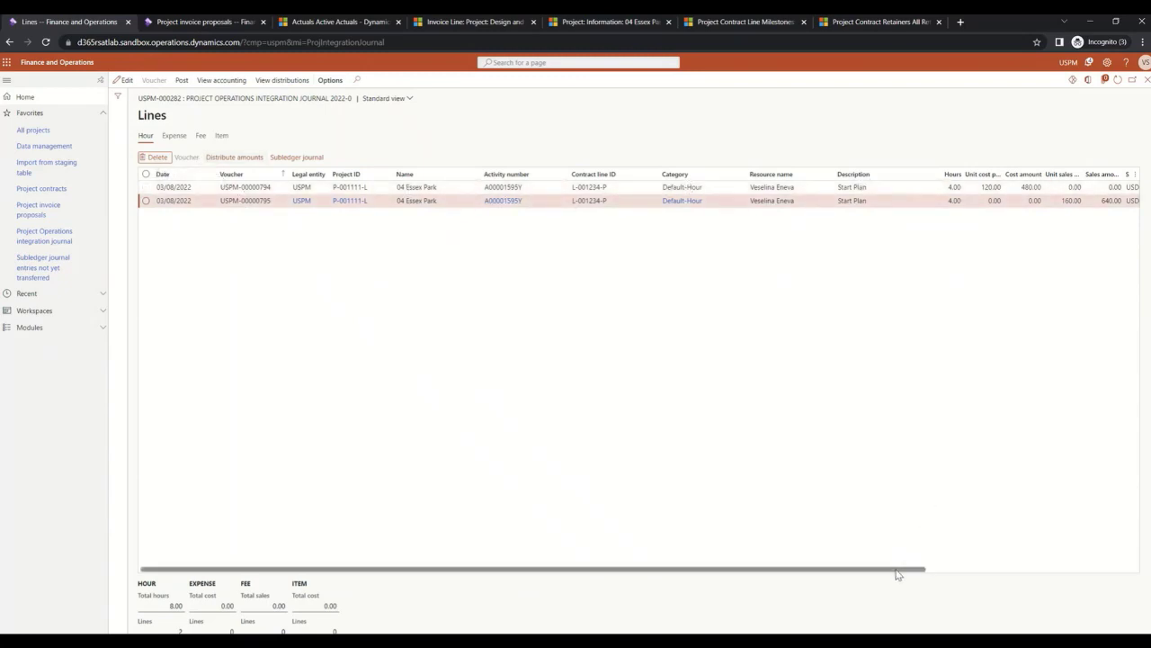
Check the journal's hour line billing columns and item lines, and compare them with the active actuals in Project Operations.
{"action": "left_click_drag", "start_coordinate": [897, 570], "coordinate": [1135, 568]}
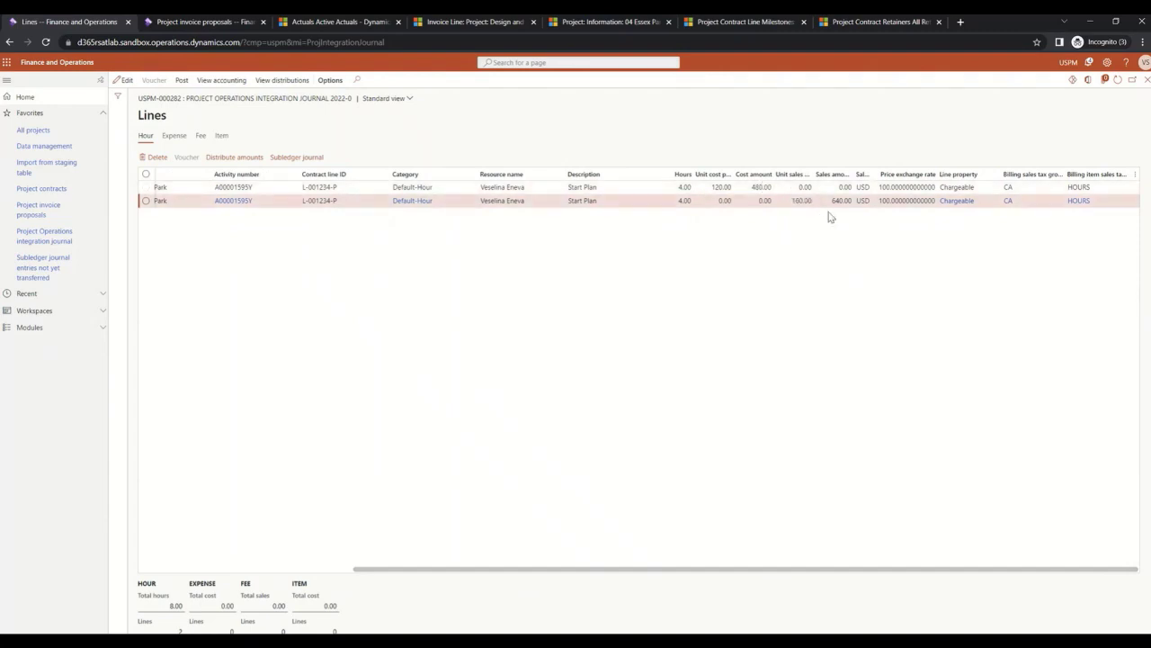
{"action": "left_click", "coordinate": [225, 144]}
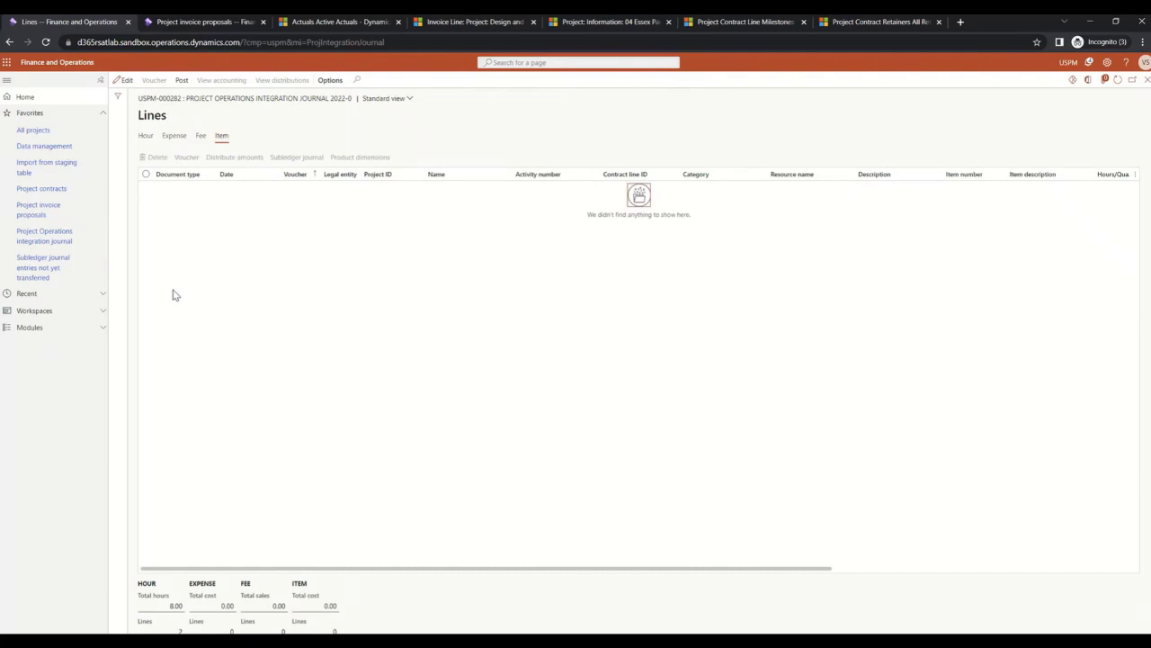
{"action": "left_click", "coordinate": [318, 25]}
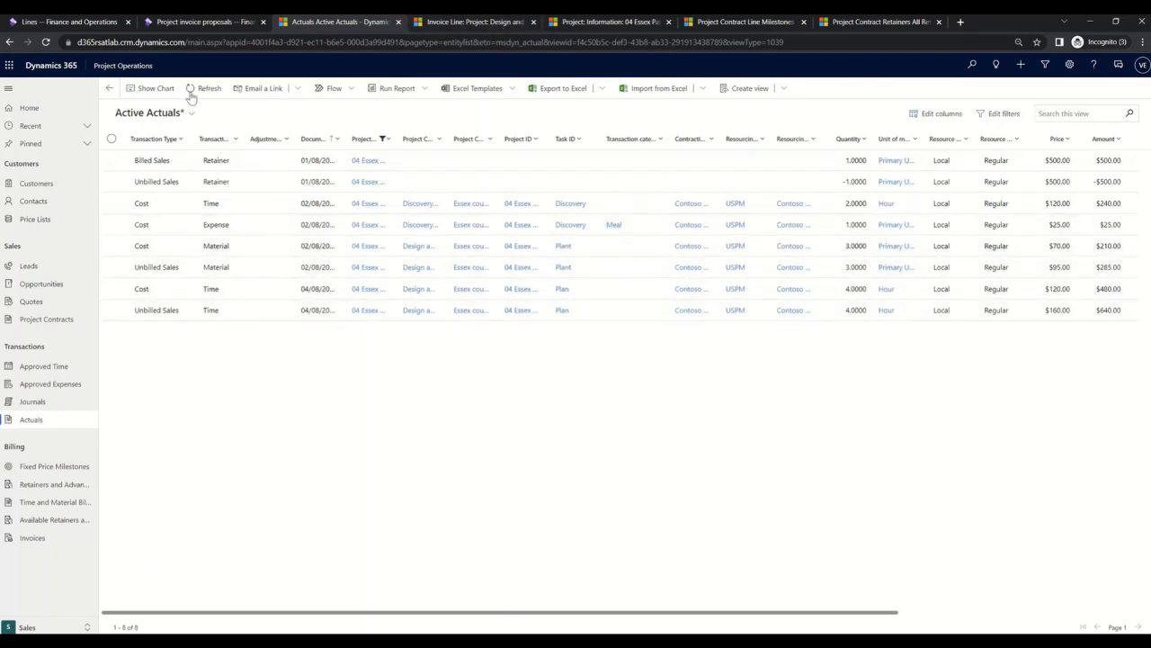
Return to the integration journal lines in Finance and Operations and post the 03/08/2022 journal without batch processing.
{"action": "left_click", "coordinate": [72, 24]}
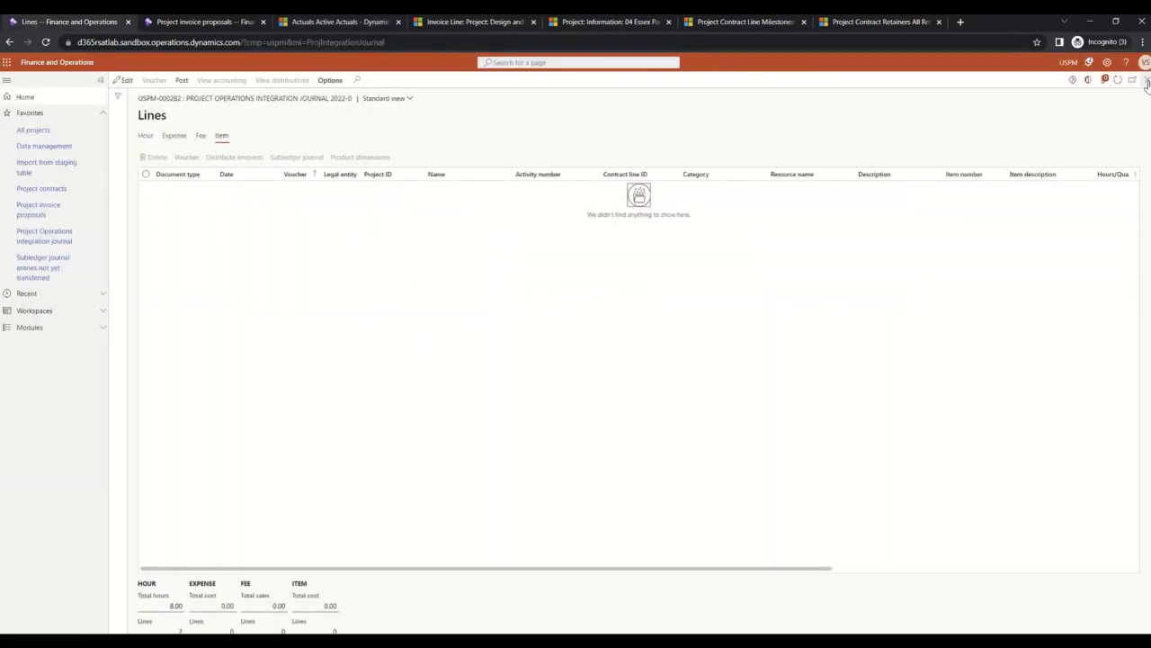
{"action": "left_click", "coordinate": [185, 85]}
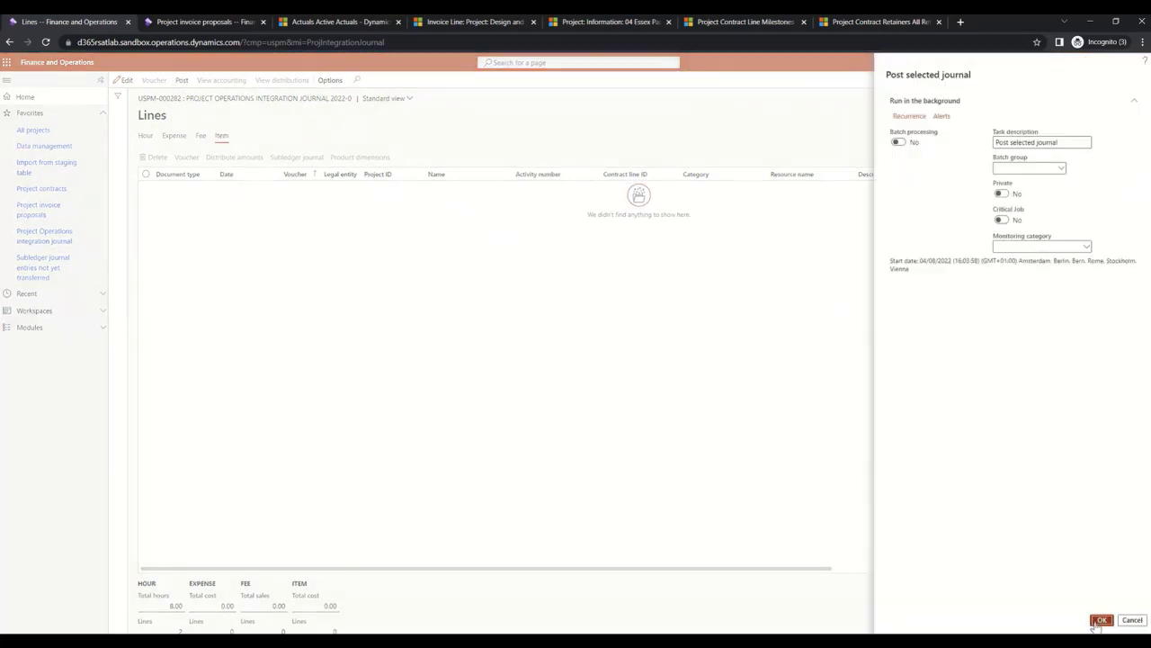
{"action": "left_click", "coordinate": [1100, 620]}
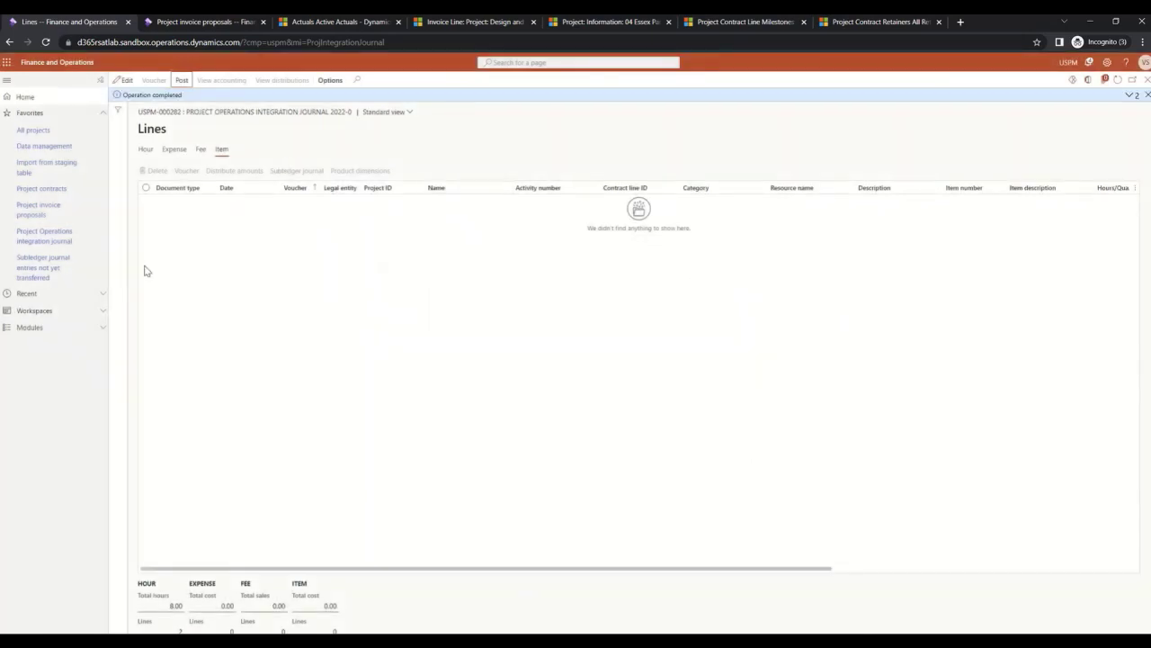
Filter all projects by names containing "essex" and open the posted transactions of the 04 Essex Park project.
{"action": "left_click", "coordinate": [34, 130]}
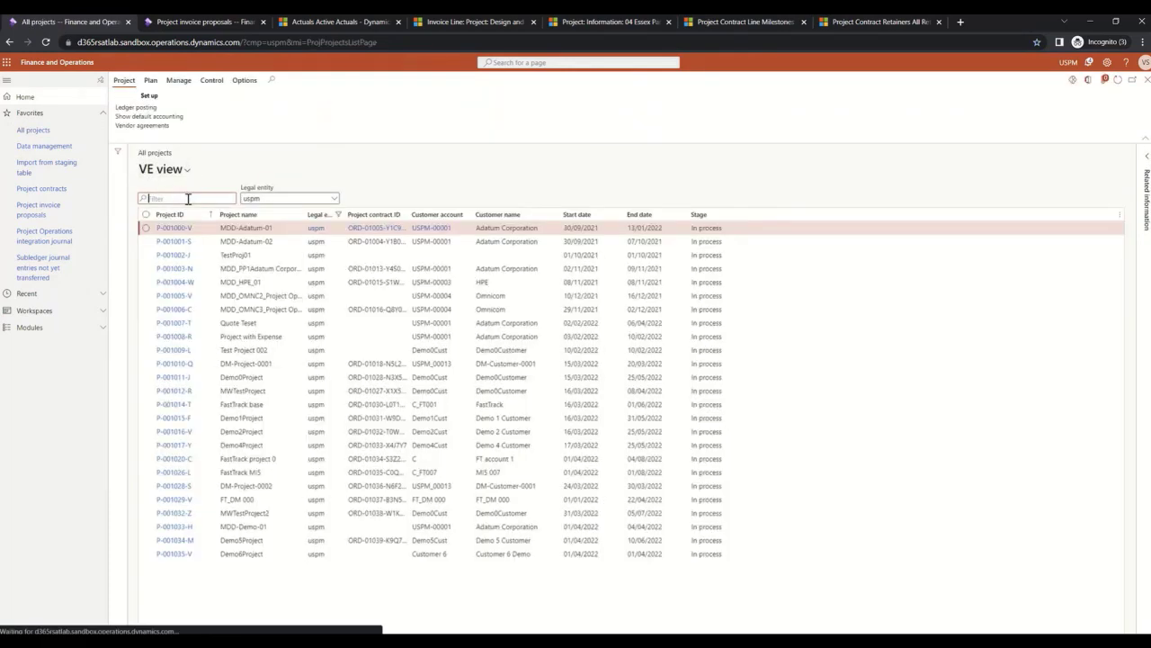
{"action": "type", "text": "*esse"}
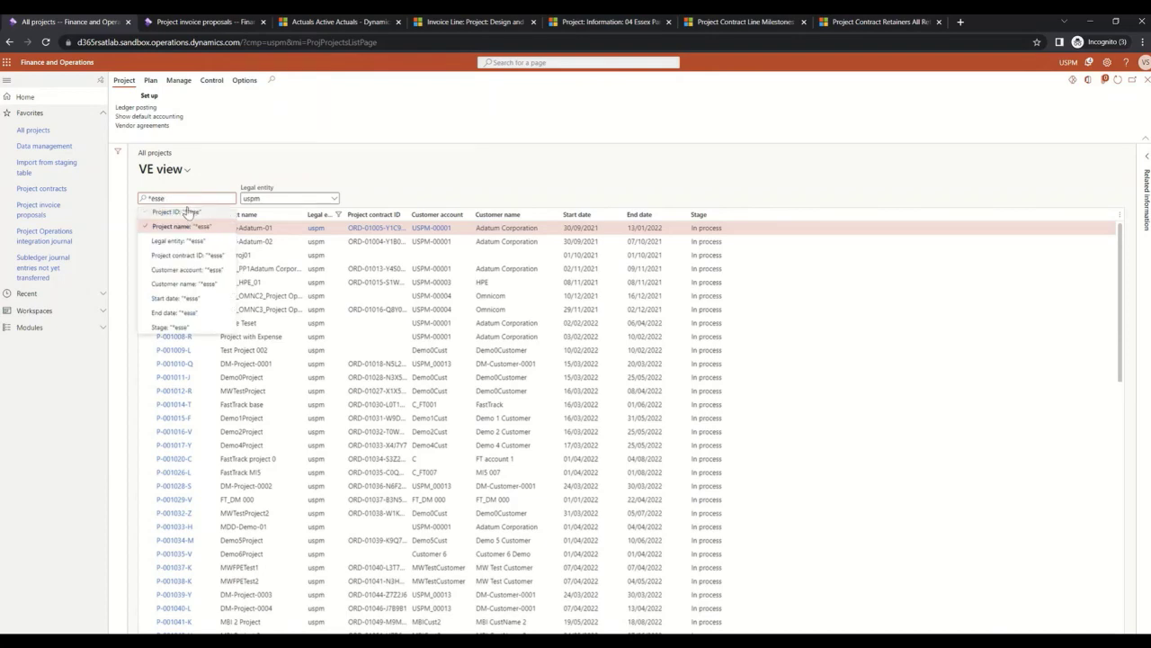
{"action": "left_click", "coordinate": [187, 212]}
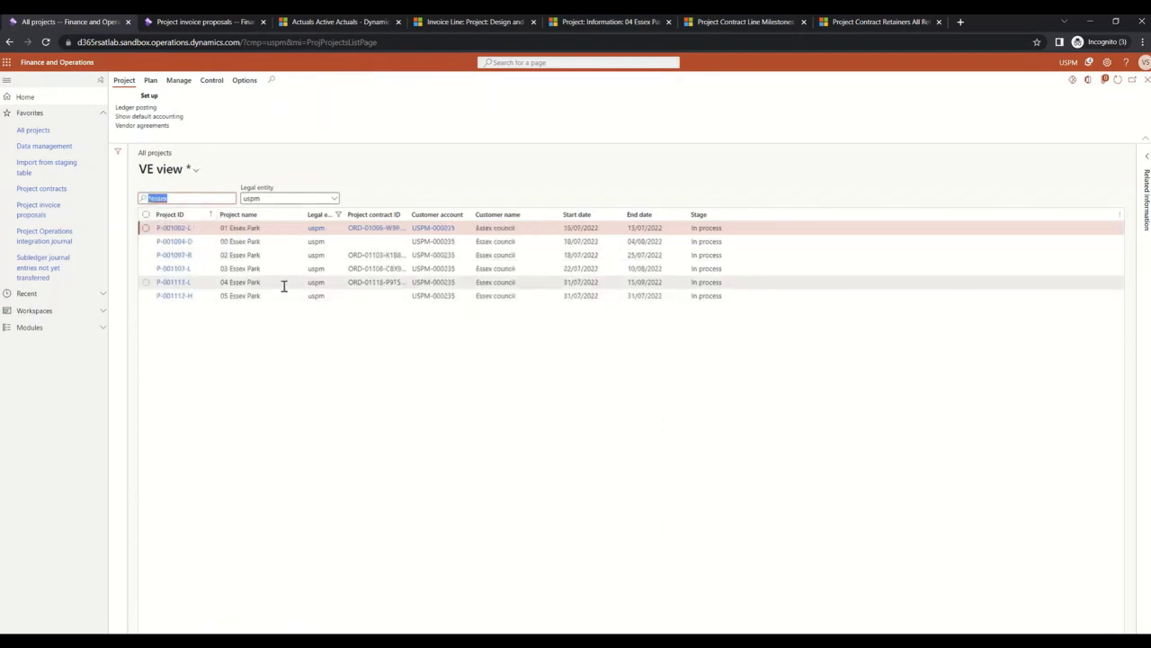
{"action": "left_click", "coordinate": [283, 284]}
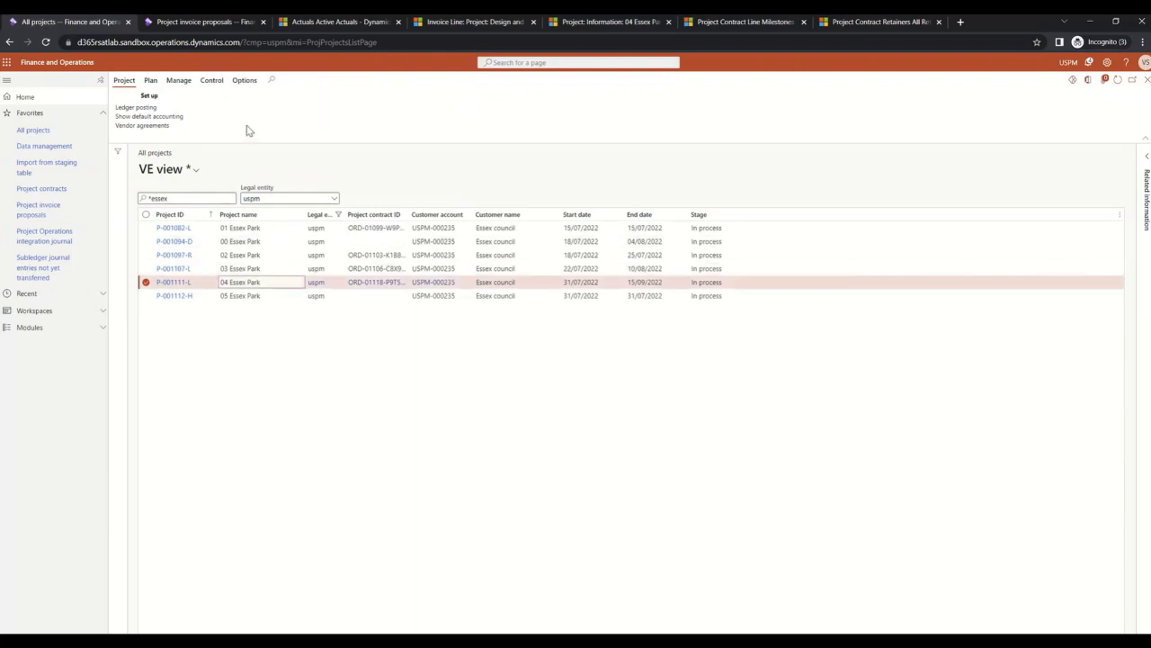
{"action": "left_click", "coordinate": [176, 81]}
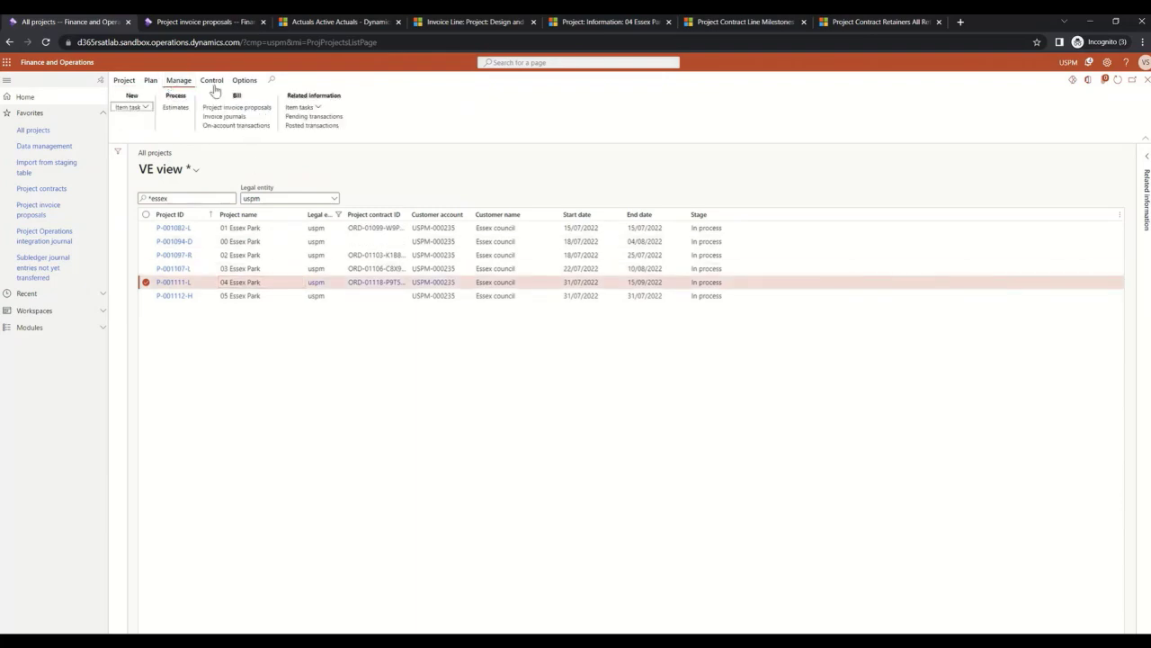
{"action": "left_click", "coordinate": [315, 126]}
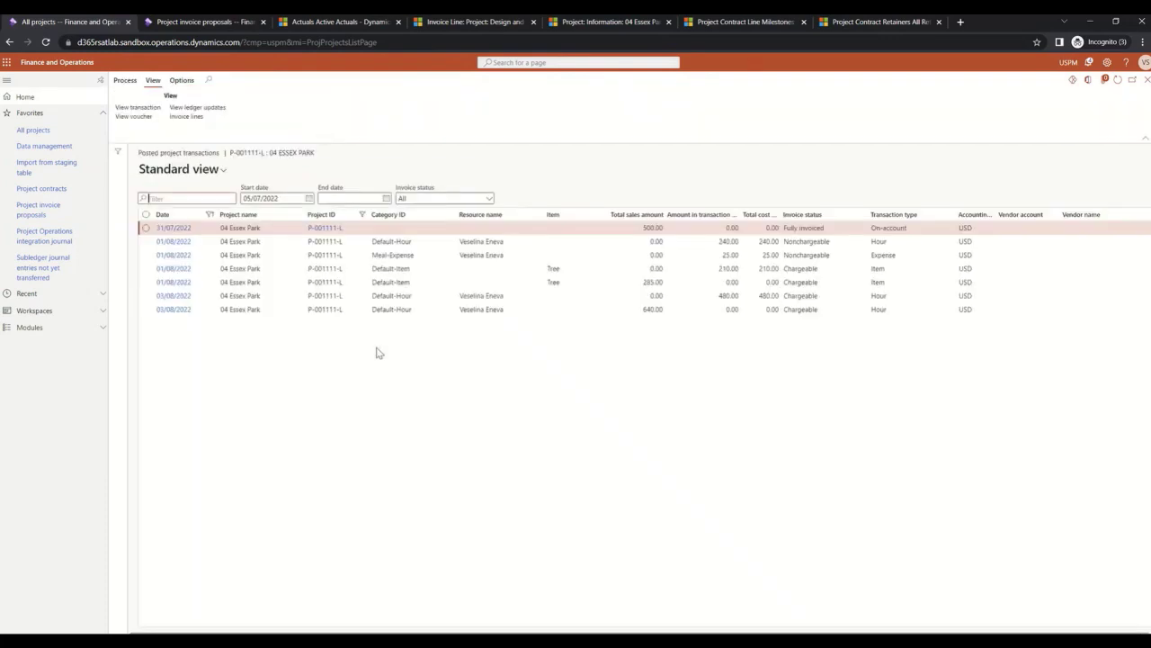
Check the posted item, expense and hour transactions of 04 Essex Park, then return to the project list.
{"action": "left_click", "coordinate": [493, 274]}
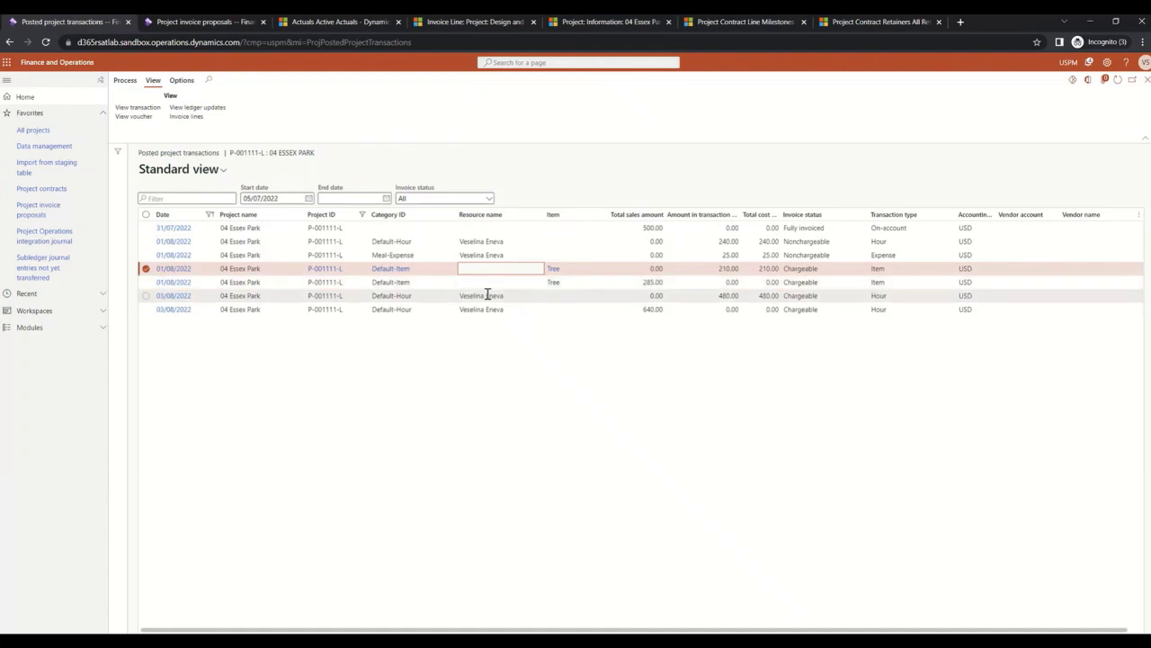
{"action": "left_click", "coordinate": [685, 254]}
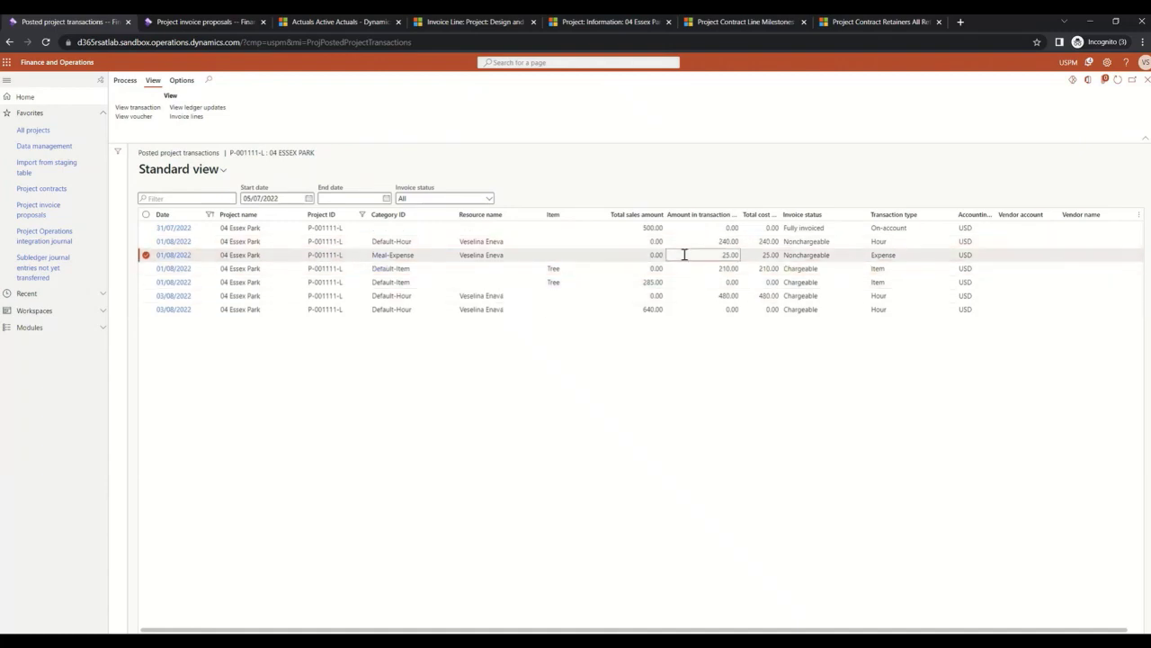
{"action": "left_click", "coordinate": [631, 298]}
{"action": "left_click", "coordinate": [624, 312]}
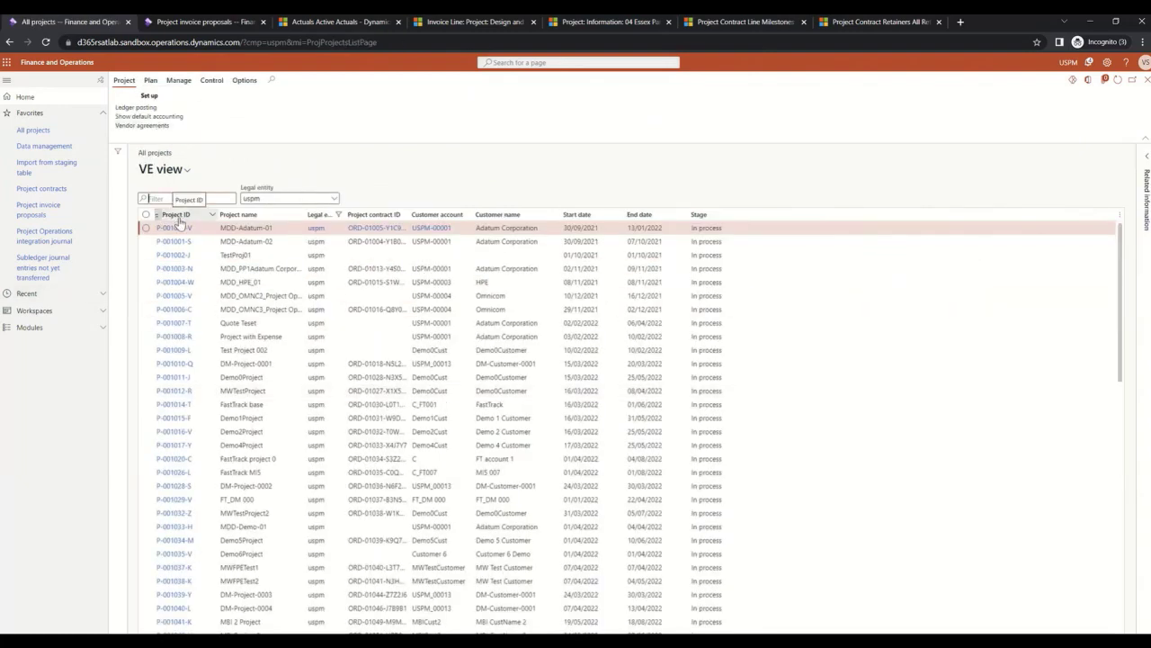
Filter the projects by "essex" again and review the invoice journal of 04 Essex Park.
{"action": "type", "text": "*e"}
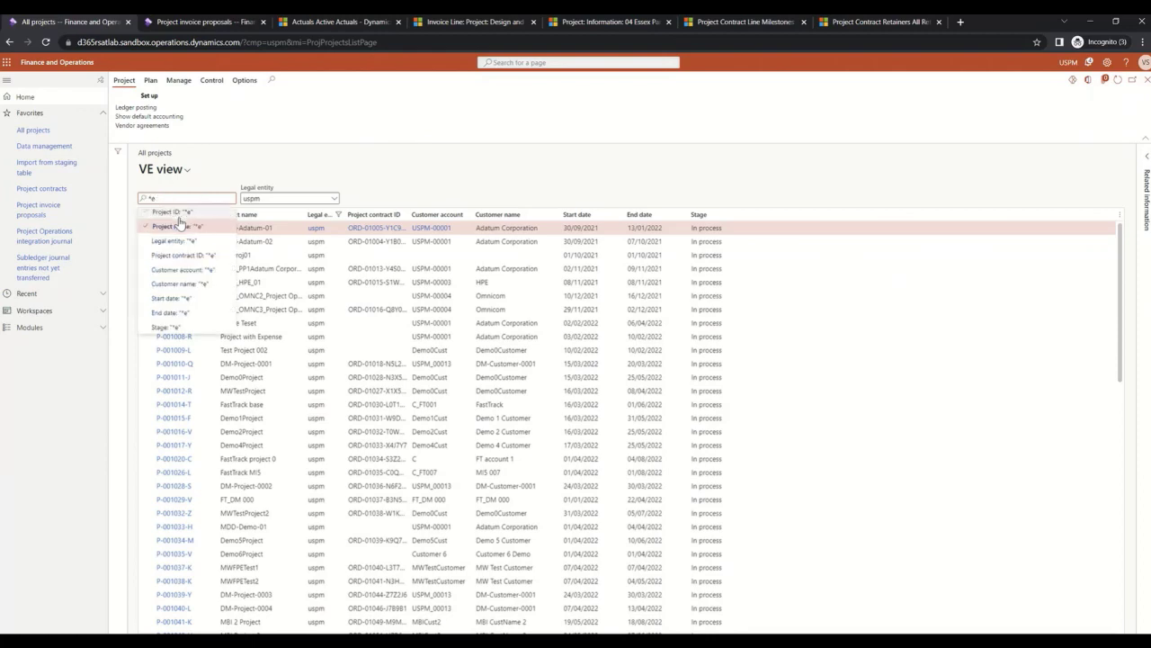
{"action": "type", "text": "ssex"}
{"action": "left_click", "coordinate": [180, 225]}
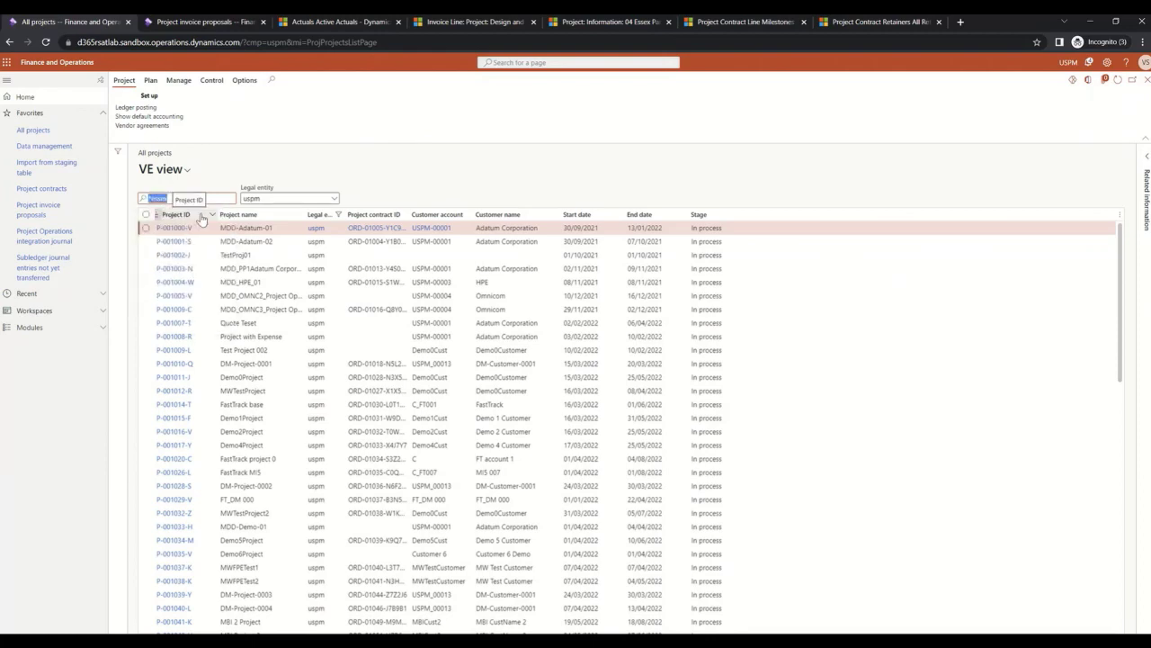
{"action": "left_click", "coordinate": [281, 282]}
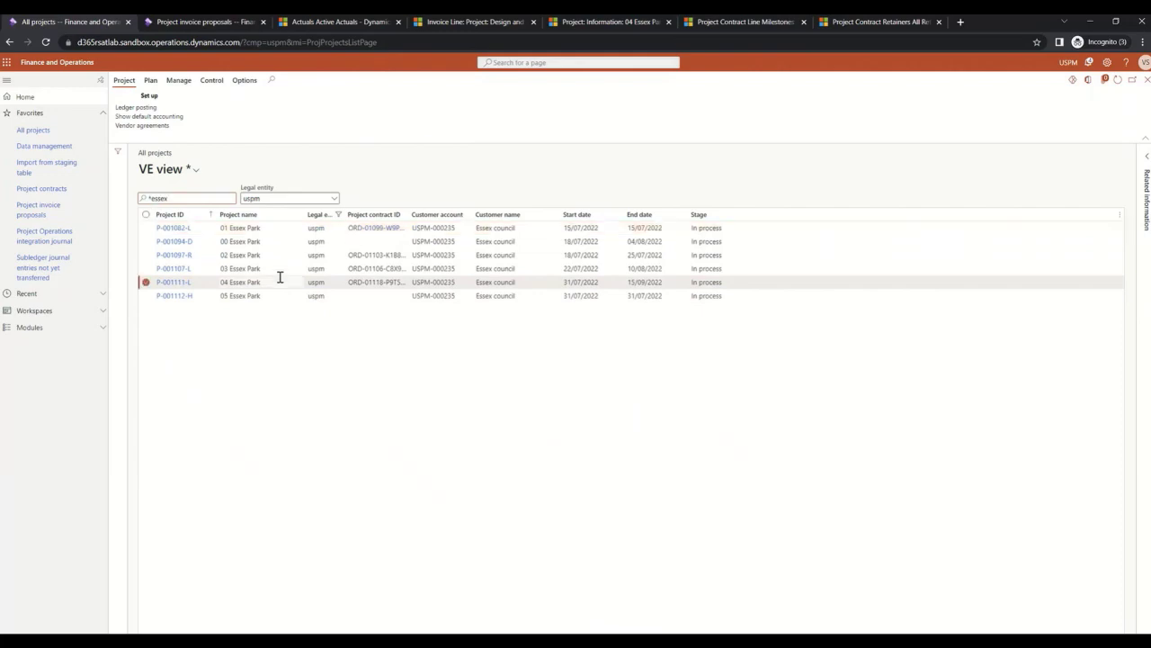
{"action": "left_click", "coordinate": [185, 83]}
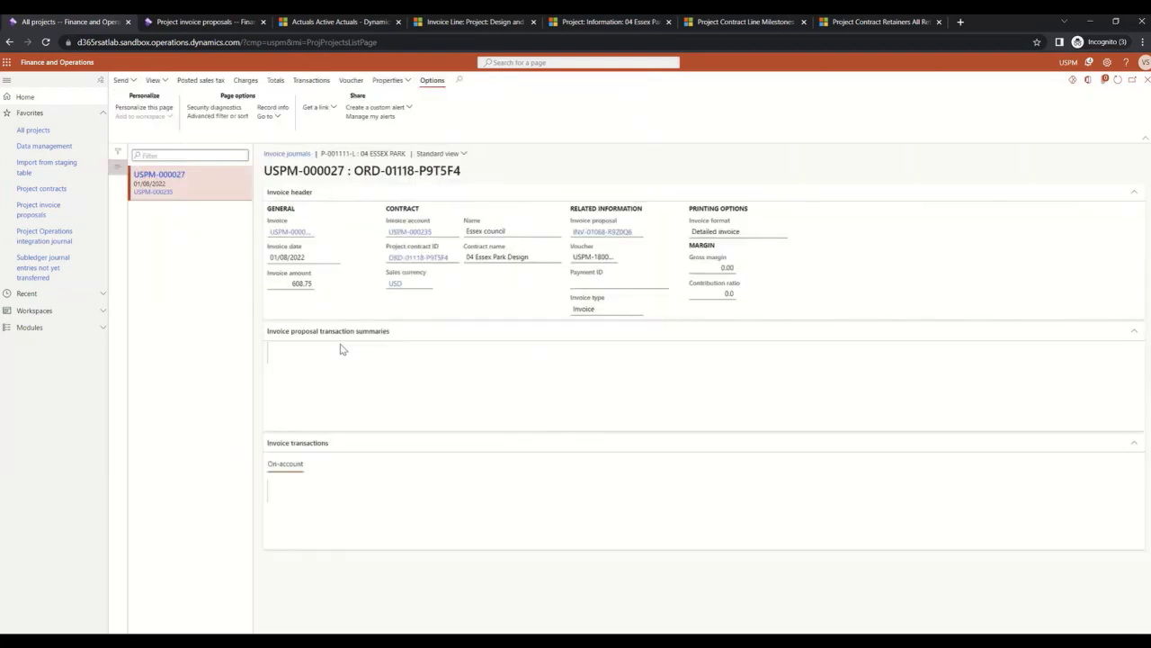
{"action": "left_click", "coordinate": [1146, 80]}
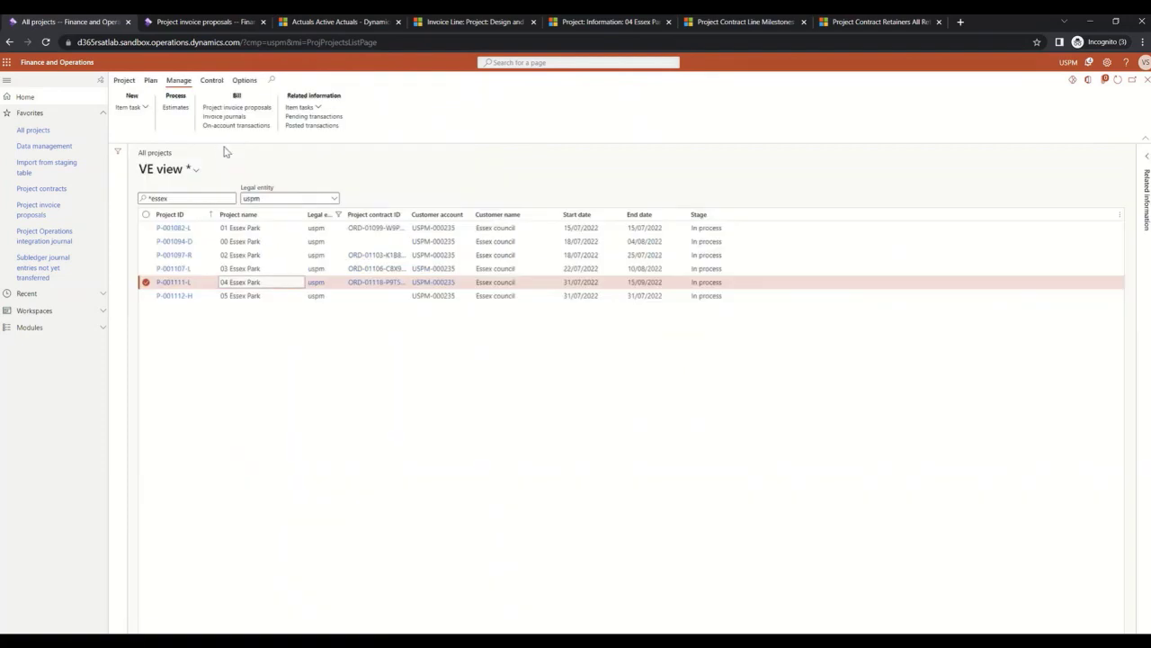
List the project invoice proposals of 04 Essex Park and open the unposted proposal dated 04/08/2022.
{"action": "left_click", "coordinate": [255, 110]}
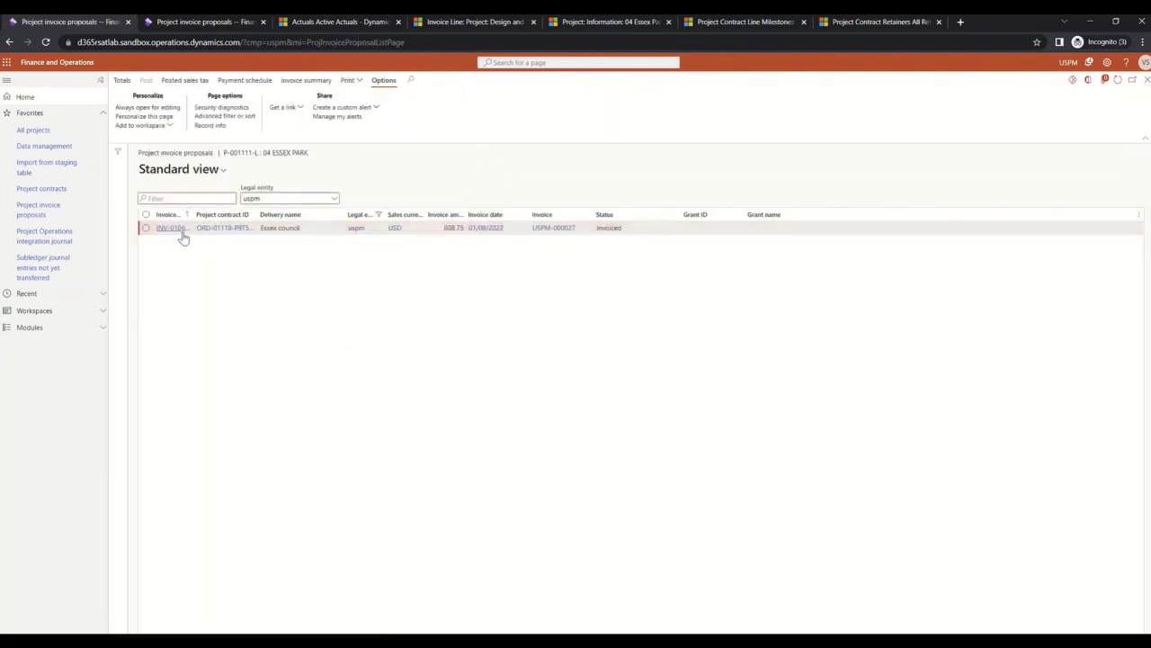
{"action": "left_click", "coordinate": [177, 230]}
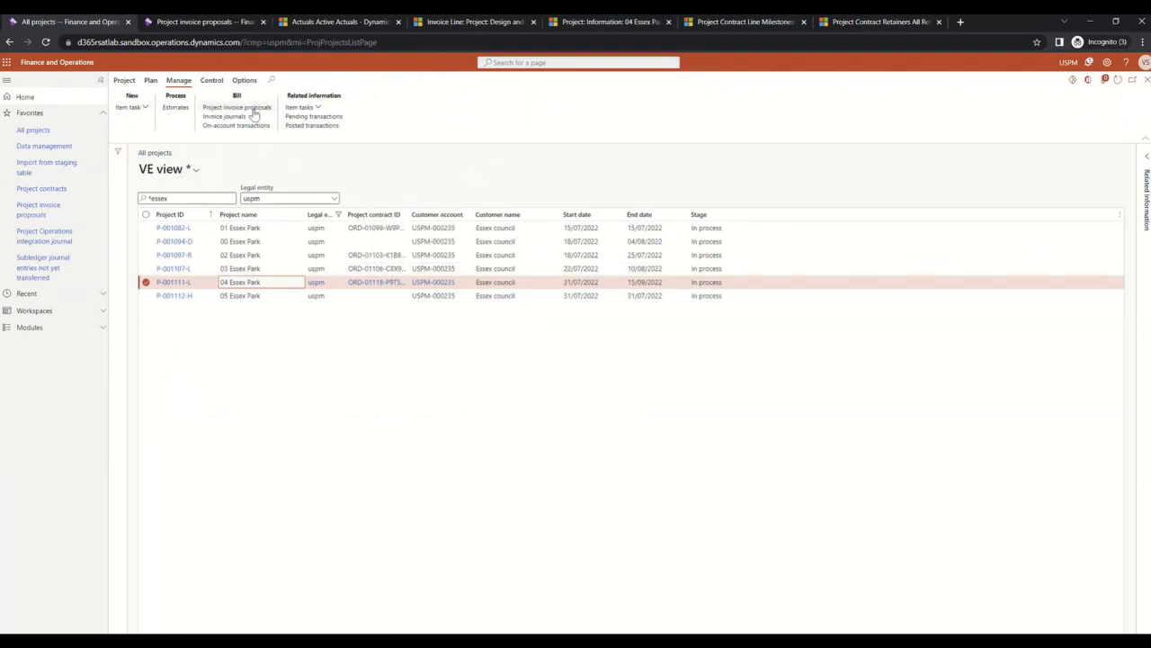
{"action": "left_click", "coordinate": [255, 110]}
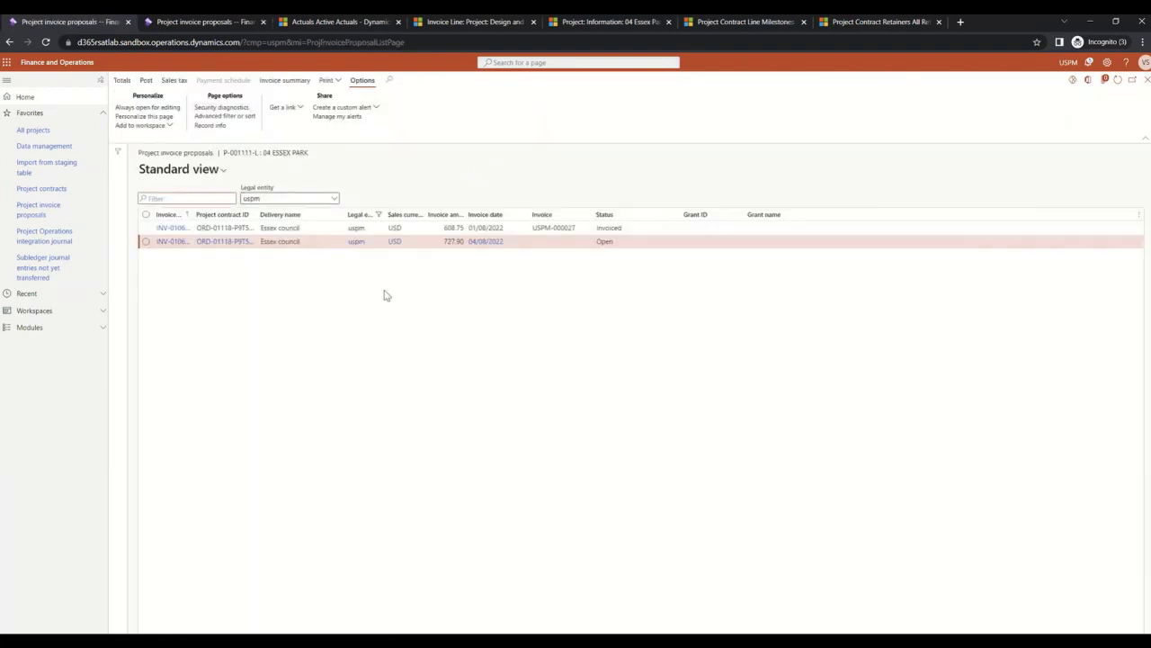
{"action": "left_click", "coordinate": [167, 243]}
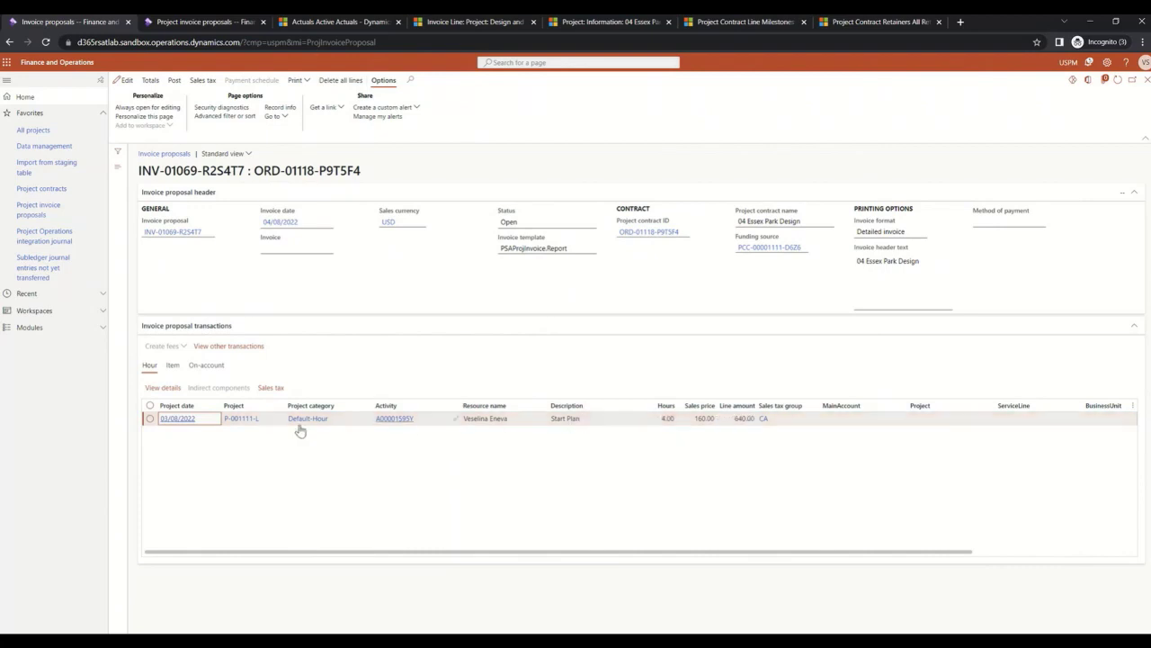
Review the item, on-account and hour transactions of the 04/08/2022 invoice proposal.
{"action": "left_click", "coordinate": [173, 366]}
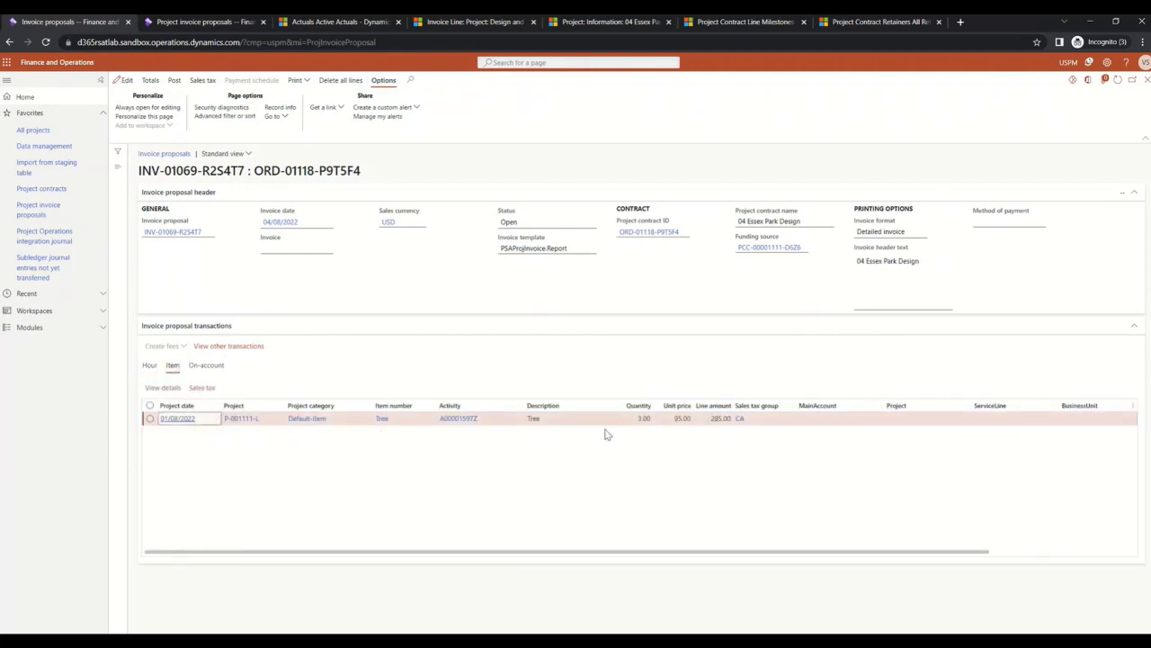
{"action": "left_click", "coordinate": [218, 367]}
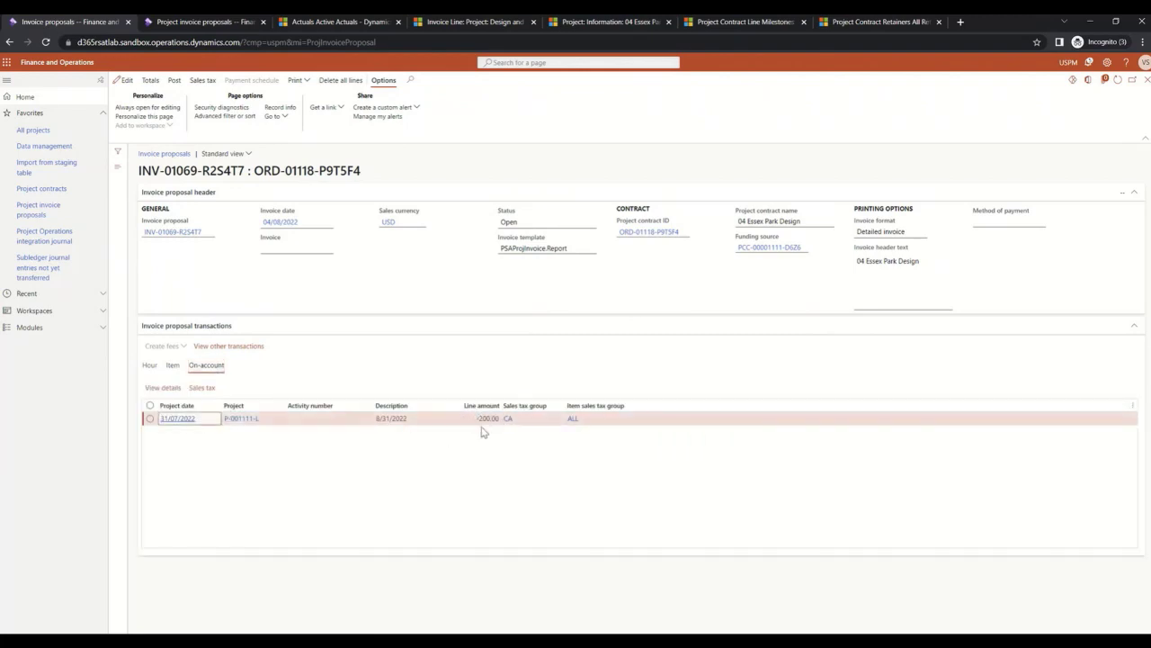
{"action": "left_click", "coordinate": [149, 365]}
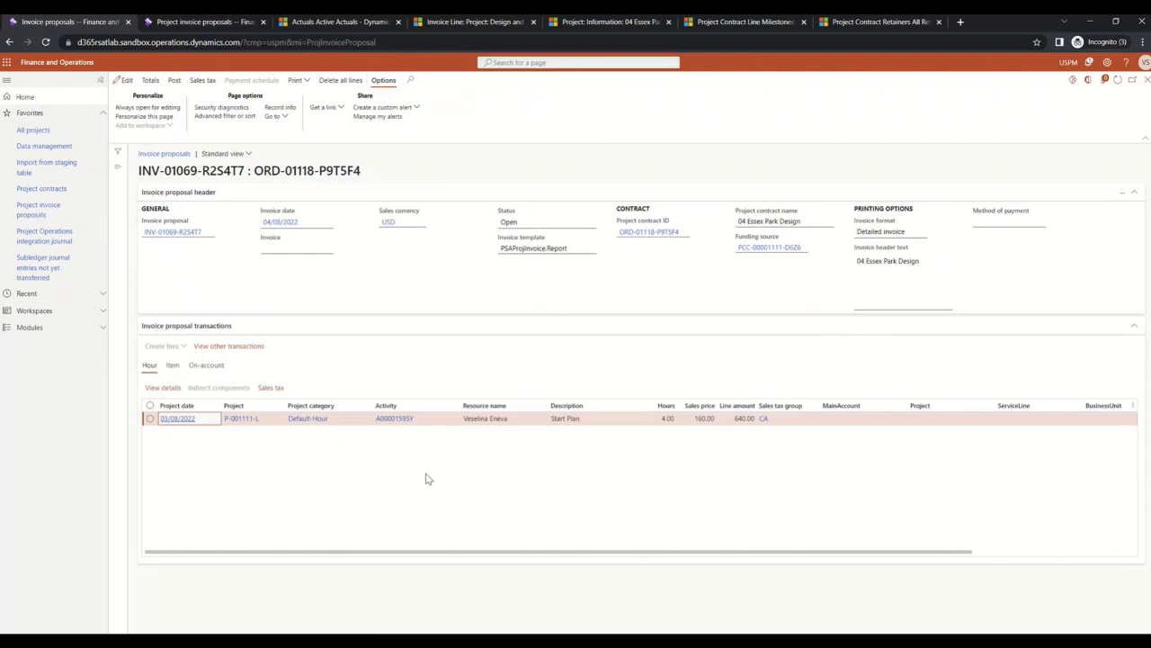
Post the 04/08/2022 invoice proposal for the 04 Essex Park Design contract without printing the invoice.
{"action": "left_click", "coordinate": [176, 82]}
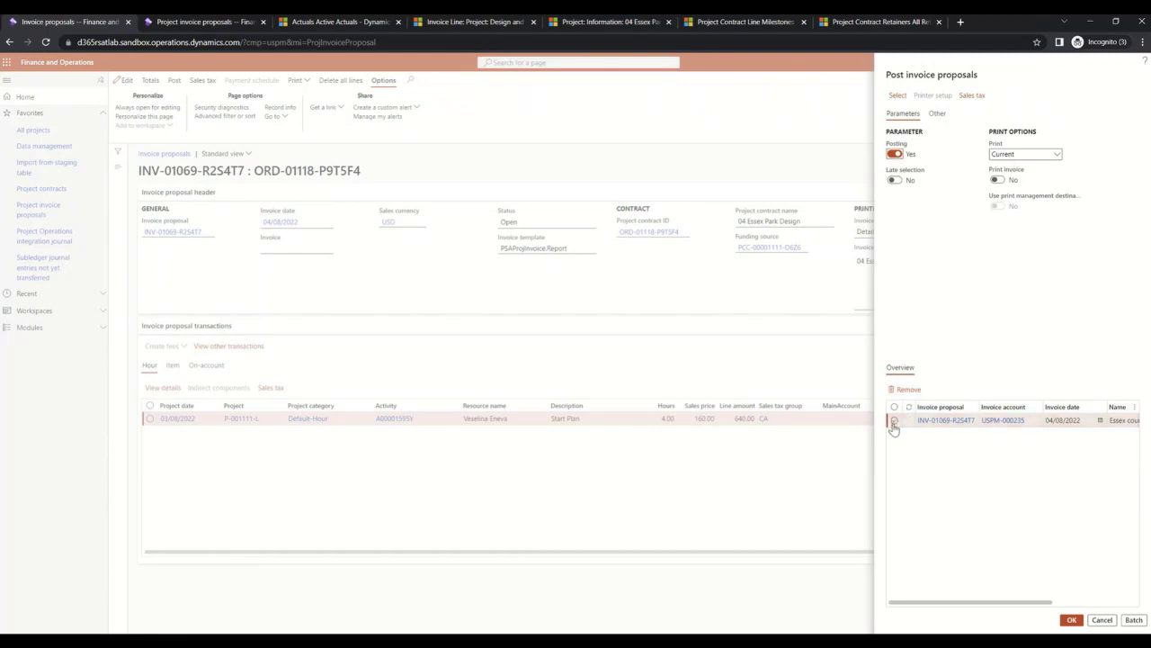
{"action": "left_click", "coordinate": [1071, 619]}
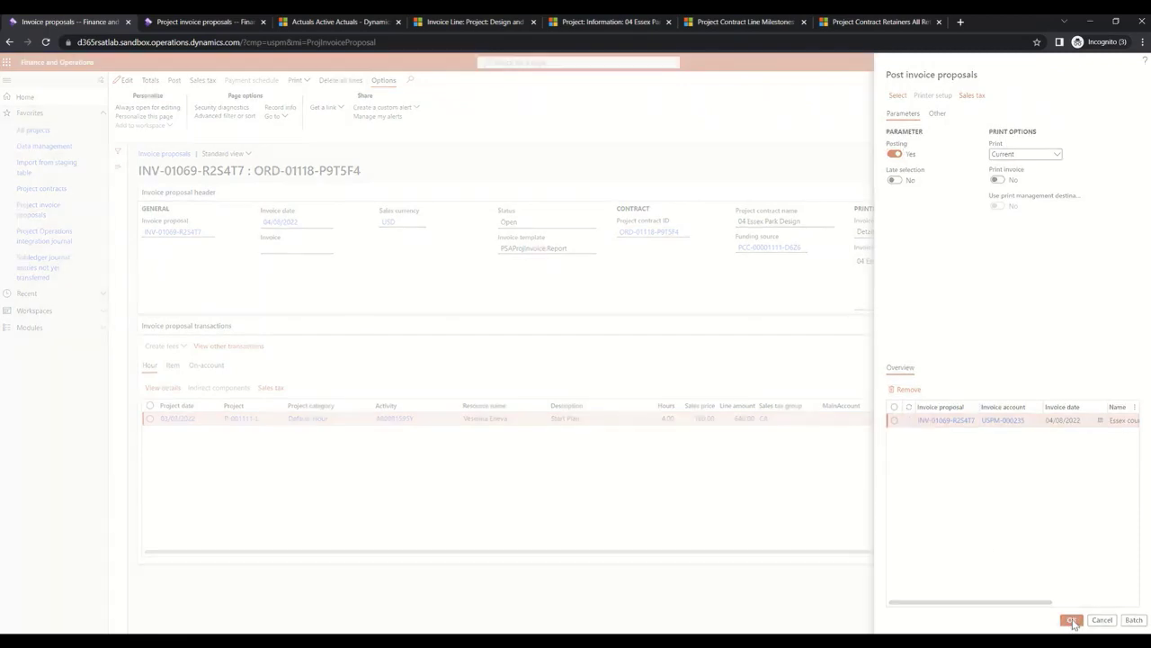
{"action": "left_click", "coordinate": [680, 322]}
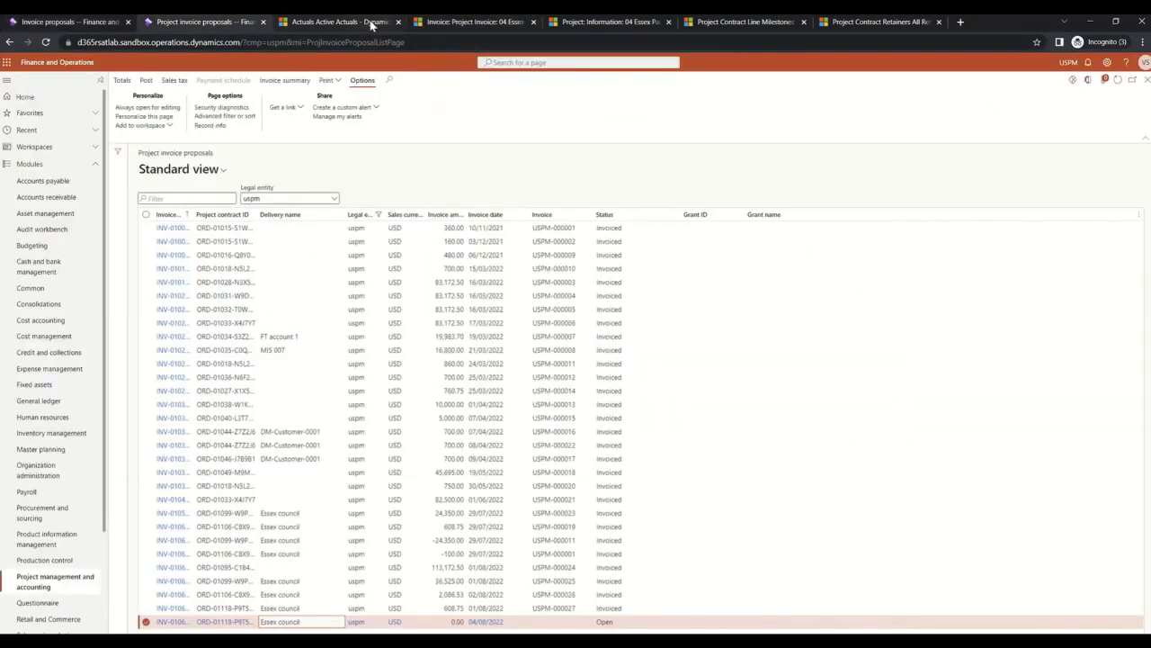
Switch to Project Operations, refresh the active actuals and check their tax and billing status columns.
{"action": "left_click", "coordinate": [340, 21]}
{"action": "left_click", "coordinate": [206, 88]}
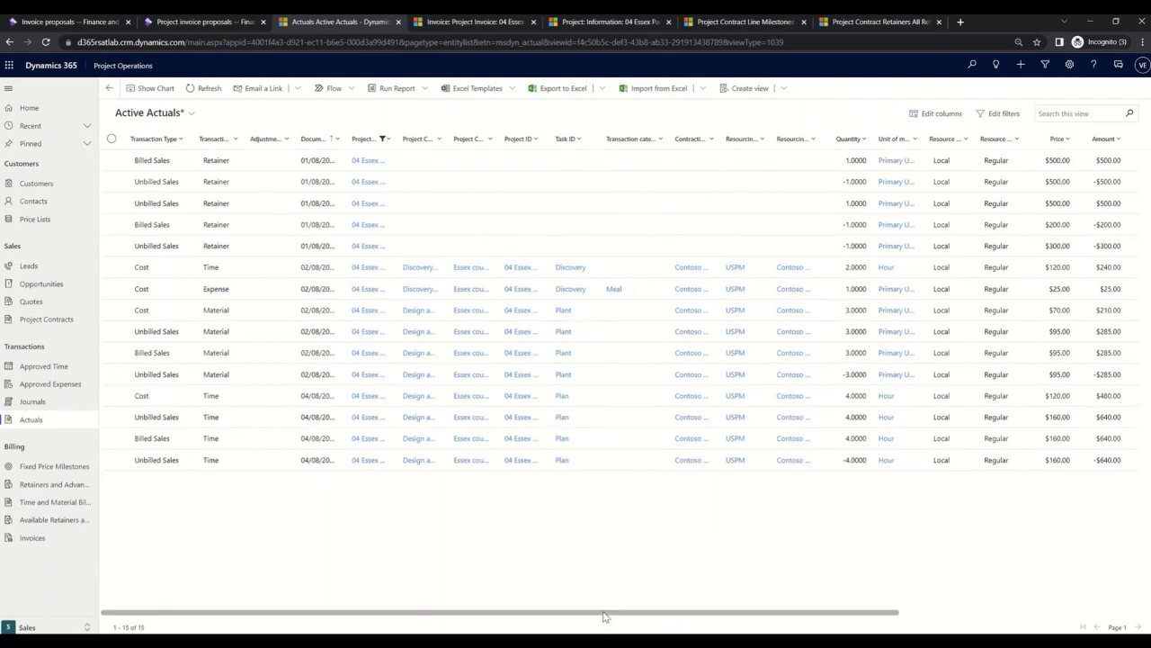
{"action": "left_click_drag", "start_coordinate": [604, 616], "coordinate": [993, 630]}
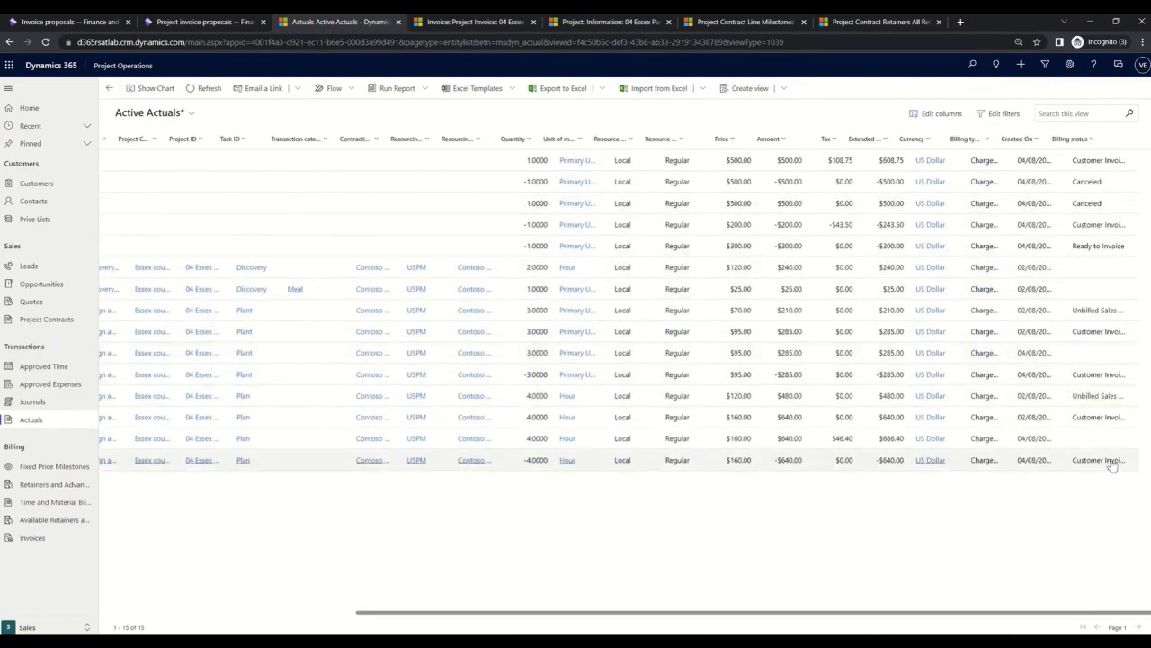
Refresh the actuals on the 04 Essex Park project and examine their amount and tax columns.
{"action": "left_click", "coordinate": [470, 23]}
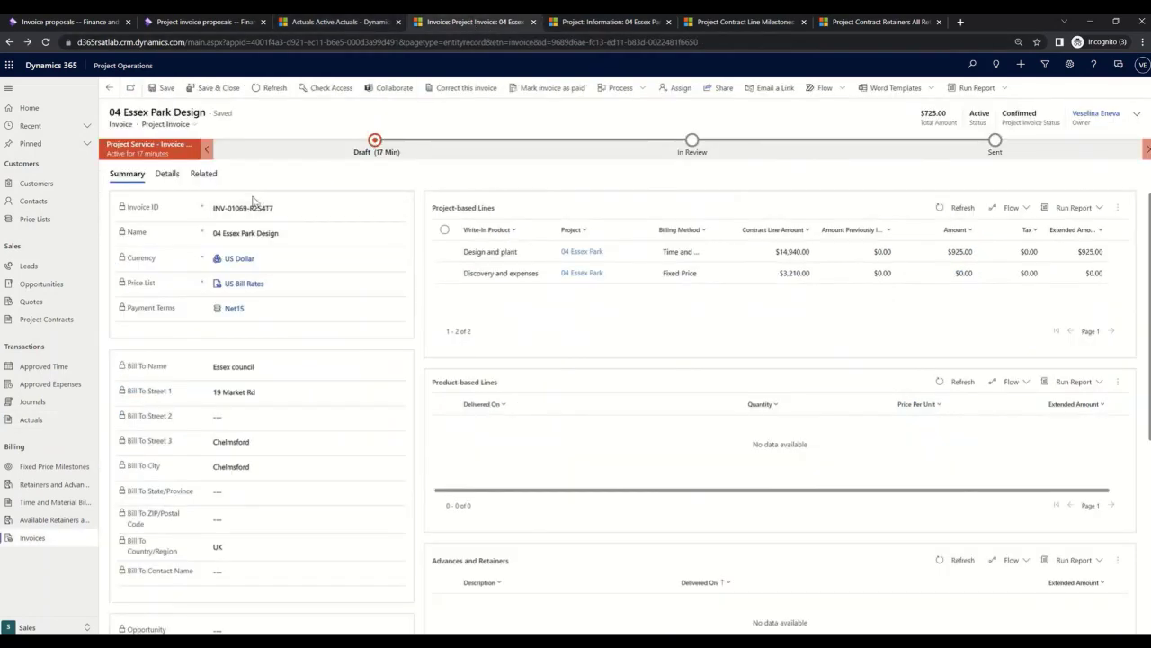
{"action": "left_click", "coordinate": [634, 23]}
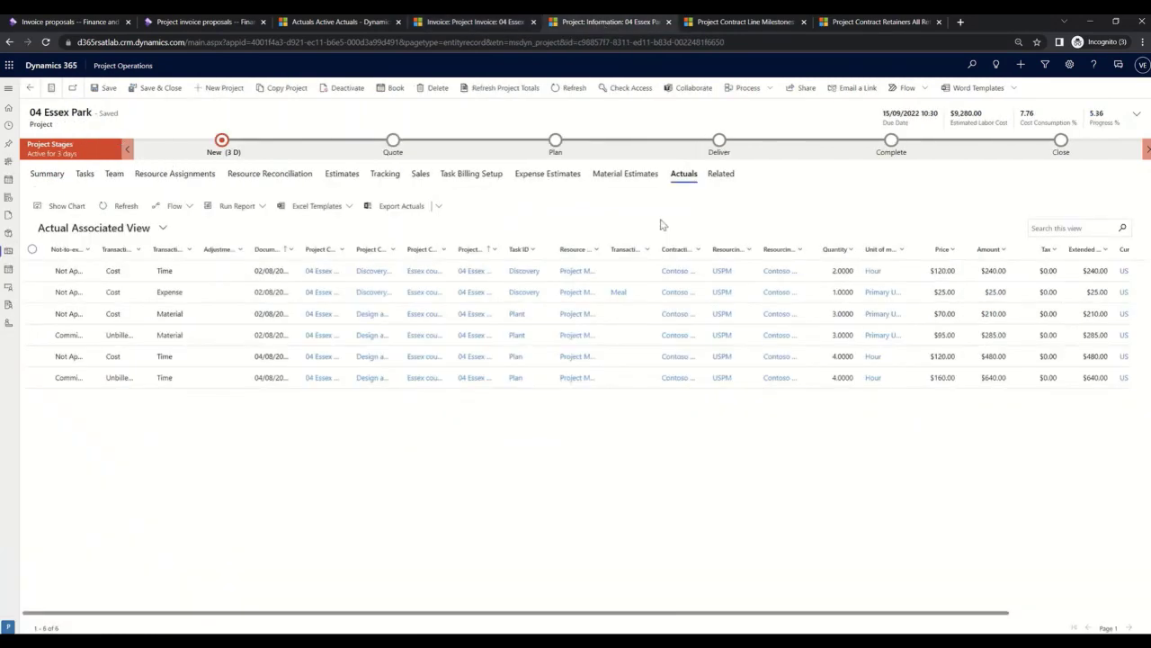
{"action": "left_click", "coordinate": [124, 207]}
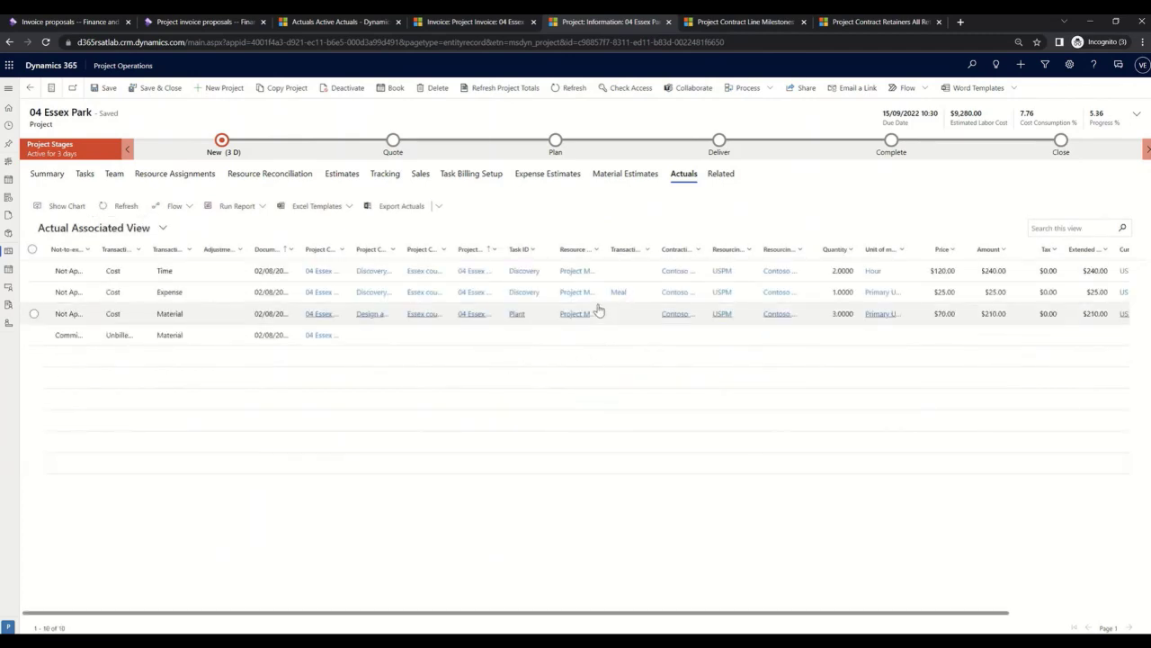
{"action": "left_click_drag", "start_coordinate": [610, 611], "coordinate": [871, 620]}
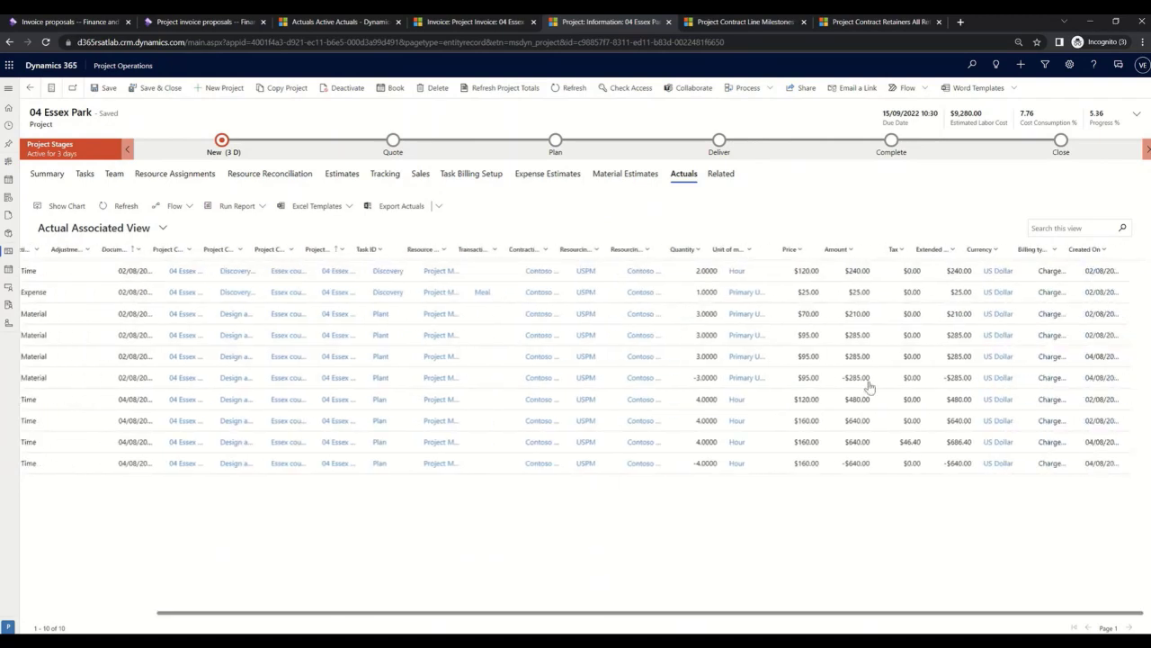
Return to the 04 Essex Park Design project invoice and open the contract linked to it.
{"action": "left_click", "coordinate": [747, 22]}
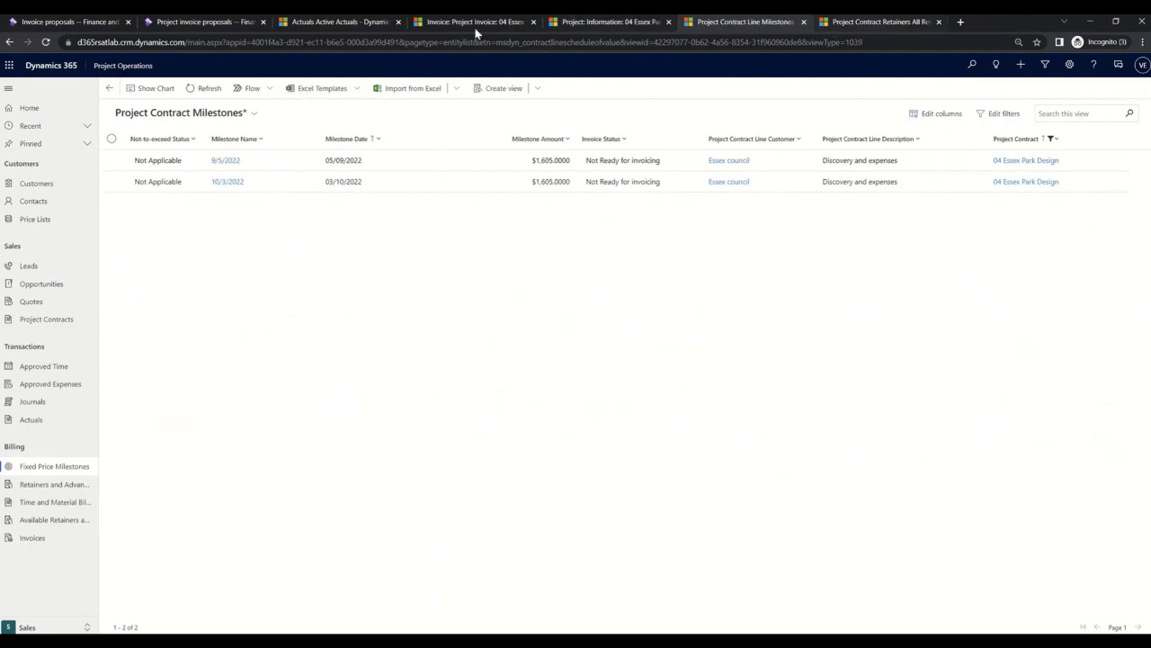
{"action": "left_click", "coordinate": [364, 28]}
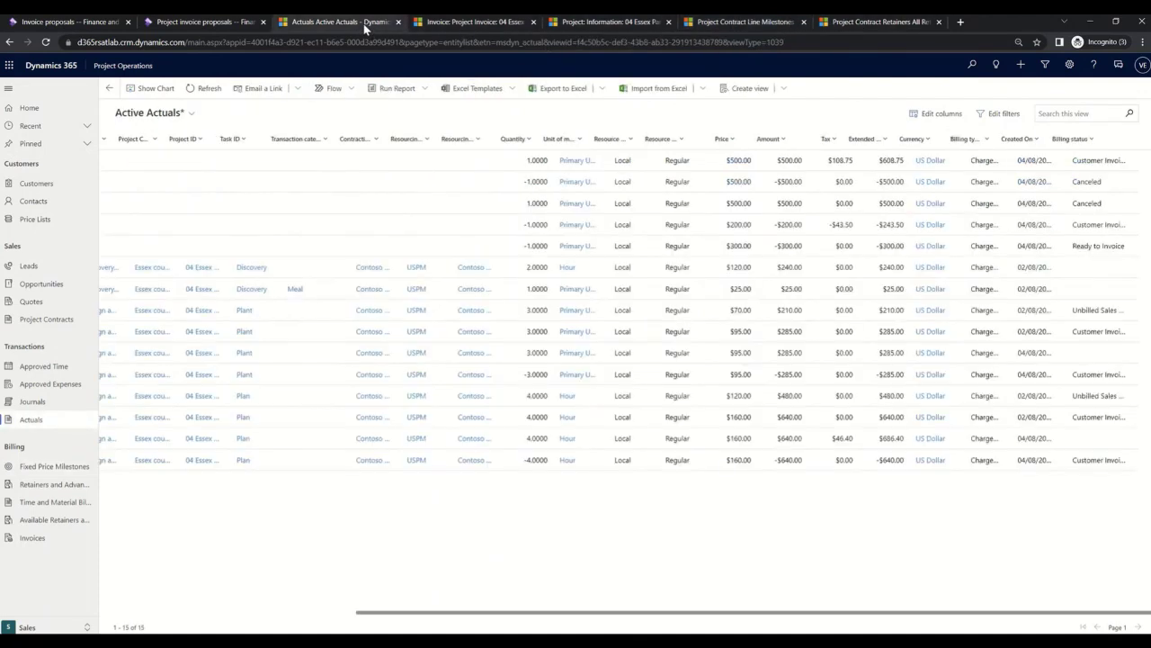
{"action": "left_click", "coordinate": [458, 23]}
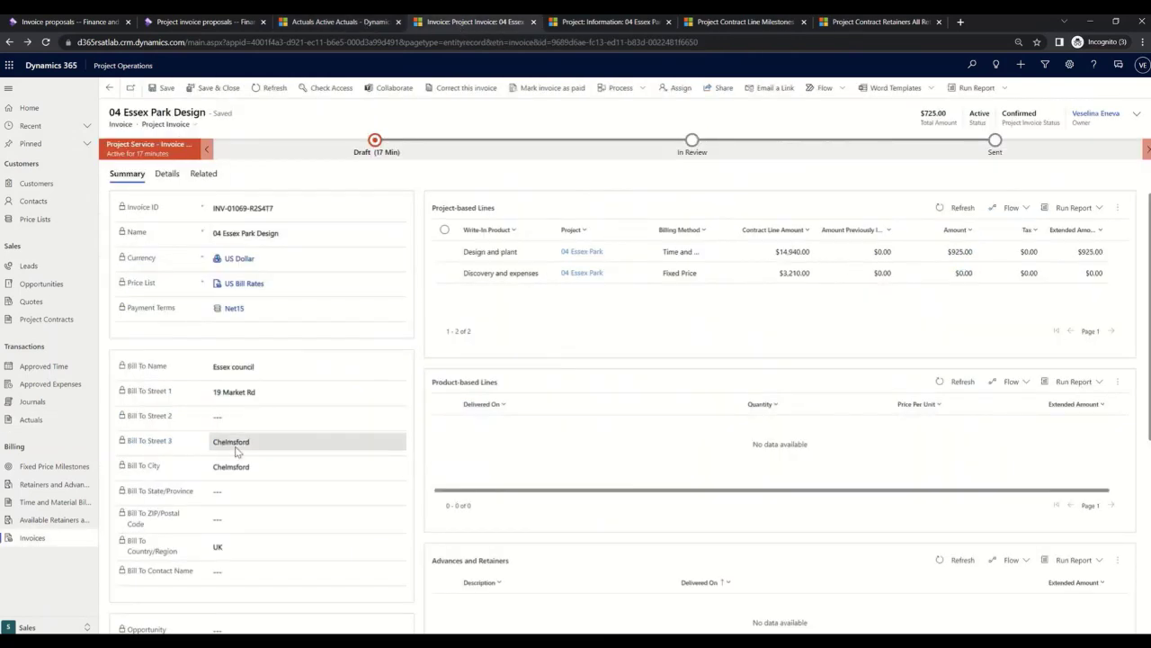
{"action": "scroll", "coordinate": [236, 452], "scroll_direction": "down", "scroll_amount": 3}
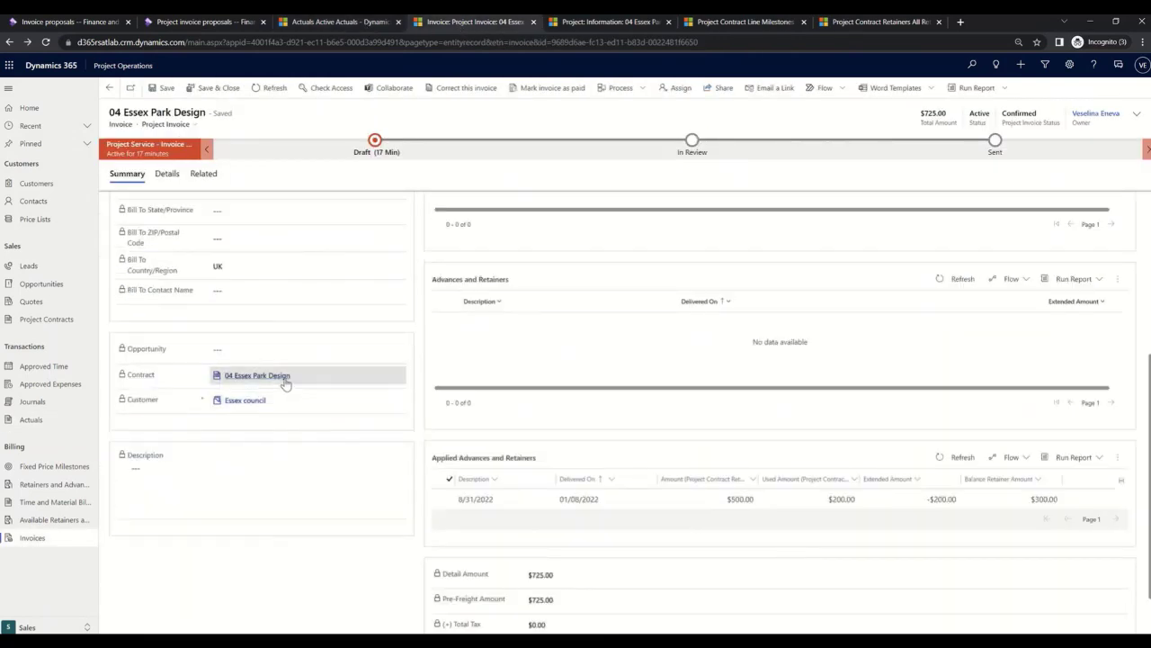
{"action": "left_click", "coordinate": [283, 382]}
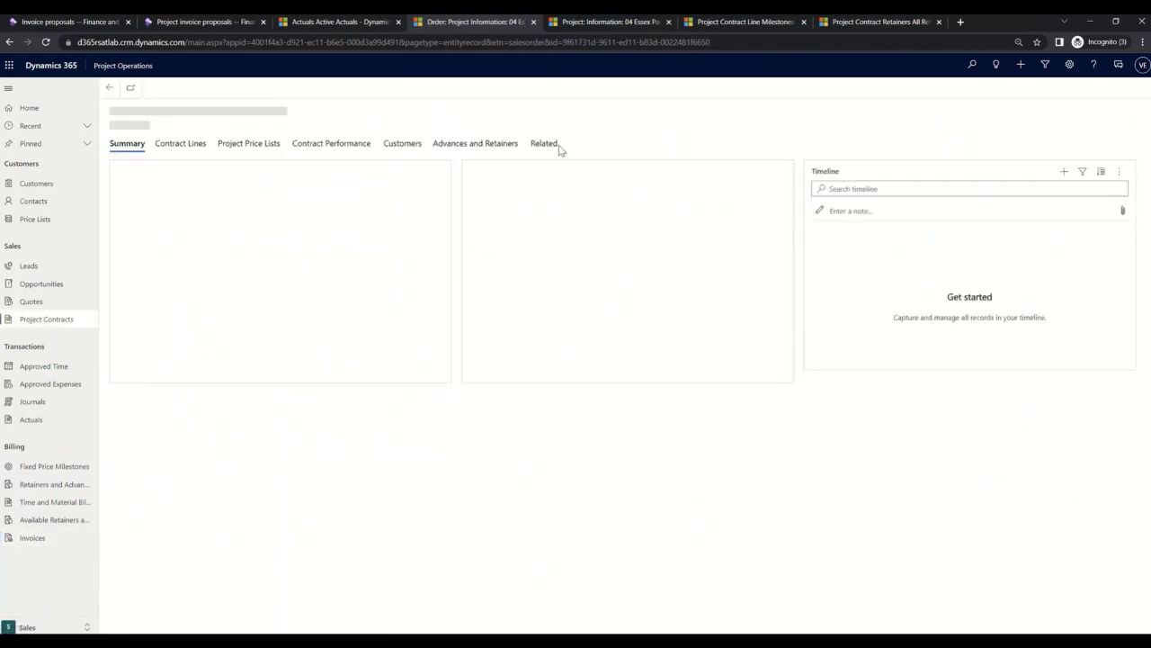
Examine the invoices related to the 04 Essex Park Design contract and its actuals, including their tax and extended amounts.
{"action": "left_click", "coordinate": [547, 147]}
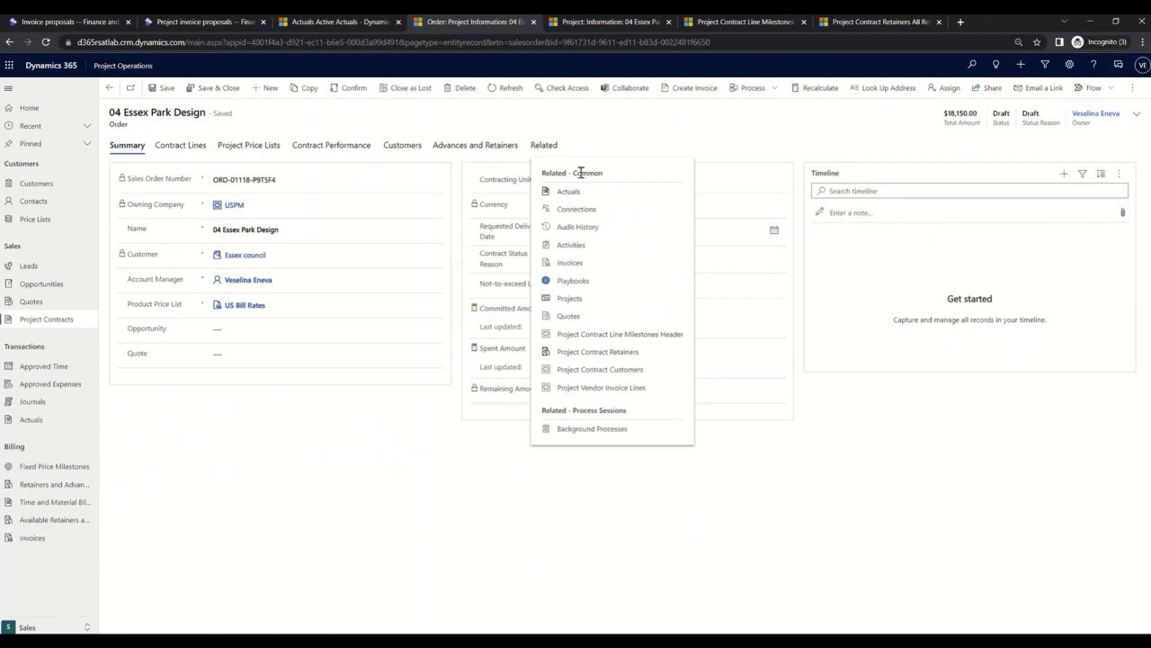
{"action": "left_click", "coordinate": [570, 263]}
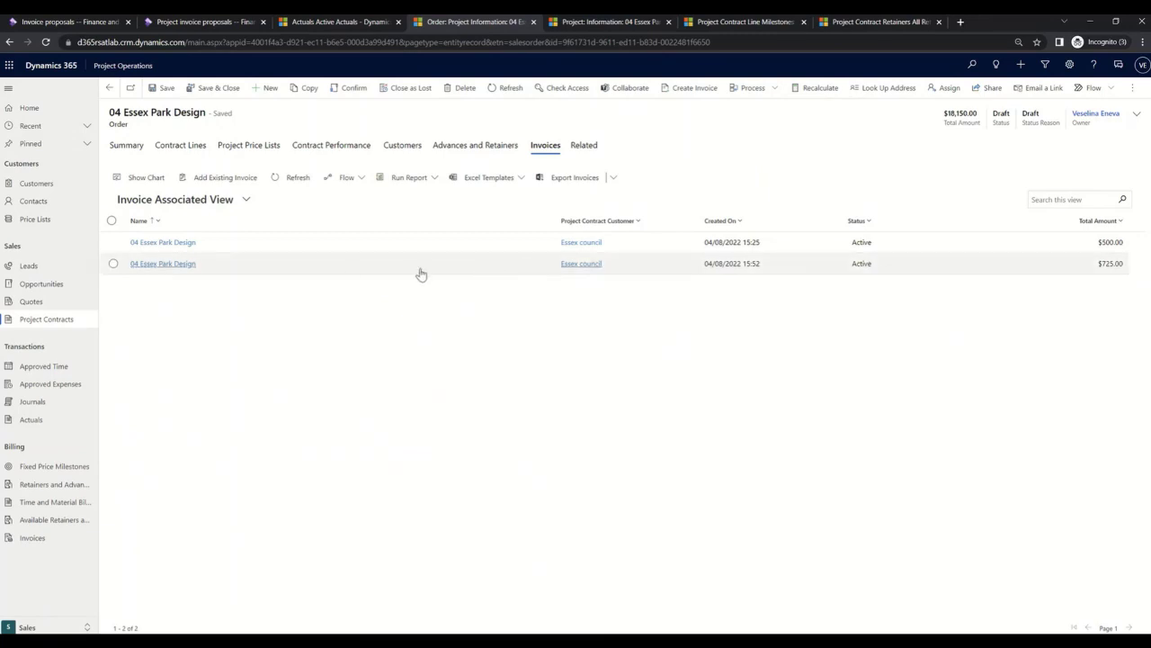
{"action": "left_click", "coordinate": [585, 147]}
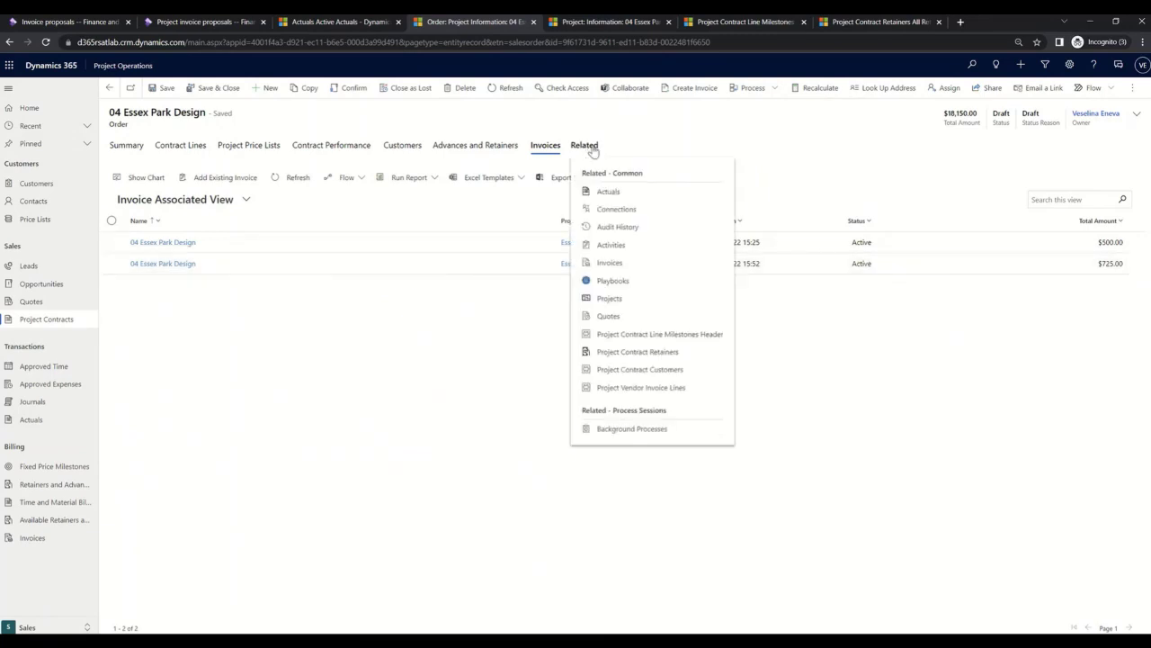
{"action": "left_click", "coordinate": [616, 194]}
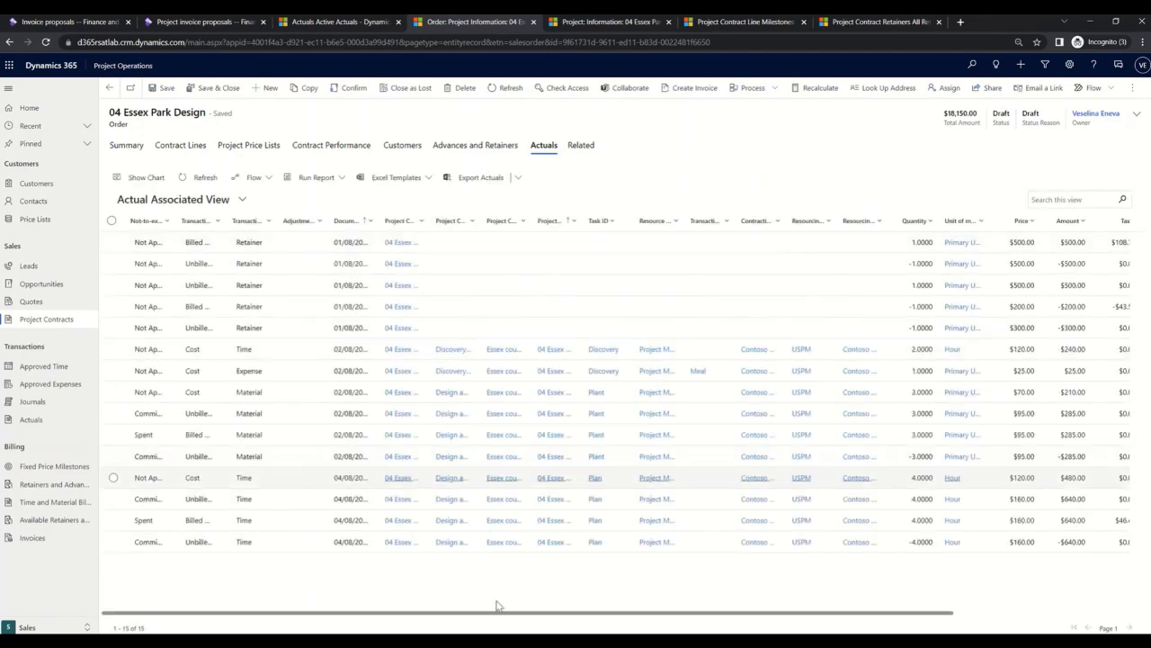
{"action": "left_click_drag", "start_coordinate": [514, 615], "coordinate": [750, 629]}
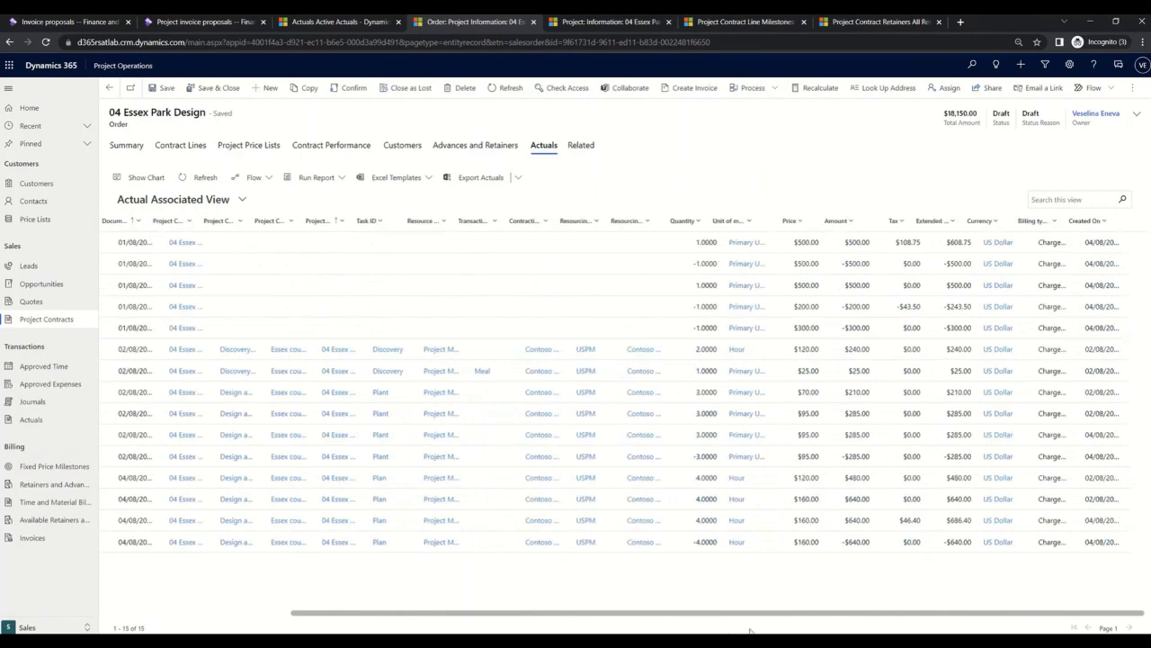
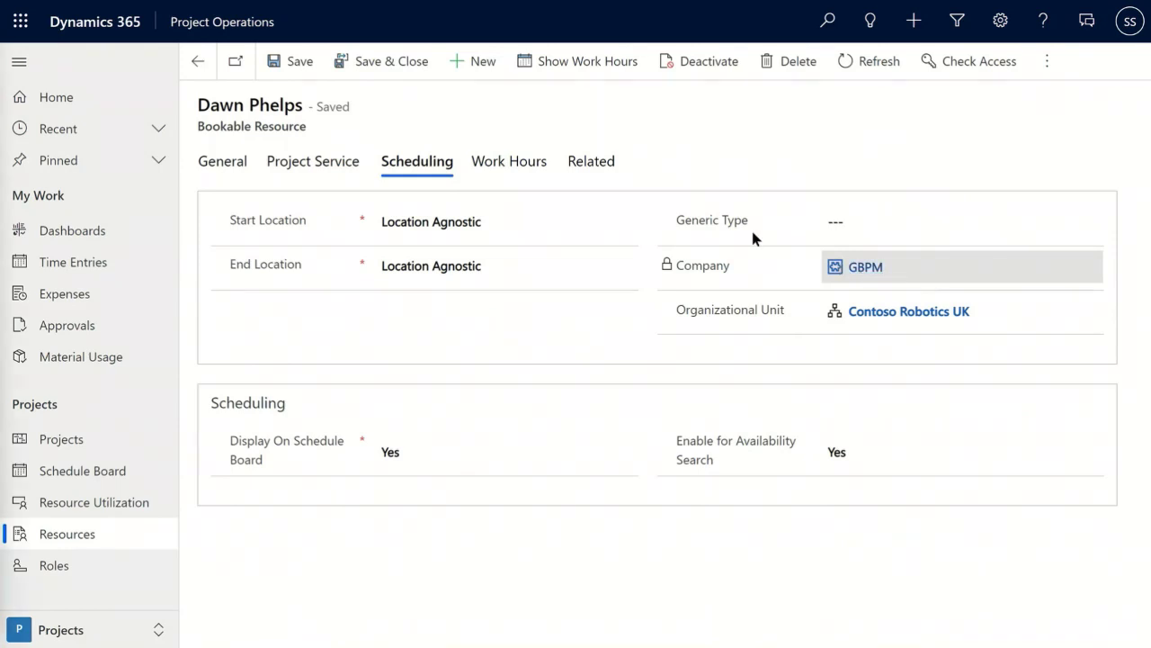
Create a 1-hour Work time entry dated 08/08/2022 on the 01 Essex Park project for the bookable resource and submit it.
{"action": "left_click", "coordinate": [593, 163]}
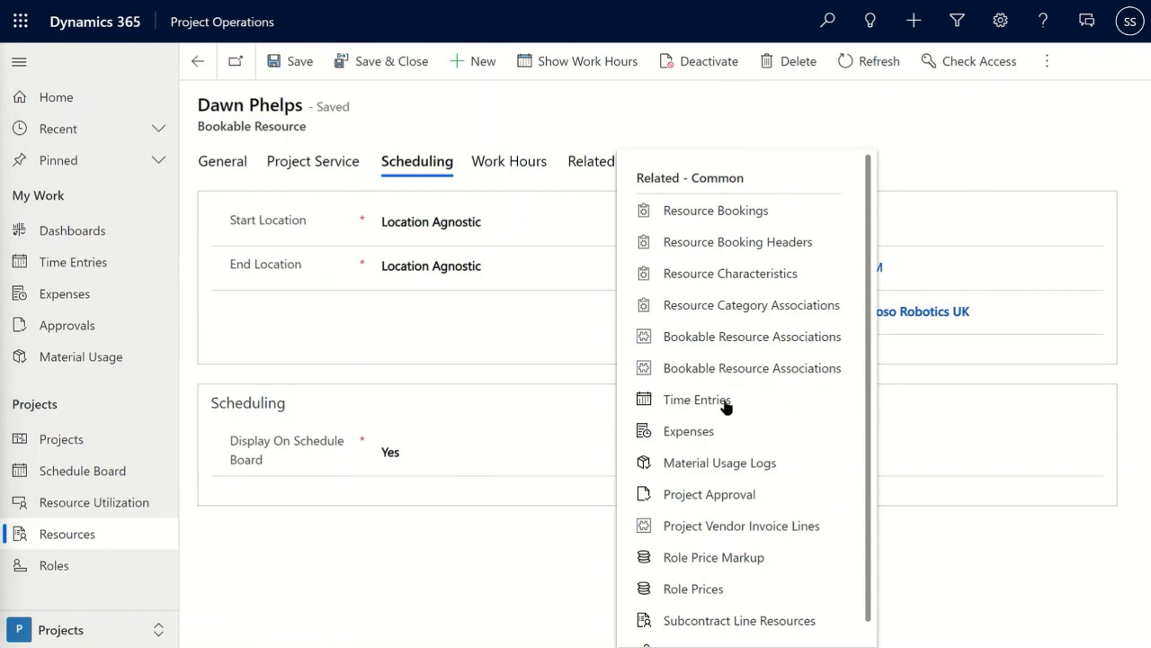
{"action": "left_click", "coordinate": [697, 399]}
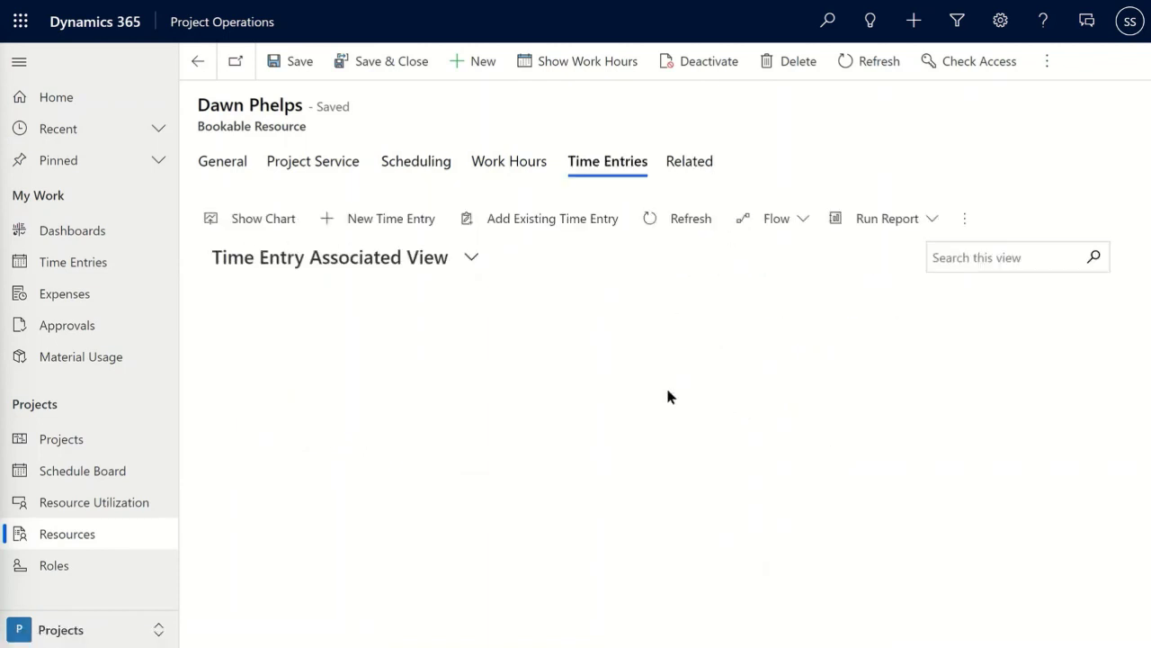
{"action": "left_click", "coordinate": [381, 224]}
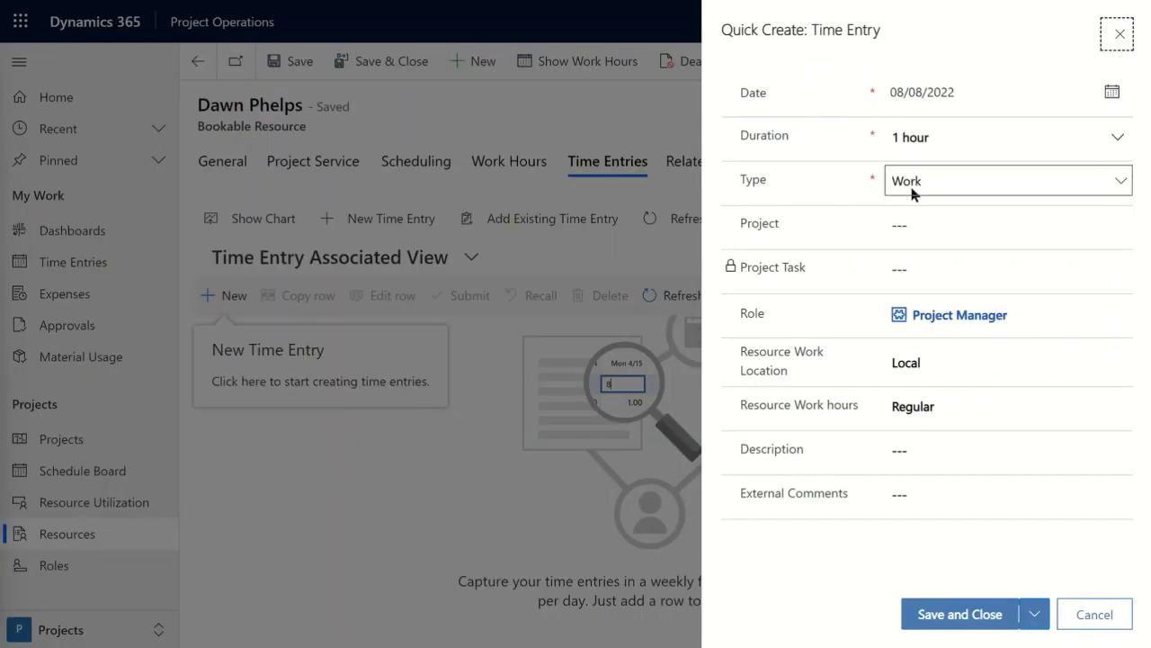
{"action": "left_click", "coordinate": [1119, 225]}
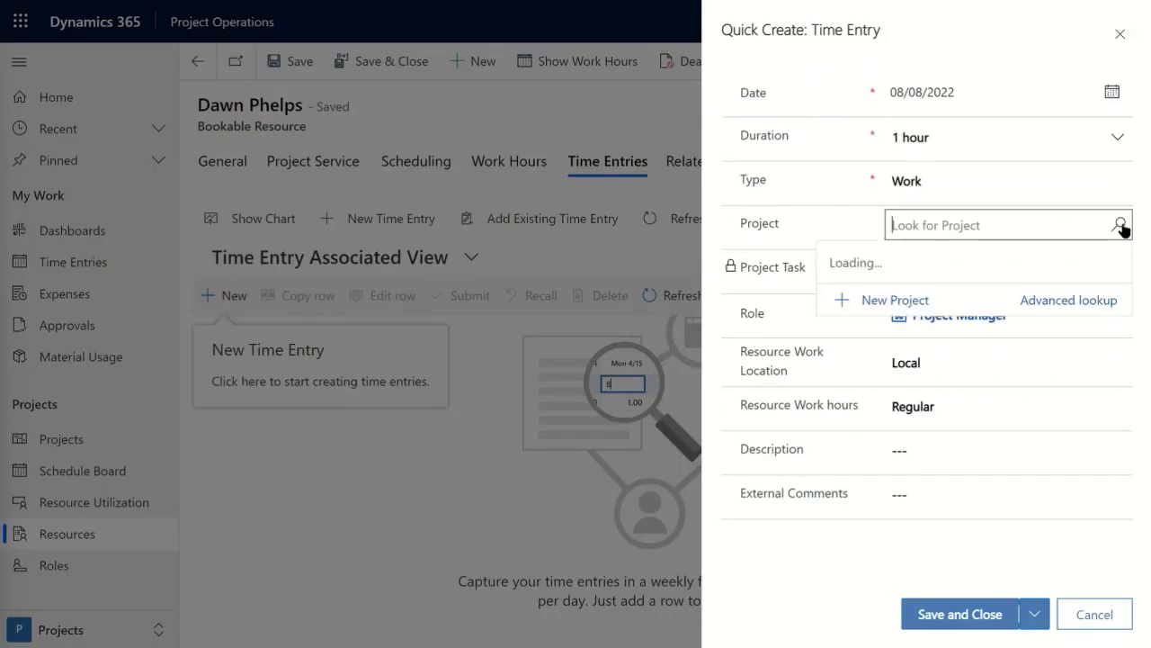
{"action": "left_click", "coordinate": [973, 296]}
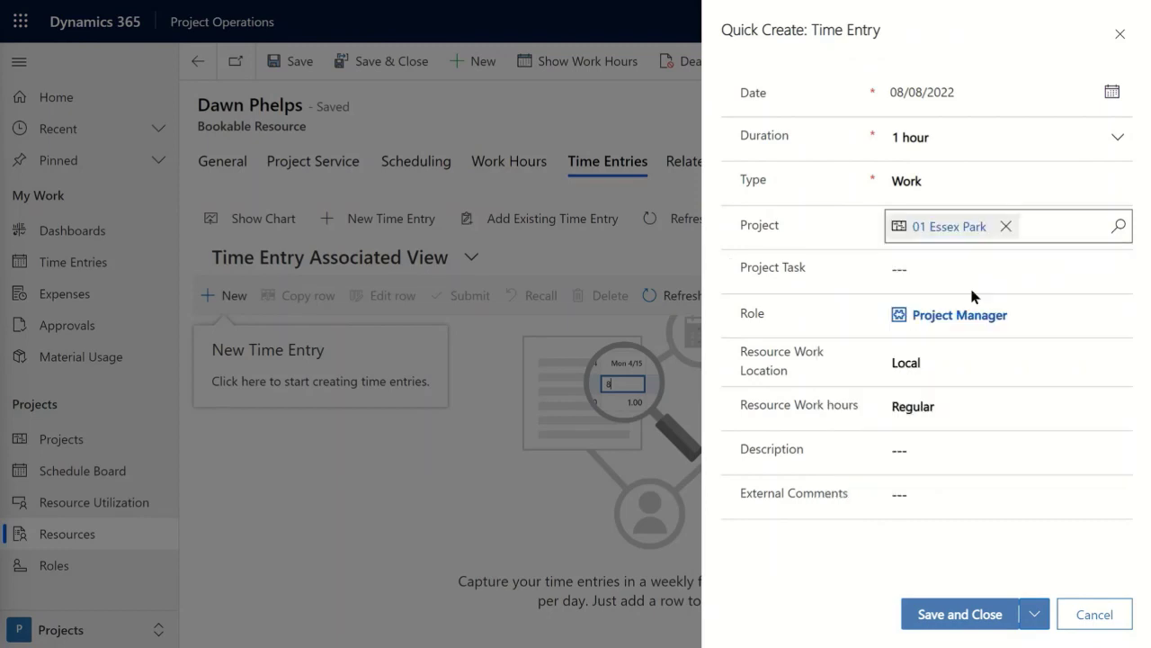
{"action": "left_click", "coordinate": [942, 609]}
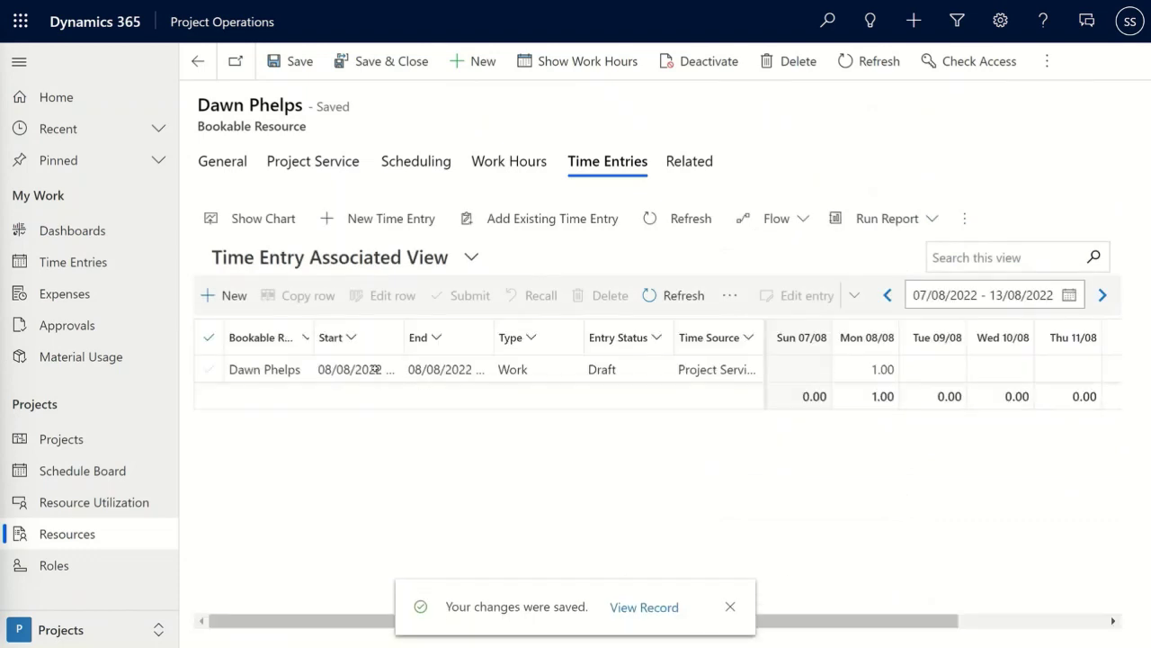
{"action": "left_click", "coordinate": [208, 369]}
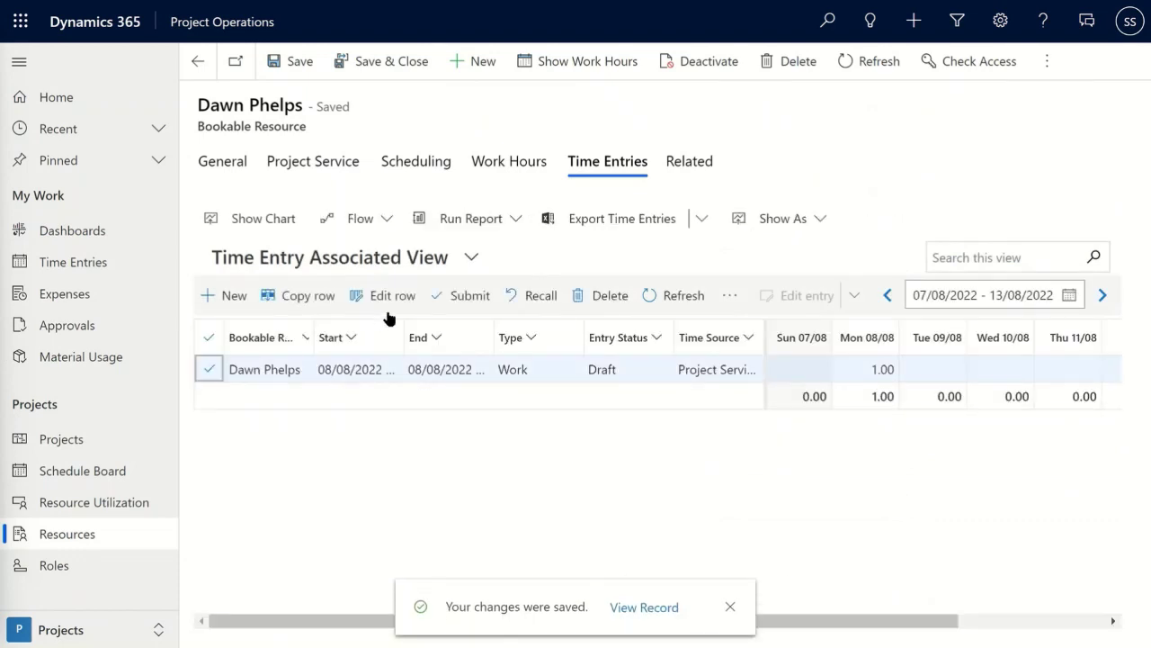
{"action": "left_click", "coordinate": [462, 299]}
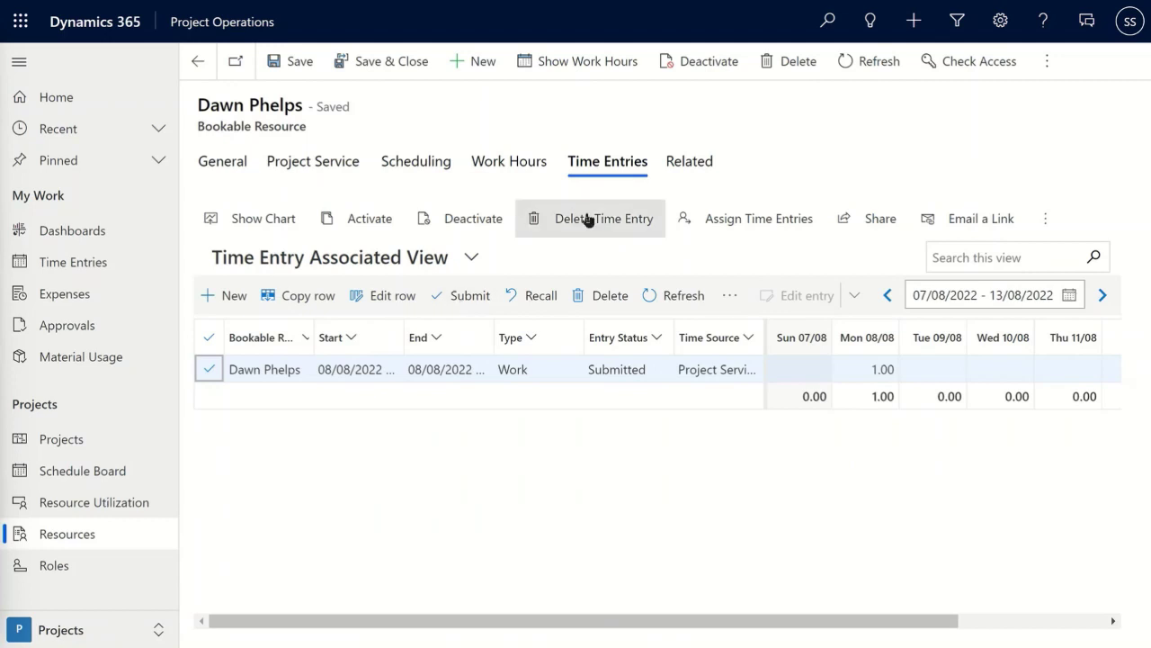
Start a new expense for the same resource, dated 09/08/2022, on the 01 Essex Park project.
{"action": "left_click", "coordinate": [676, 164]}
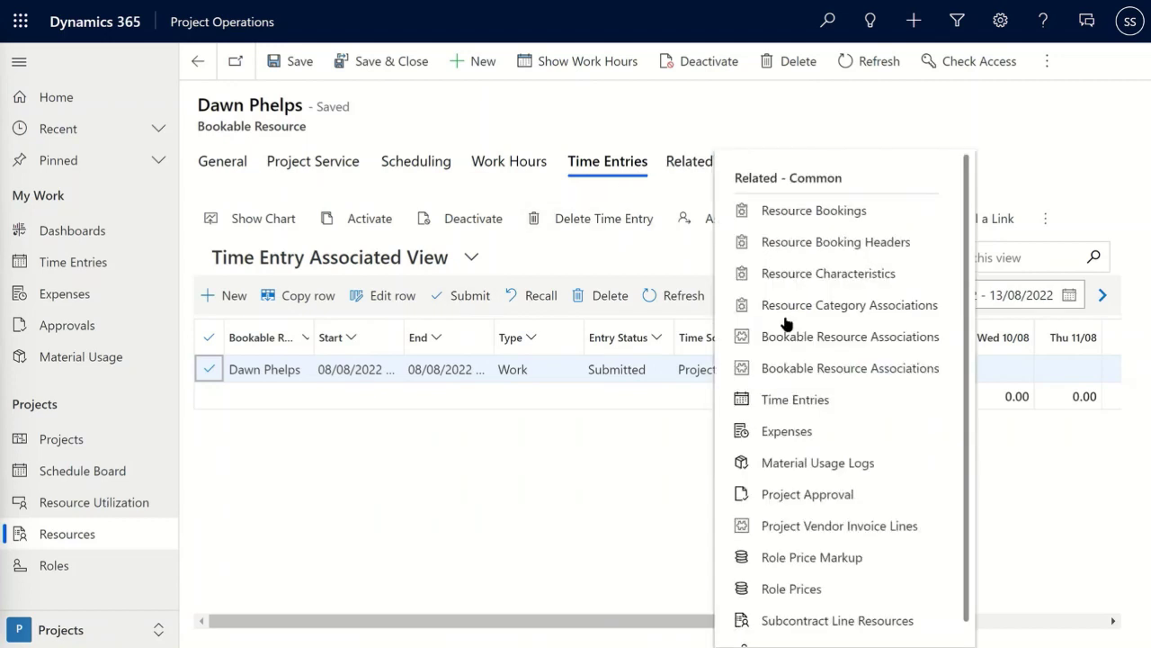
{"action": "left_click", "coordinate": [796, 435]}
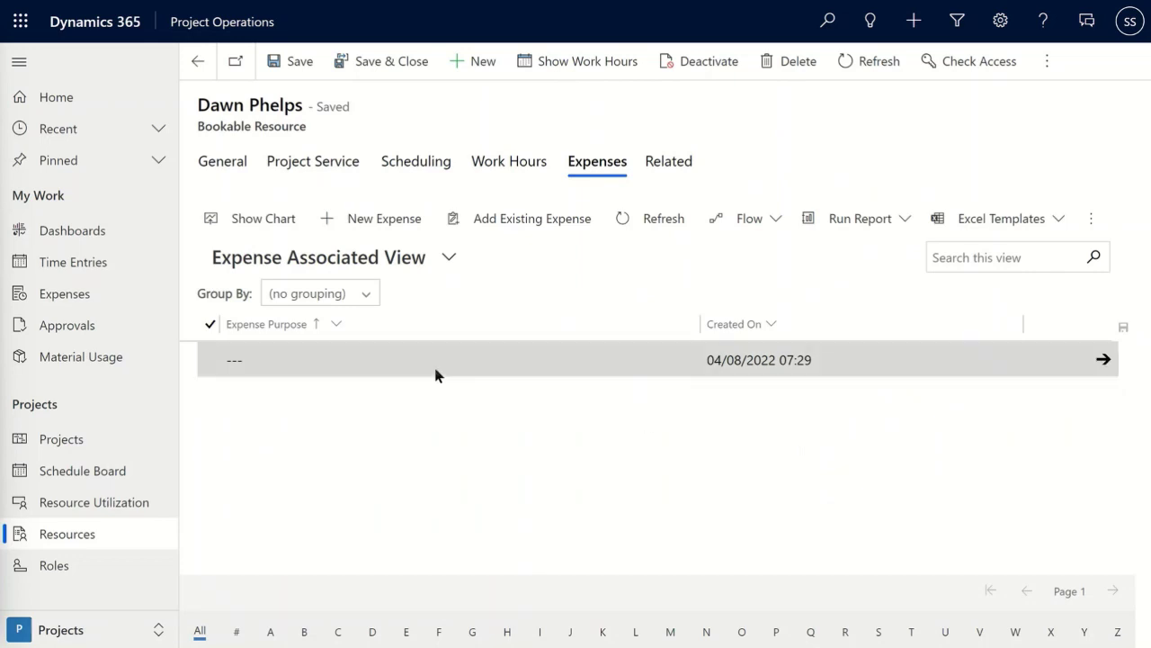
{"action": "left_click", "coordinate": [378, 218]}
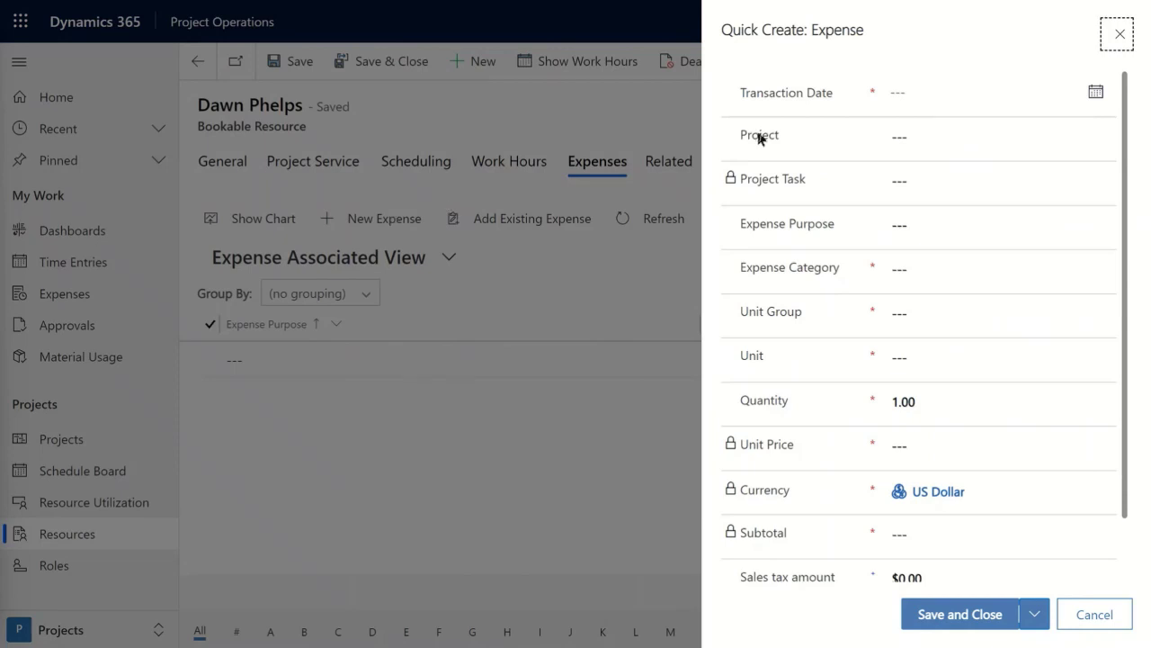
{"action": "left_click", "coordinate": [951, 104]}
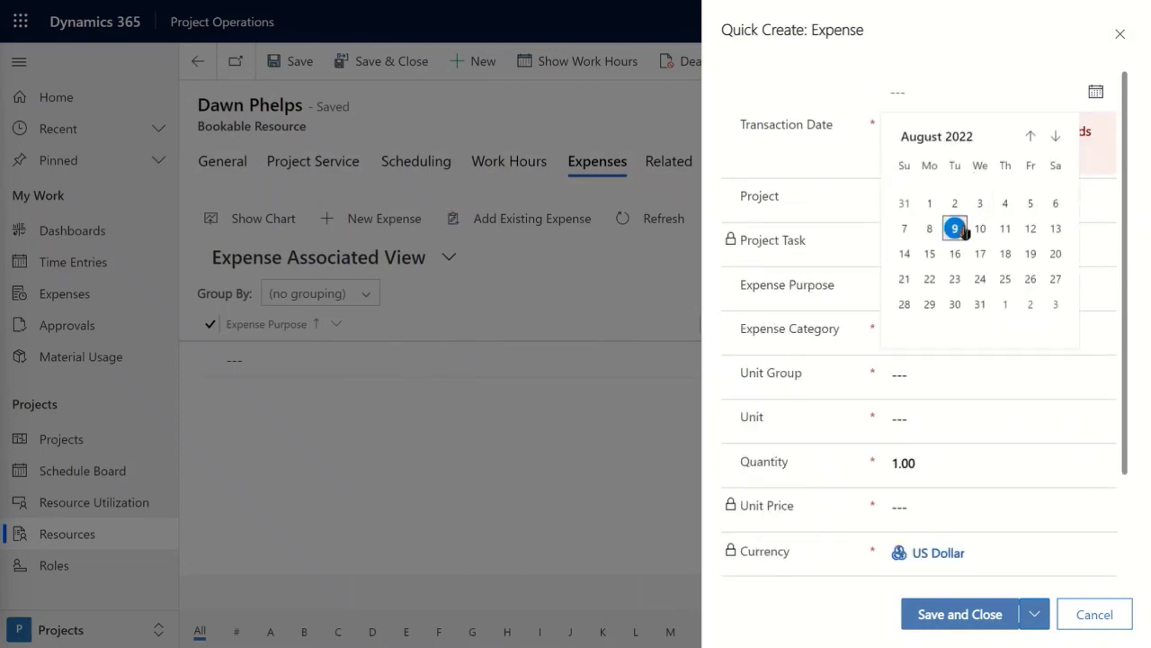
{"action": "left_click", "coordinate": [959, 228]}
{"action": "left_click", "coordinate": [946, 138]}
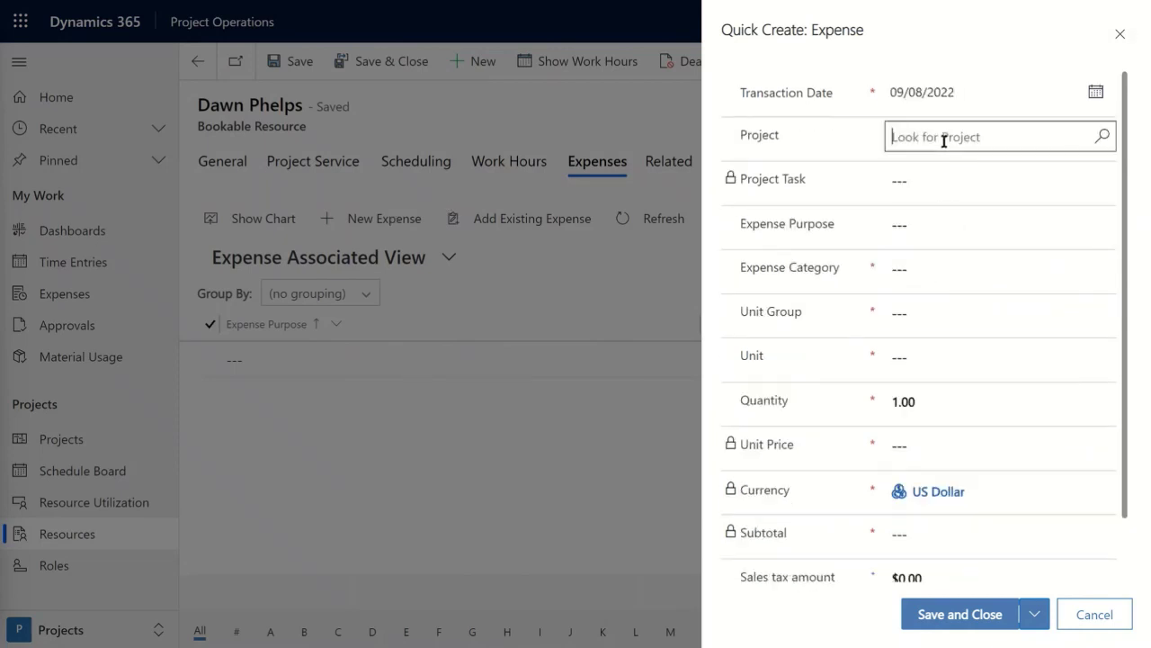
{"action": "left_click", "coordinate": [918, 196]}
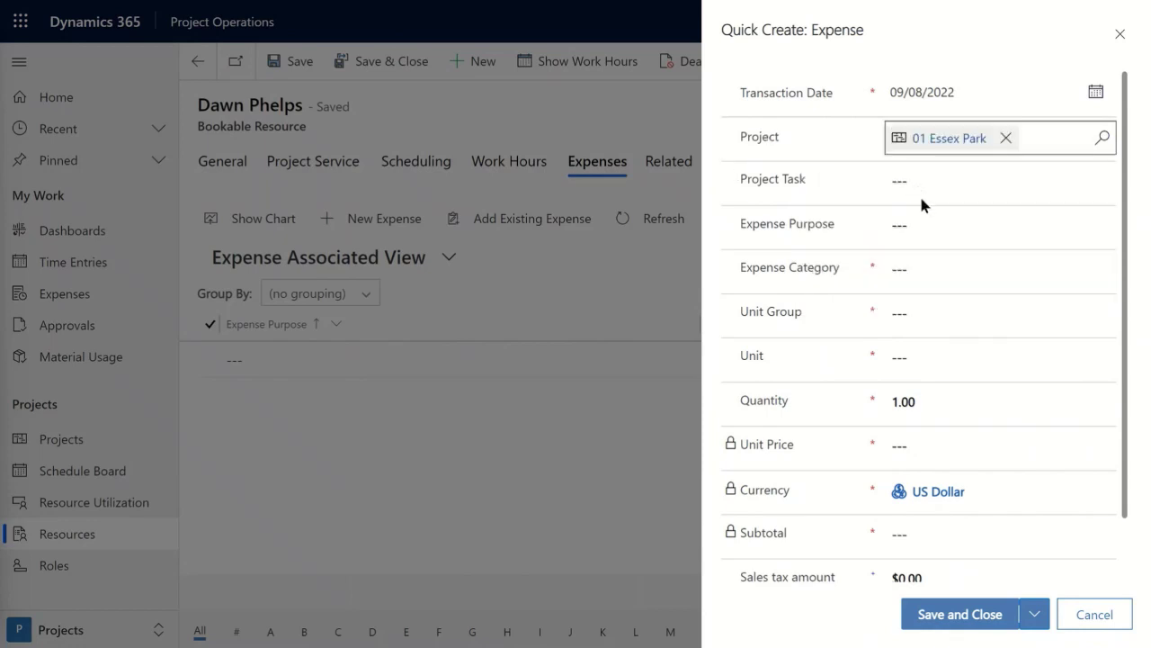
Set the expense category to Hotel and save the new expense.
{"action": "left_click", "coordinate": [948, 268]}
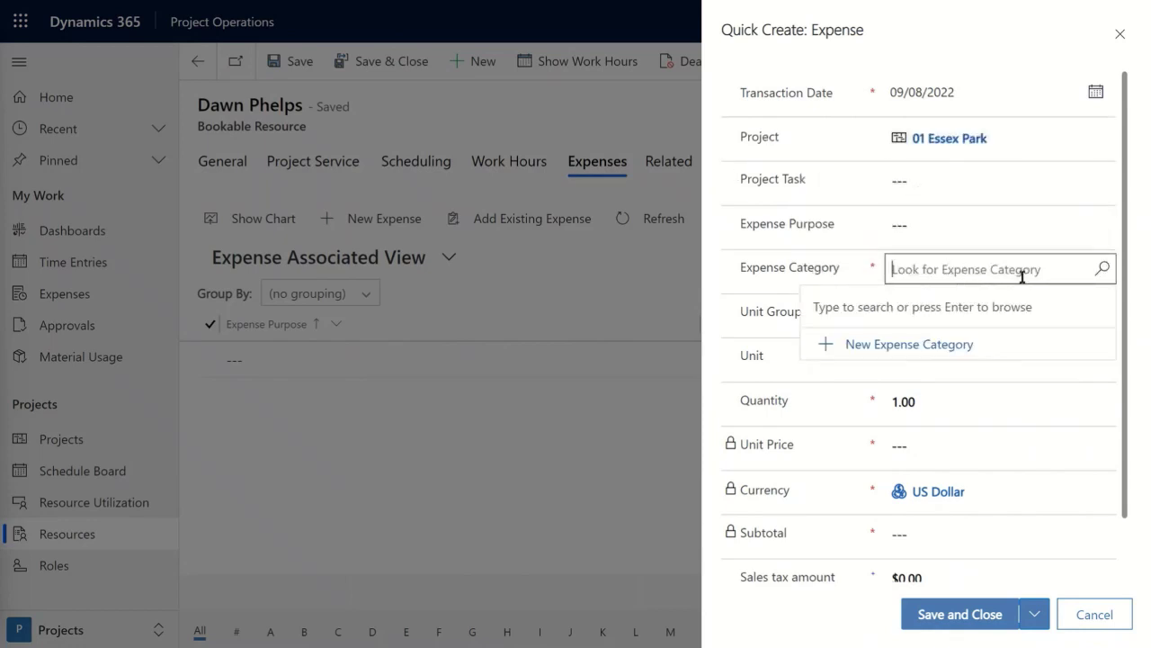
{"action": "type", "text": "hotel"}
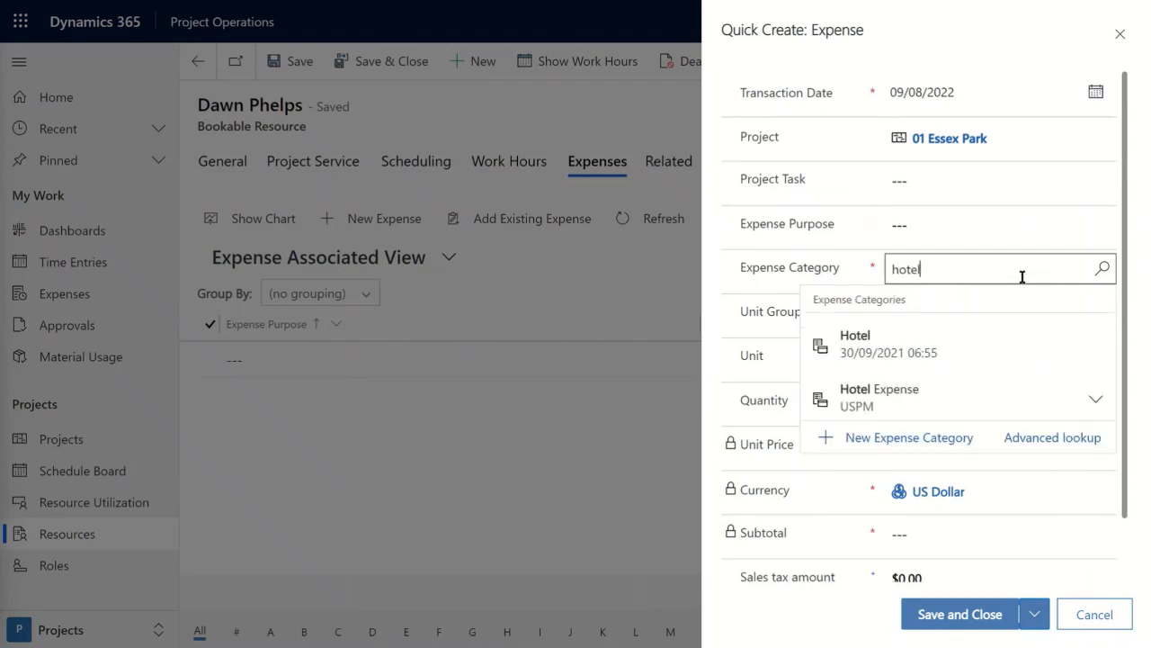
{"action": "left_click", "coordinate": [944, 328]}
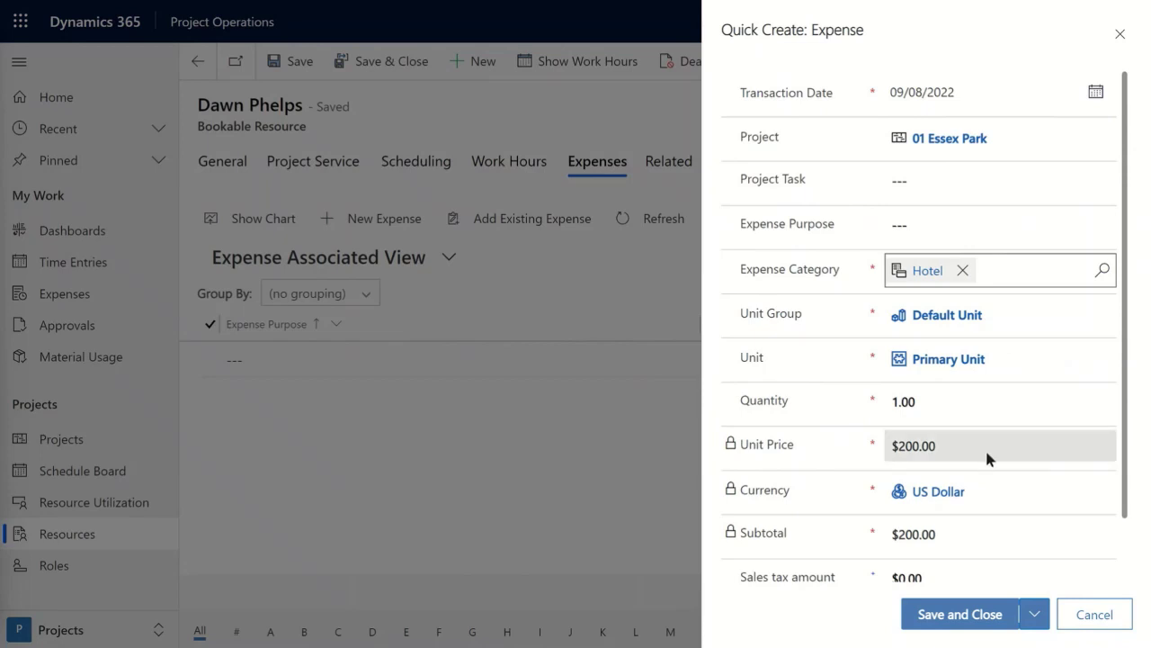
{"action": "scroll", "coordinate": [987, 459], "scroll_direction": "down", "scroll_amount": 1}
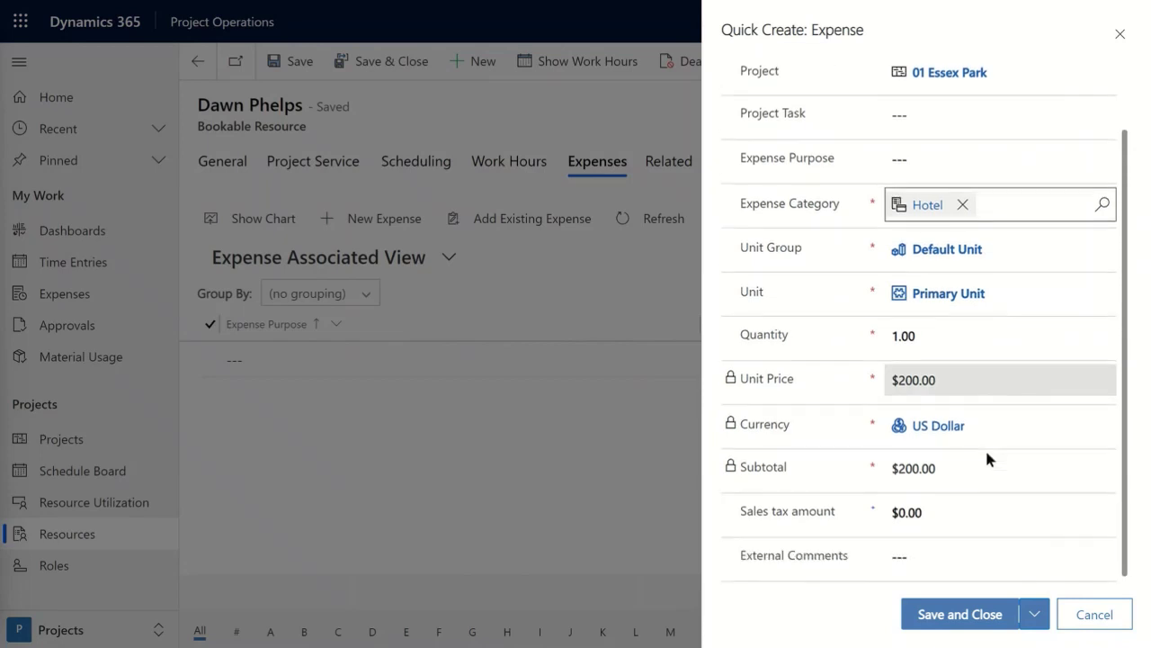
{"action": "left_click", "coordinate": [931, 615]}
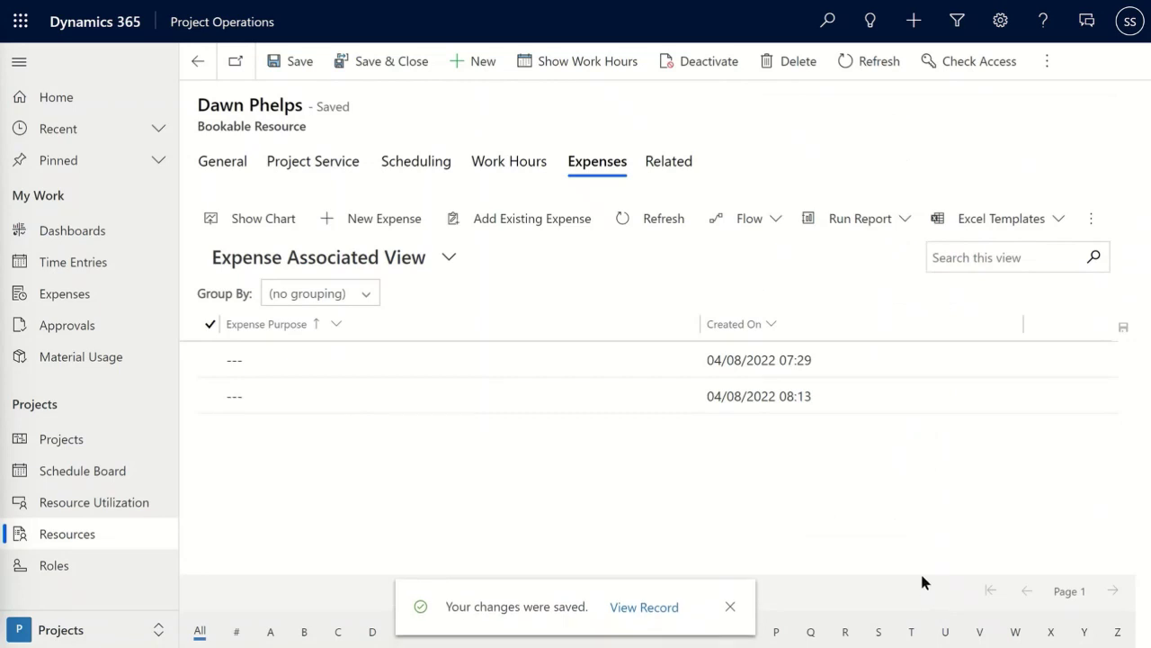
Open the newly saved Hotel expense, submit it for approval and return to the resource's expenses.
{"action": "double_click", "coordinate": [797, 398]}
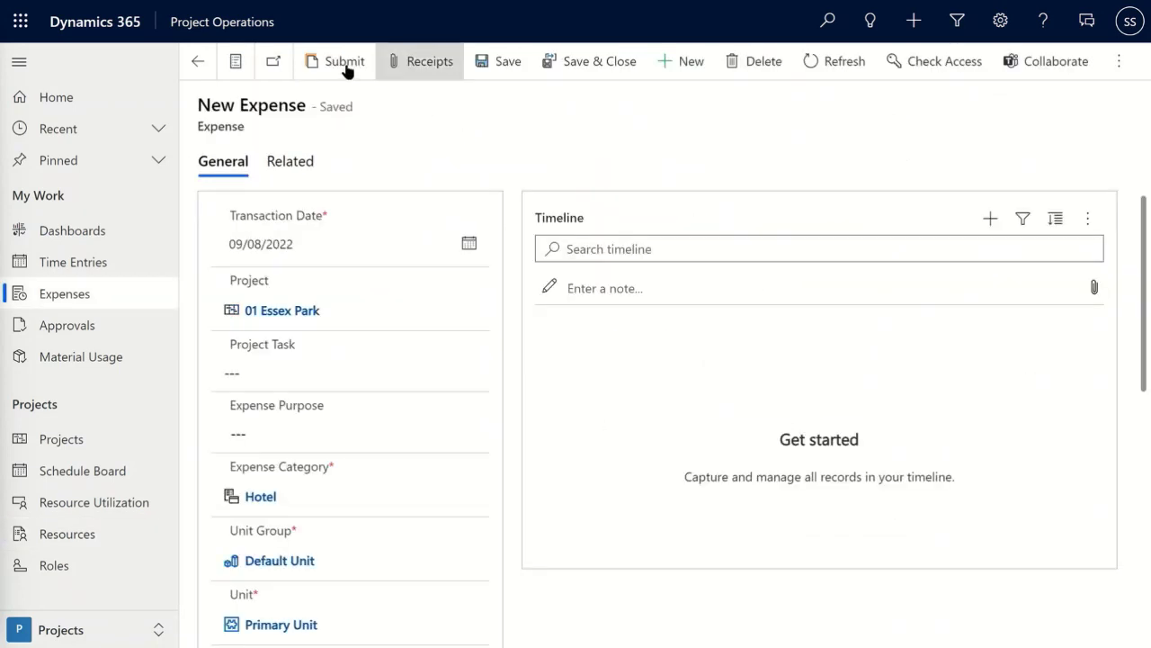
{"action": "left_click", "coordinate": [345, 63]}
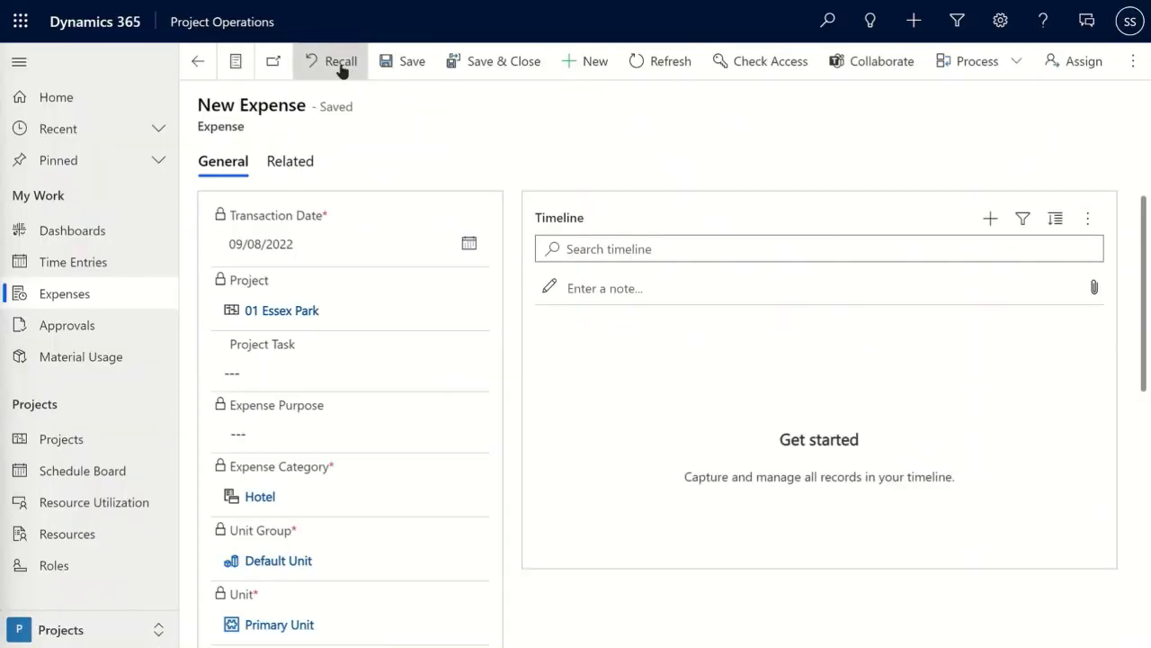
{"action": "left_click", "coordinate": [199, 63]}
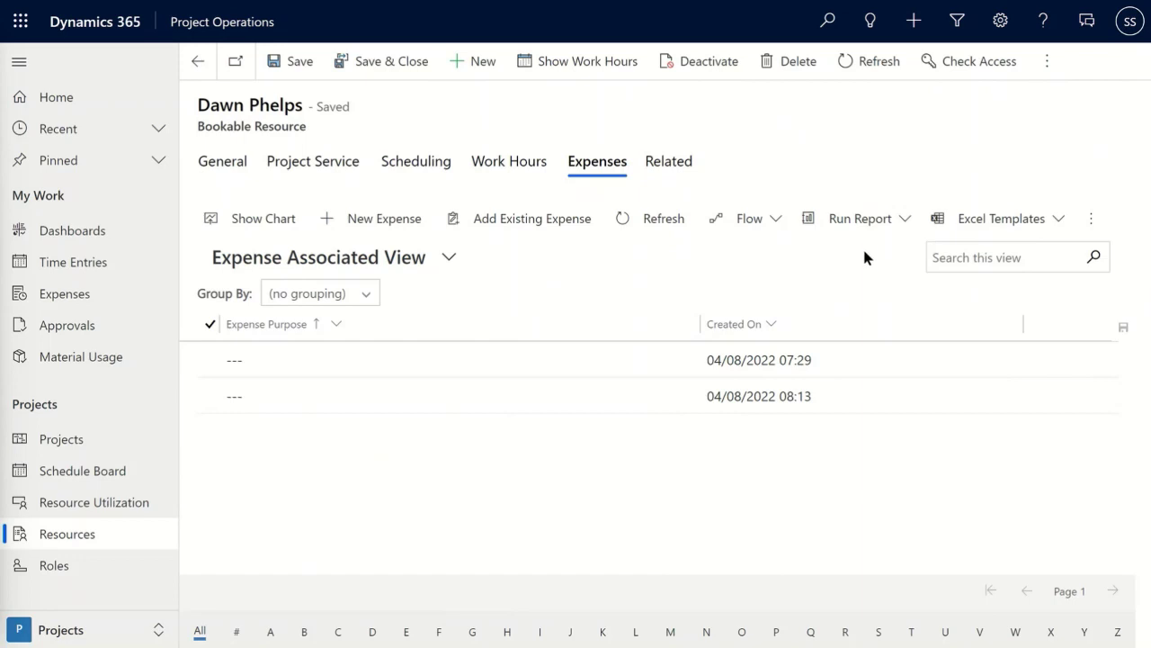
Approve the submitted 01 Essex Park time entry dated 08/08/2022 and dismiss the confirmation.
{"action": "left_click", "coordinate": [66, 327]}
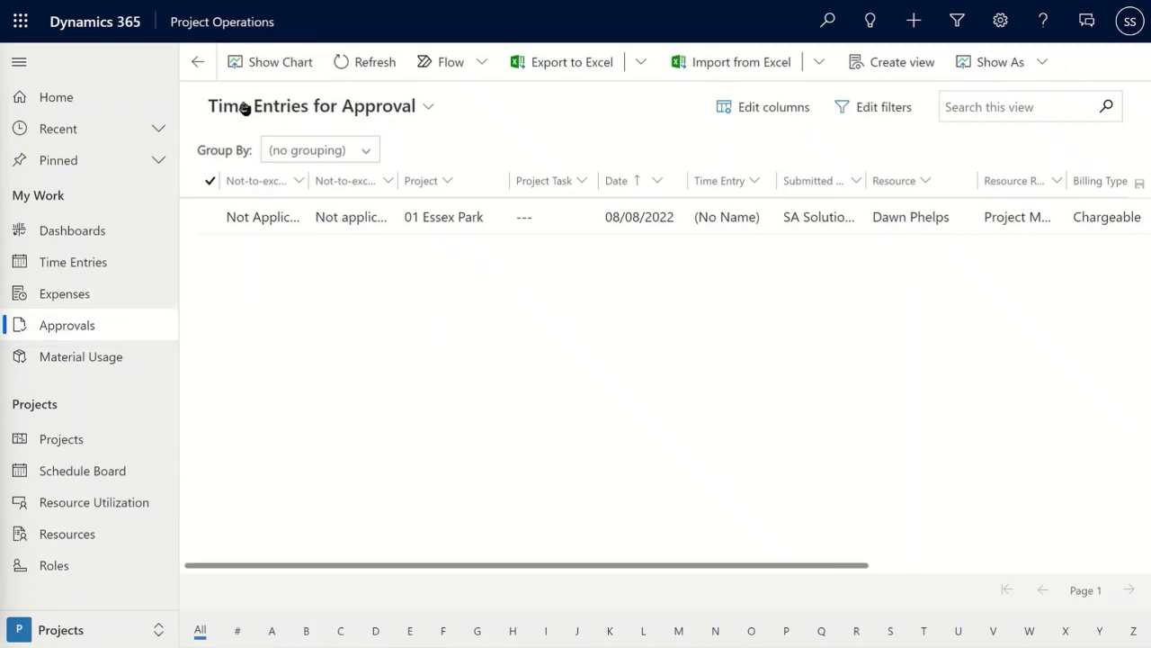
{"action": "left_click", "coordinate": [206, 216]}
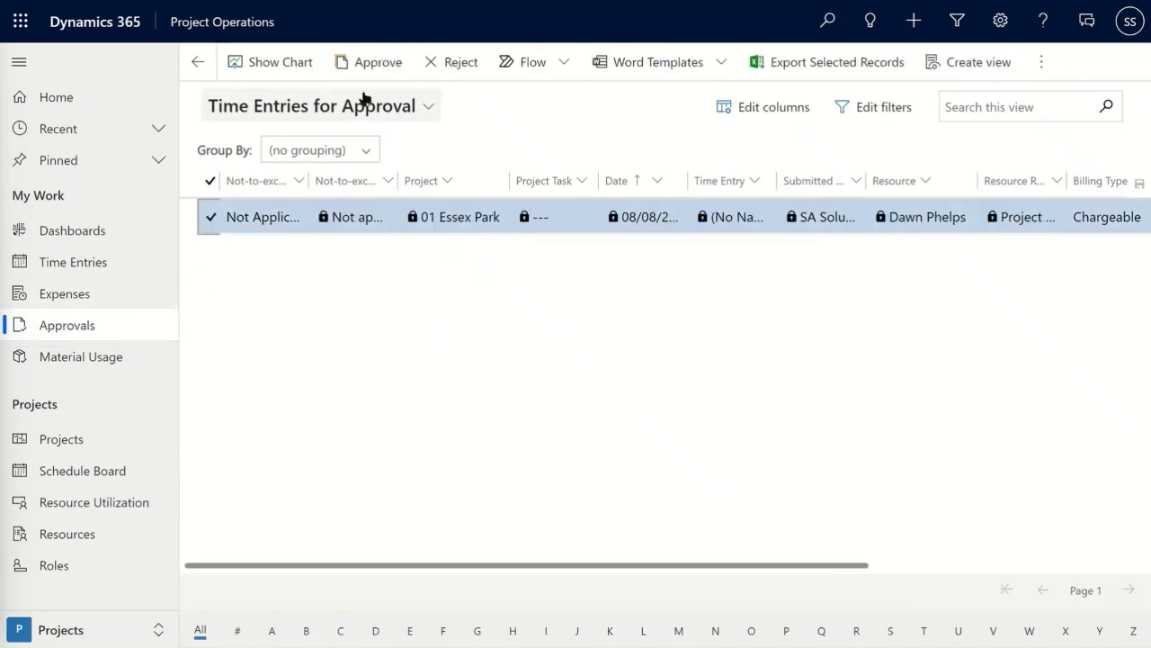
{"action": "left_click", "coordinate": [369, 58]}
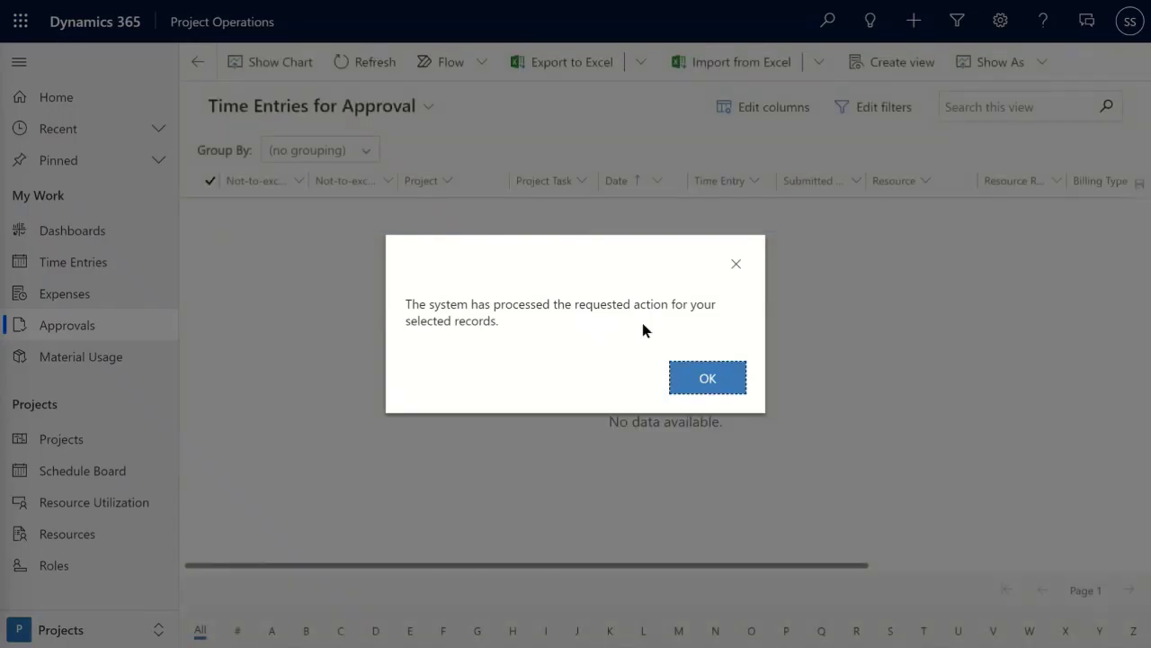
{"action": "left_click", "coordinate": [708, 381]}
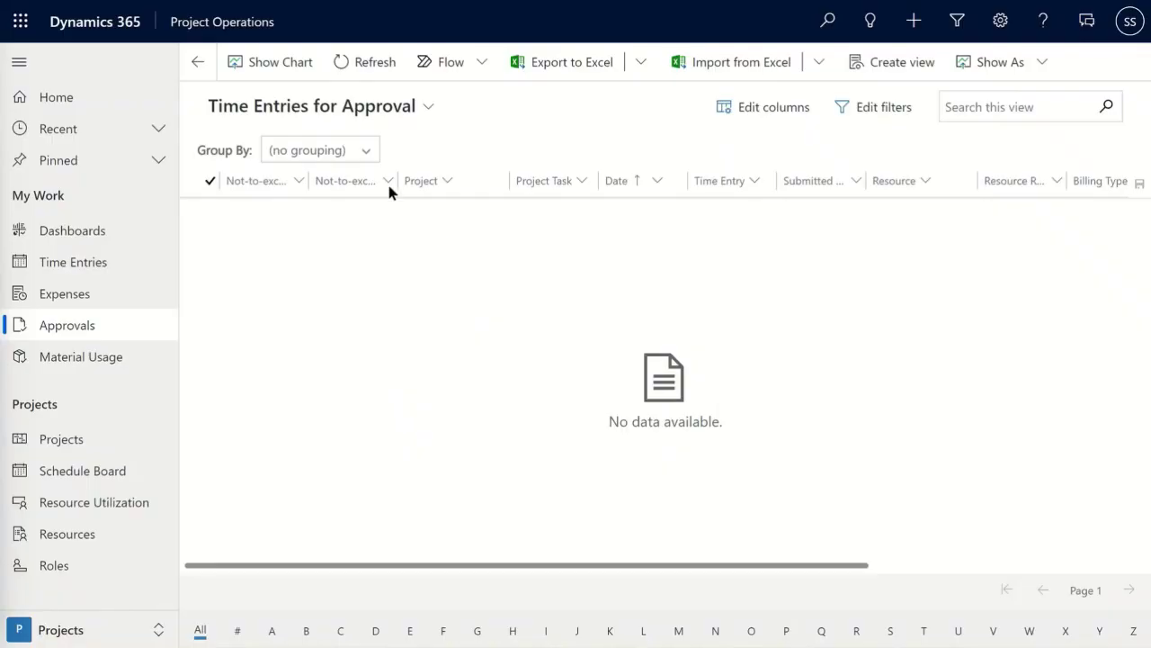
Approve the submitted 01 Essex Park expense entry dated 09/08/2022 and dismiss the confirmation.
{"action": "left_click", "coordinate": [401, 109]}
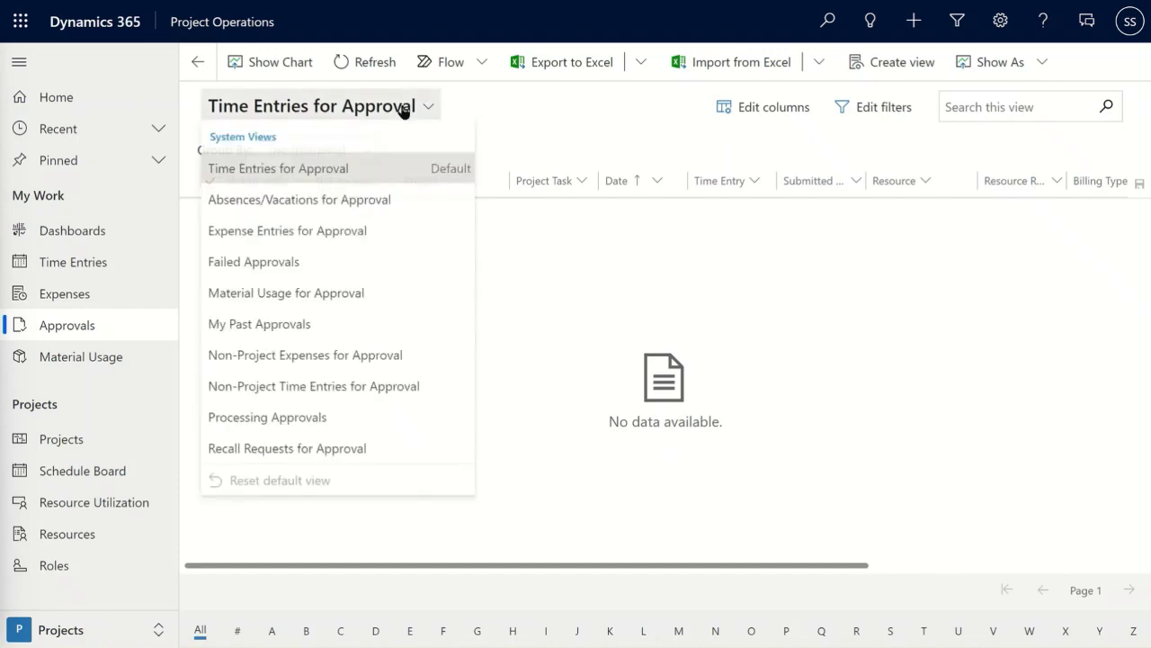
{"action": "left_click", "coordinate": [320, 235]}
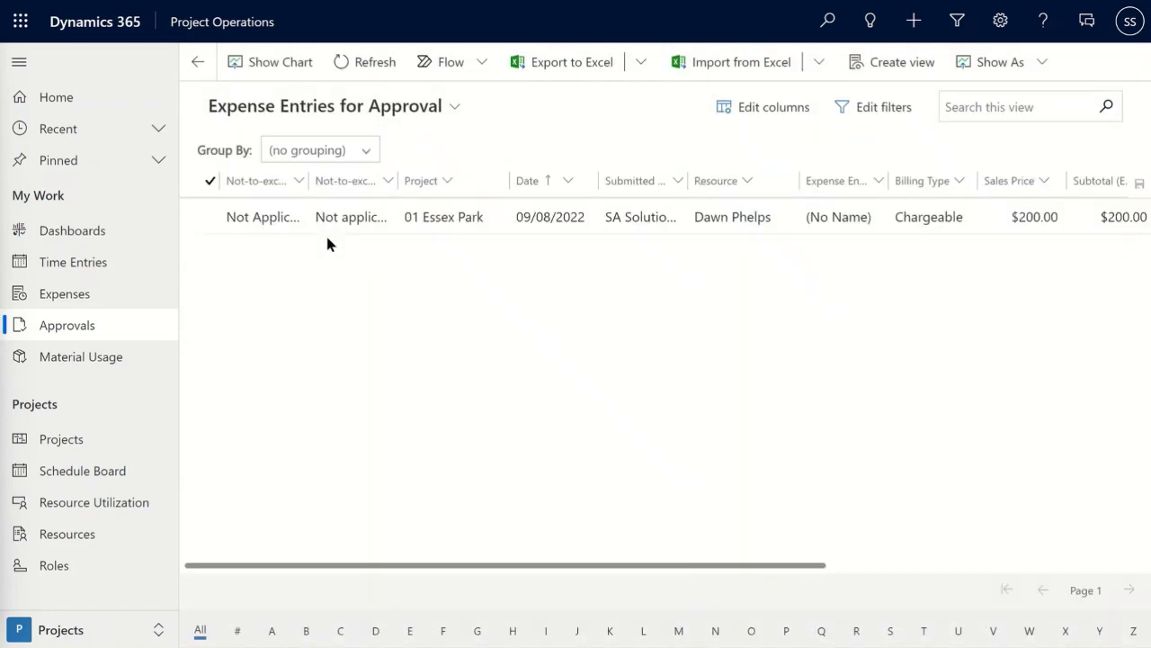
{"action": "left_click", "coordinate": [211, 220]}
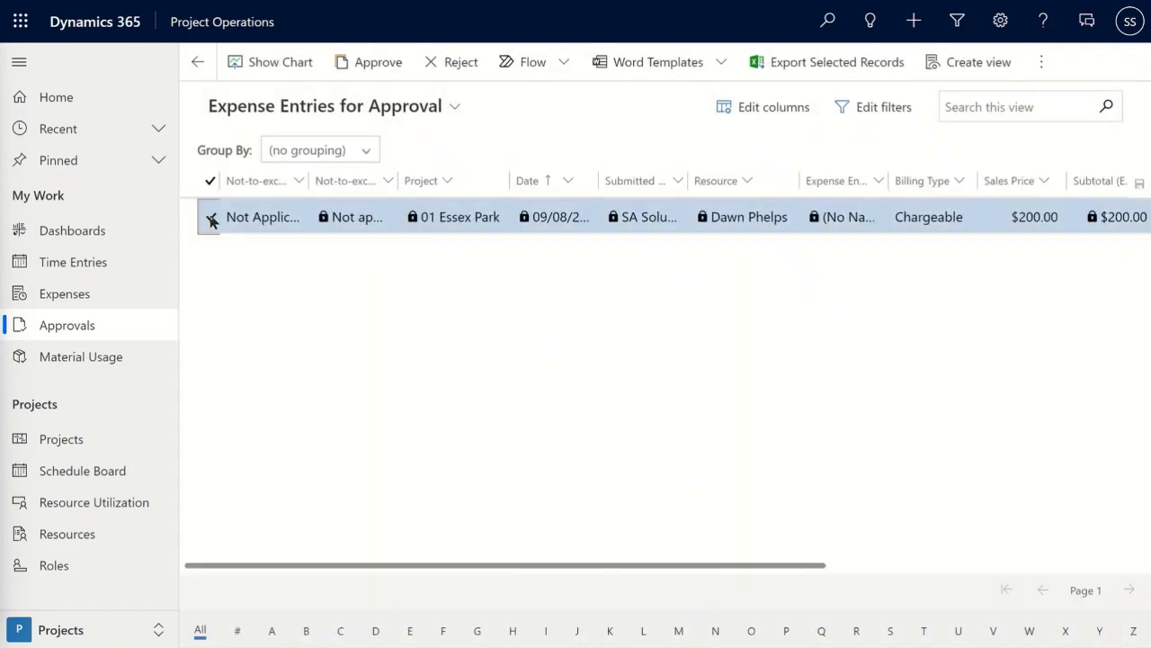
{"action": "left_click", "coordinate": [377, 68]}
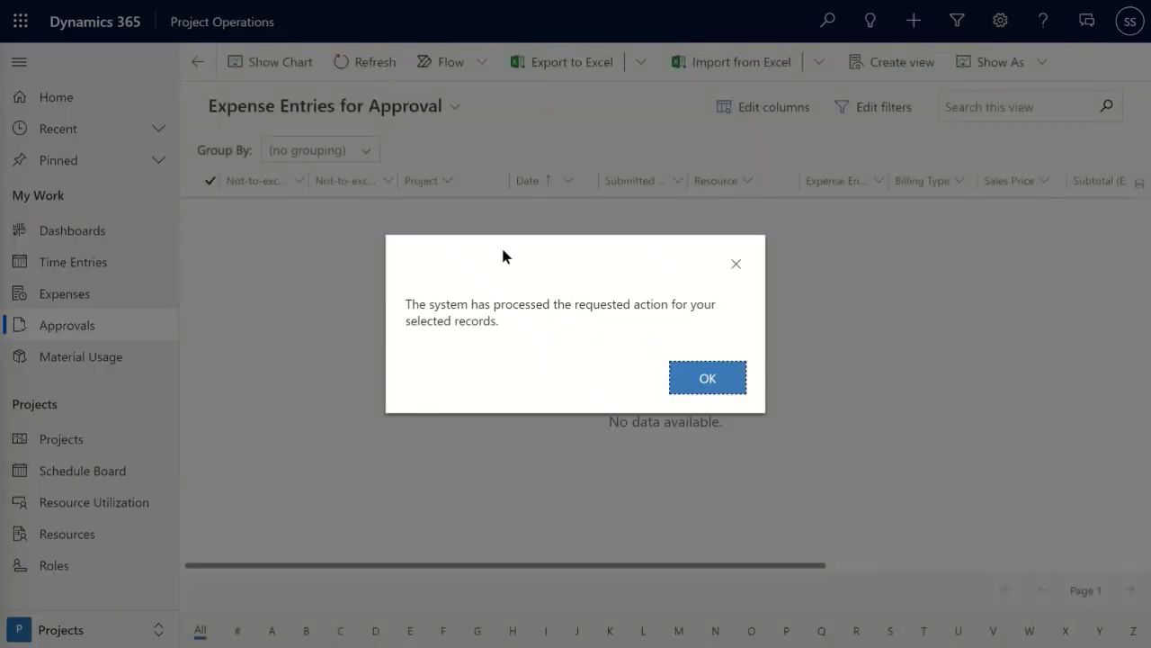
{"action": "left_click", "coordinate": [701, 378]}
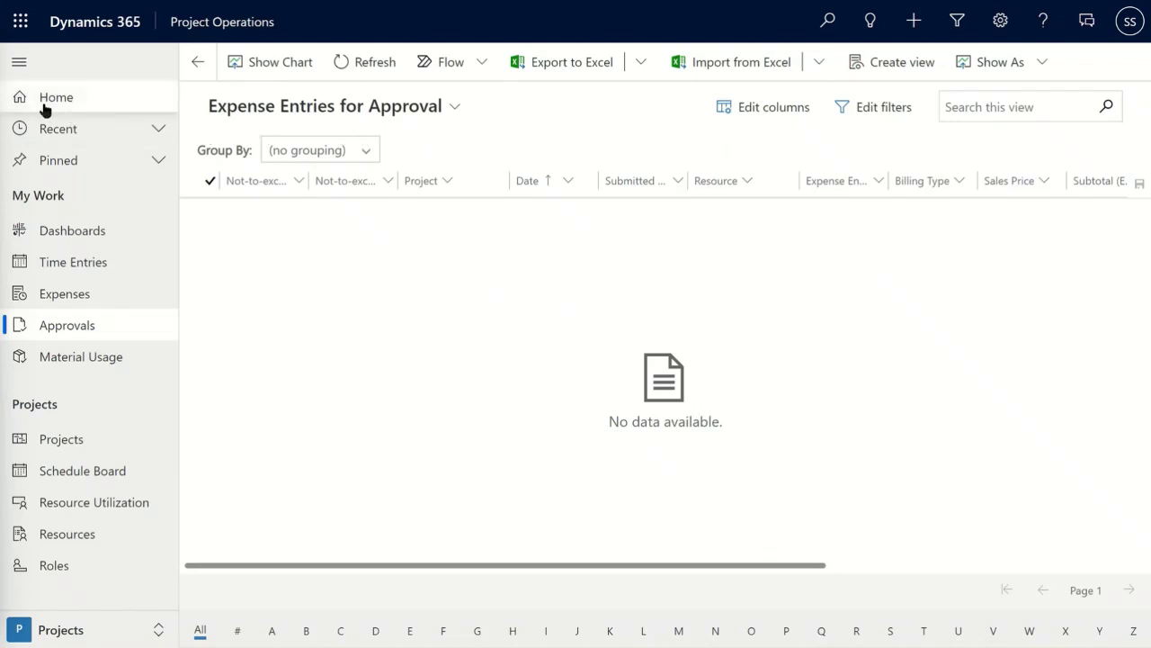
Switch to Finance and Operations and open the intercompany customer invoice list under the project invoices in company GBPM.
{"action": "key", "text": "F11"}
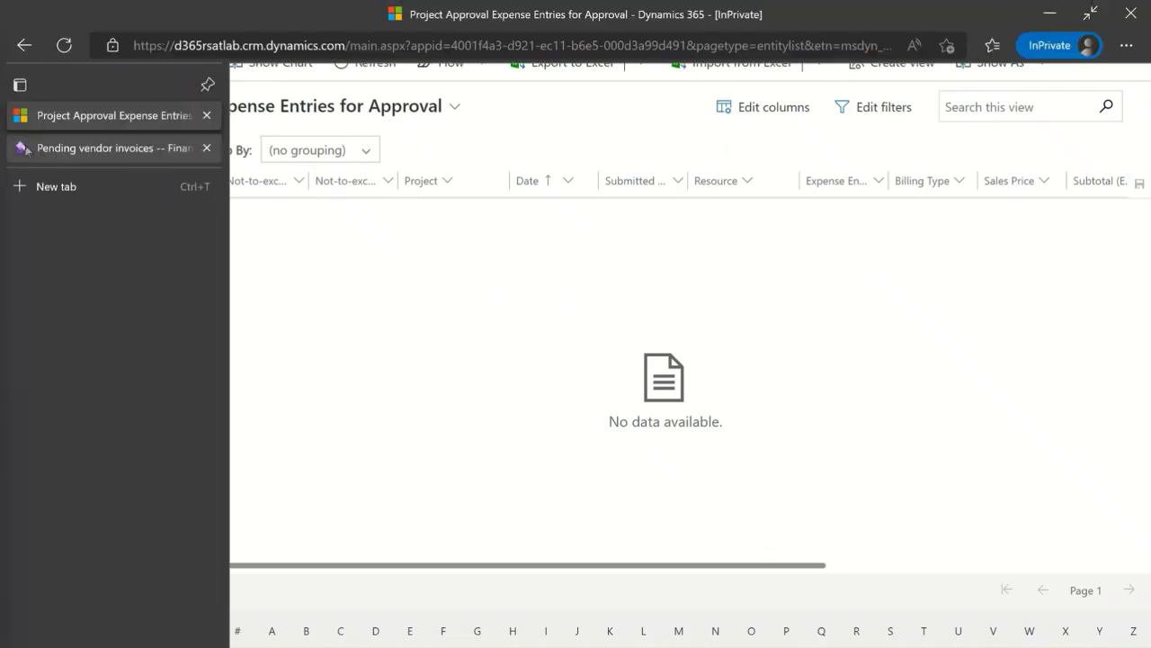
{"action": "left_click", "coordinate": [20, 147]}
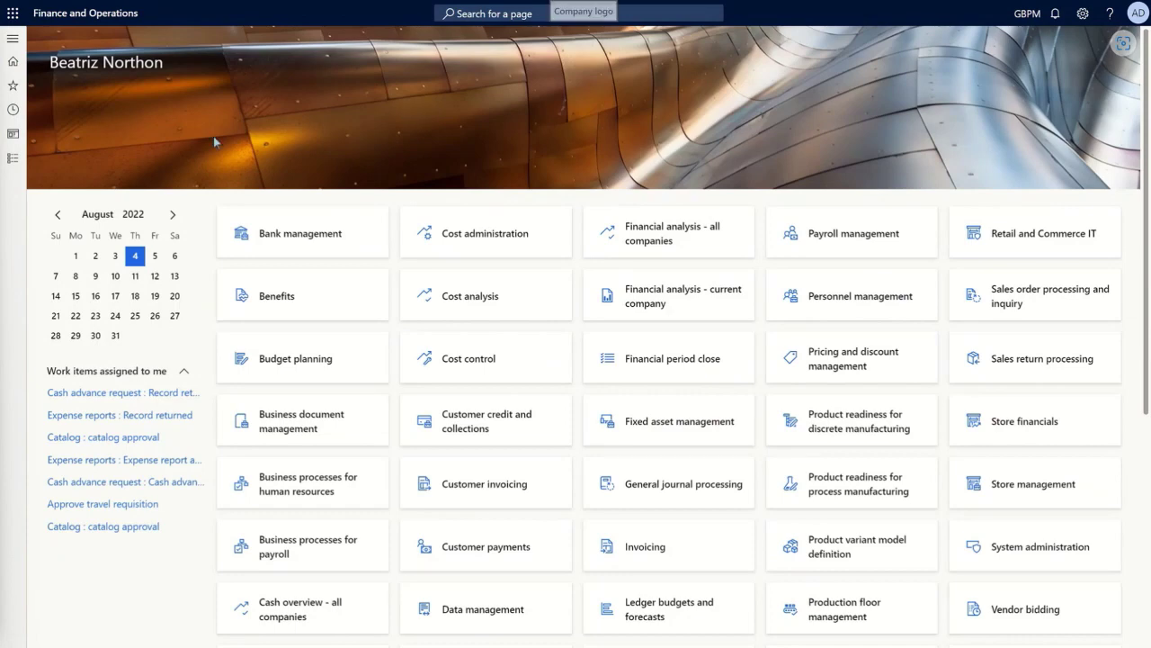
{"action": "left_click", "coordinate": [13, 158]}
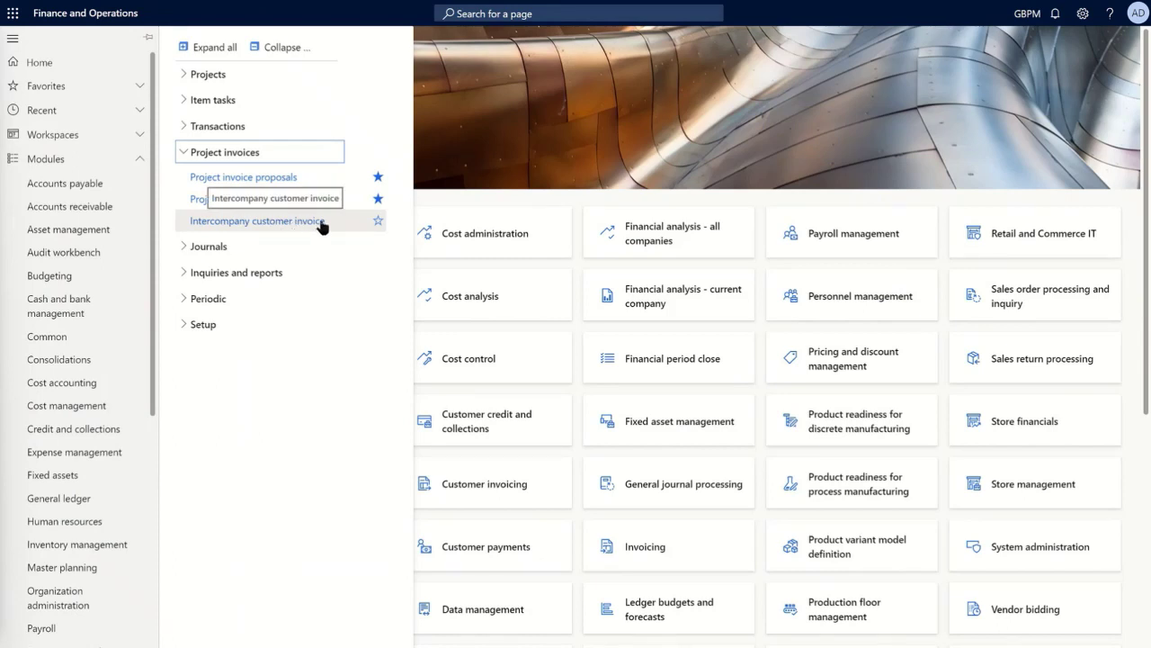
{"action": "left_click", "coordinate": [269, 221]}
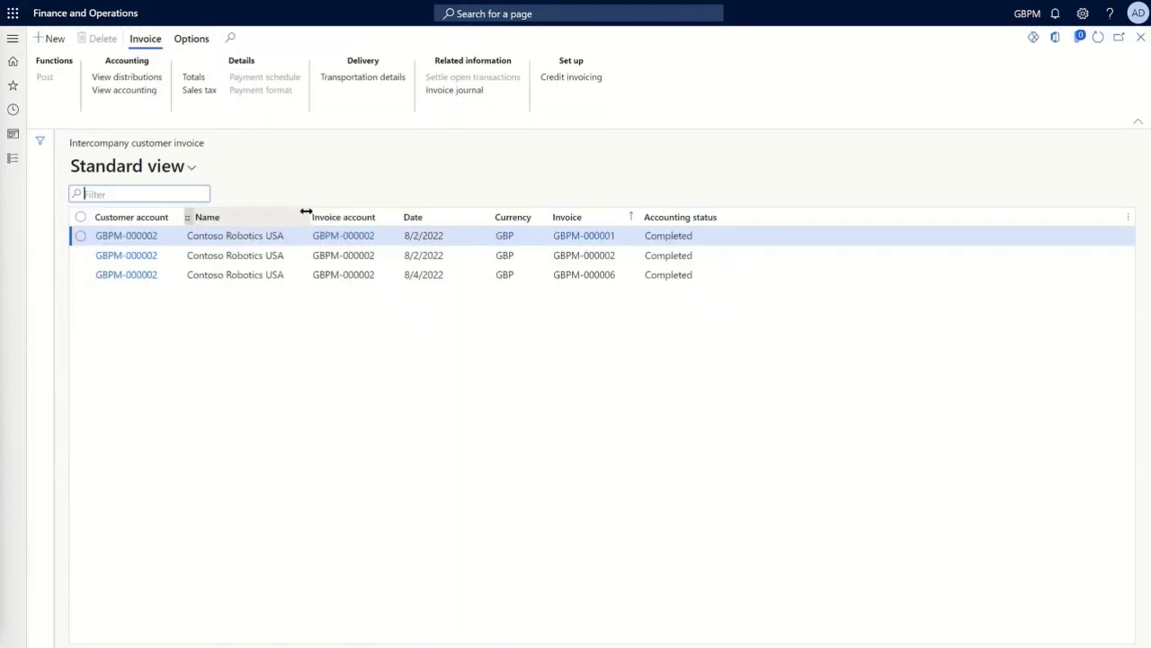
Create an intercompany customer invoice for legal entity USPM, searching for its intercompany transactions and including all of them.
{"action": "left_click", "coordinate": [56, 40]}
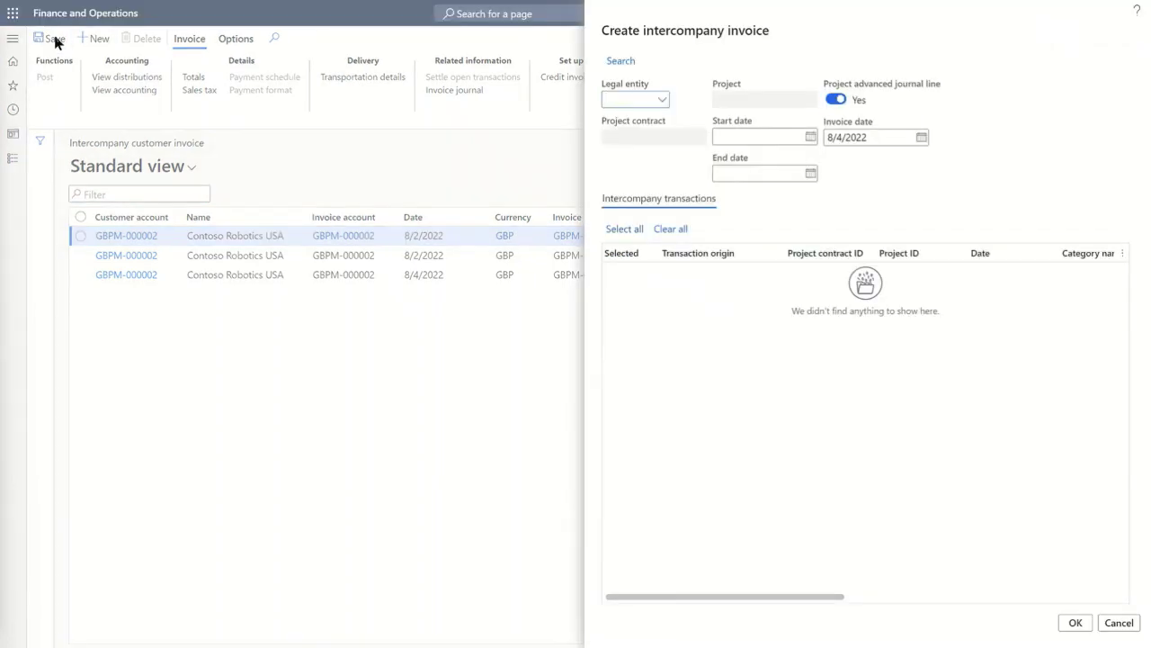
{"action": "left_click", "coordinate": [663, 101]}
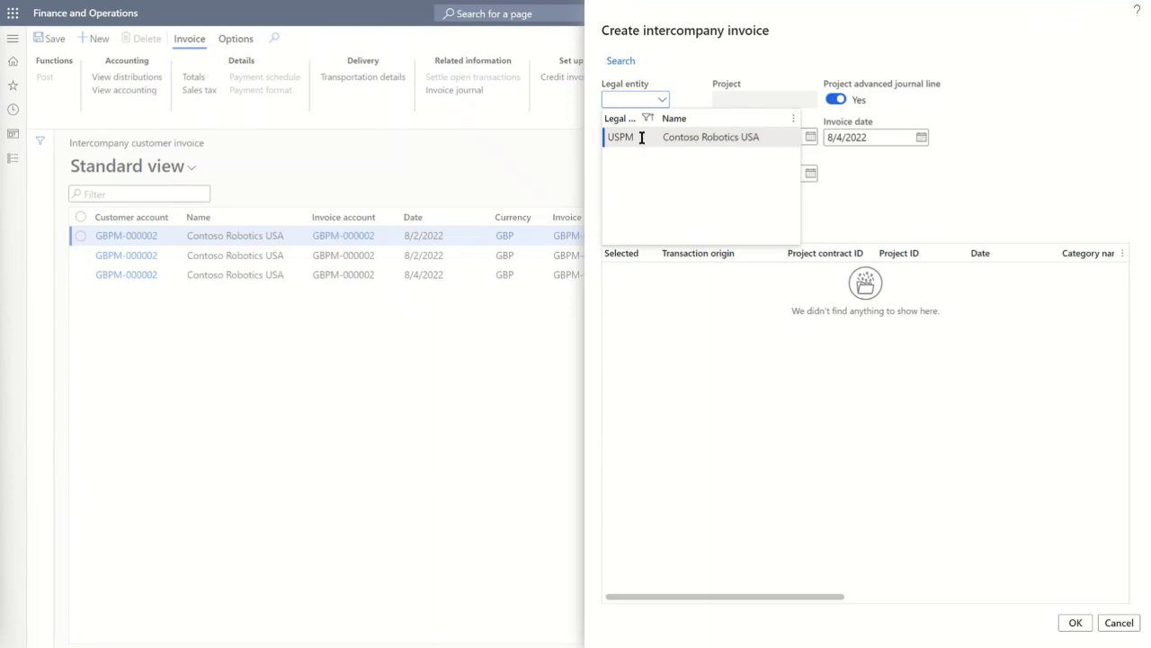
{"action": "left_click", "coordinate": [641, 137]}
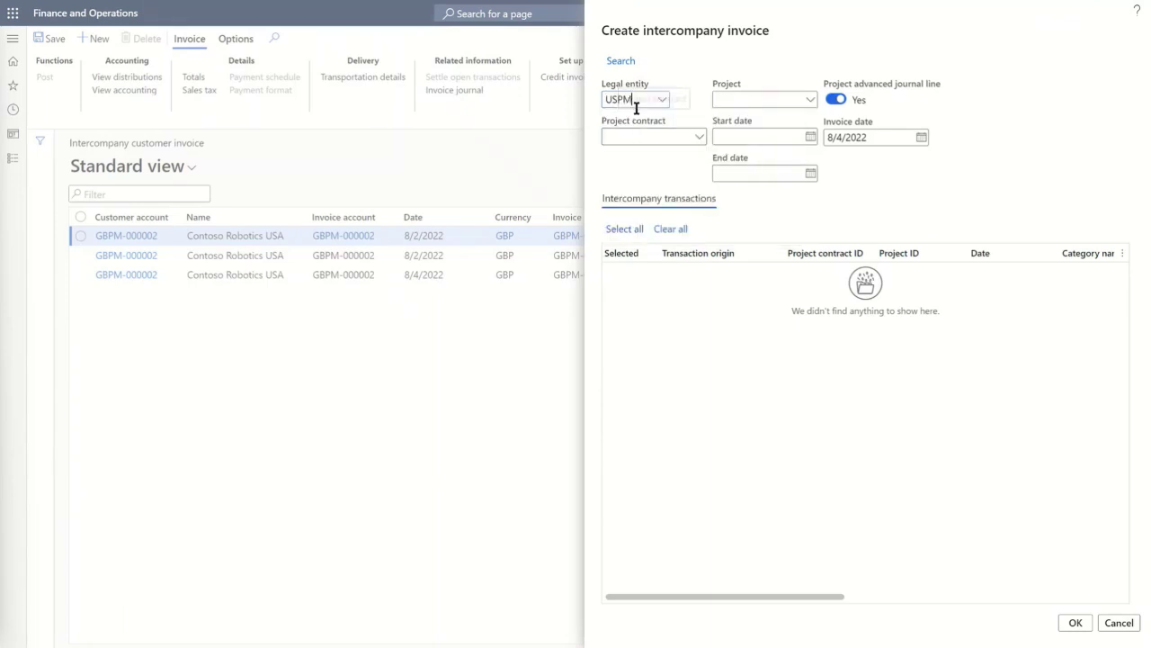
{"action": "left_click", "coordinate": [620, 61]}
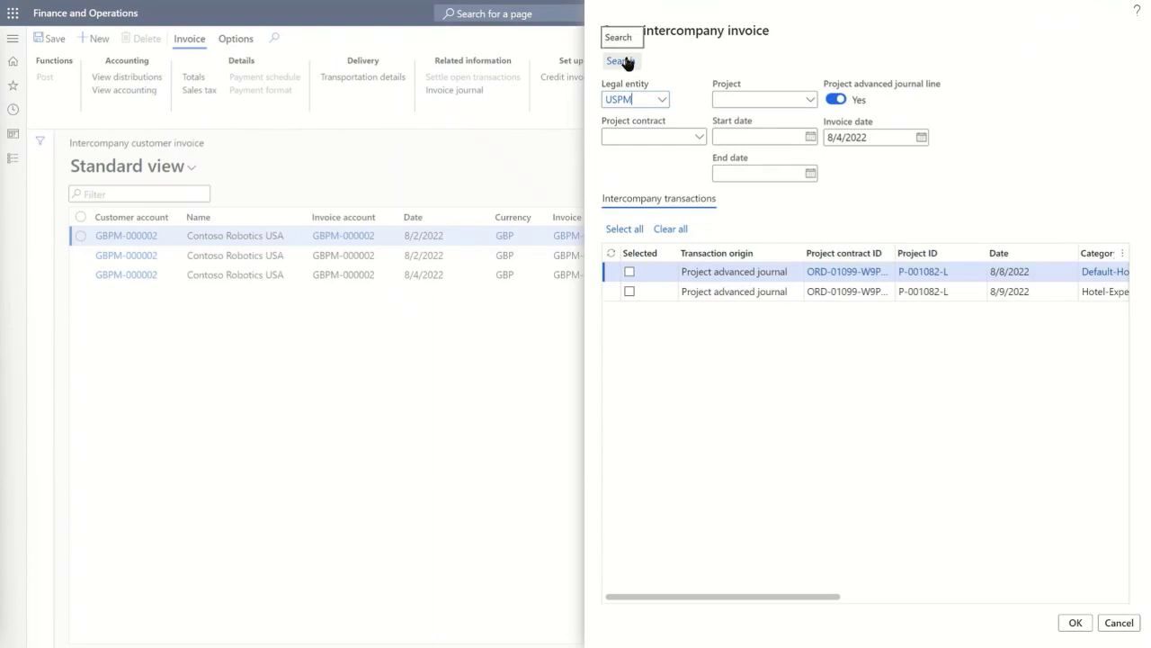
{"action": "left_click", "coordinate": [625, 230]}
{"action": "left_click_drag", "start_coordinate": [764, 599], "coordinate": [1082, 604]}
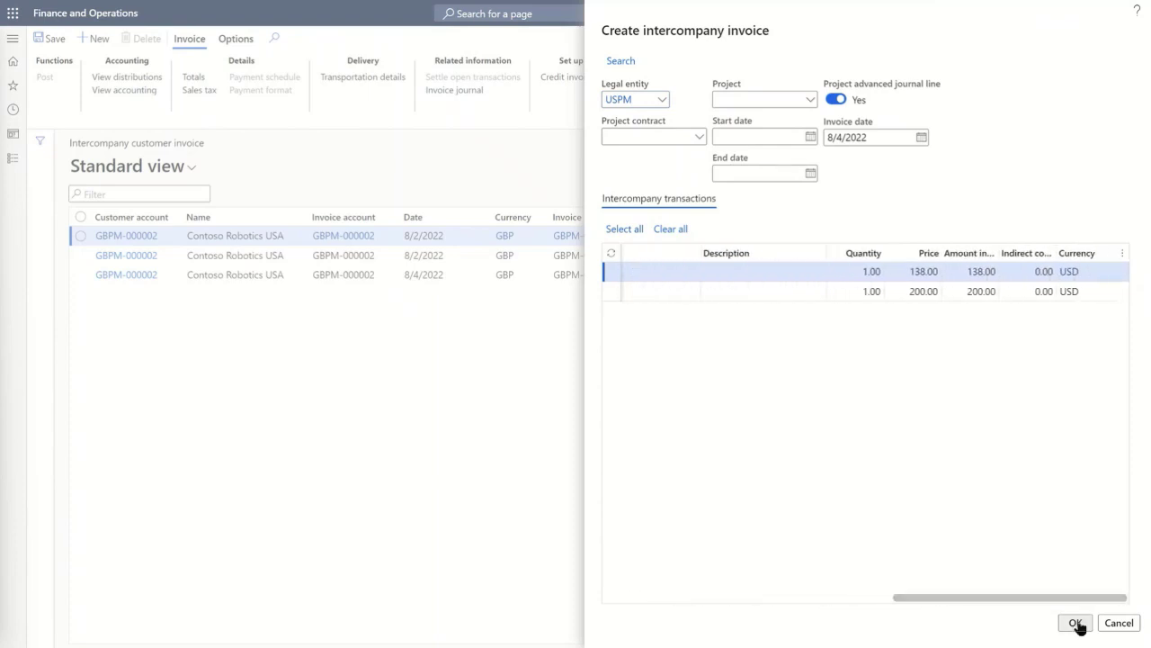
{"action": "left_click", "coordinate": [1076, 624]}
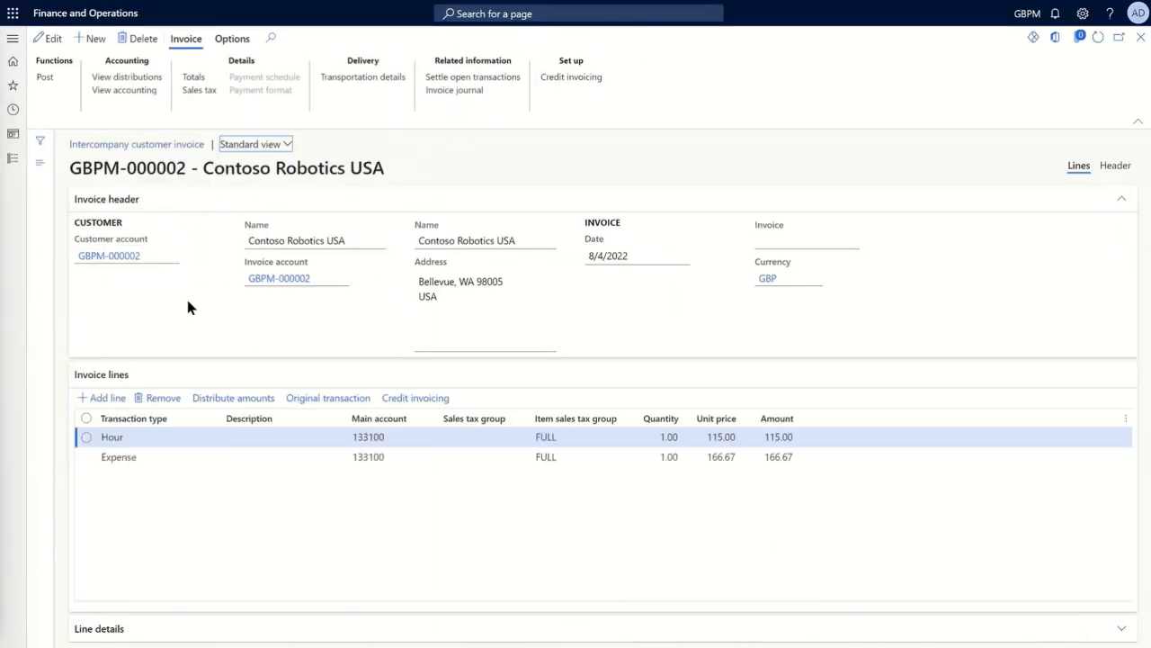
Select both the hour and expense lines and post the new intercompany invoice with the default posting parameters.
{"action": "left_click", "coordinate": [84, 419]}
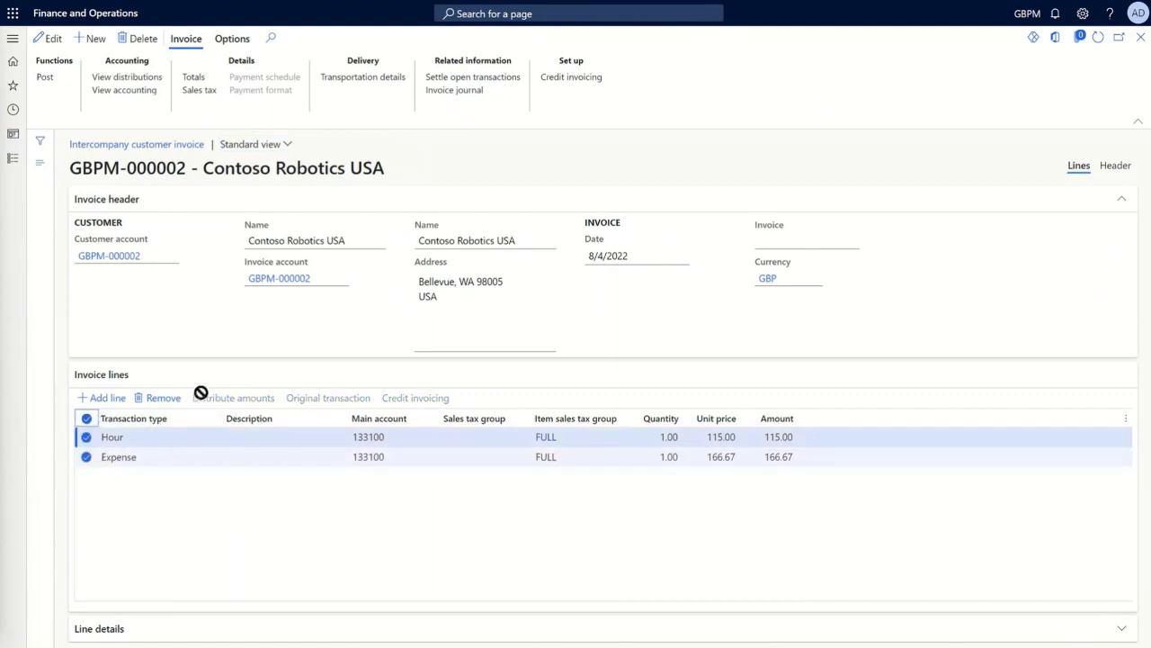
{"action": "left_click", "coordinate": [44, 77]}
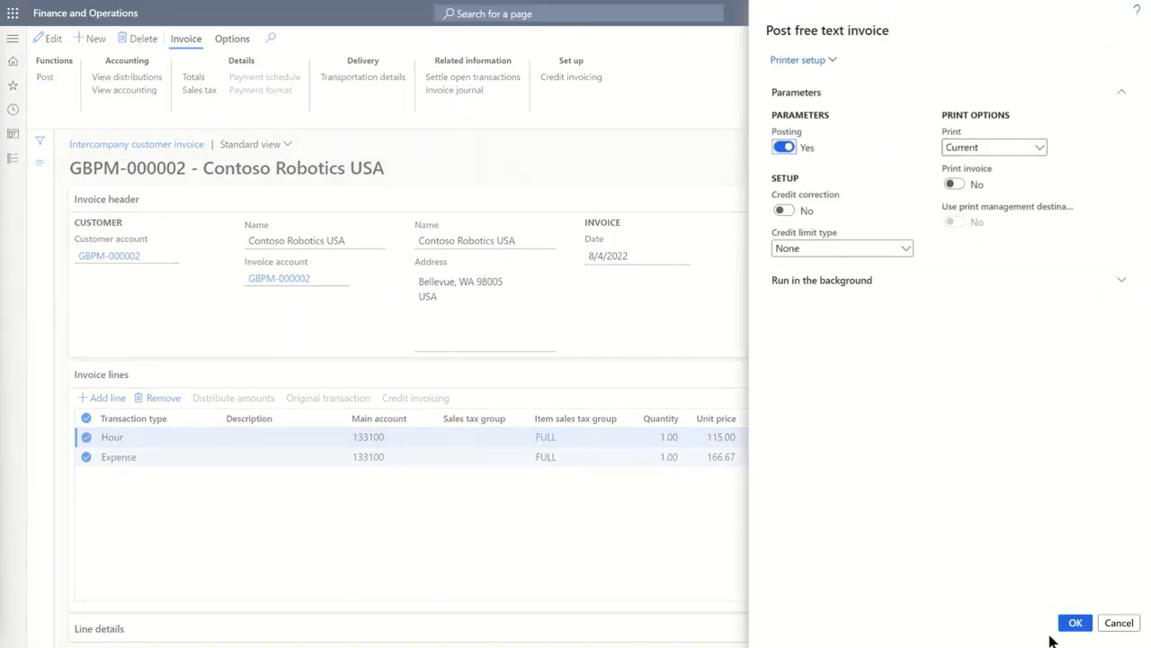
{"action": "left_click", "coordinate": [1074, 623]}
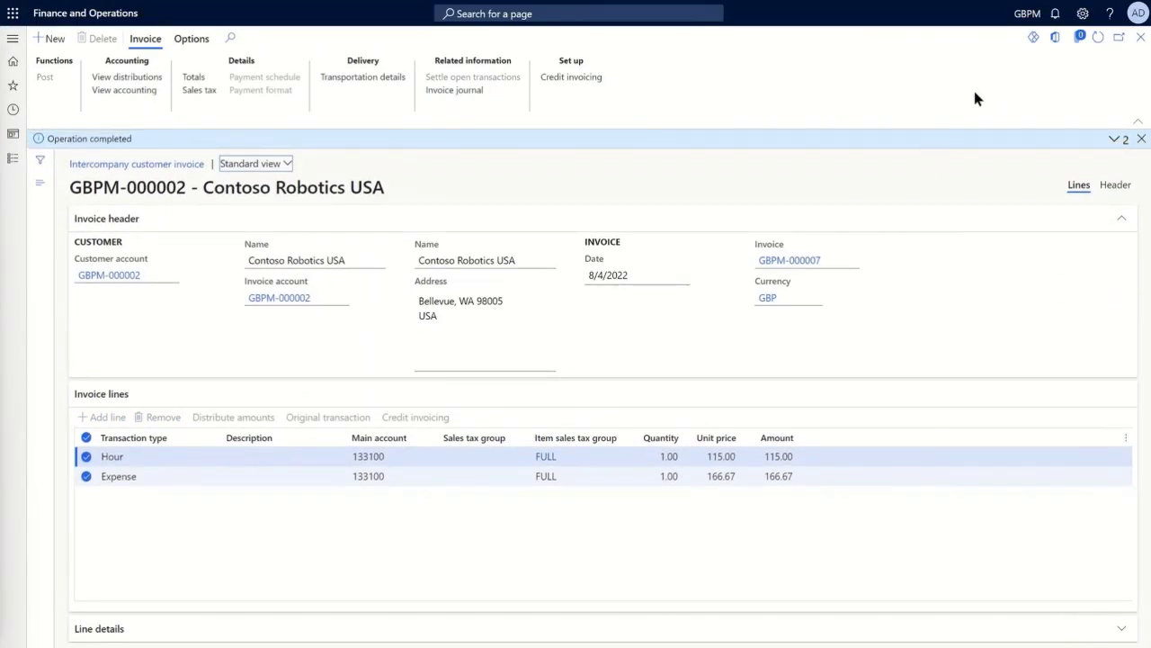
Switch the company to USPM and open the pending vendor invoices in Accounts payable.
{"action": "left_click", "coordinate": [1022, 14]}
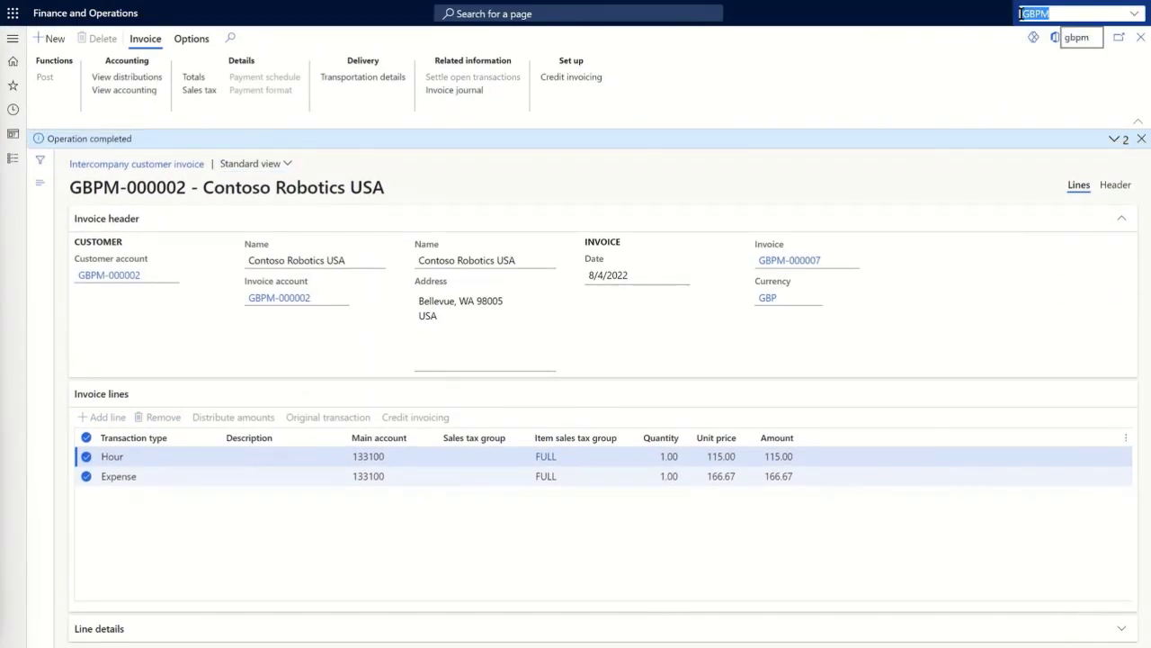
{"action": "type", "text": "USPM"}
{"action": "key", "text": "Return"}
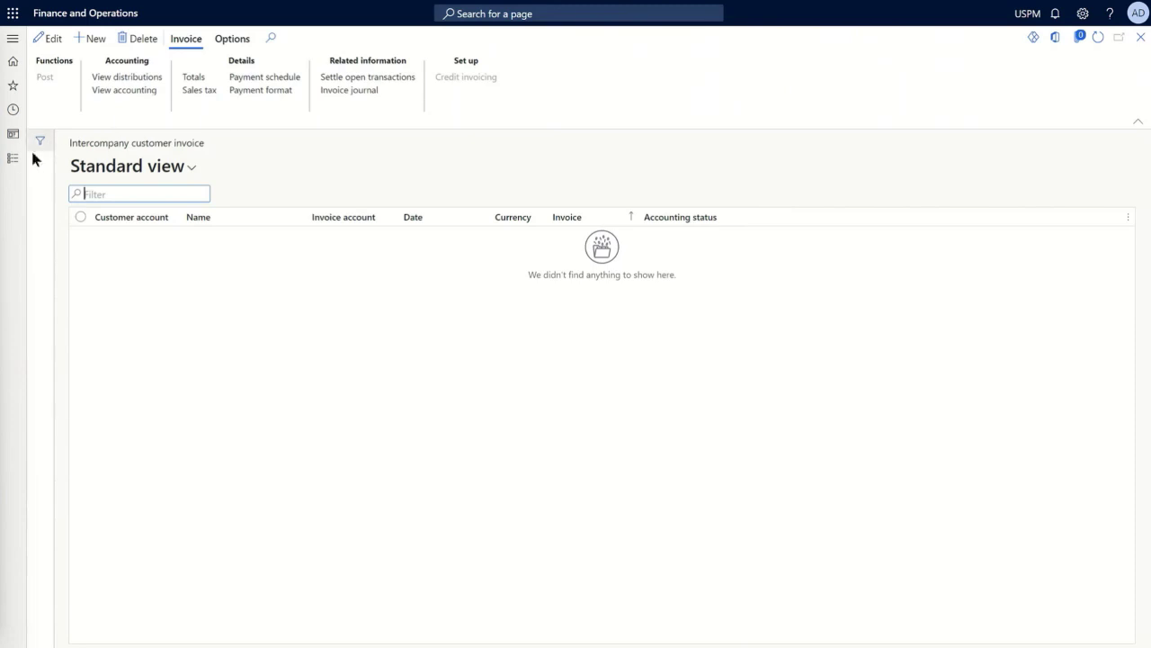
{"action": "left_click", "coordinate": [13, 159]}
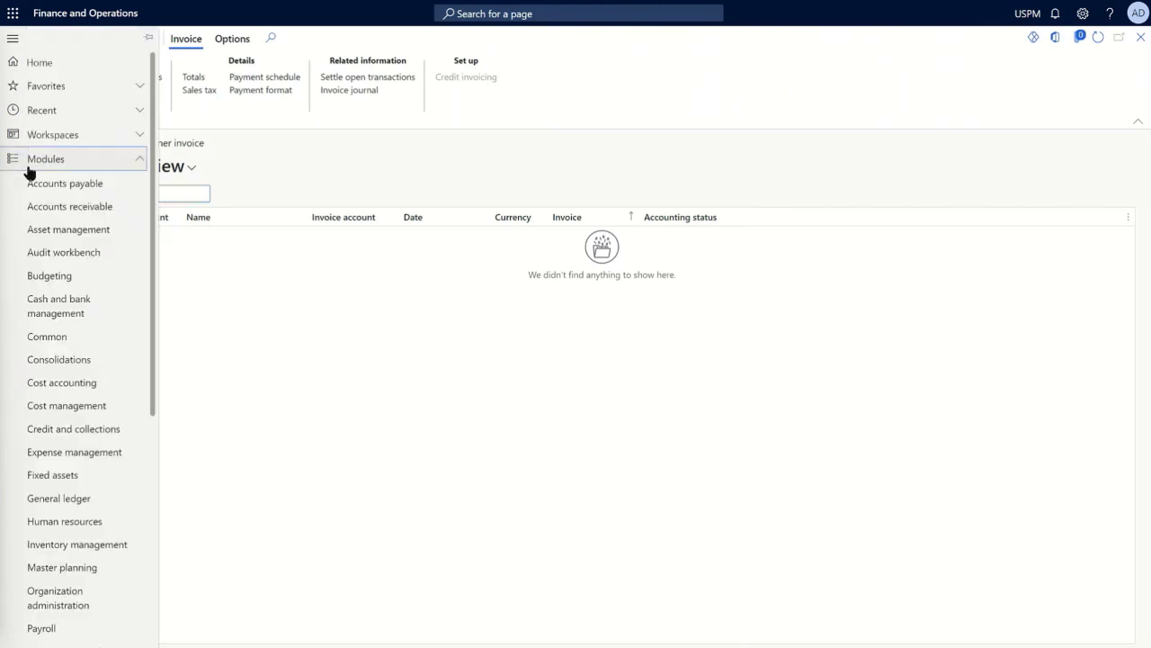
{"action": "left_click", "coordinate": [79, 185]}
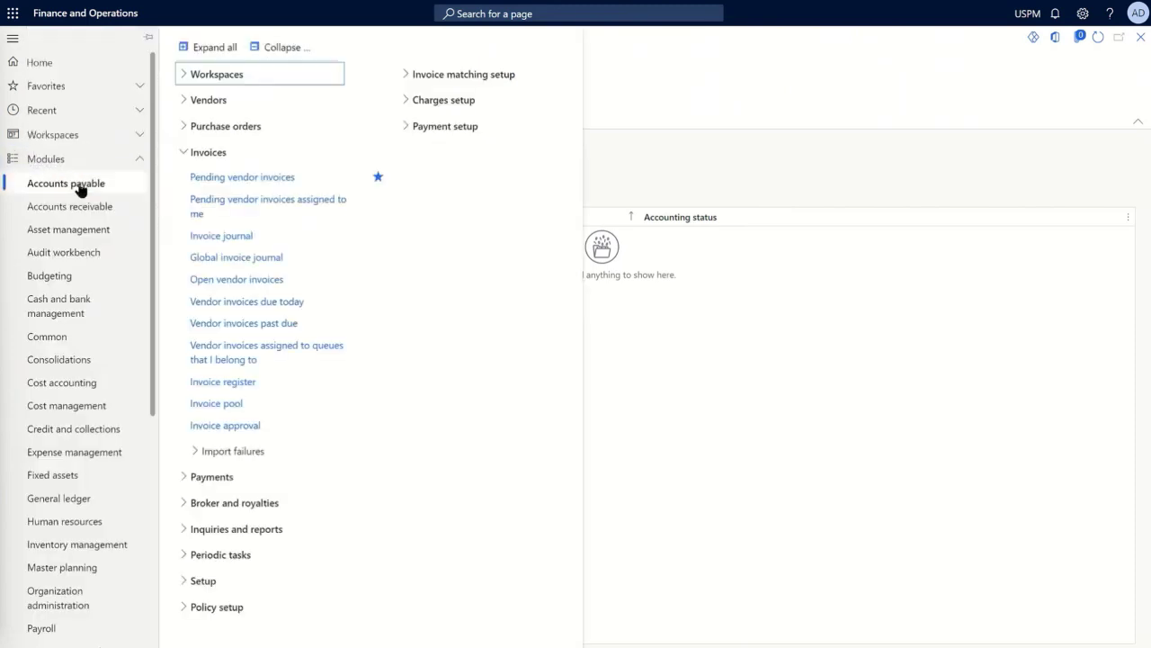
{"action": "left_click", "coordinate": [287, 182]}
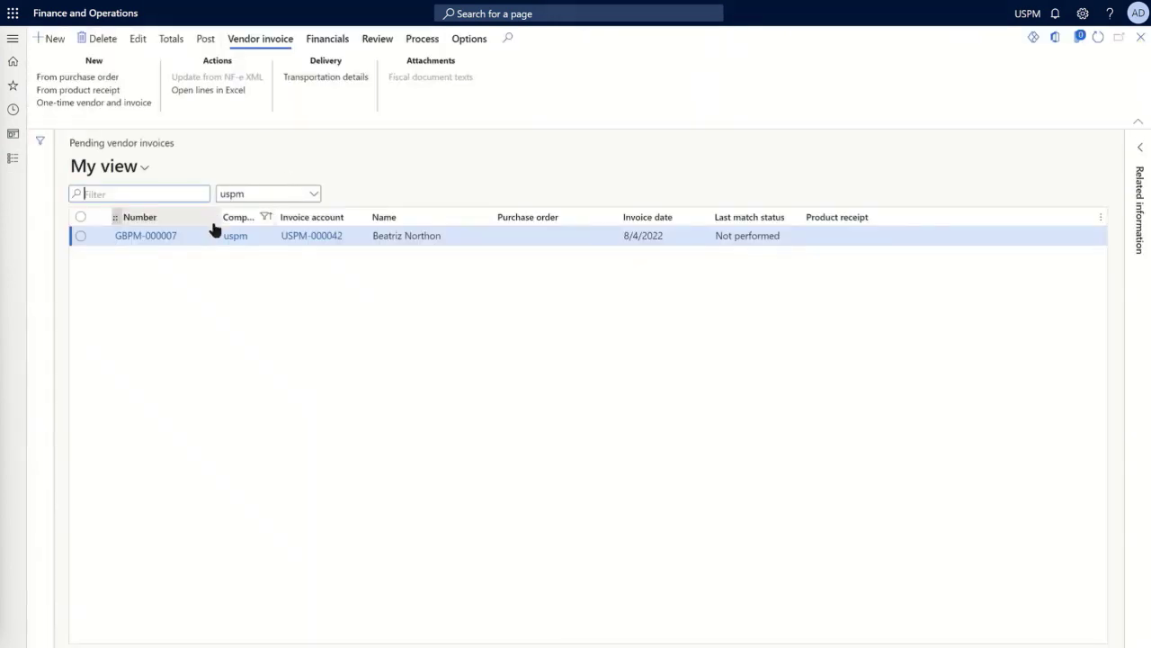
Open the pending intercompany vendor invoice dated 8/4/2022 and review its hour and expense lines.
{"action": "left_click", "coordinate": [151, 244]}
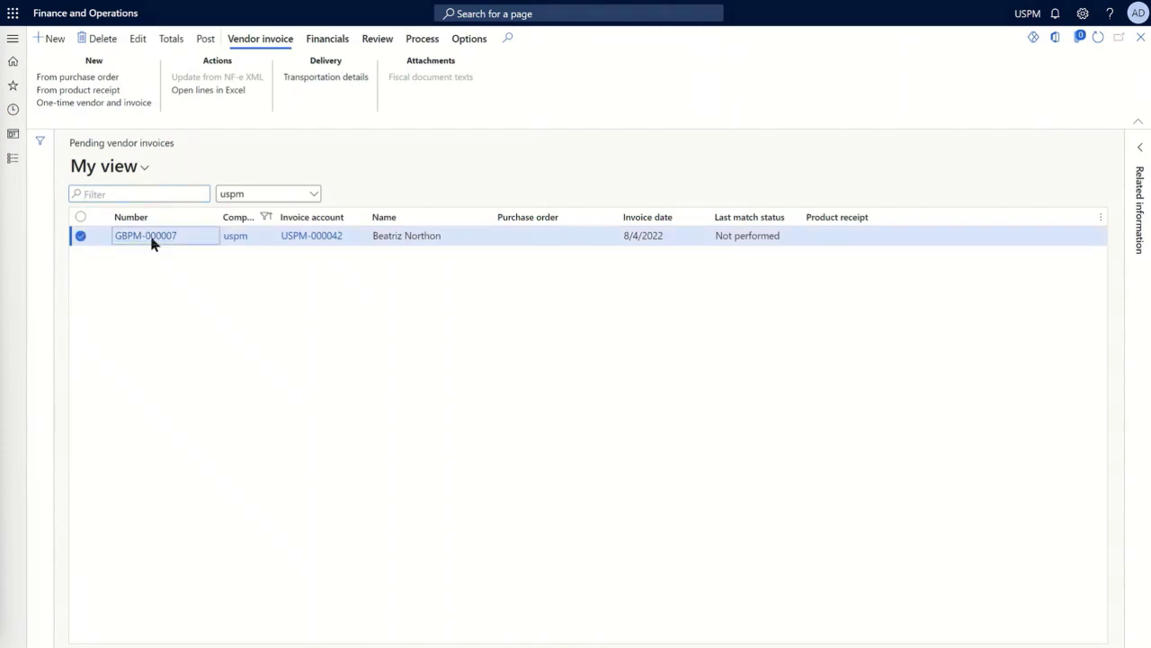
{"action": "left_click", "coordinate": [148, 239]}
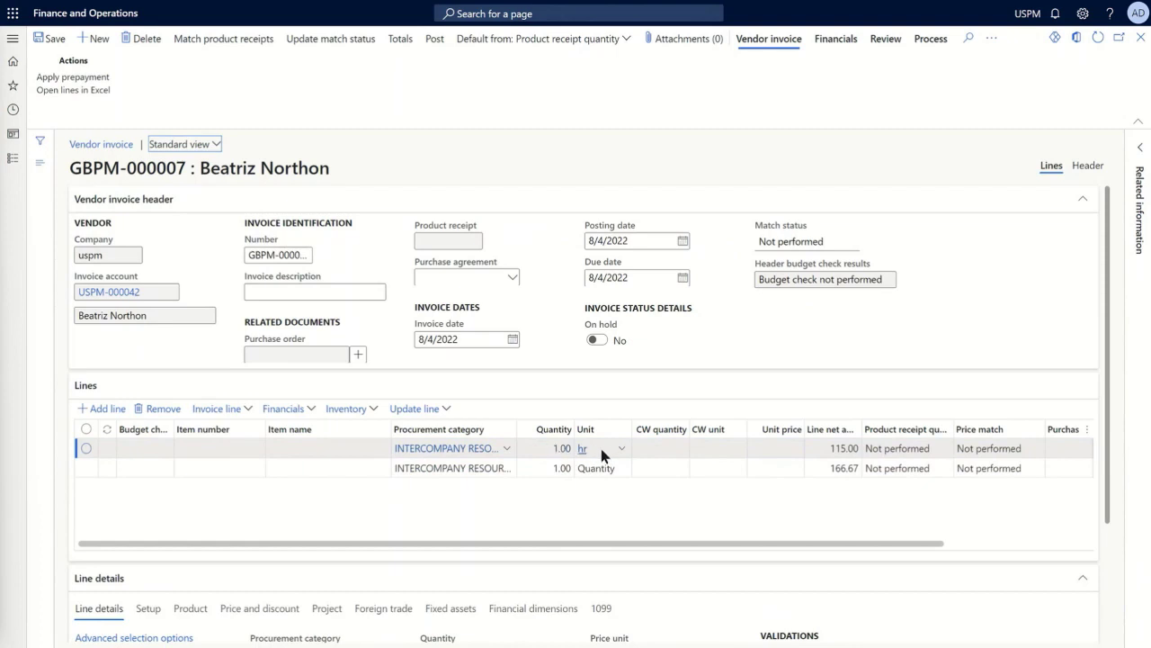
{"action": "left_click", "coordinate": [826, 469]}
{"action": "mouse_move", "coordinate": [237, 2]}
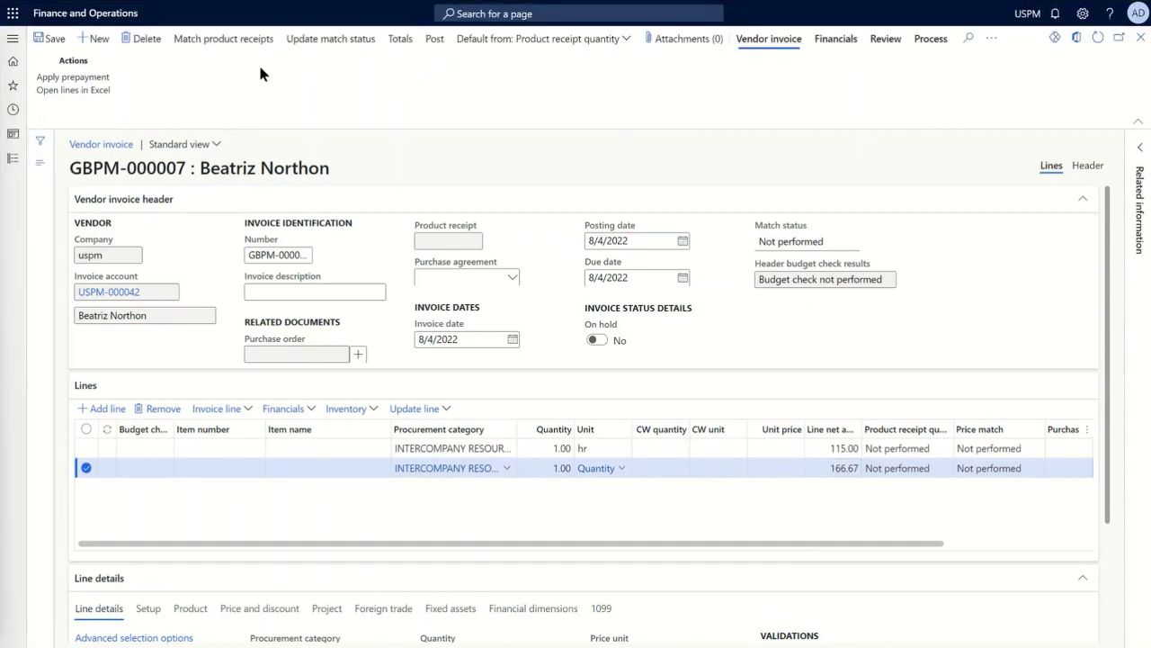
Post the vendor invoice, dismiss the completion message and close the pending vendor invoices list.
{"action": "left_click", "coordinate": [435, 39]}
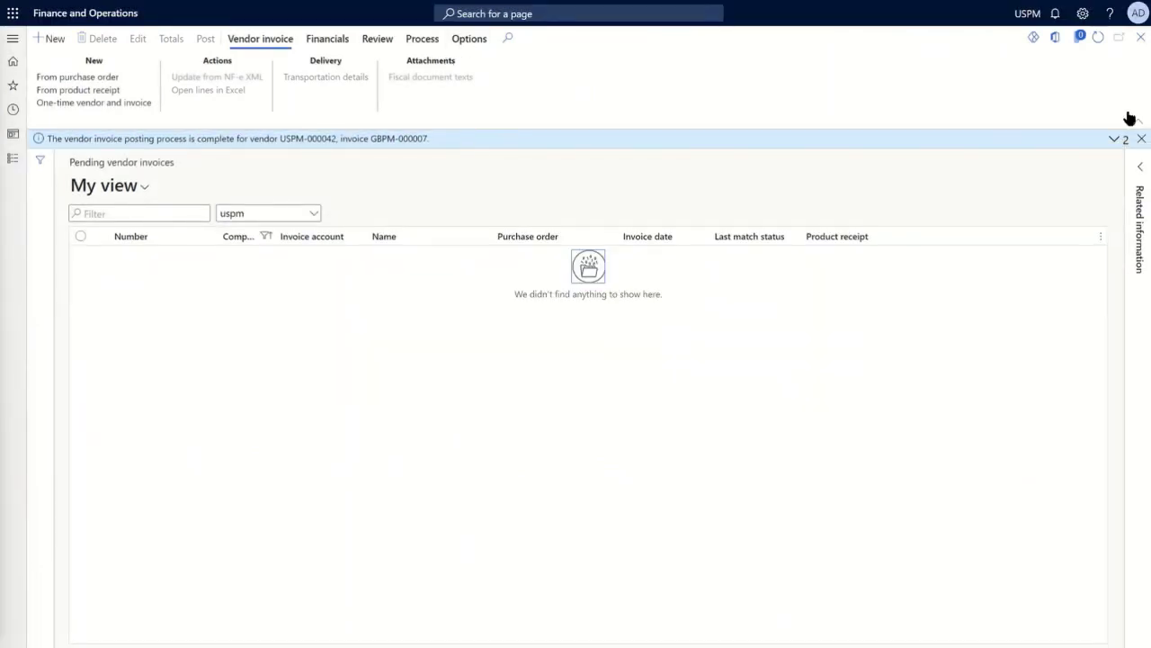
{"action": "left_click", "coordinate": [1139, 140]}
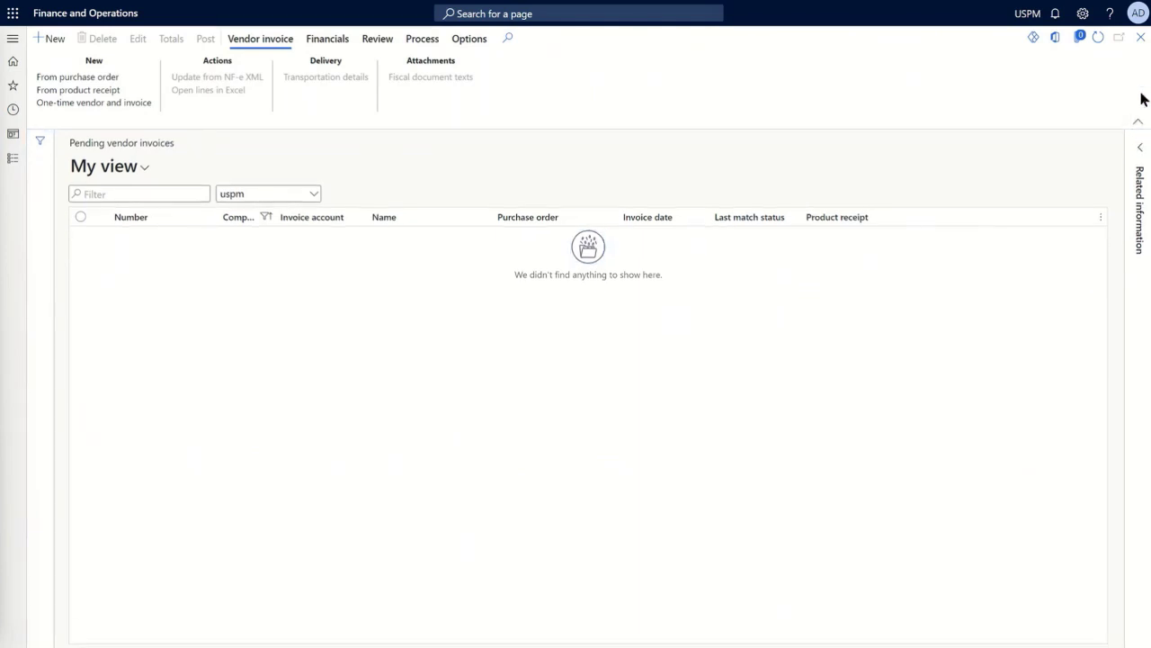
{"action": "left_click", "coordinate": [1141, 38]}
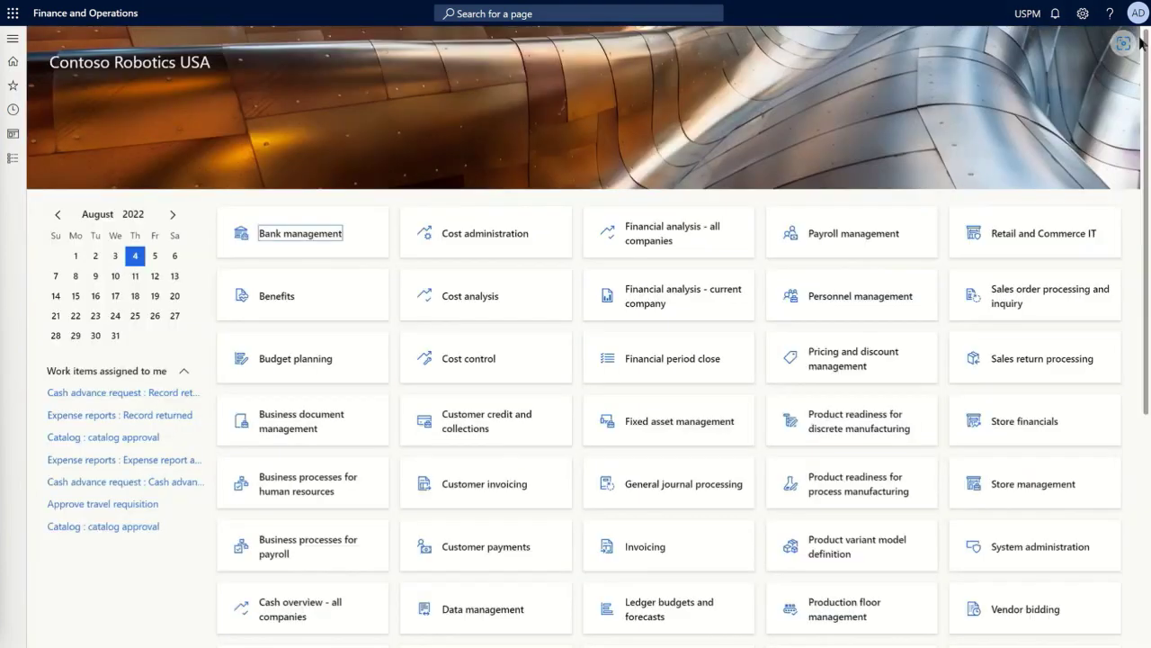